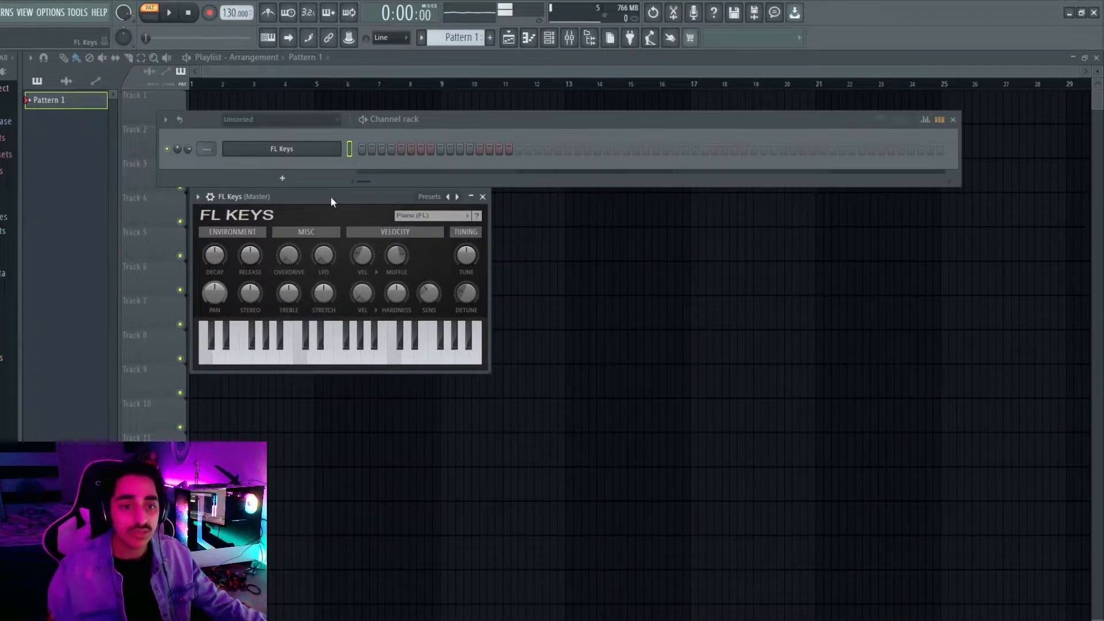
Close the FL Keys plugin window and open the piano roll for the FL Keys channel.
click(489, 196)
right_click(339, 147)
click(394, 150)
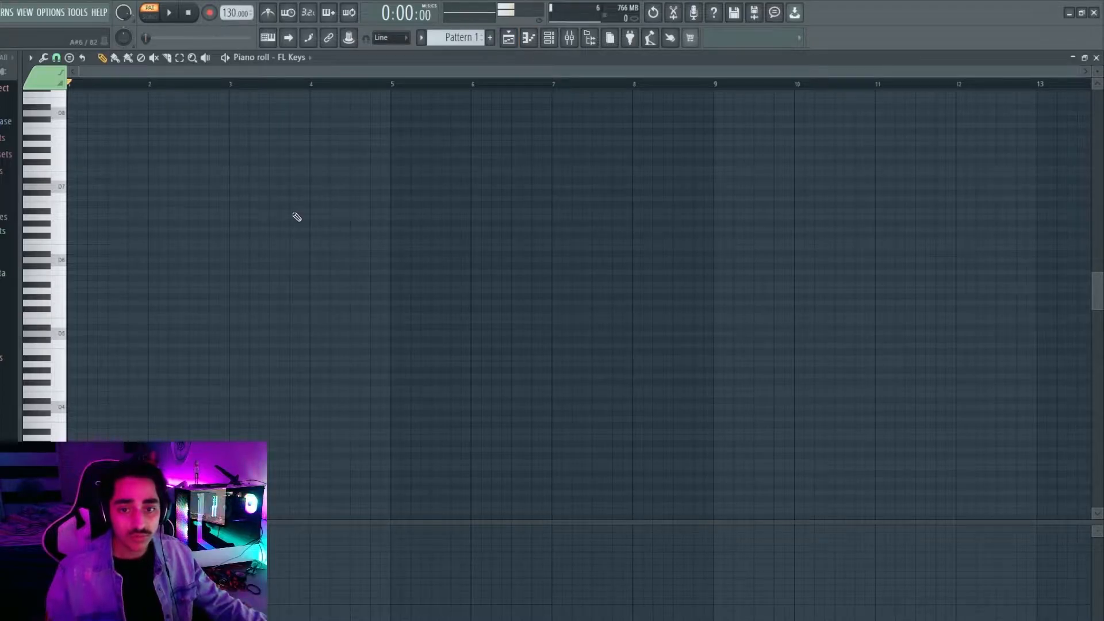
Audition D and its neighbouring keys on the piano roll keyboard and look over the D labels across the octaves.
click(64, 269)
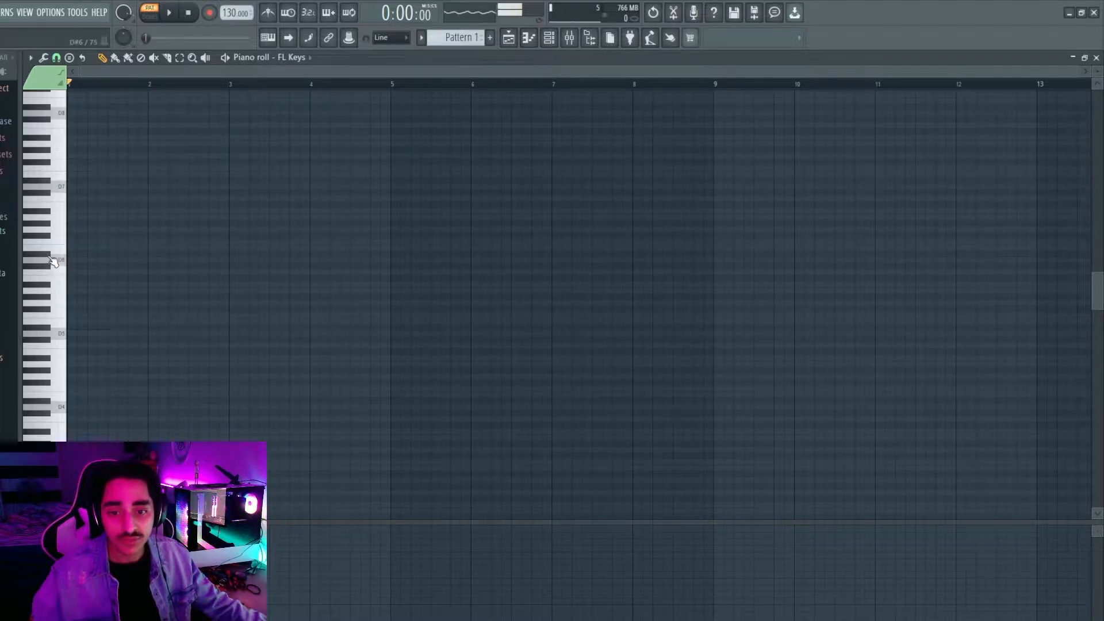
click(63, 263)
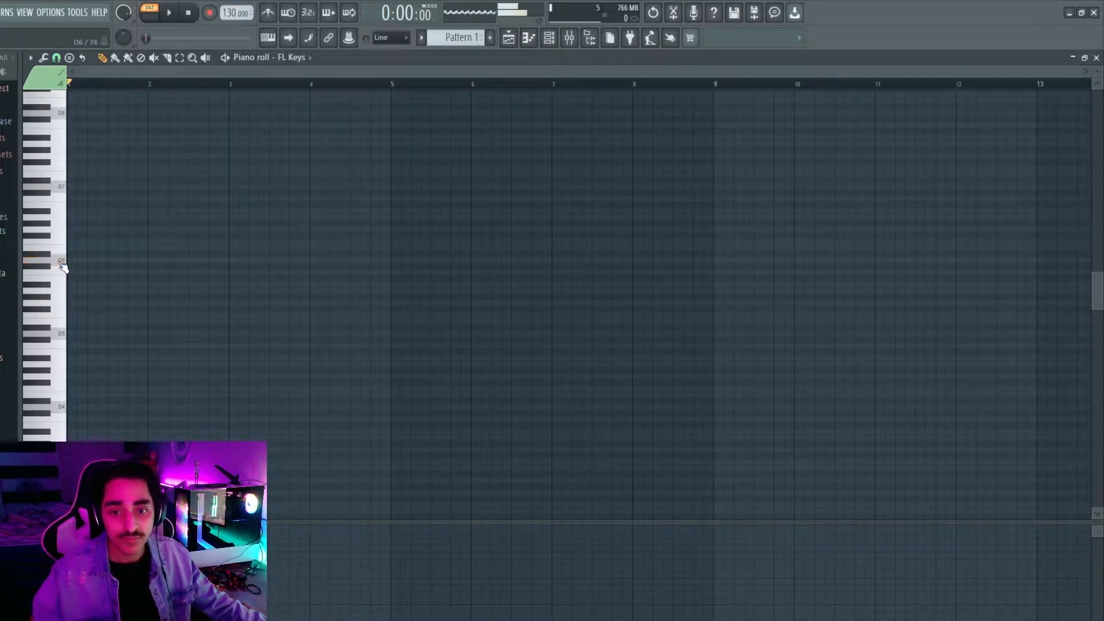
click(55, 276)
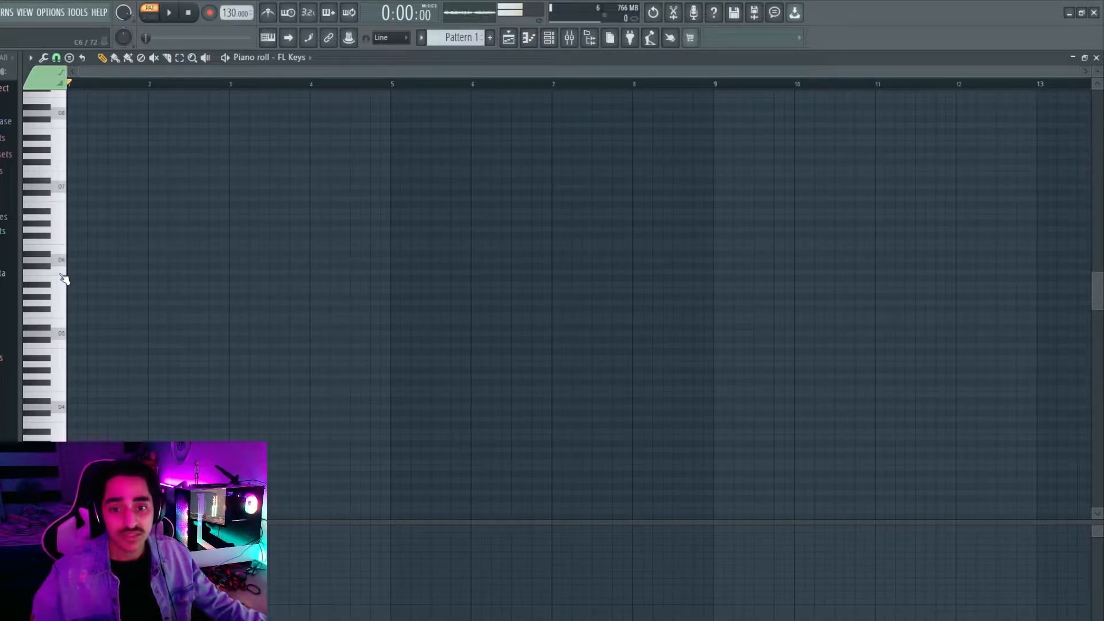
click(62, 272)
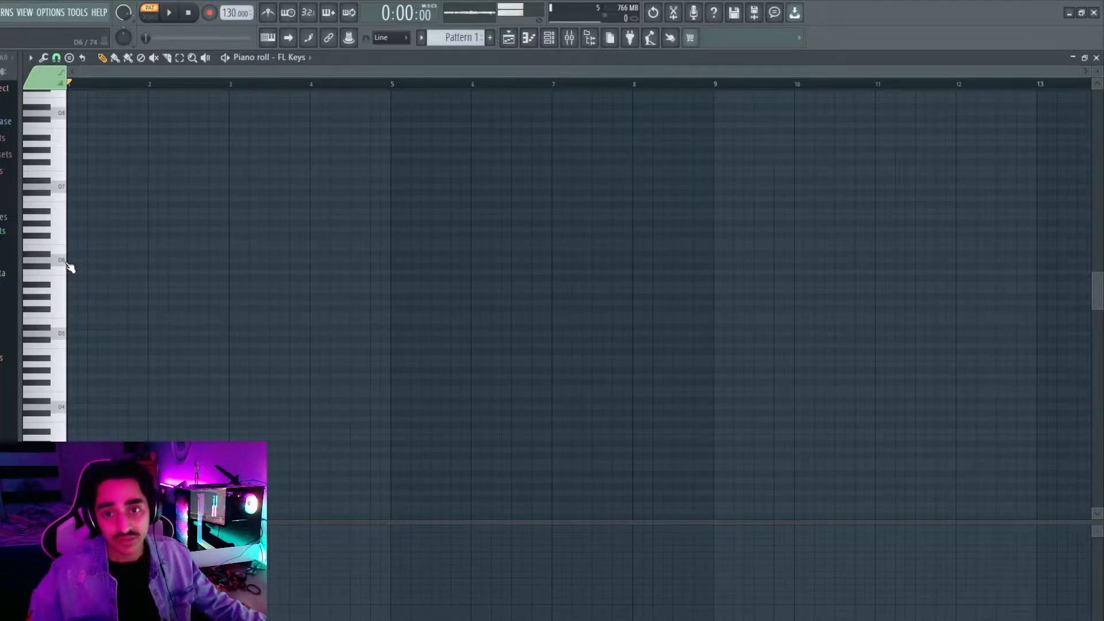
scroll(69, 267, up, 3)
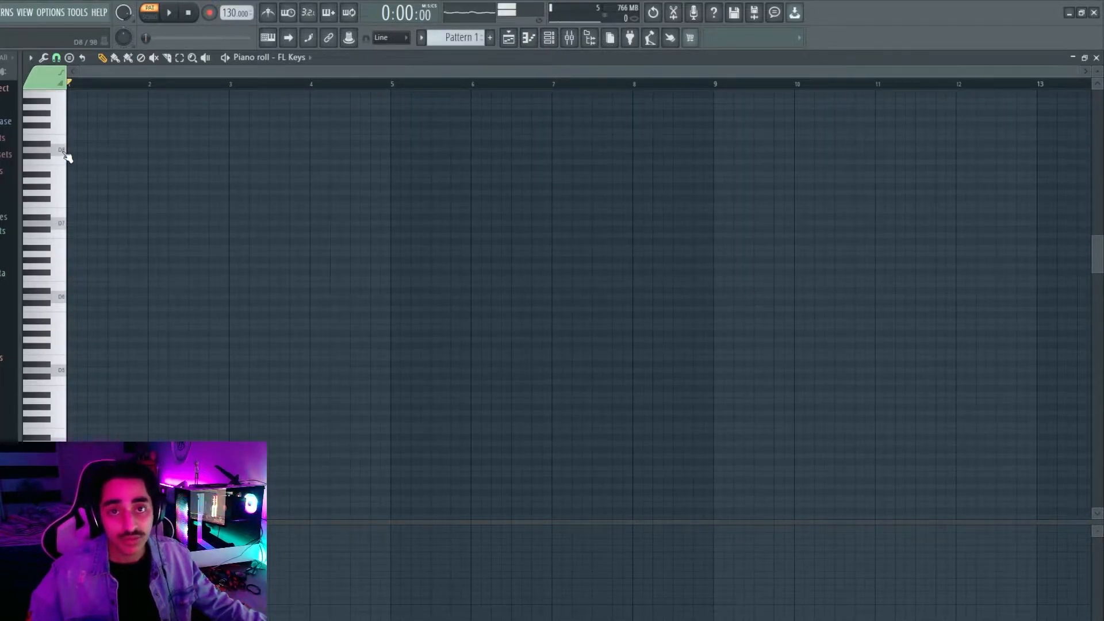
scroll(81, 287, down, 10)
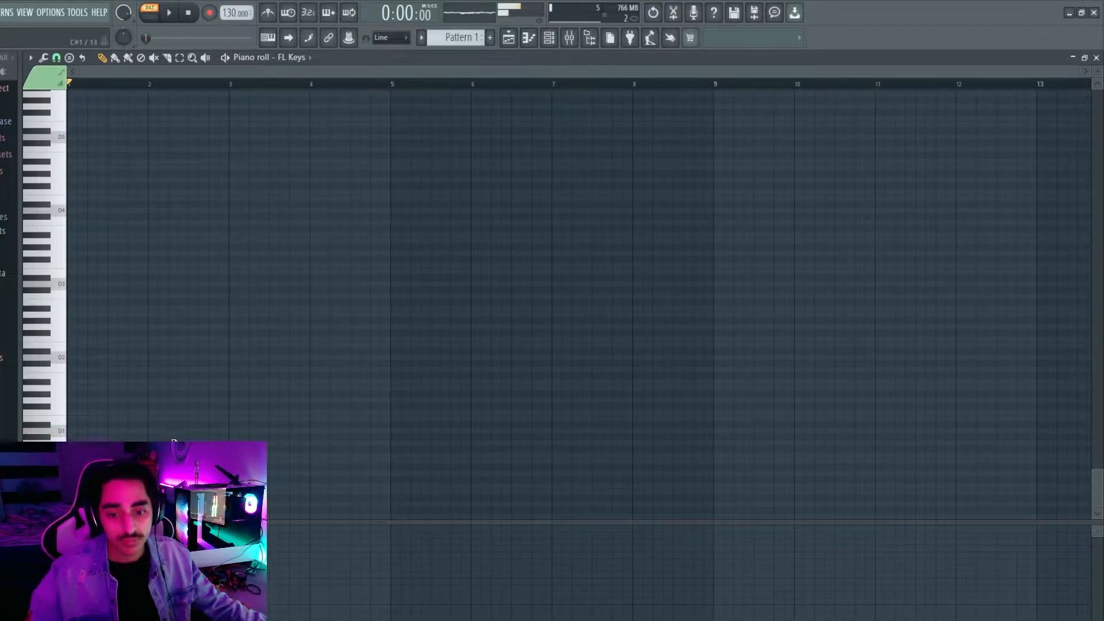
scroll(129, 327, up, 6)
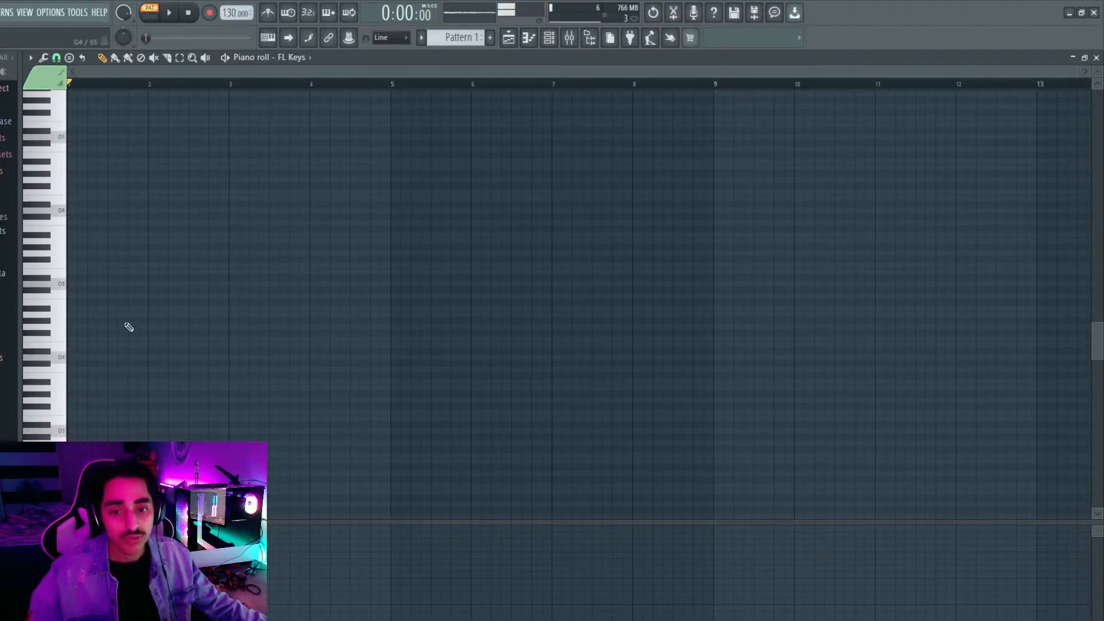
click(63, 285)
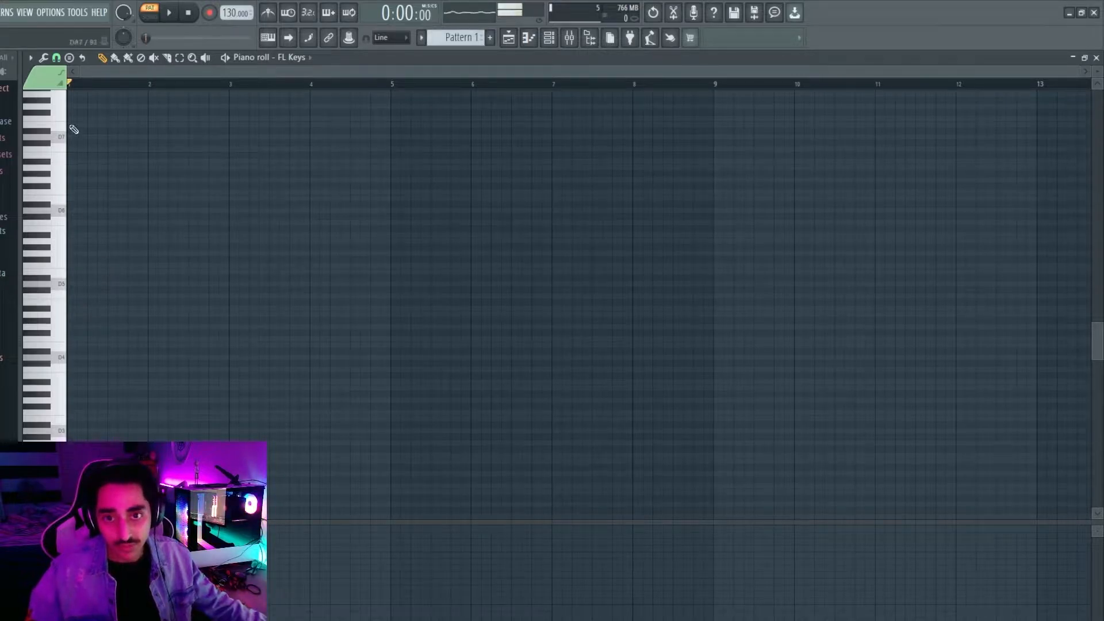
Set the piano roll's scale highlighting to root note D with the Minor Natural (Aeolian) scale.
click(30, 57)
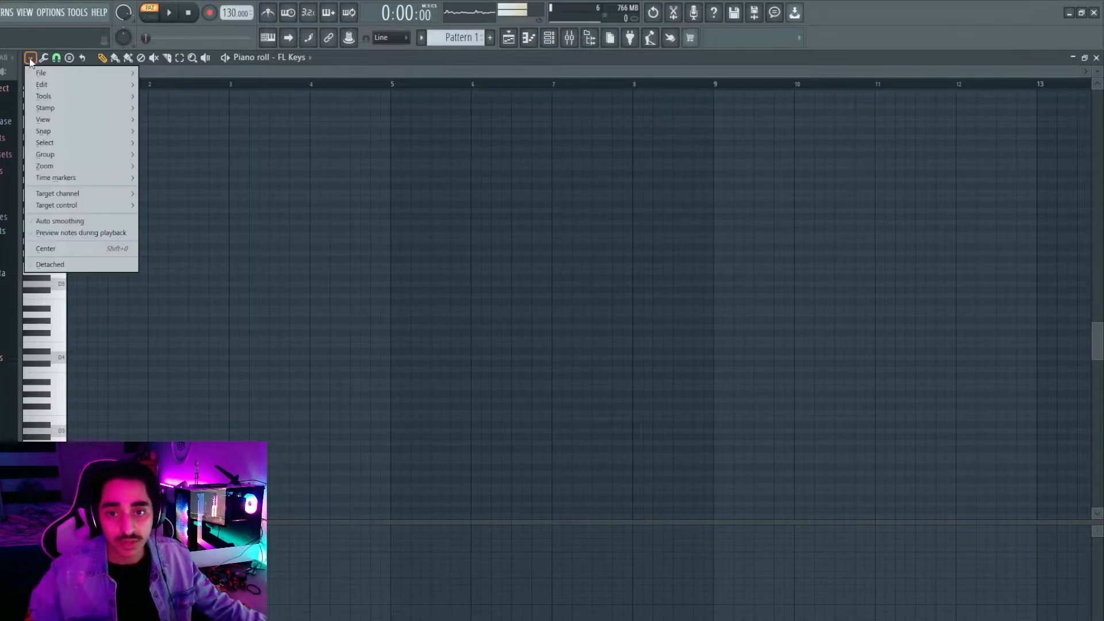
mouse_move(61, 121)
mouse_move(184, 287)
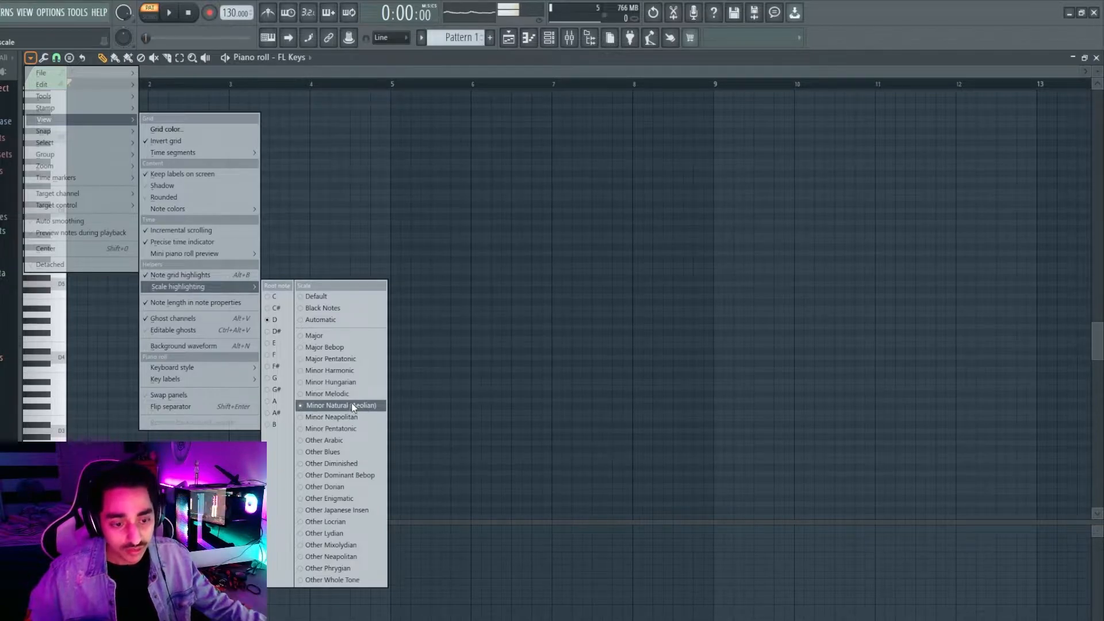
click(284, 320)
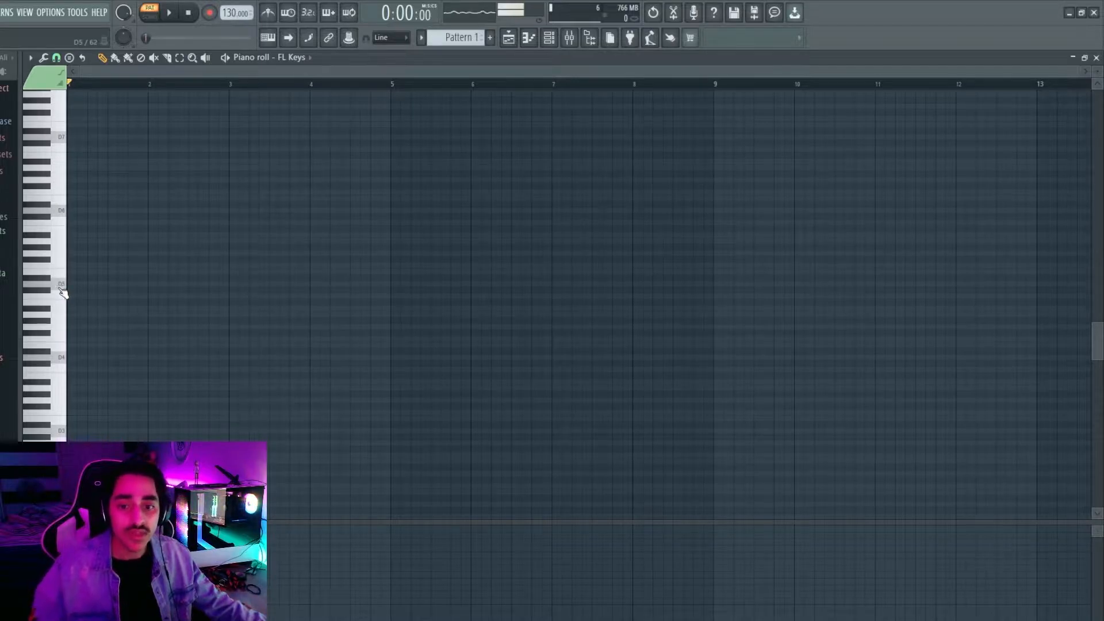
Audition D5, draw a D5 note at the start of bar 1 and set its length to one bar.
click(67, 293)
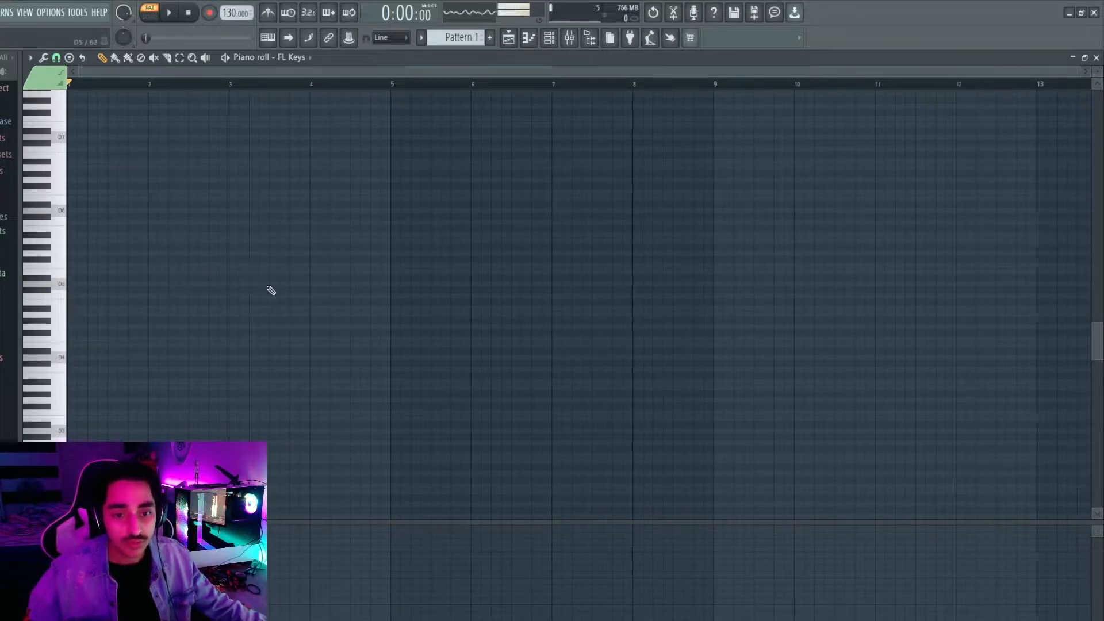
click(230, 285)
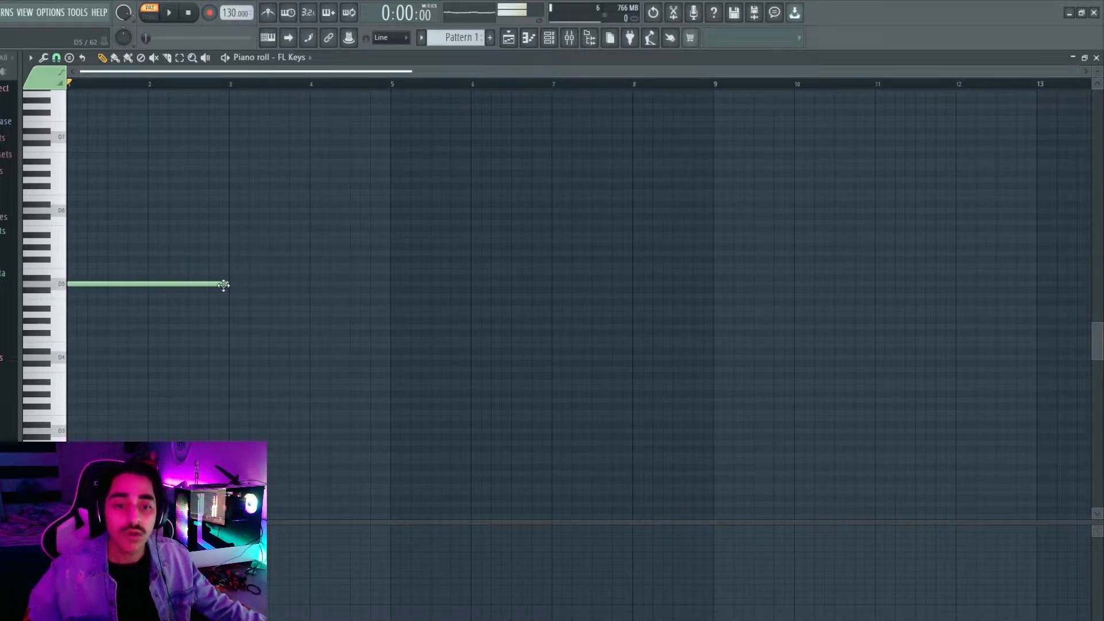
drag(230, 285, 148, 285)
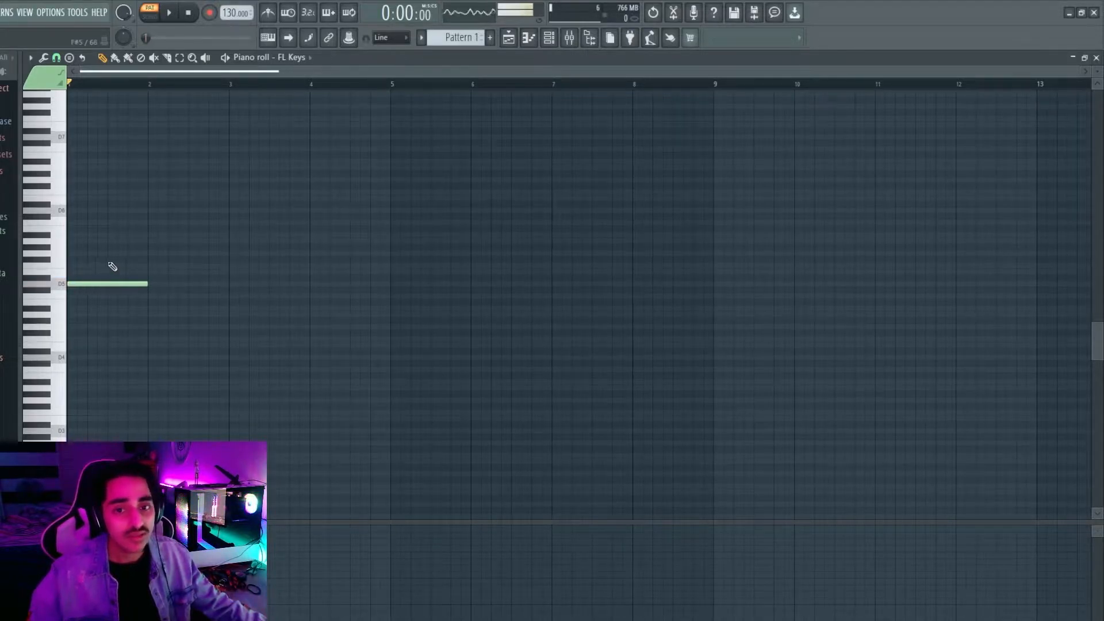
Add one-bar F5 and A5 notes above the D5 note and play the chord back.
click(80, 265)
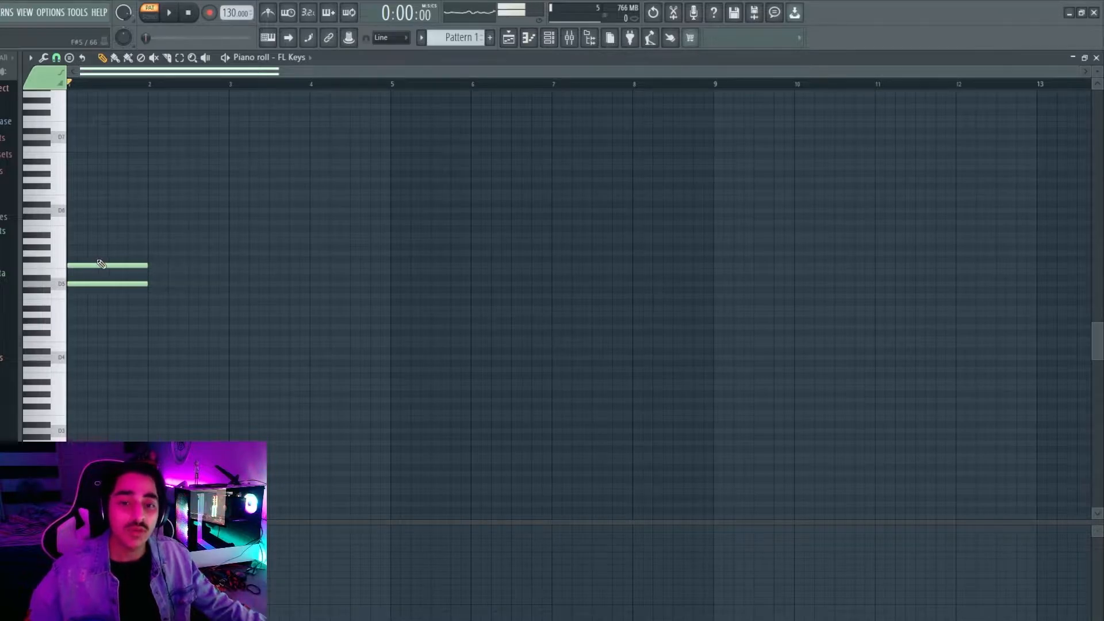
click(171, 12)
click(188, 14)
click(71, 265)
click(80, 241)
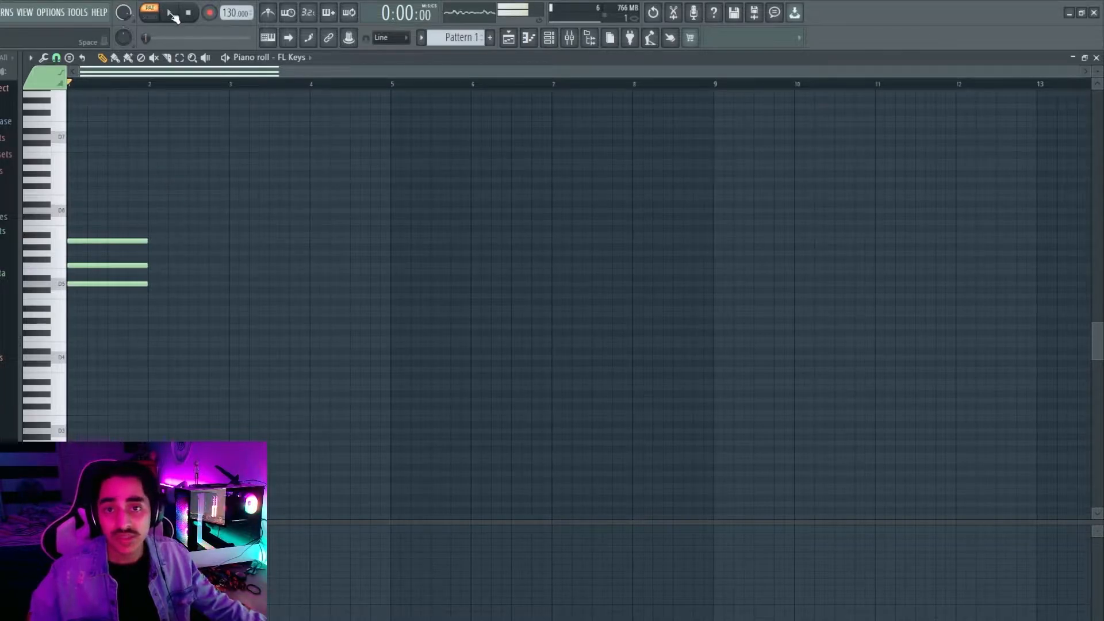
click(172, 13)
key(space)
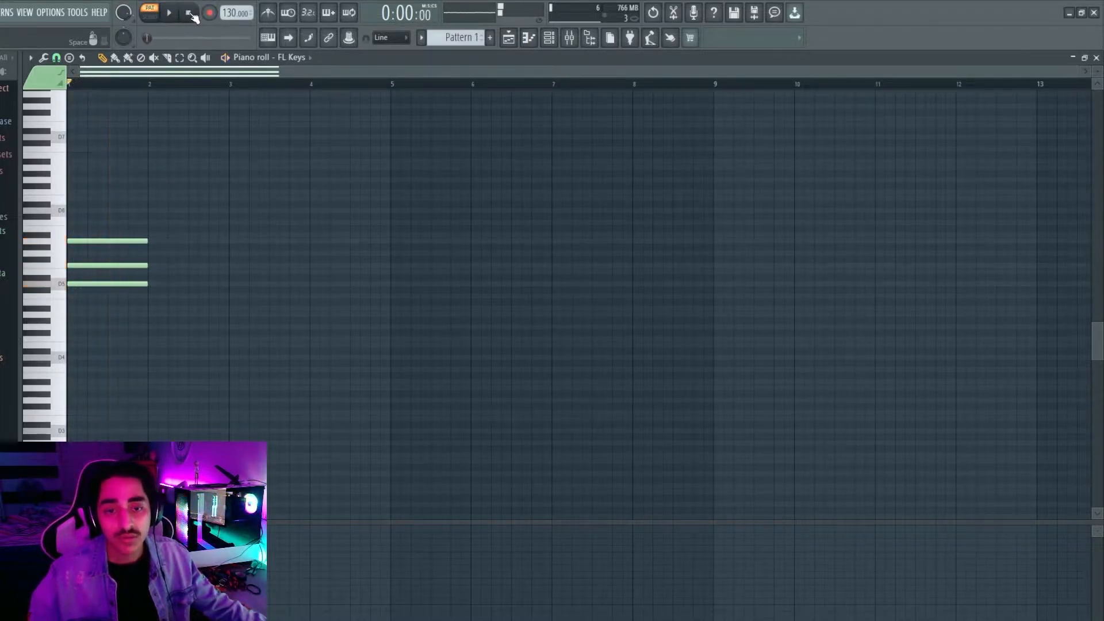
Add a one-bar D4 bass note under the chord in bar 1 and play it back.
click(76, 284)
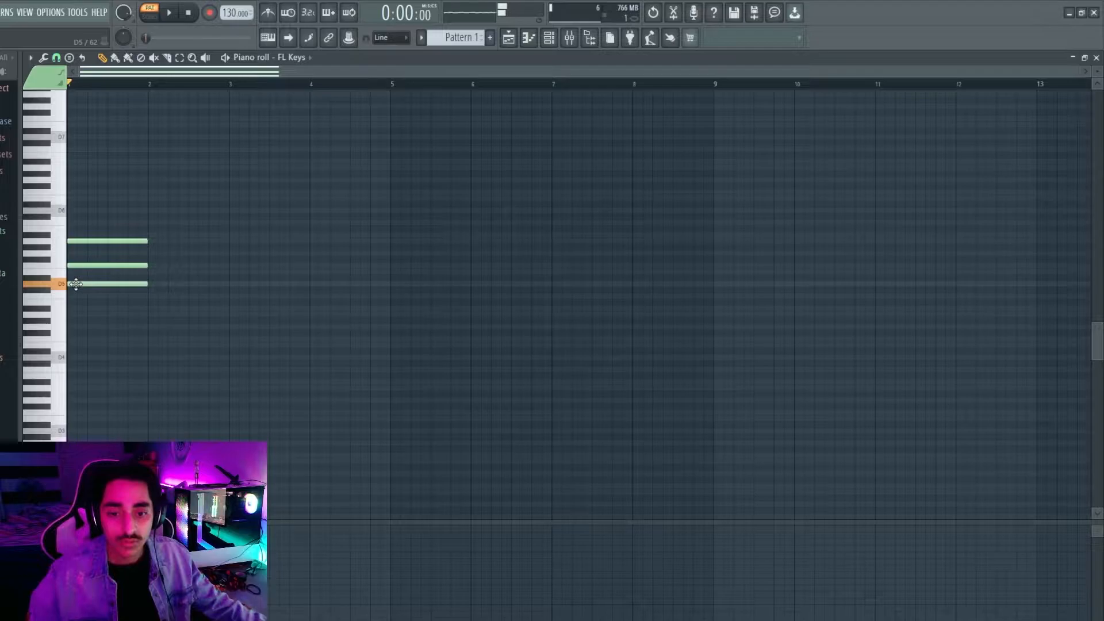
click(75, 357)
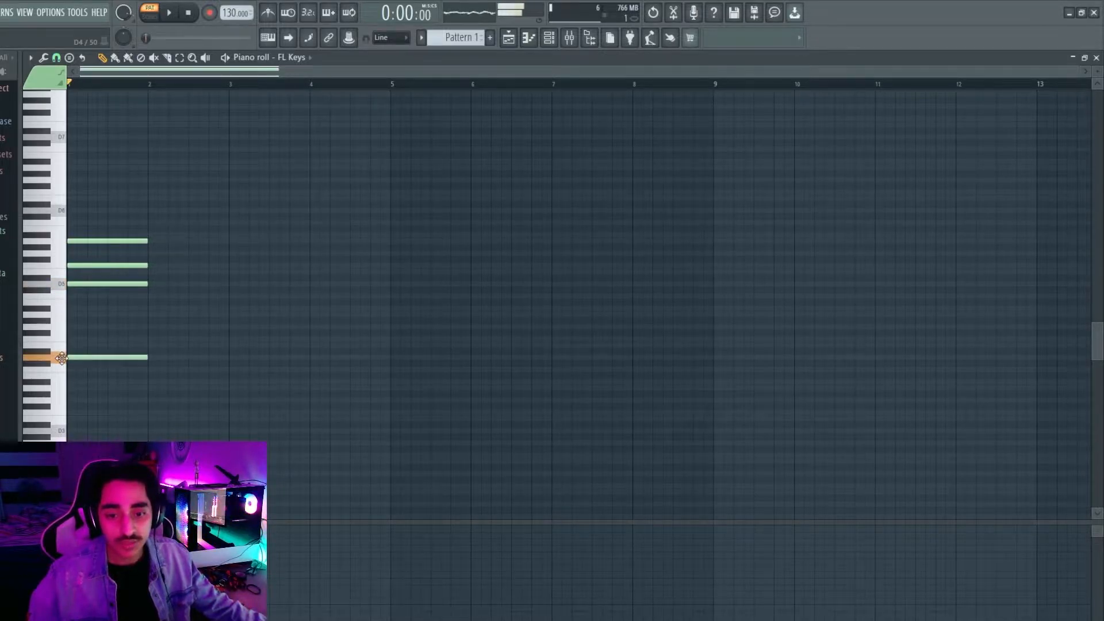
click(170, 14)
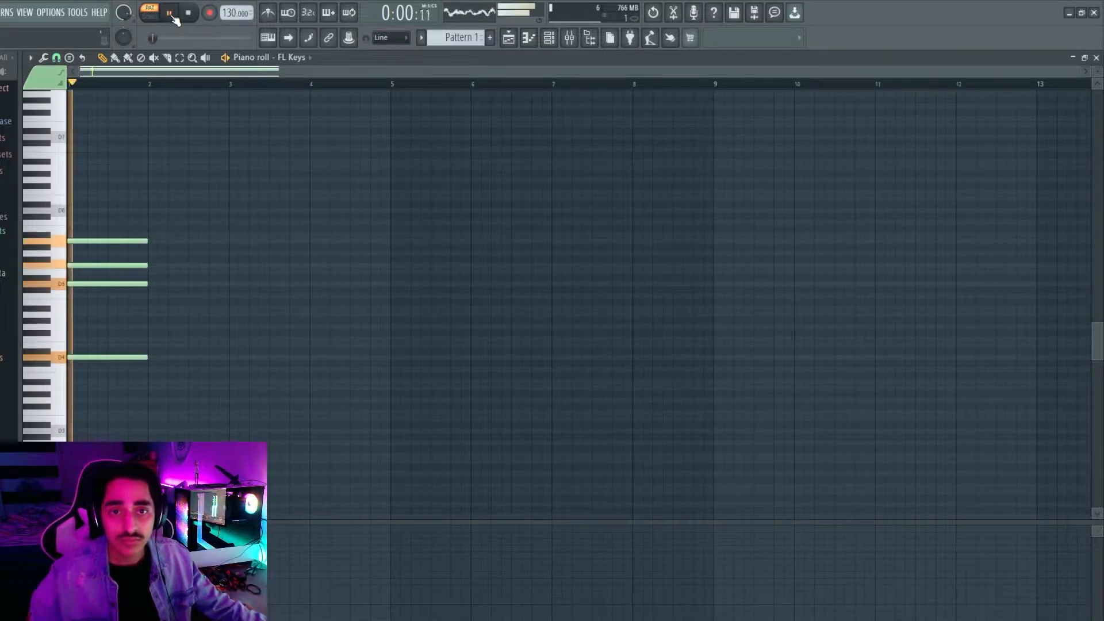
click(188, 12)
Try the bass note at C4 under the chord and play it back.
click(87, 357)
drag(87, 357, 87, 369)
click(171, 13)
key(space)
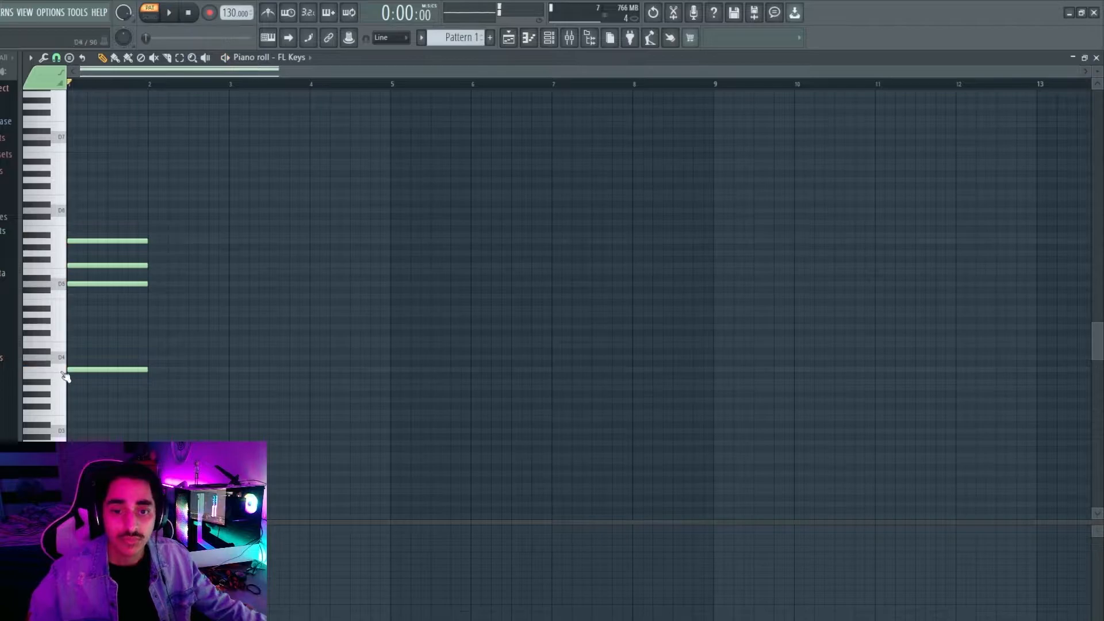
Move the bass note to A#3 and play the chord back.
drag(102, 369, 102, 381)
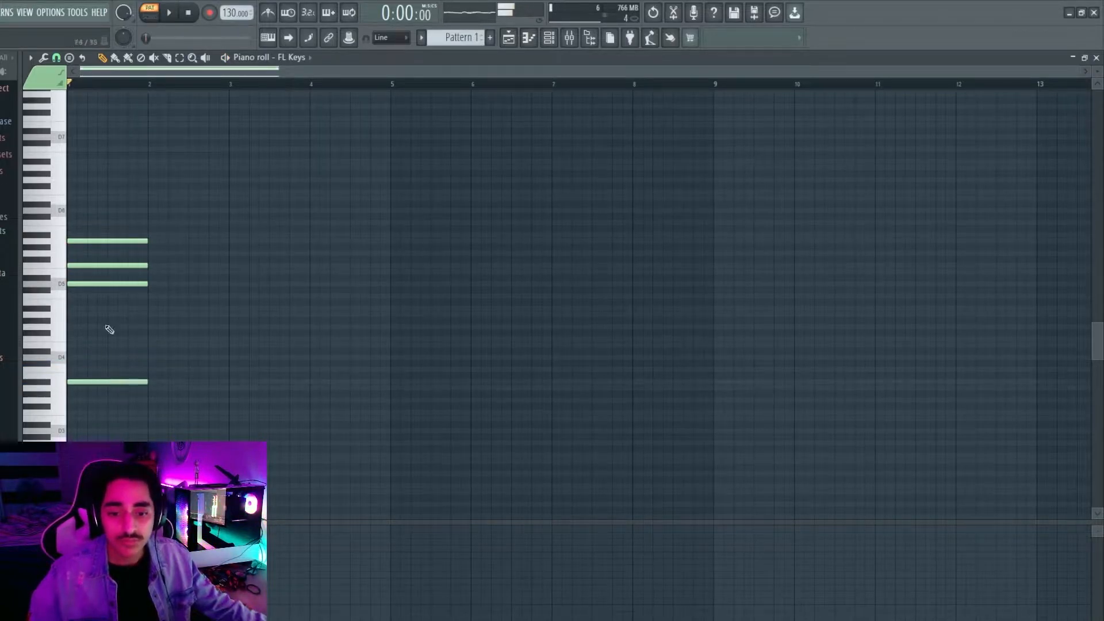
key(space)
click(189, 13)
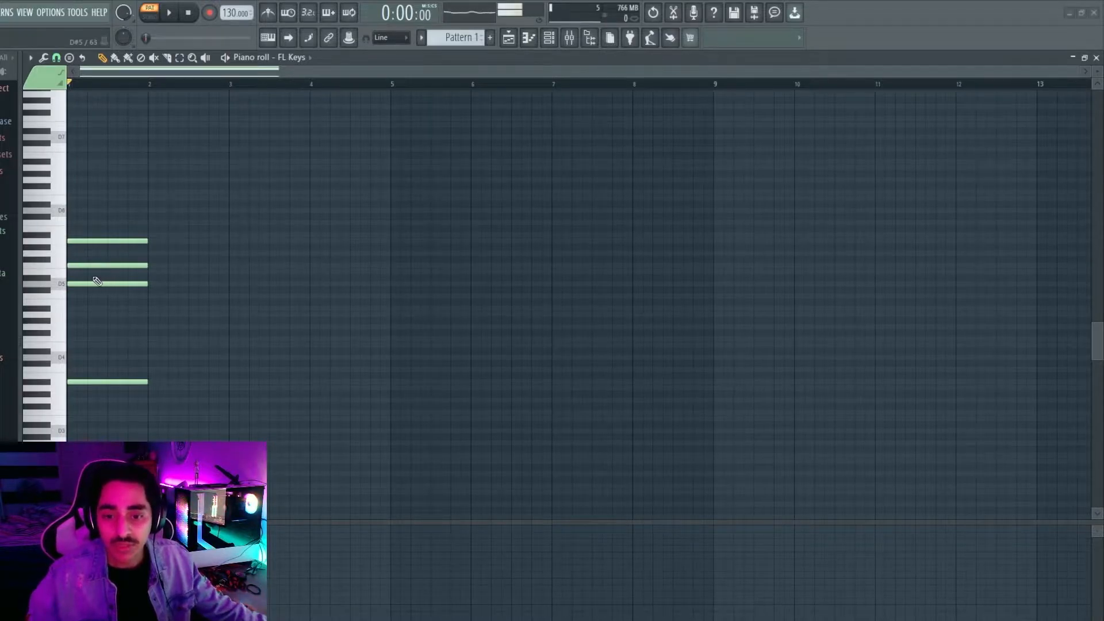
Shift the F5 note one beat later in bar 1 and play the pattern back.
drag(91, 265, 109, 265)
click(169, 13)
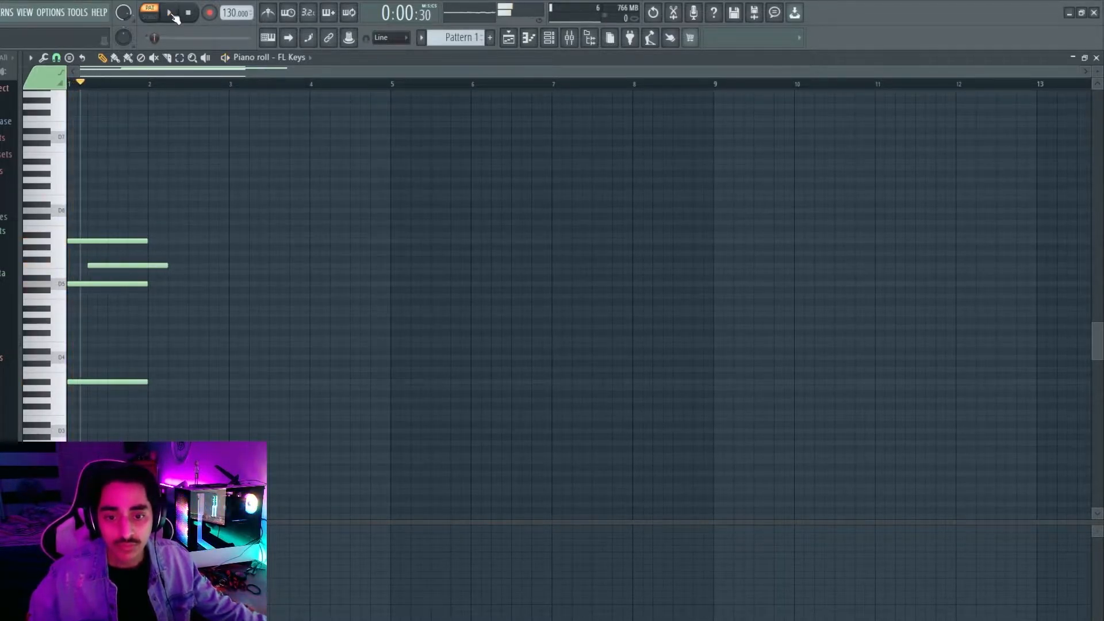
click(183, 14)
click(174, 14)
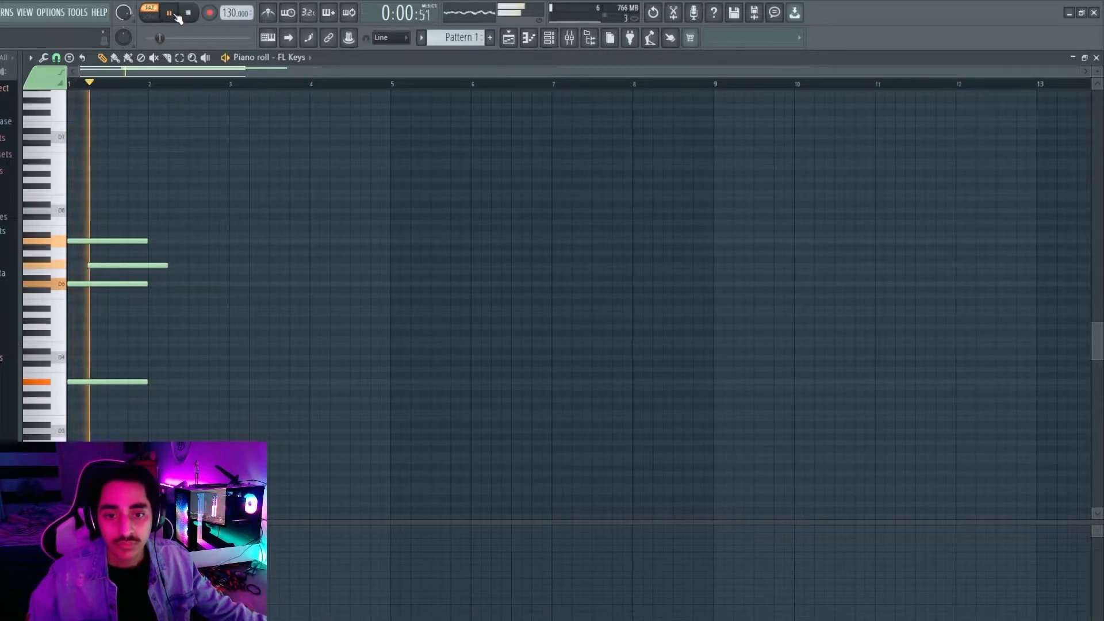
click(189, 14)
Slice the D5 note in half at the middle of bar 1 and play the pattern back.
key(c)
drag(111, 278, 114, 294)
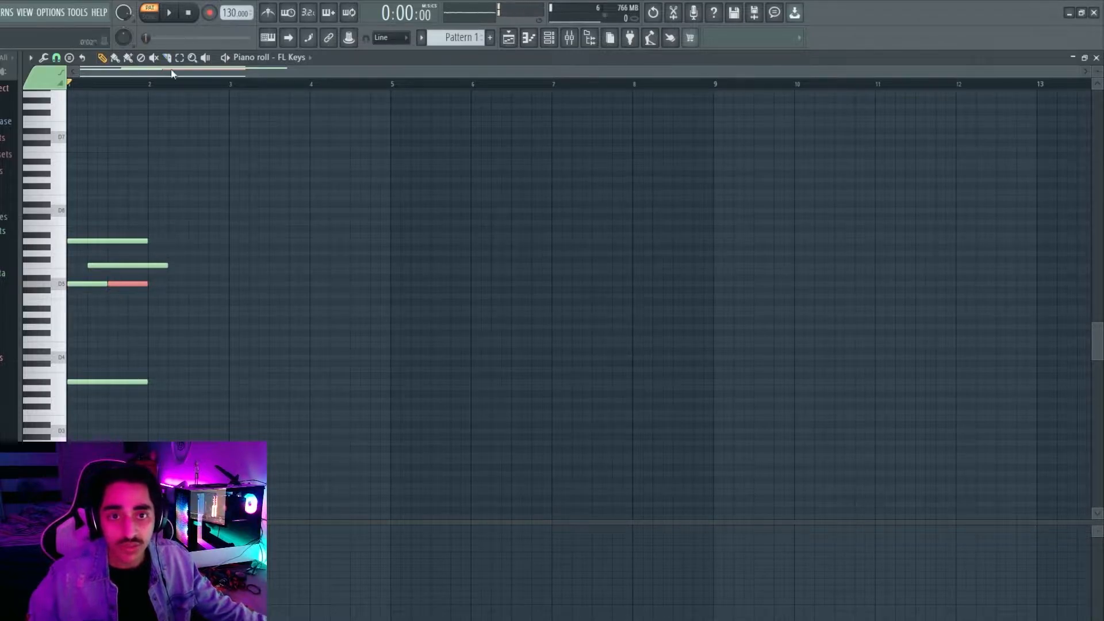
click(70, 241)
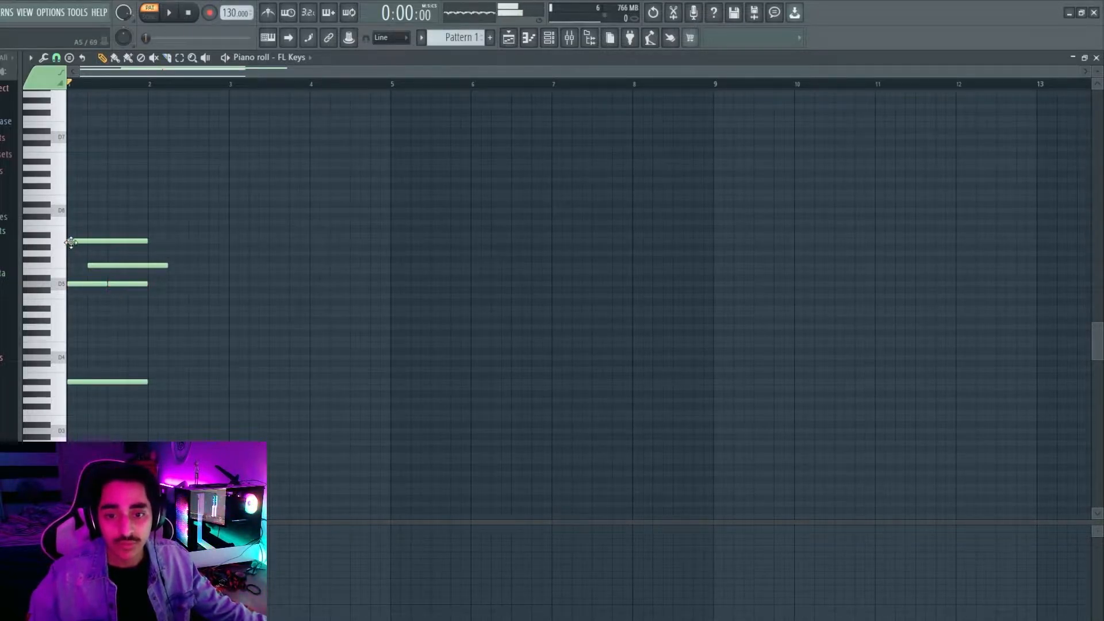
click(115, 284)
key(space)
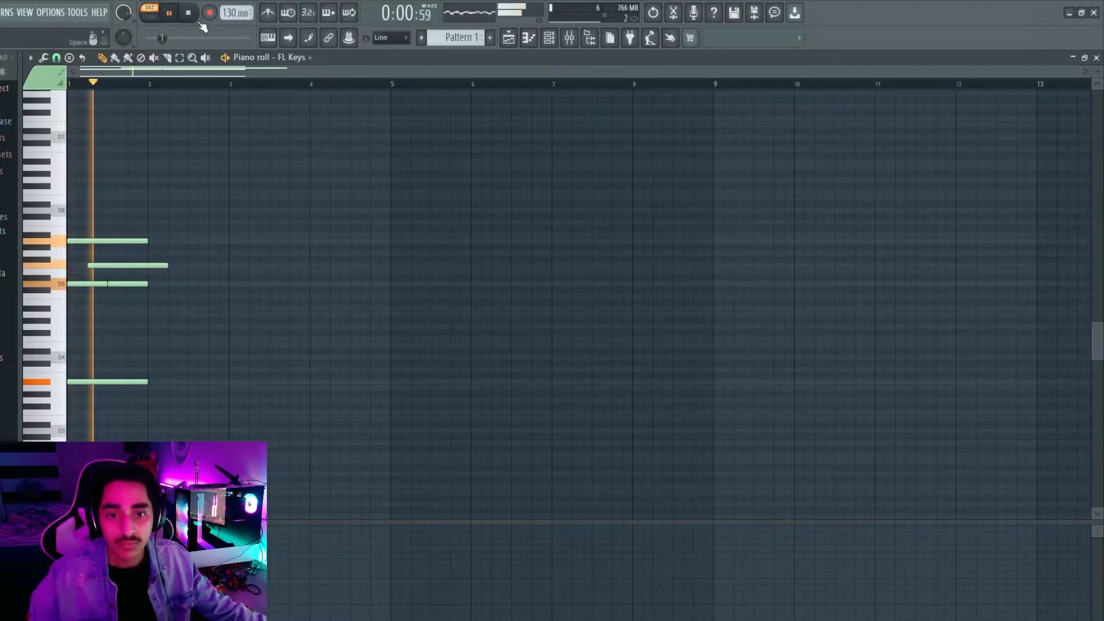
click(189, 13)
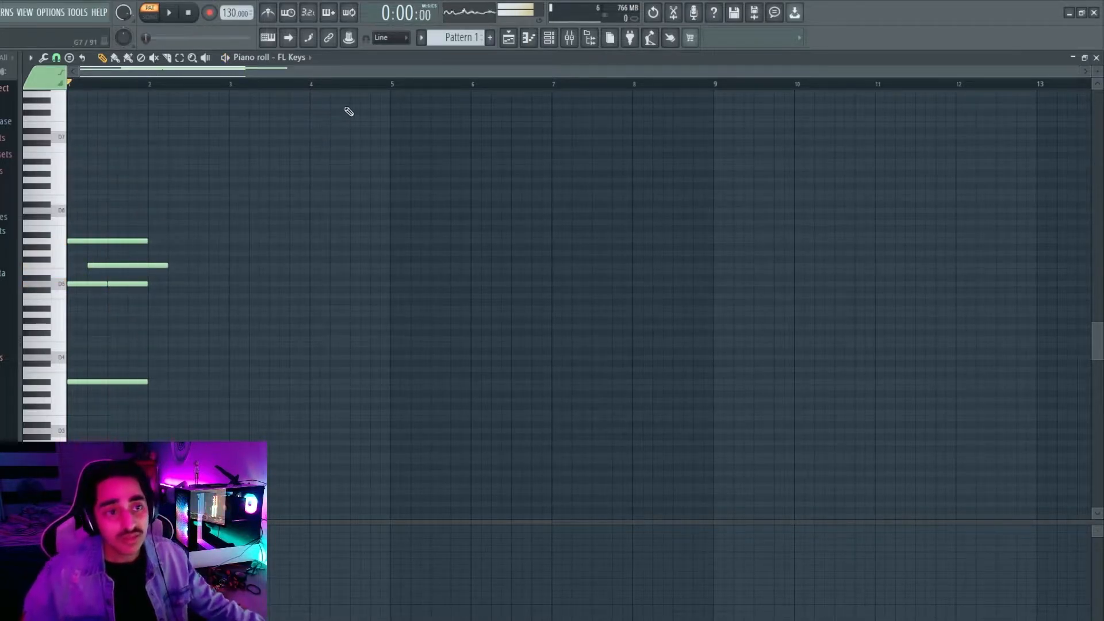
Turn on the metronome and play the pattern against it.
click(273, 16)
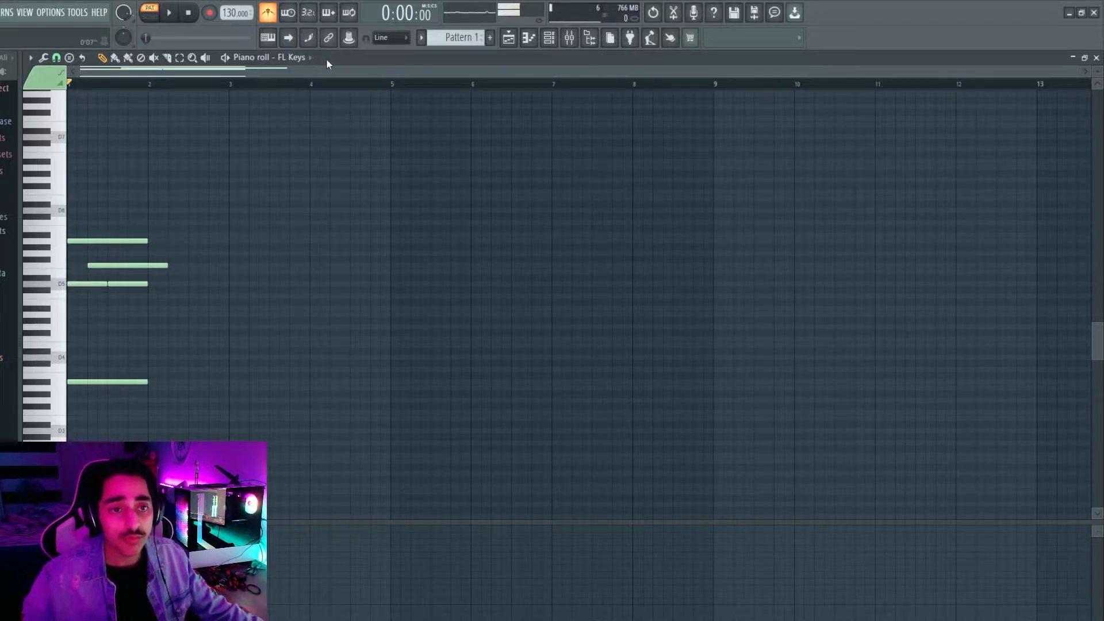
click(175, 14)
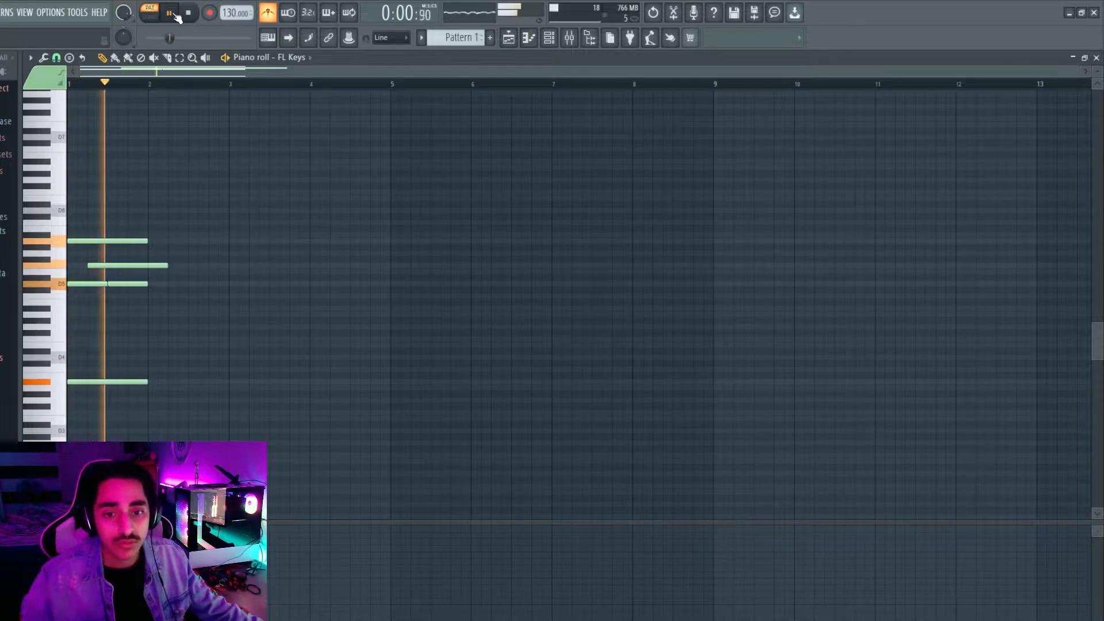
click(189, 13)
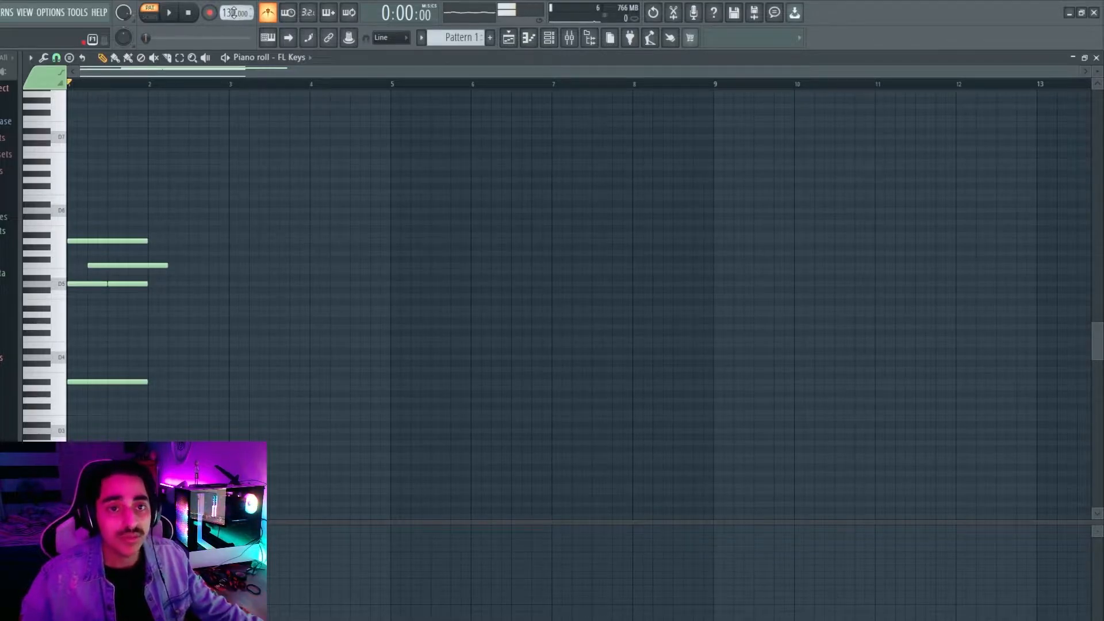
Set the project tempo to 160 BPM.
drag(244, 10, 245, 7)
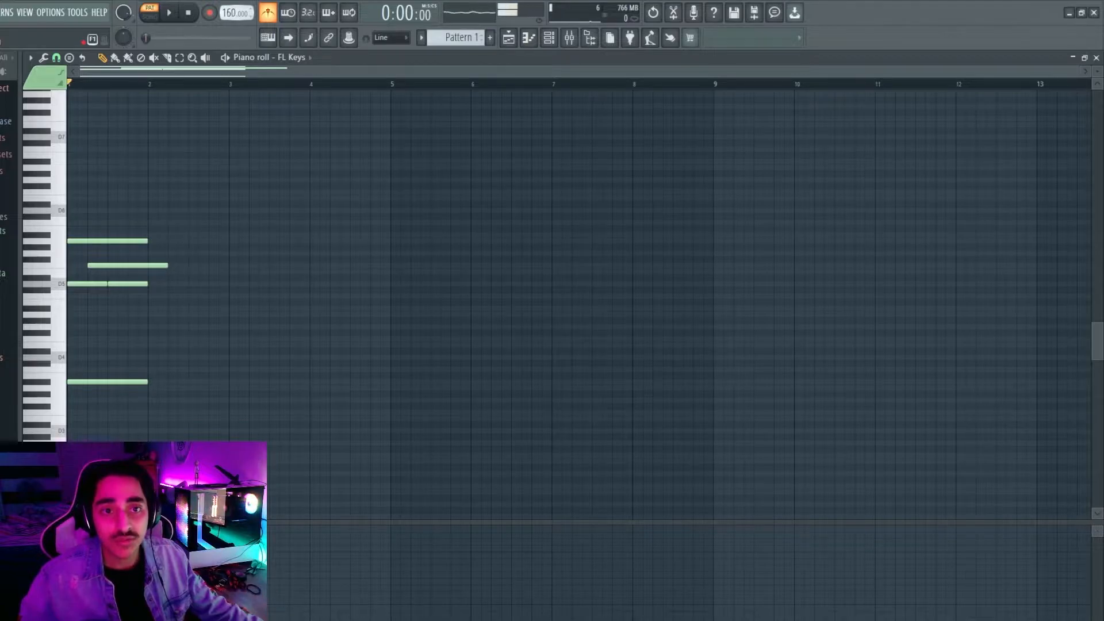
drag(244, 9, 245, 7)
click(529, 352)
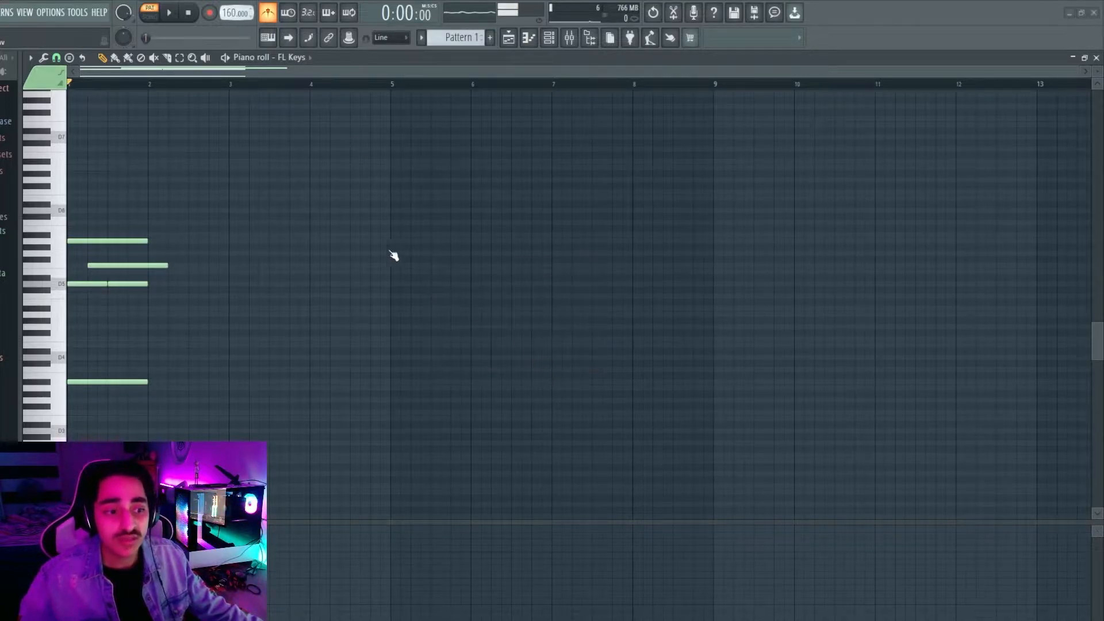
Compare the pattern's playback at 160 and 90 BPM and set the project tempo to 130 BPM.
click(171, 14)
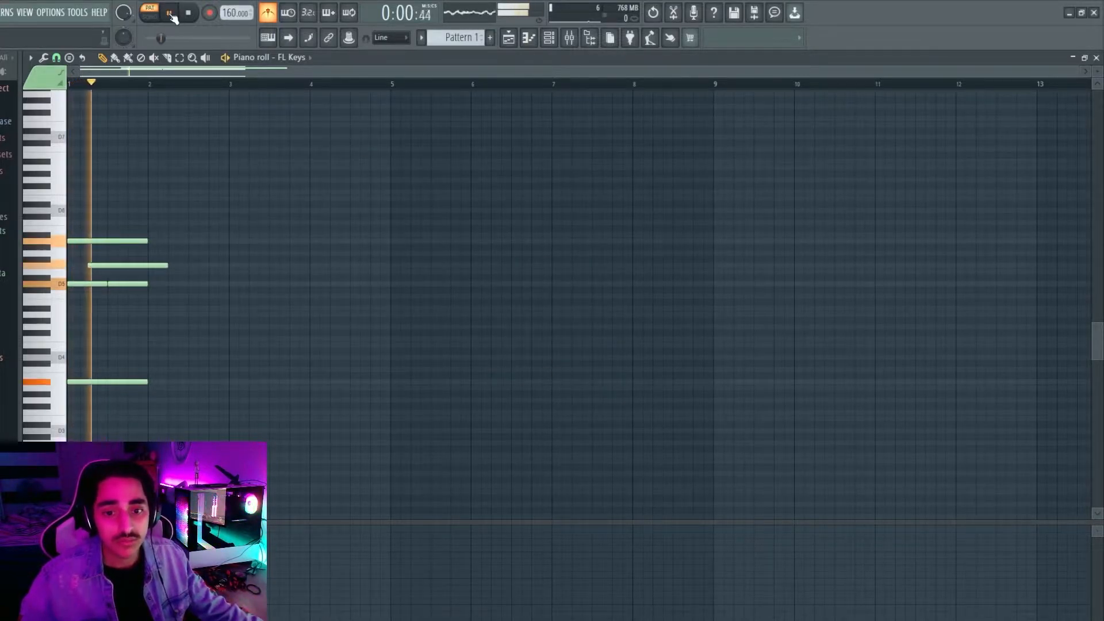
click(189, 13)
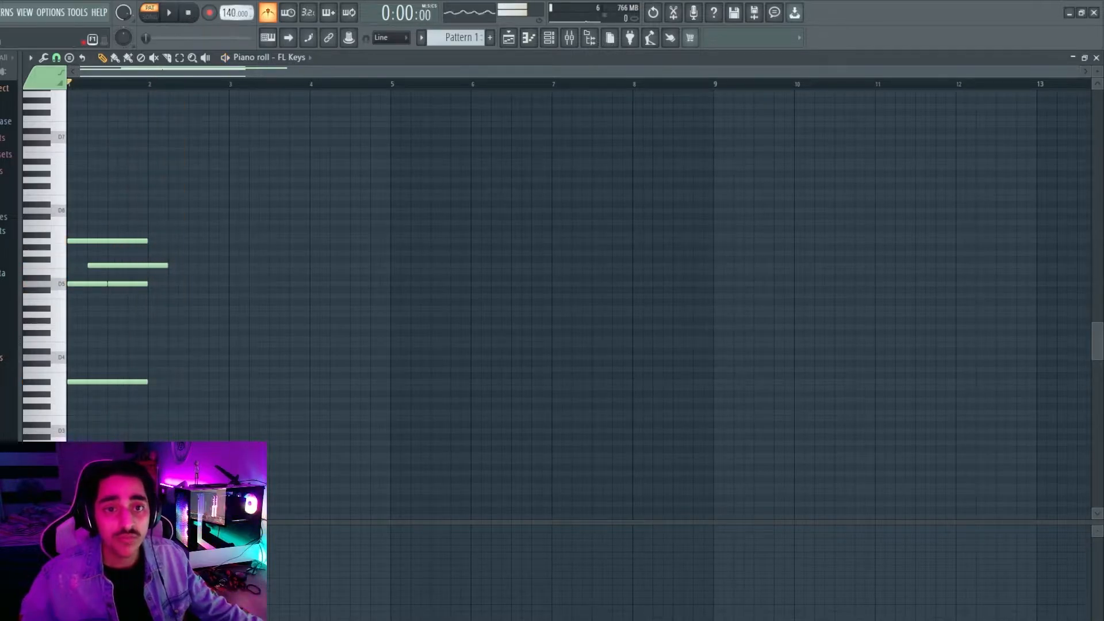
drag(237, 13, 237, 20)
click(170, 14)
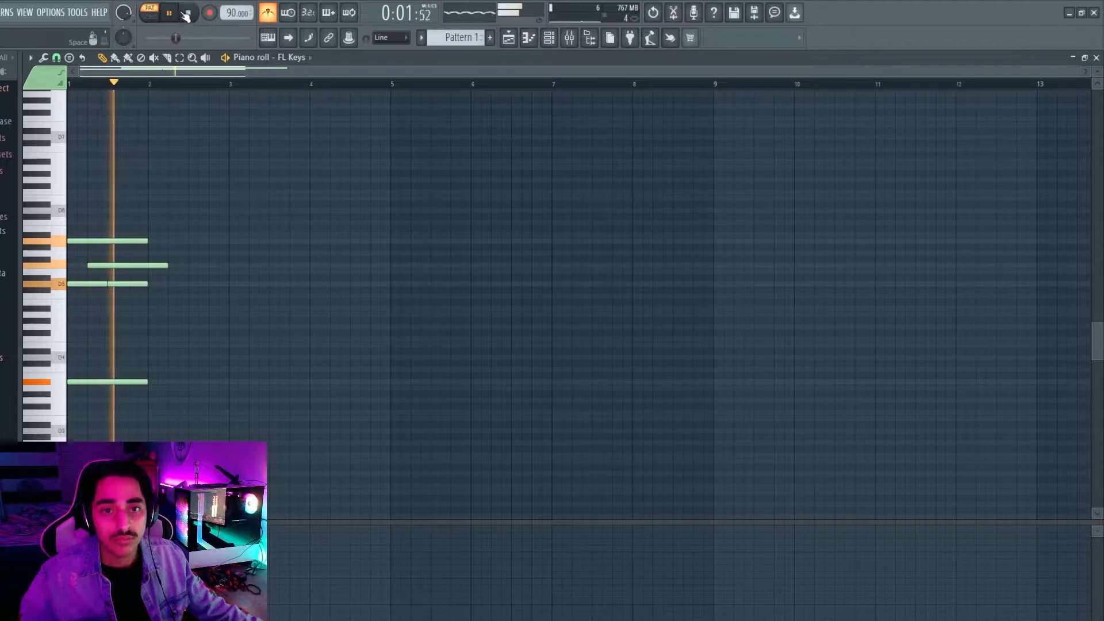
click(189, 14)
drag(227, 12, 223, 3)
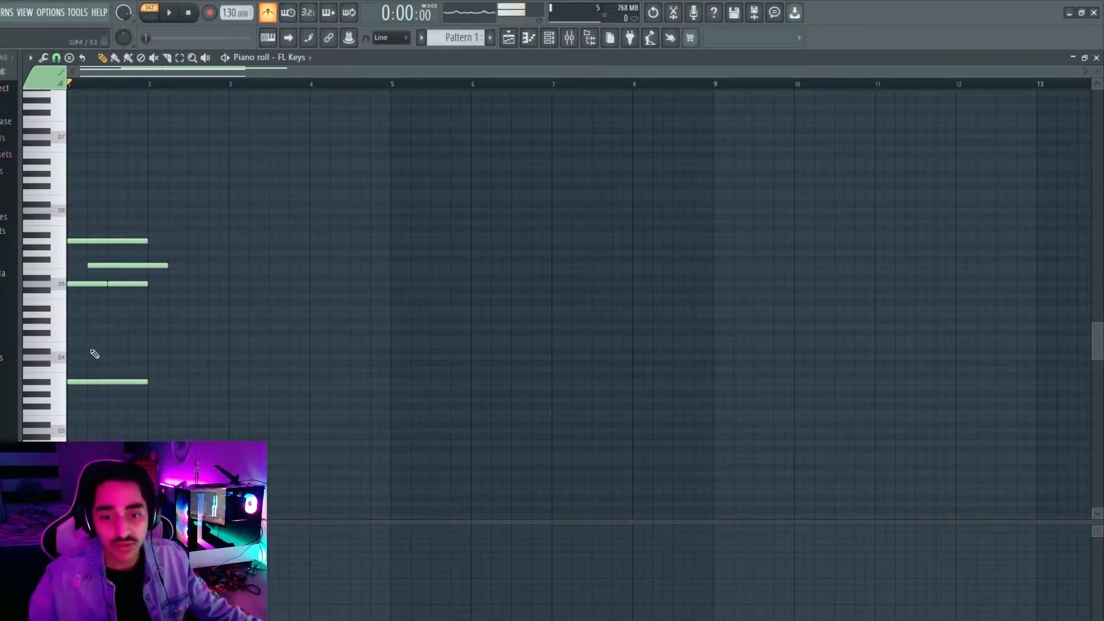
Add an F4 note from beat 2 to the end of bar 1, checking it with playback.
click(75, 338)
key(space)
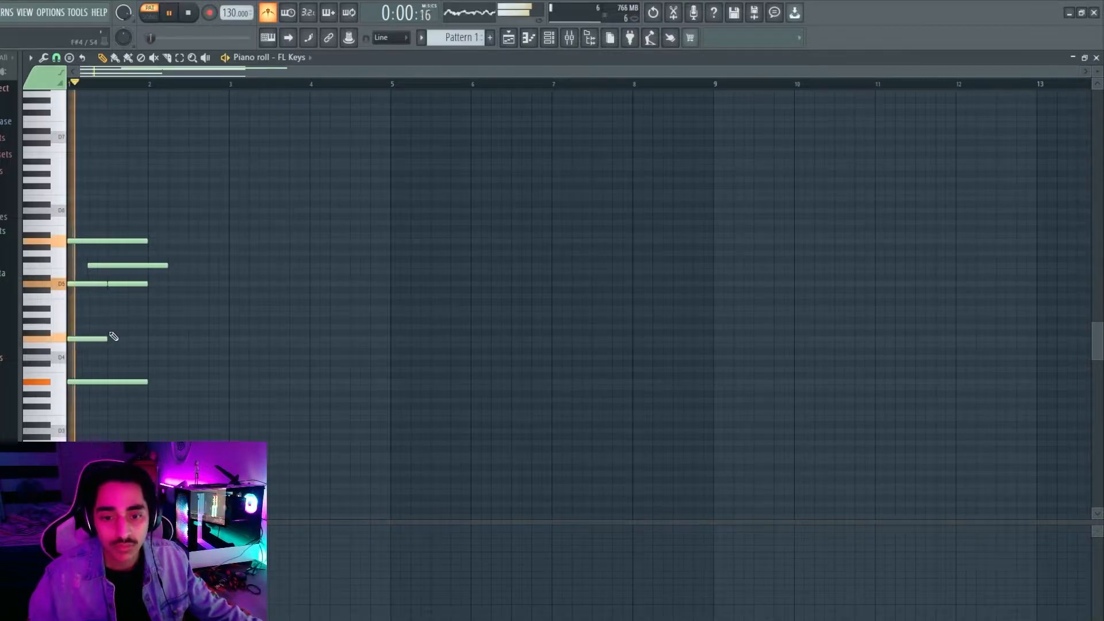
drag(81, 338, 148, 338)
key(space)
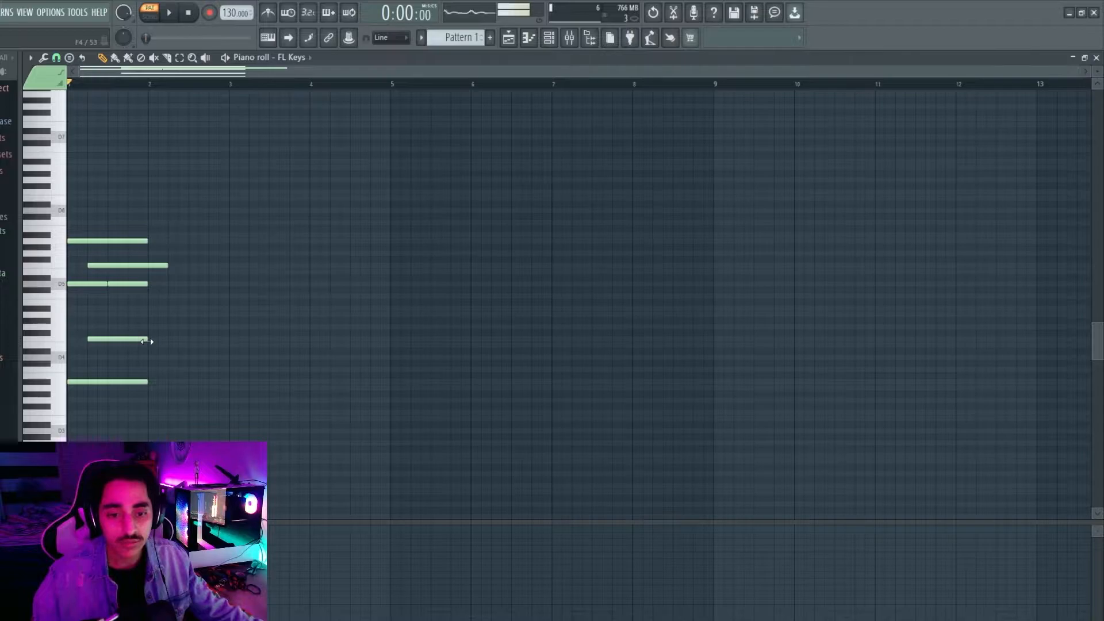
Add an A4 note from beat 3 to the end of bar 1 and play the pattern back.
click(109, 314)
key(space)
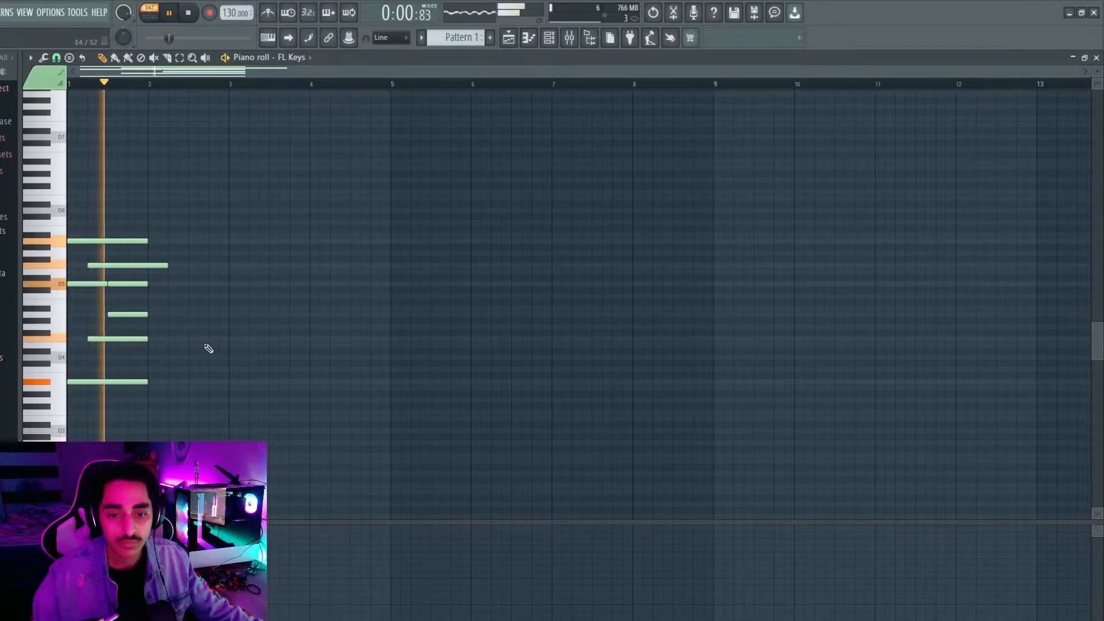
key(space)
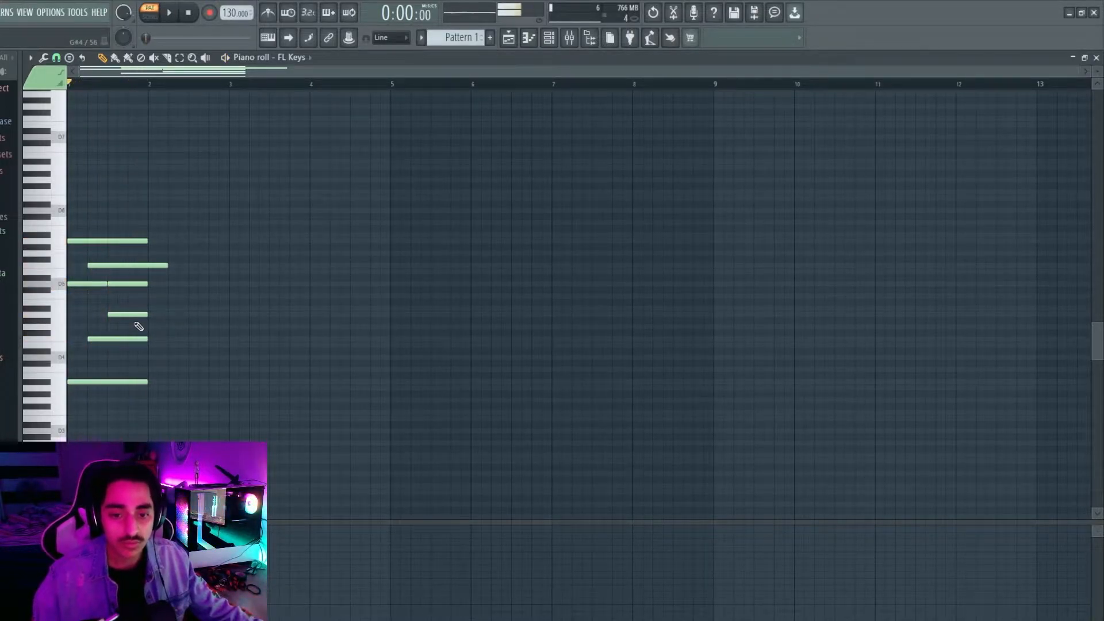
Trim the F5 note to the end of bar 1, extend all notes ending there through bar 2, and play the pattern back.
drag(166, 266, 147, 266)
drag(144, 193, 135, 388)
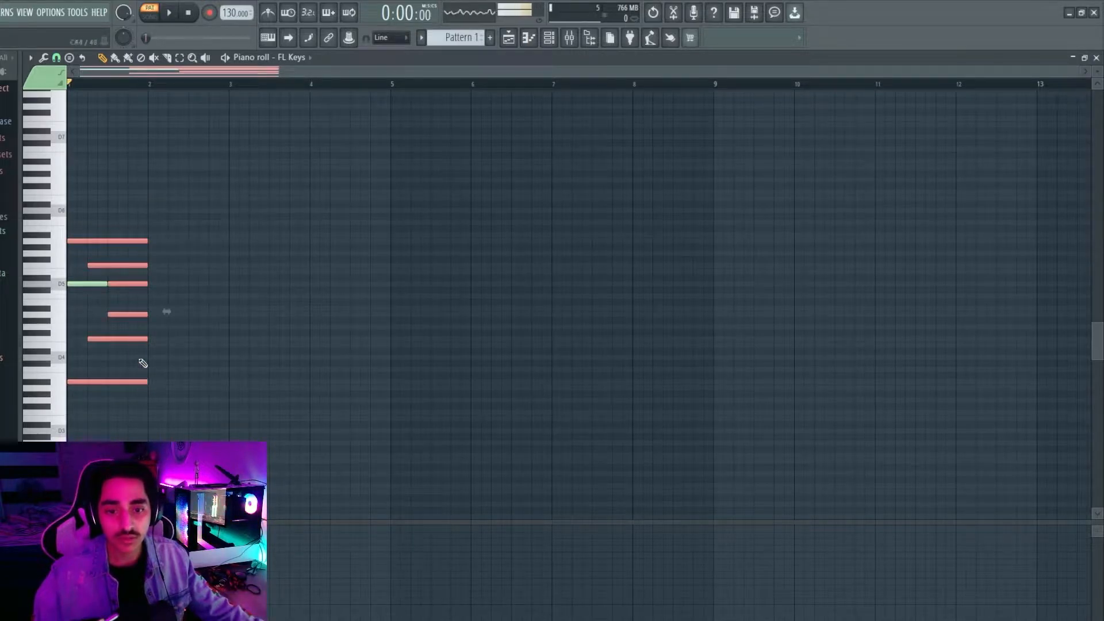
drag(148, 314, 228, 313)
click(295, 249)
right_click(316, 248)
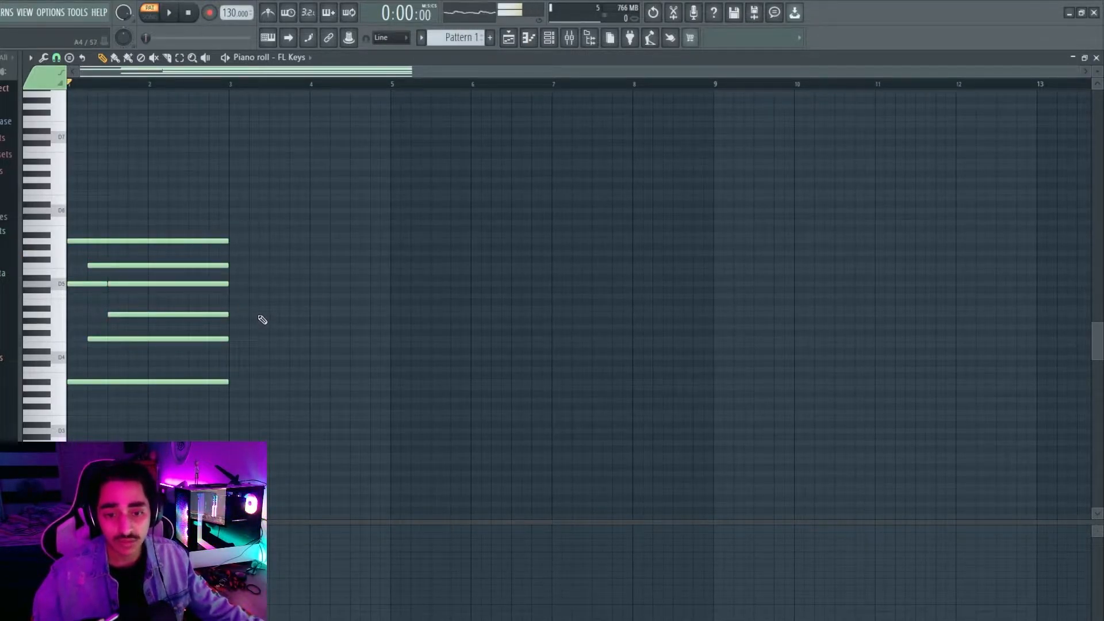
key(space)
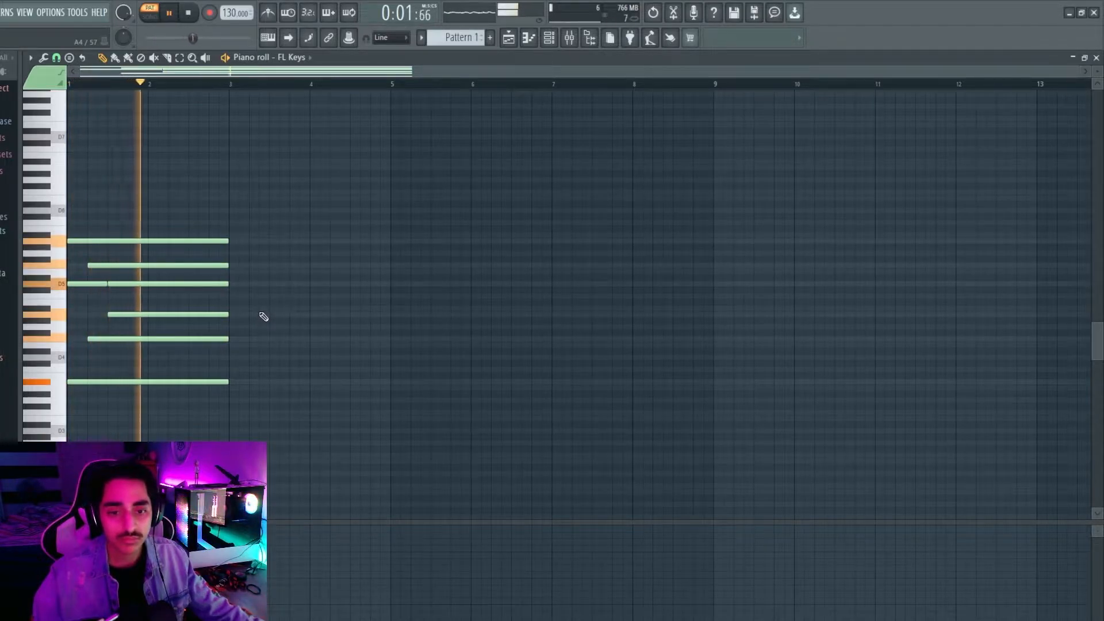
key(space)
Slice the A4 note at beat 4 and the F4 note at beat 3 of bar 2, and play the pattern back.
key(c)
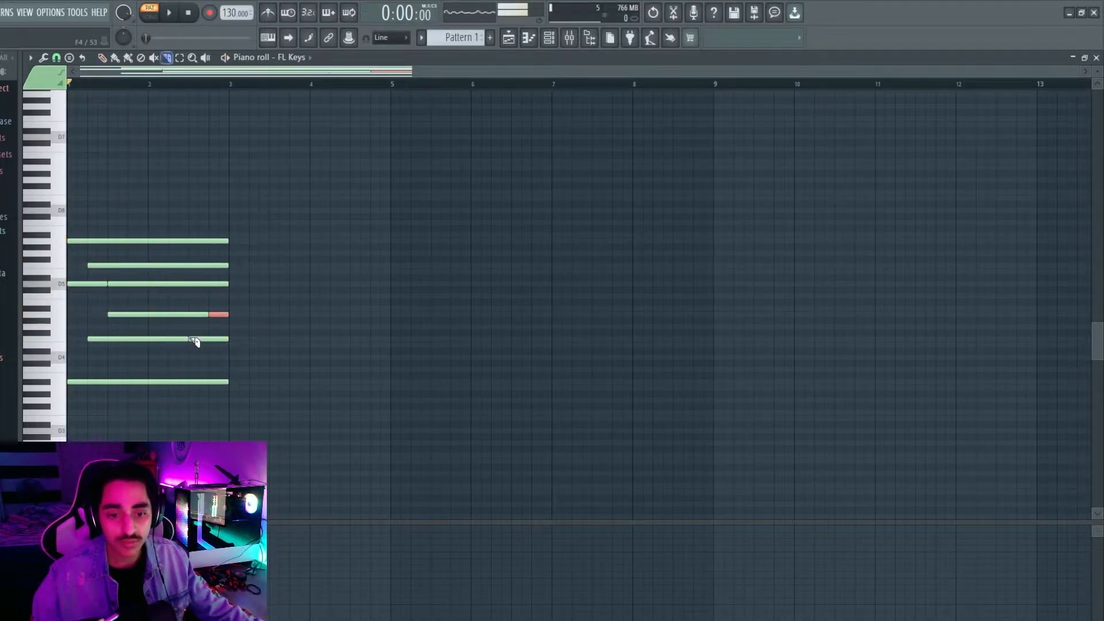
click(190, 340)
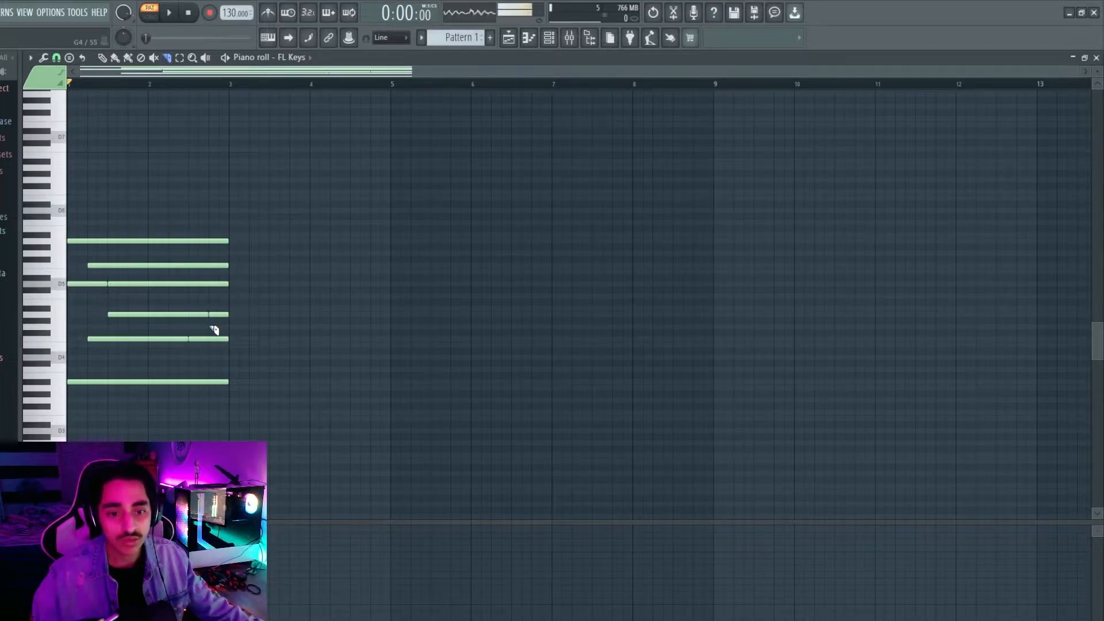
key(space)
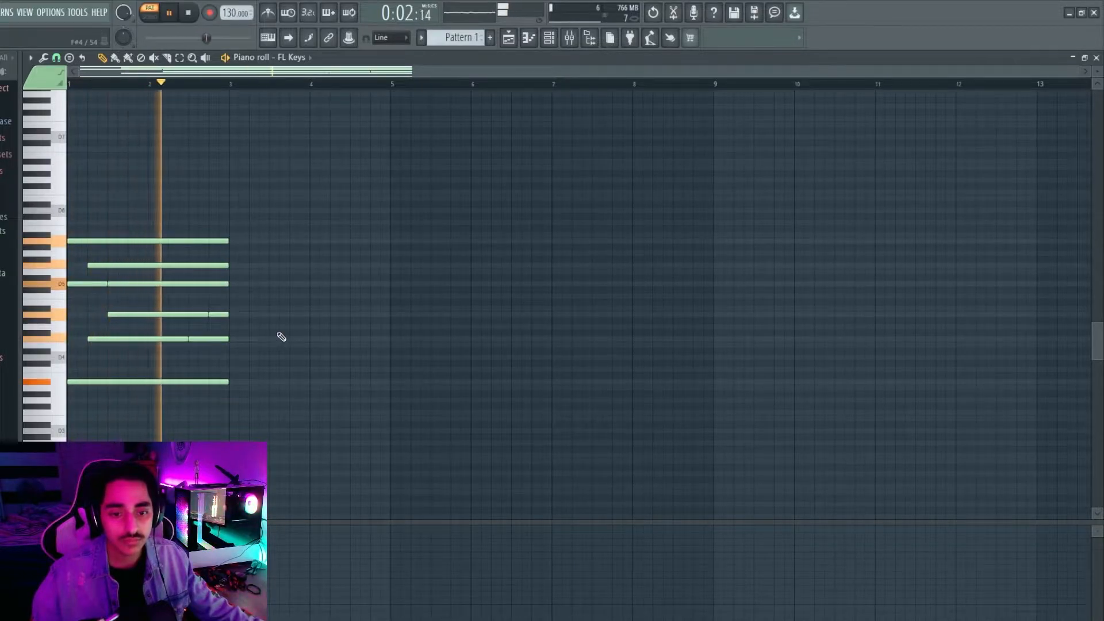
key(space)
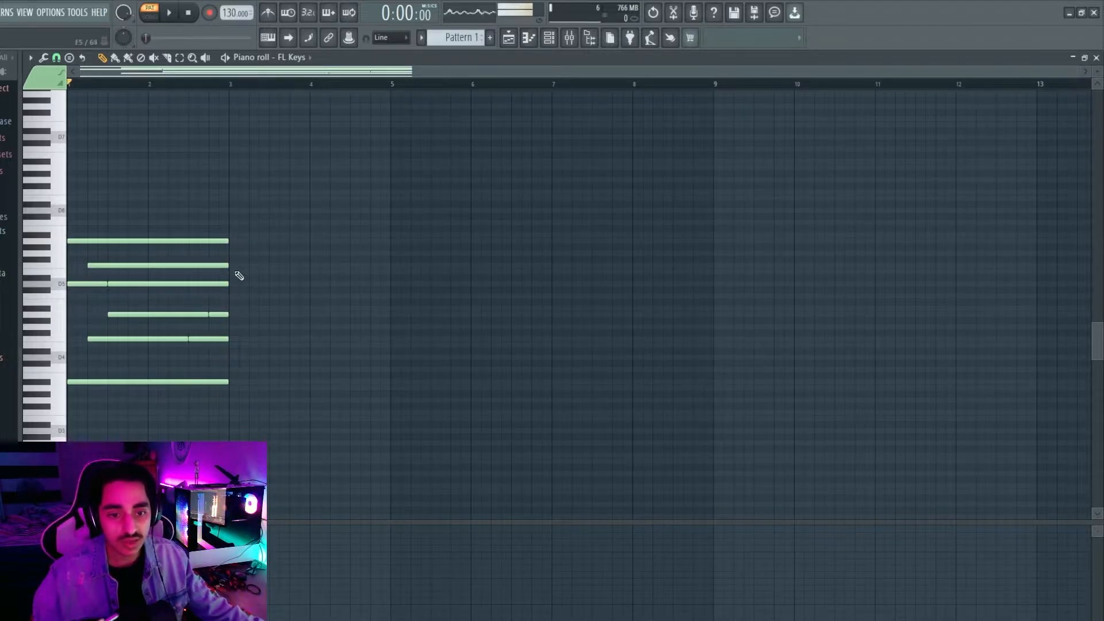
Add two-bar G5, E5 and C5 notes across bars 3 and 4 and play the pattern back.
click(215, 241)
click(232, 255)
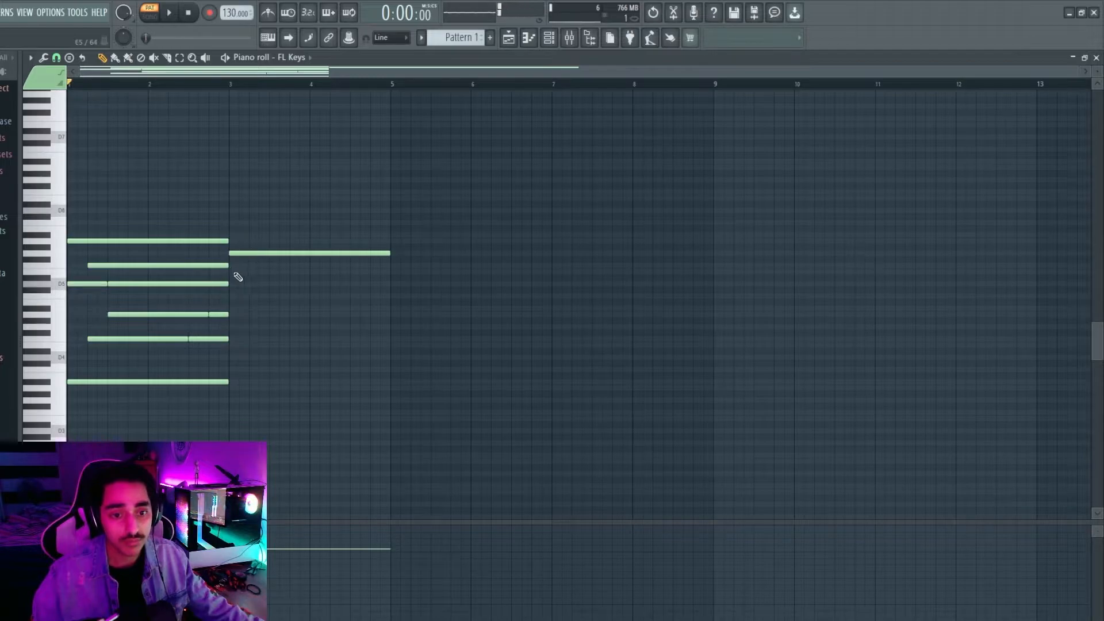
click(234, 272)
click(234, 296)
key(space)
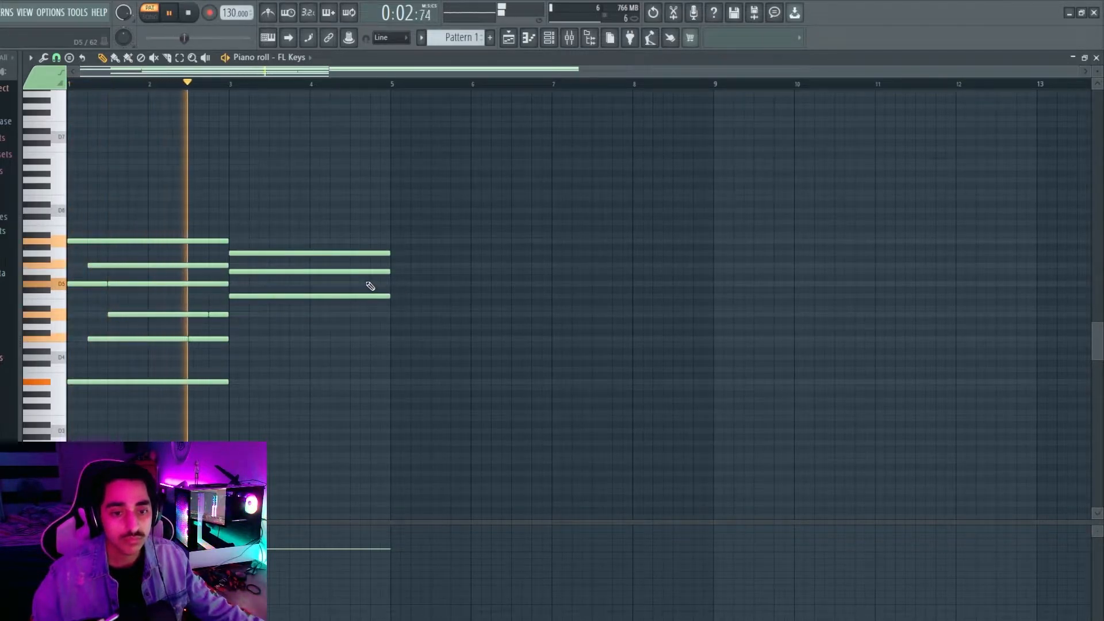
key(space)
Start E5 on beat 2 and C5 on beat 3 of bar 3, and add F4 and F#4 notes on beat 2, all ending with bar 4.
drag(254, 272, 285, 296)
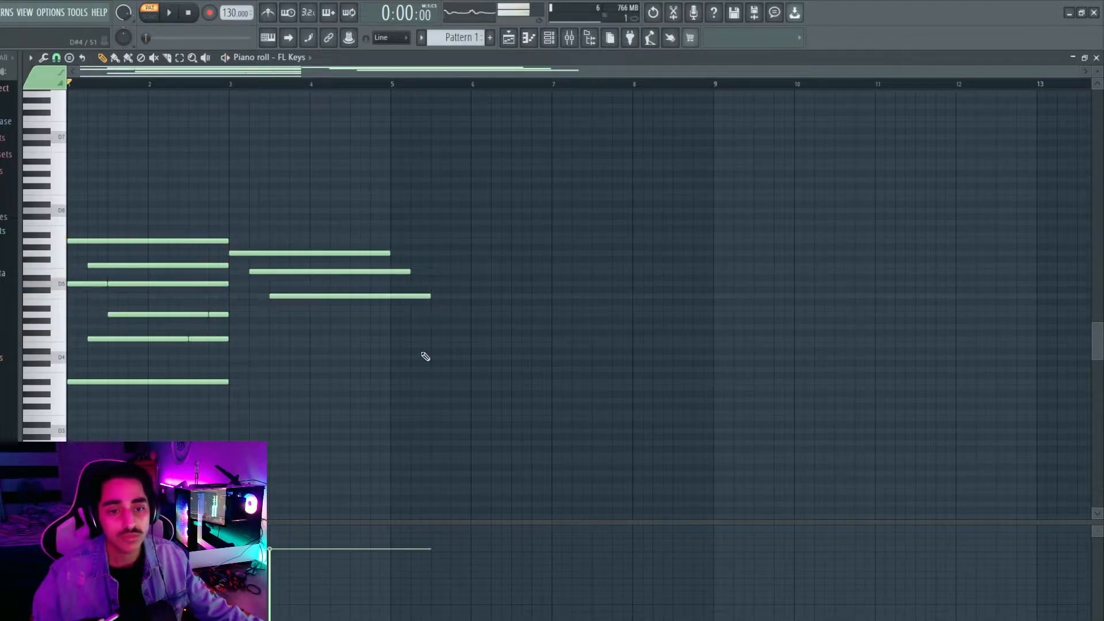
click(217, 339)
click(250, 339)
drag(282, 338, 449, 341)
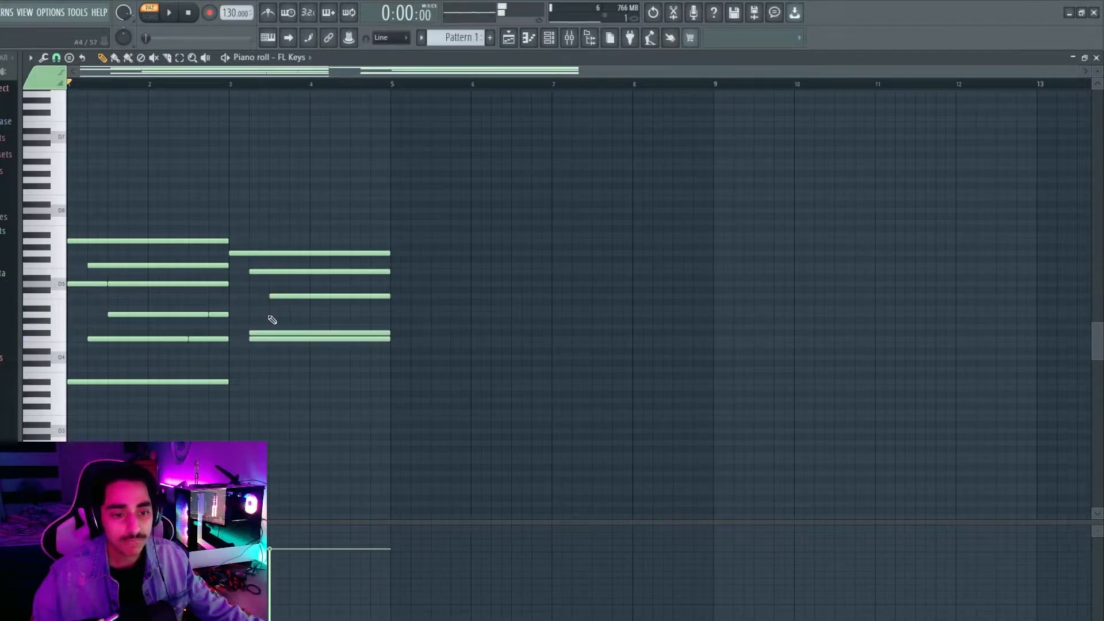
Move the F#4 note up to G4 on beat 3 of bar 3, ending with bar 4, and play the pattern back.
drag(269, 332, 289, 325)
drag(410, 326, 389, 328)
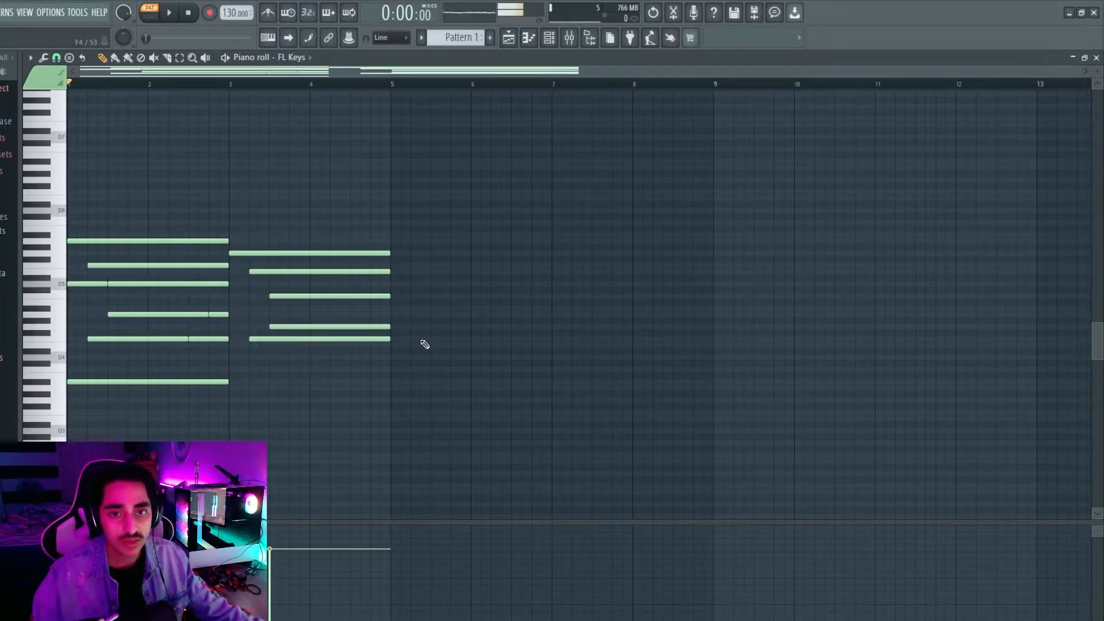
key(space)
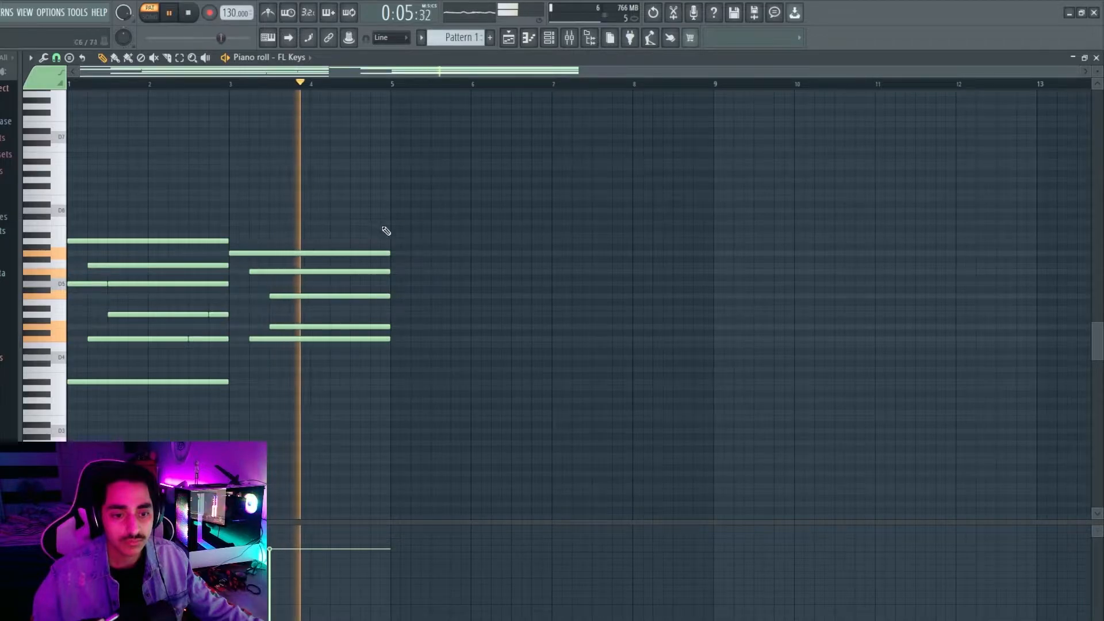
key(space)
Add a two-bar A3 bass note across bars 3 and 4 and play the pattern back.
click(230, 388)
key(space)
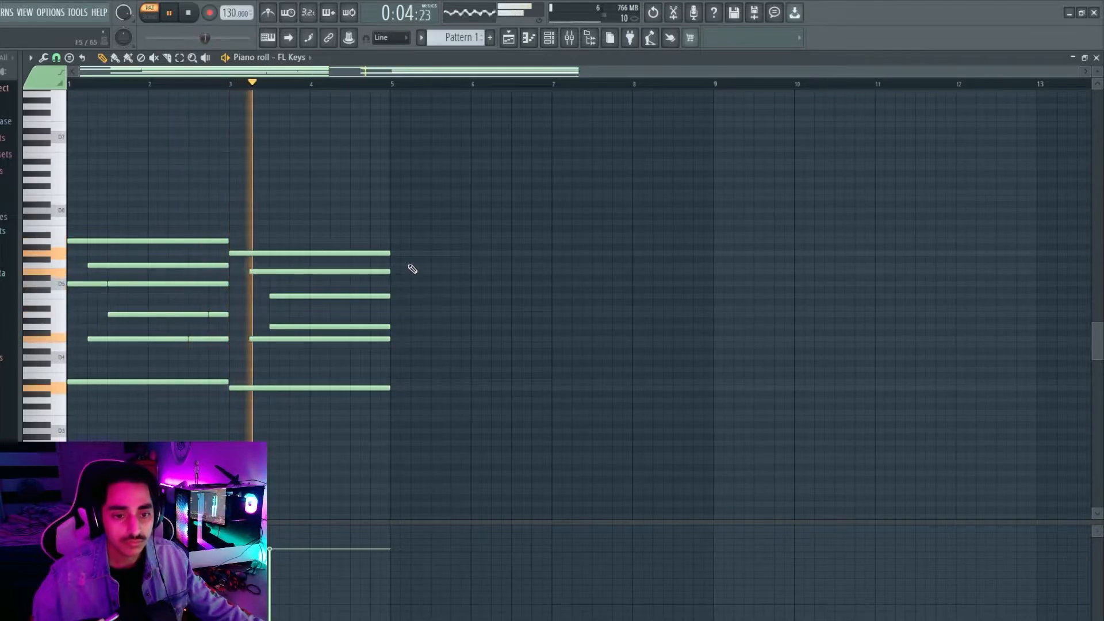
key(space)
Set the playback start position to bar 4 and play the pattern from there.
click(322, 85)
click(382, 87)
drag(382, 86, 312, 83)
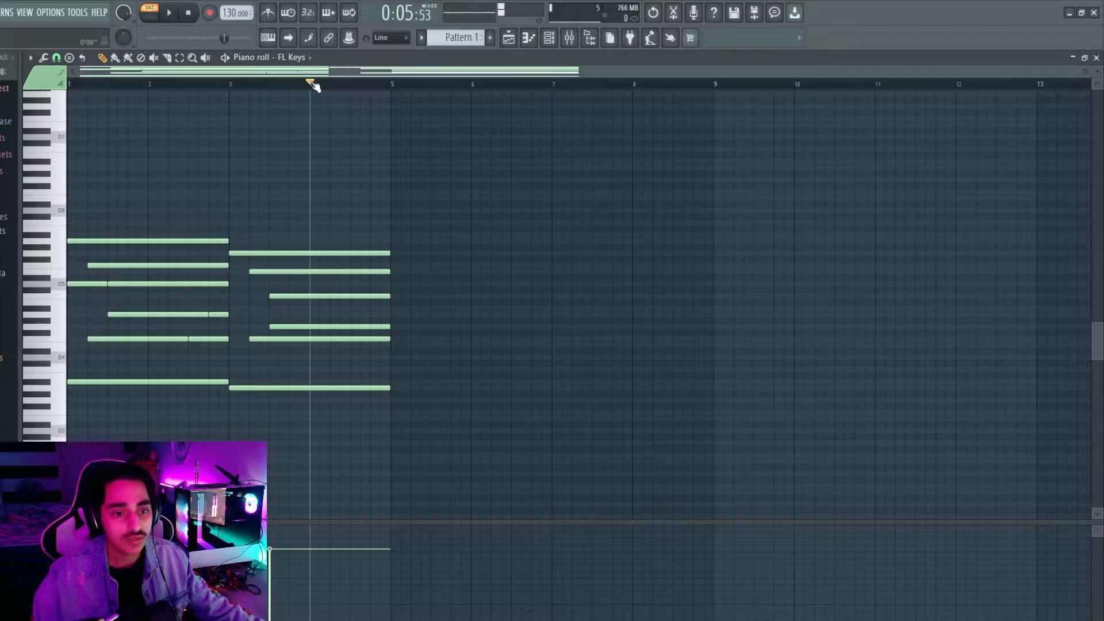
key(space)
key(space)
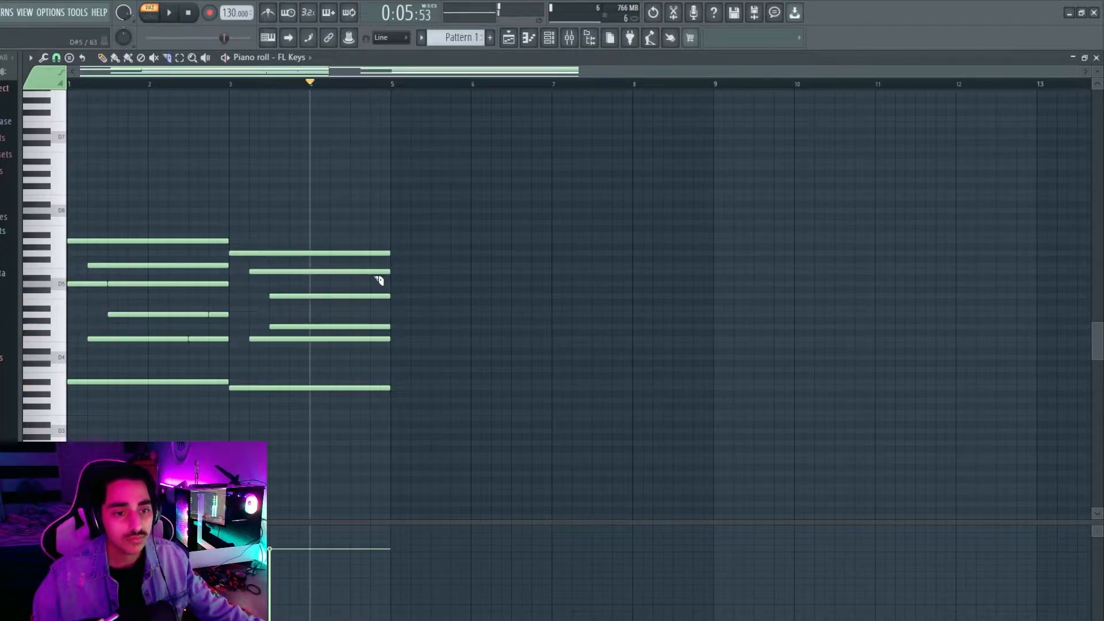
Add a one-beat F5 note on beat 4 of bar 4, slice the G5 note half a beat before the bar ends, and play it back.
click(373, 265)
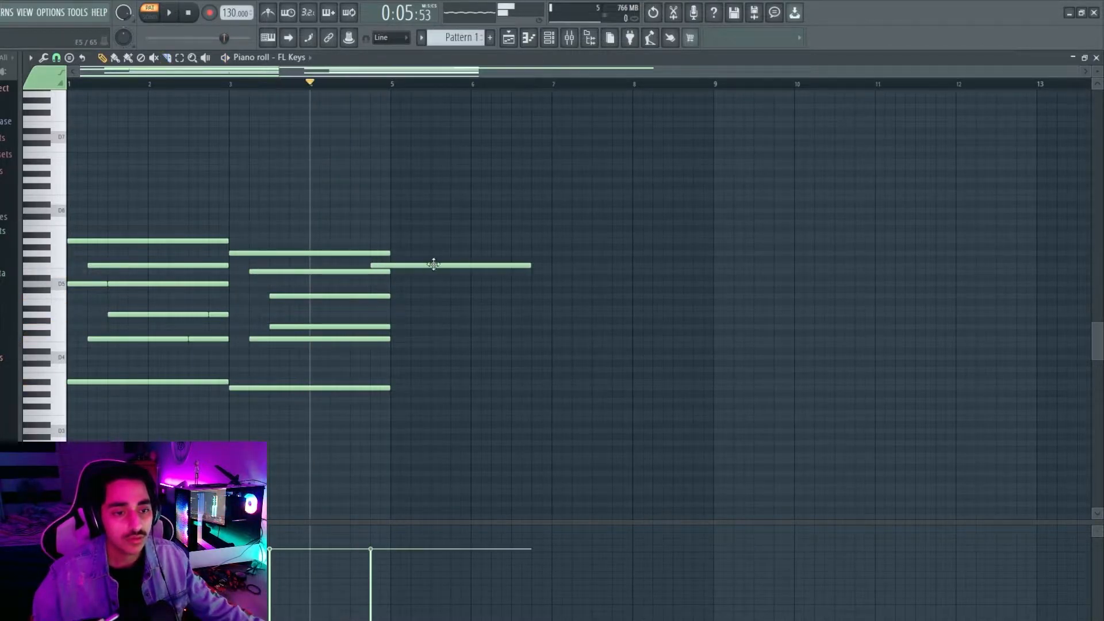
drag(530, 267, 382, 260)
key(c)
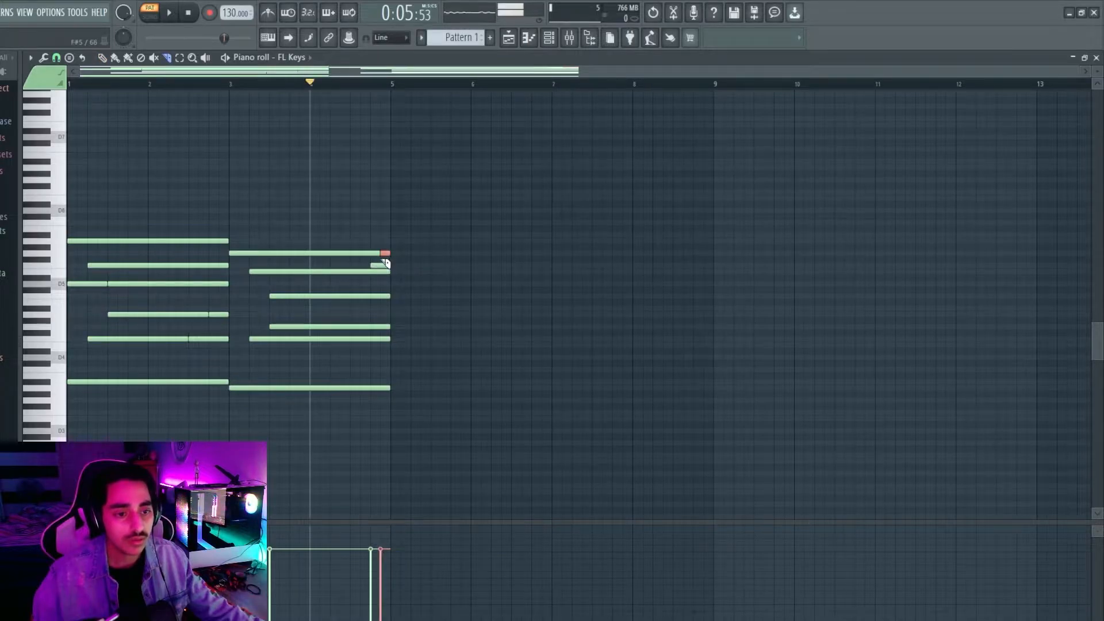
key(space)
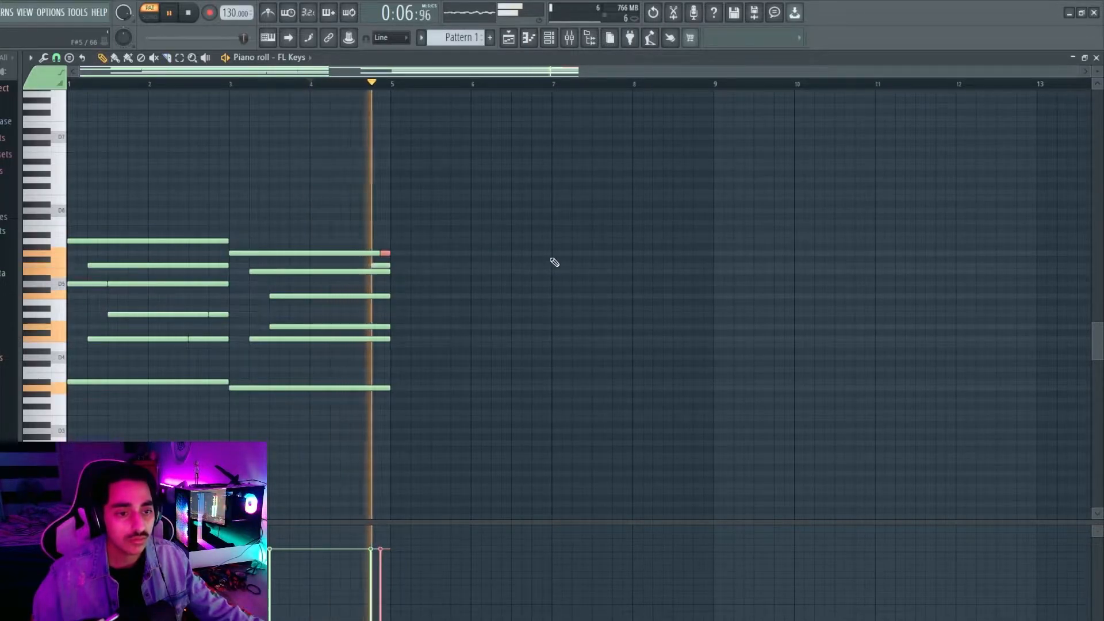
key(space)
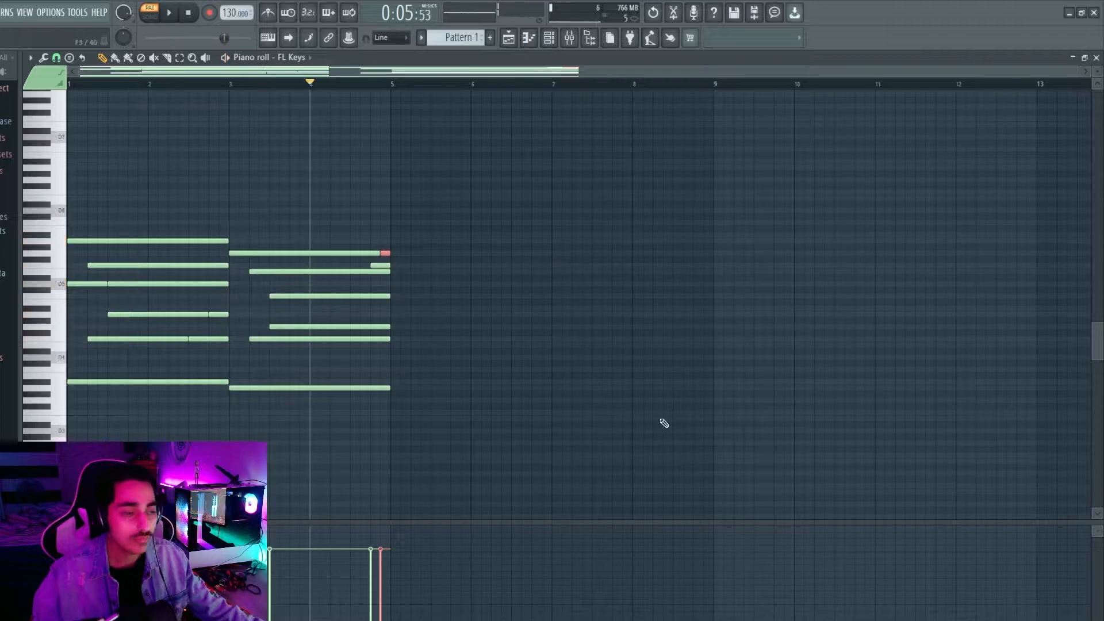
Duplicate the four-bar progression into bars 5 to 8, leaving out the opening half-bar D5 note in bar 5.
click(467, 155)
right_click(471, 155)
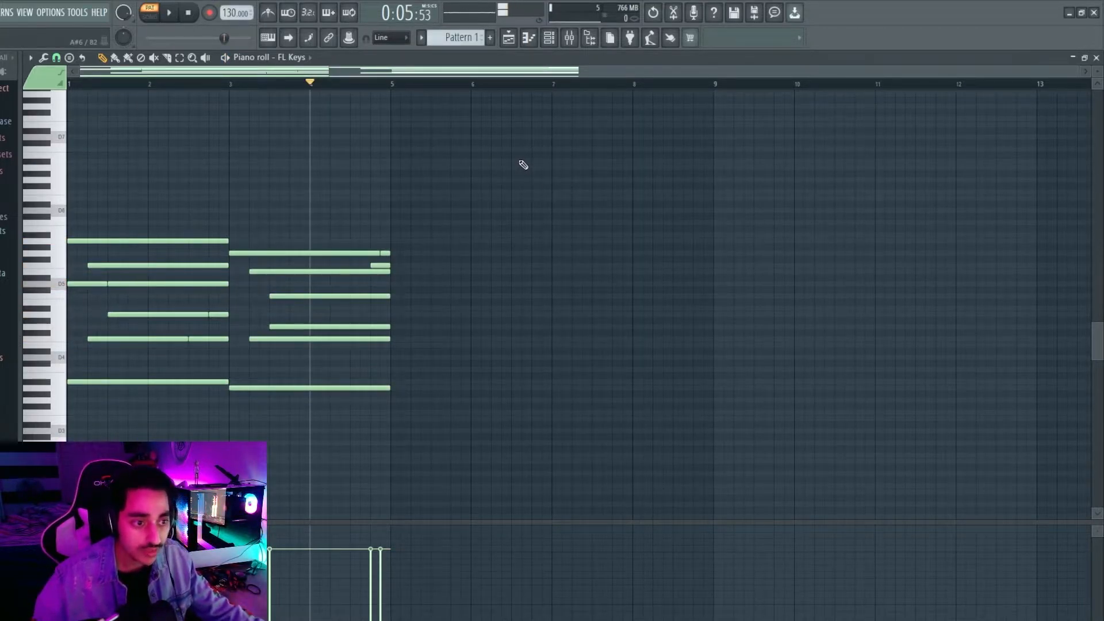
key(ctrl+b)
key(ctrl+d)
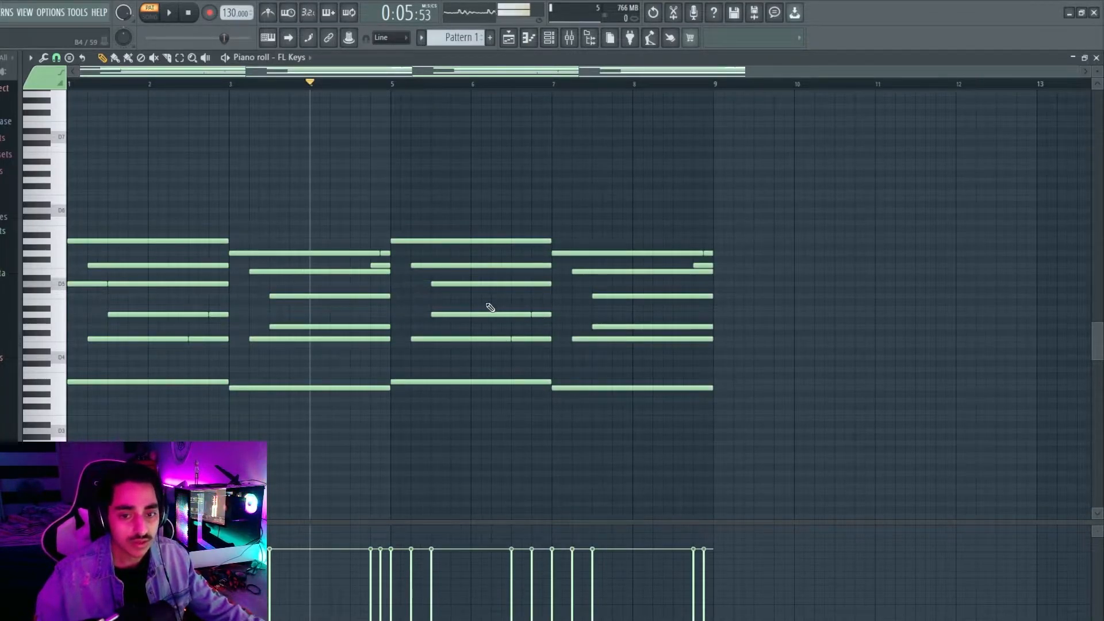
Lower the bass note in bars 5 and 6 to G3 and the F4 note starting on beat 2 of bar 5 to D4, playing back each change.
drag(439, 382, 440, 400)
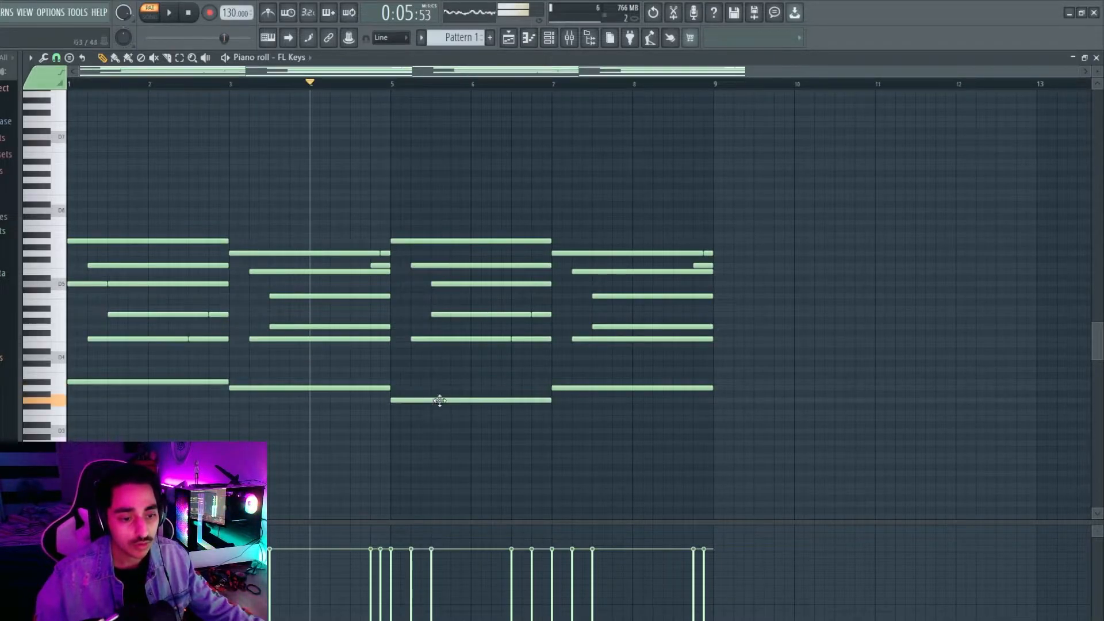
key(space)
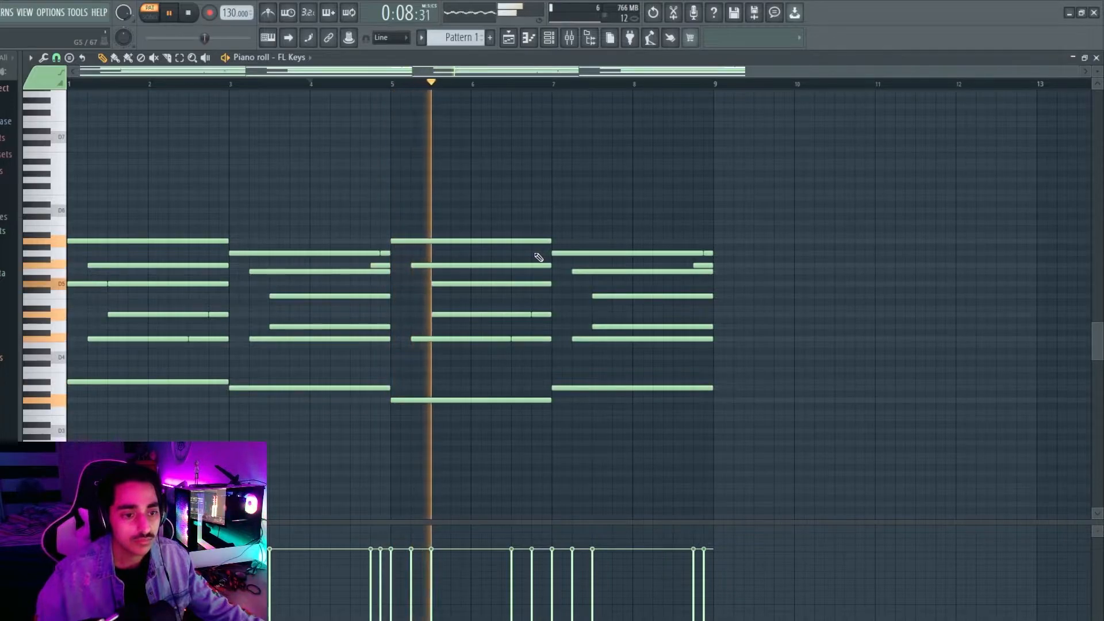
key(space)
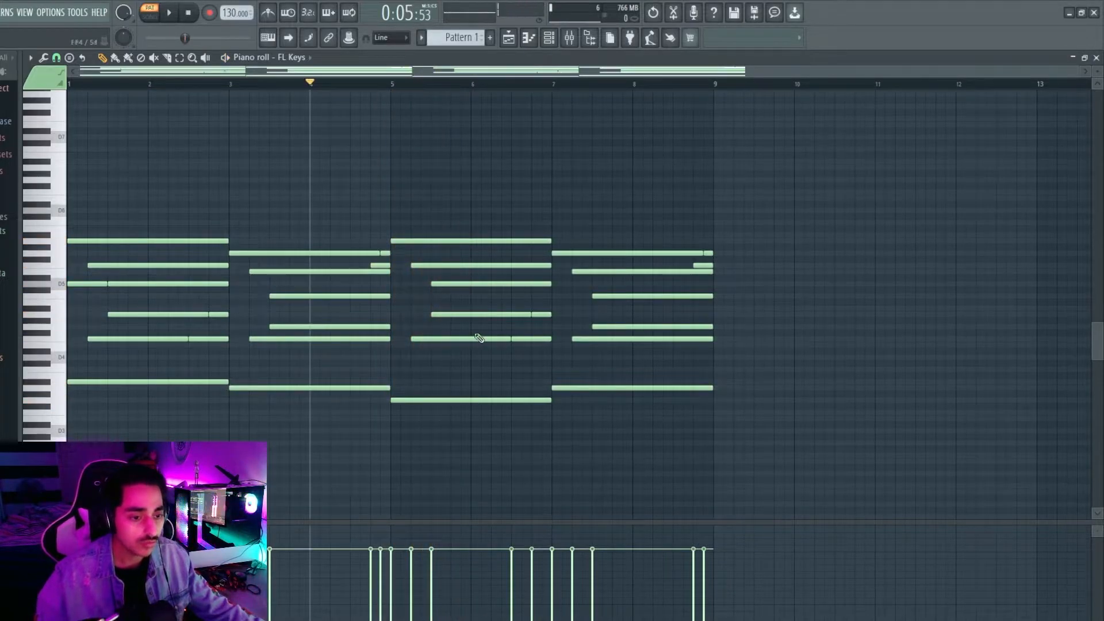
drag(438, 339, 440, 359)
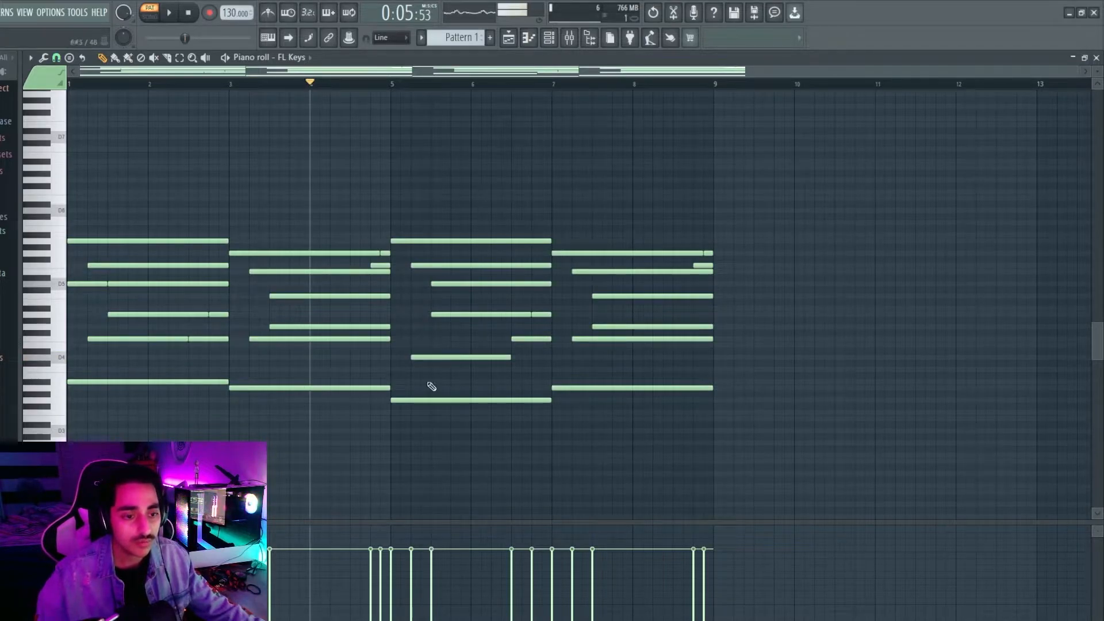
key(space)
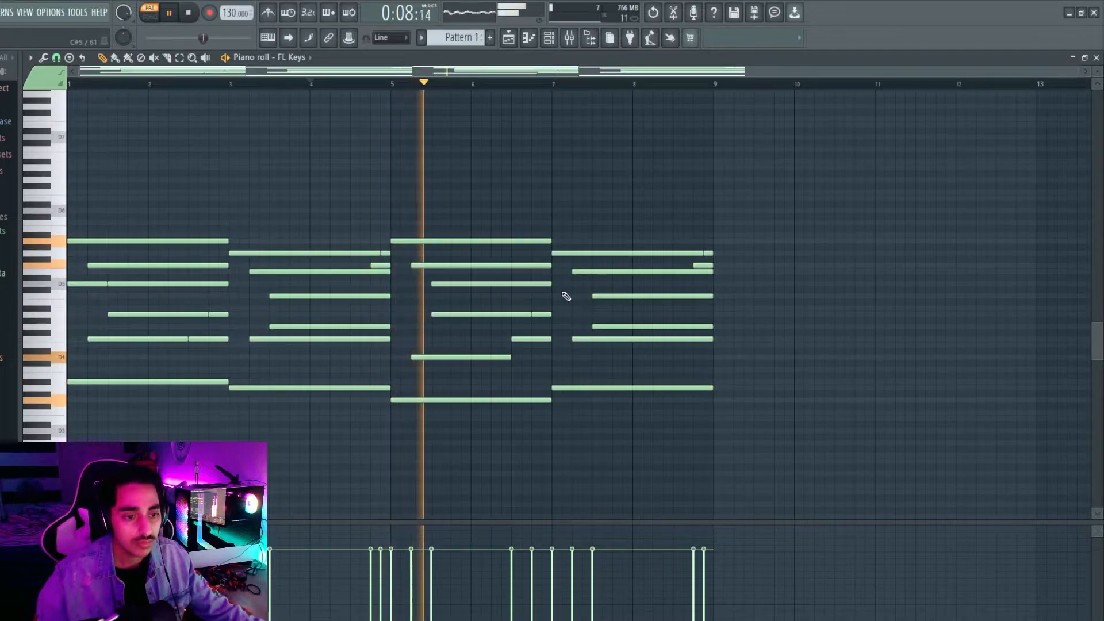
Replace bar 6's F4 by extending D4 to the bar's end, add A#4 across bar 6, slice A4 only mid-bar, and play it back.
key(space)
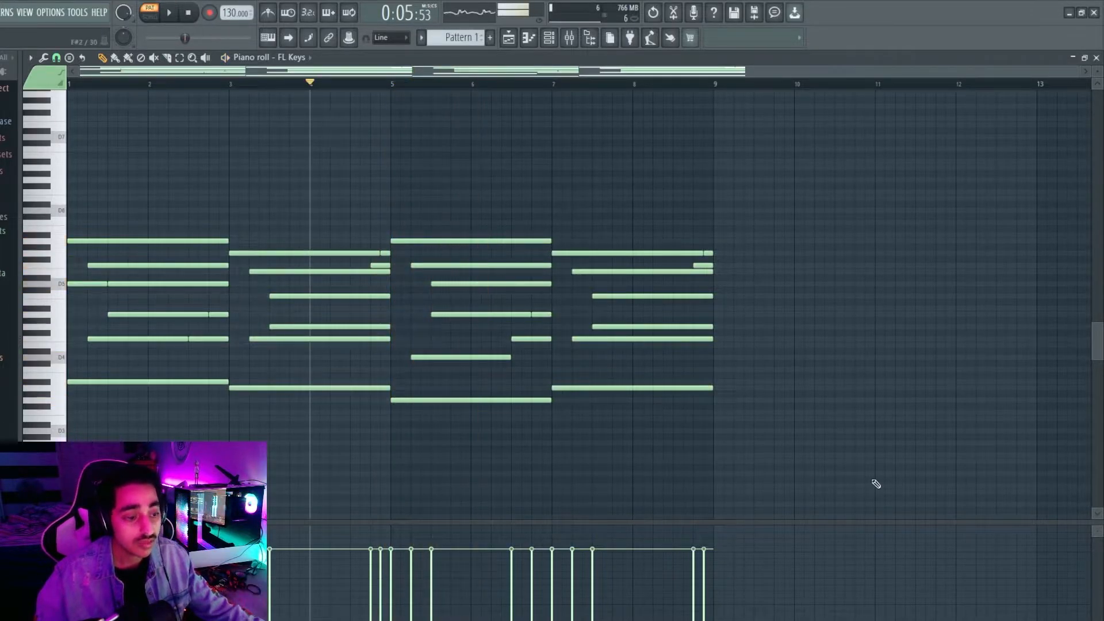
right_click(538, 339)
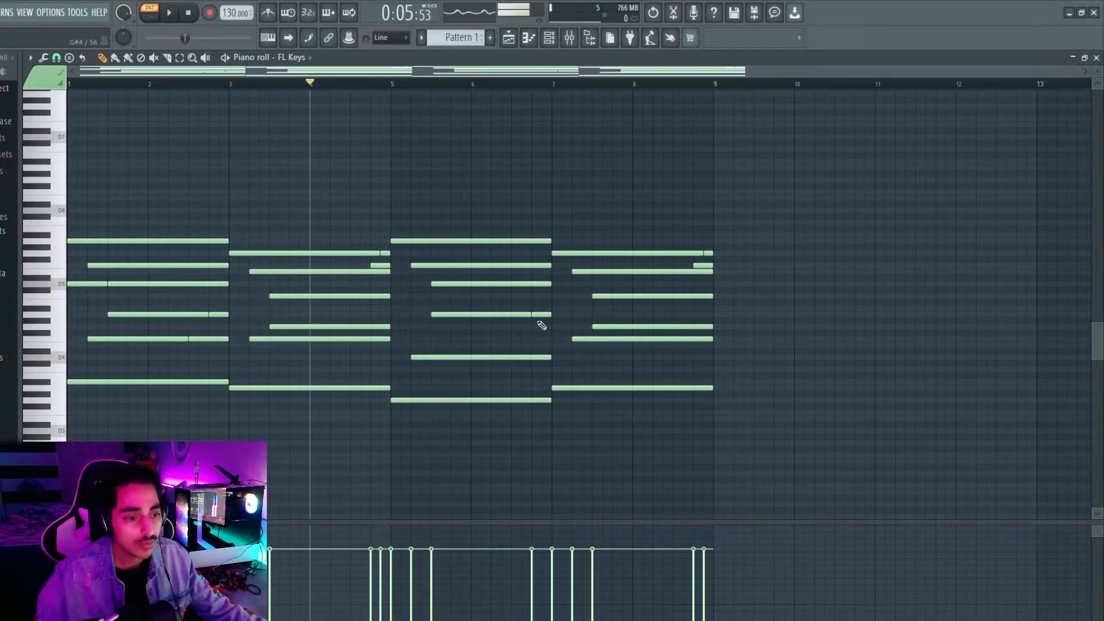
click(475, 308)
click(516, 314)
key(space)
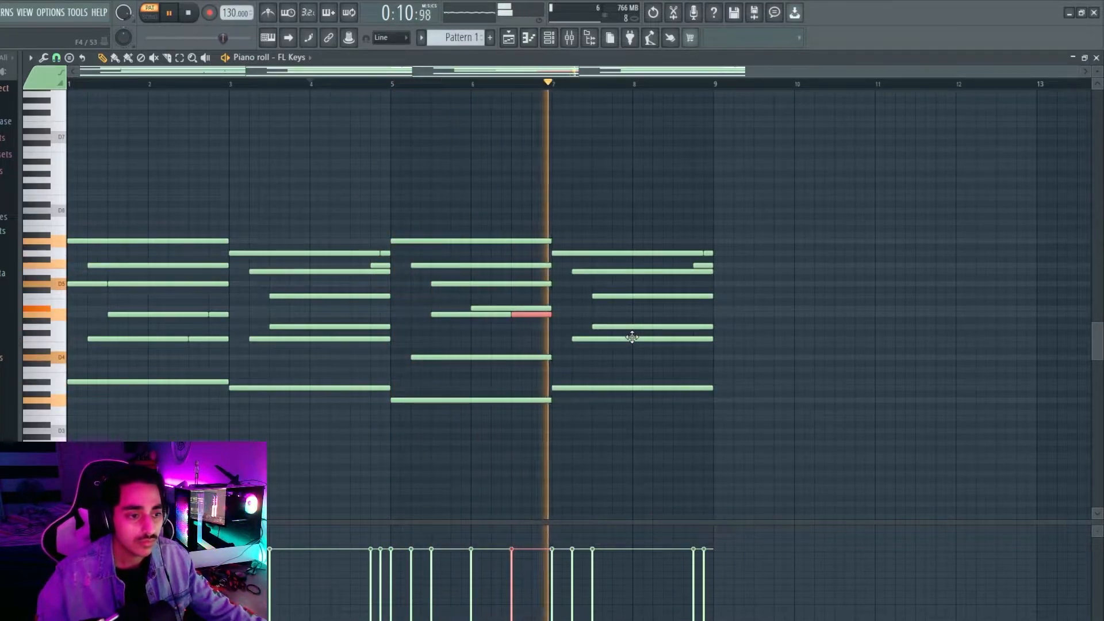
Delete the long G5 note in bars 7 and 8 and the F5 note ending bar 8, and play the section back.
key(space)
click(641, 212)
right_click(661, 212)
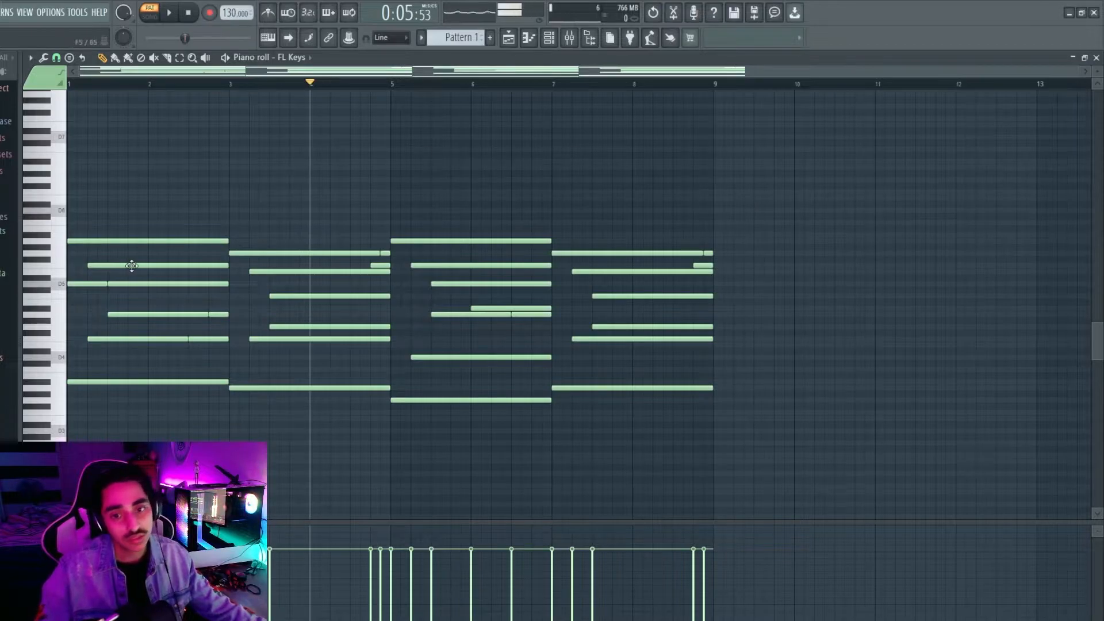
right_click(602, 254)
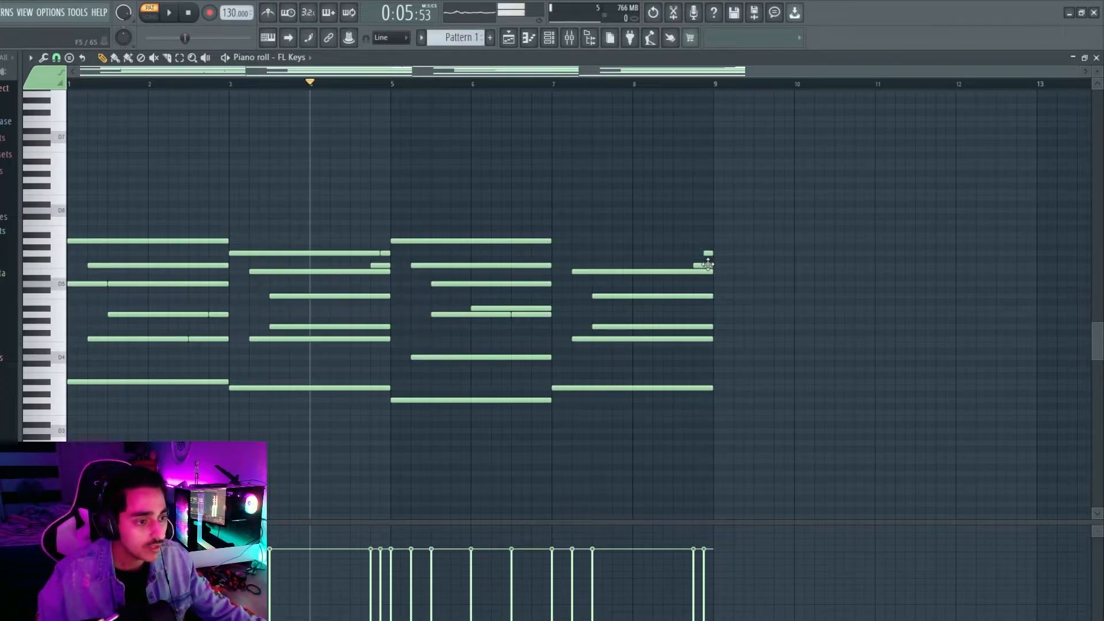
key(space)
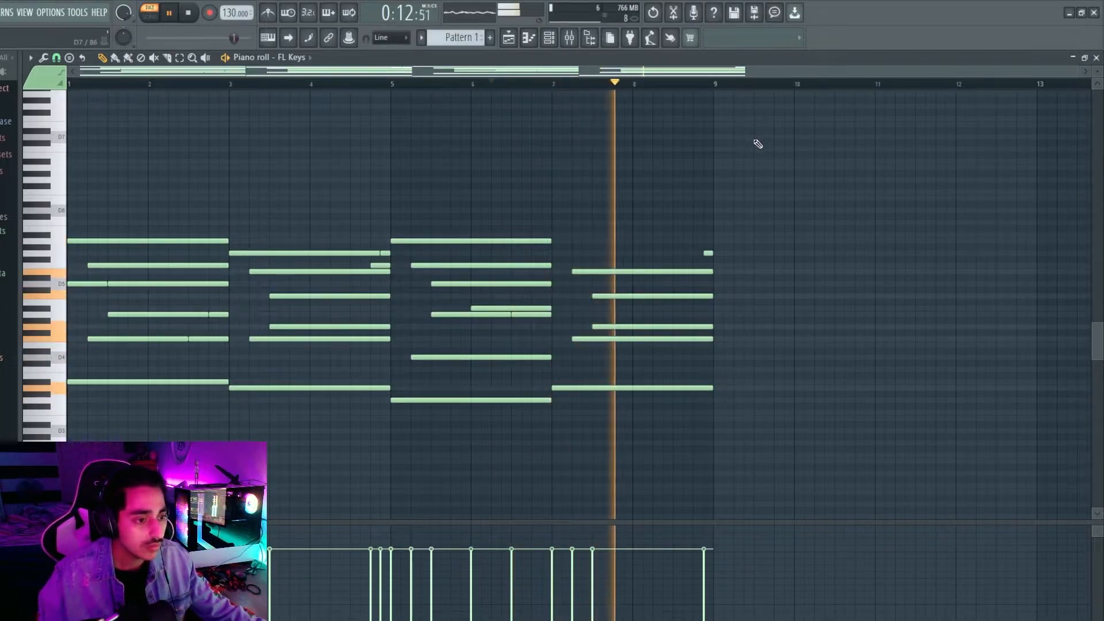
key(space)
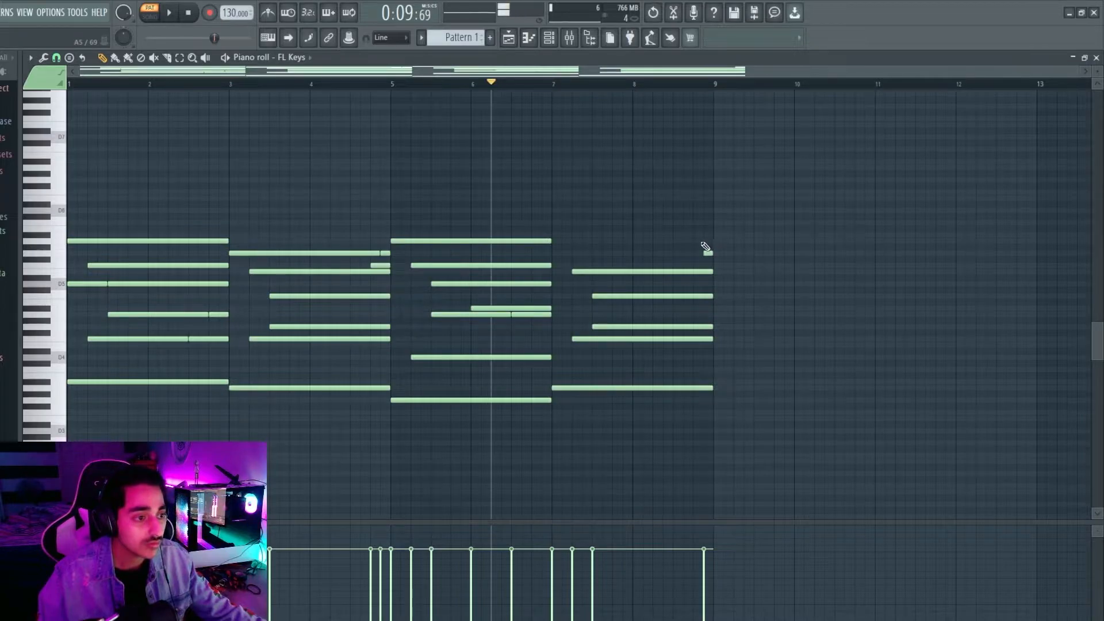
Add staggered C6, A#5 and A5 notes starting half a beat apart from beat 3 of bar 8, ending with the bar, and play them back.
click(693, 240)
drag(728, 243, 712, 251)
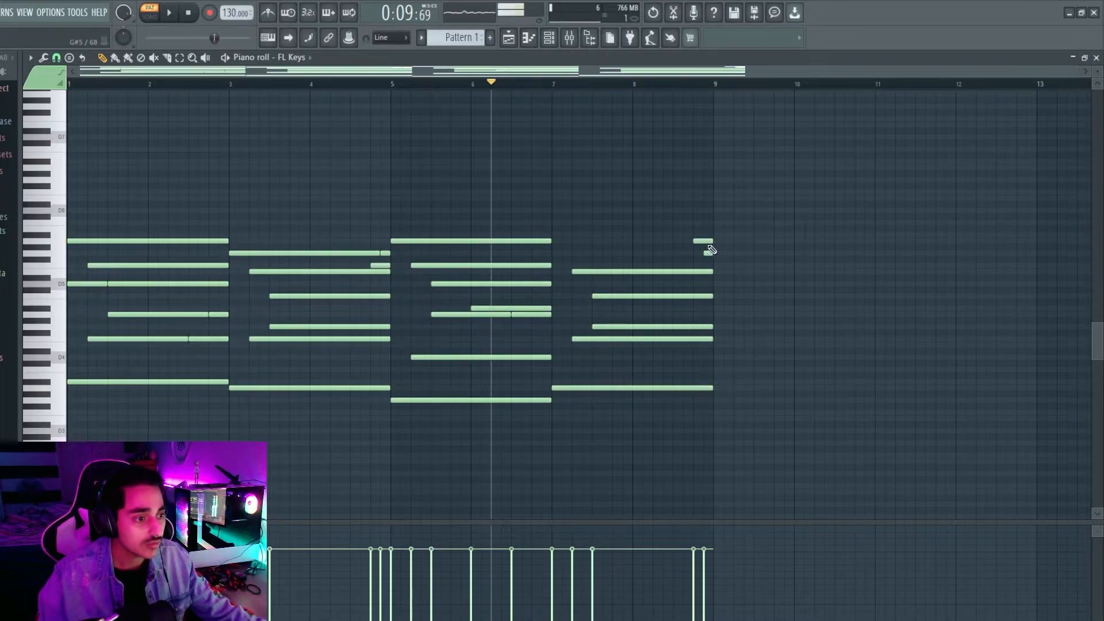
click(697, 234)
click(673, 223)
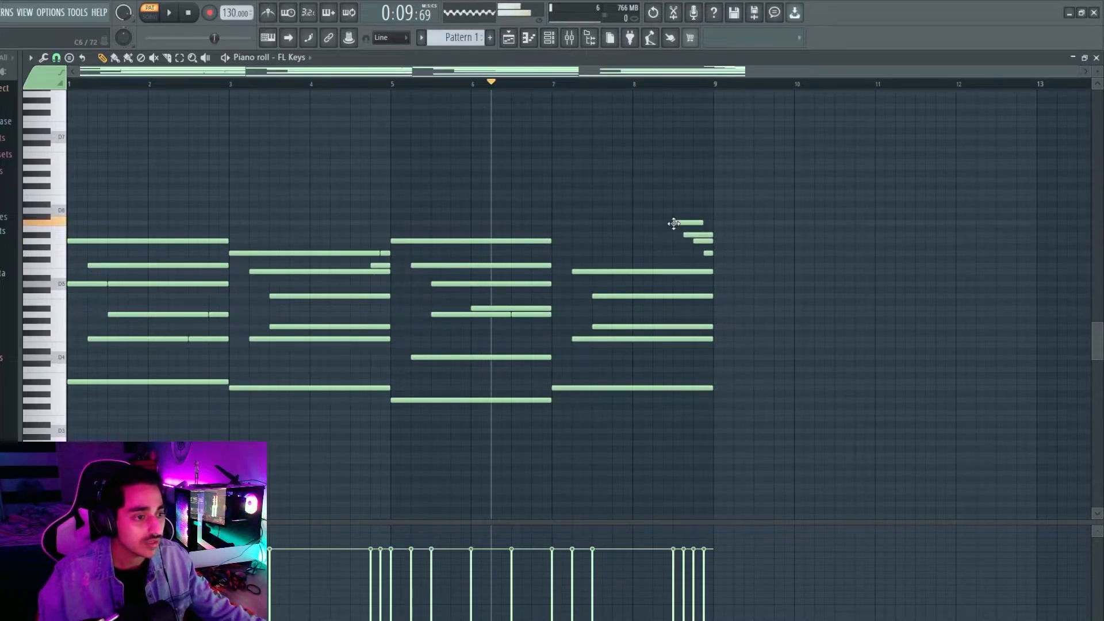
key(space)
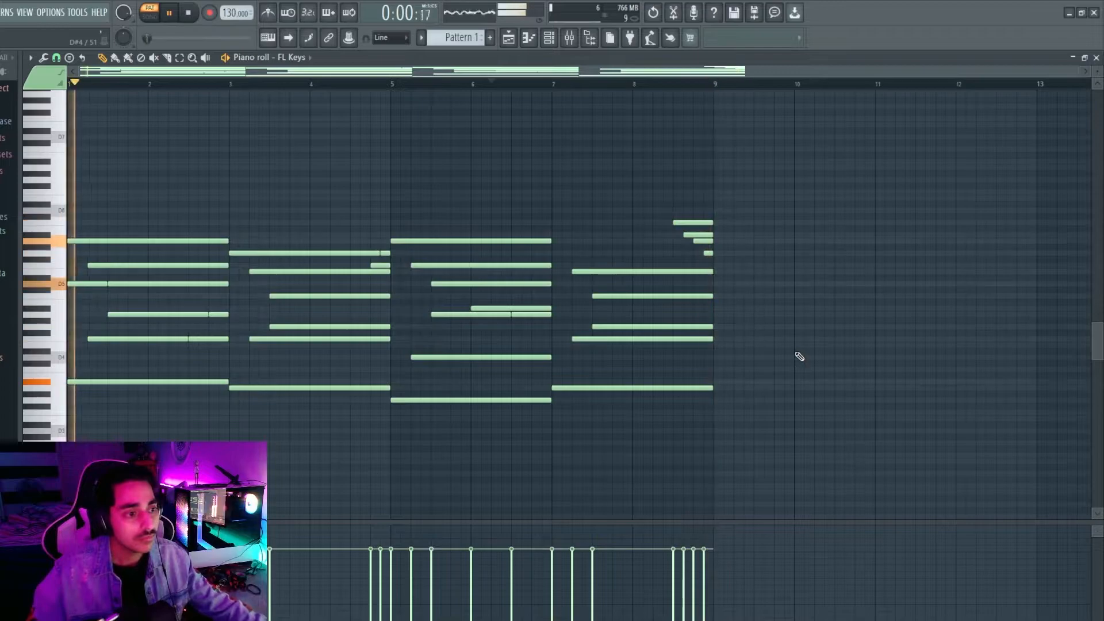
key(space)
Lower the velocity of all FL Keys notes to about 60% and play the pattern from bar 1.
scroll(454, 456, up, 3)
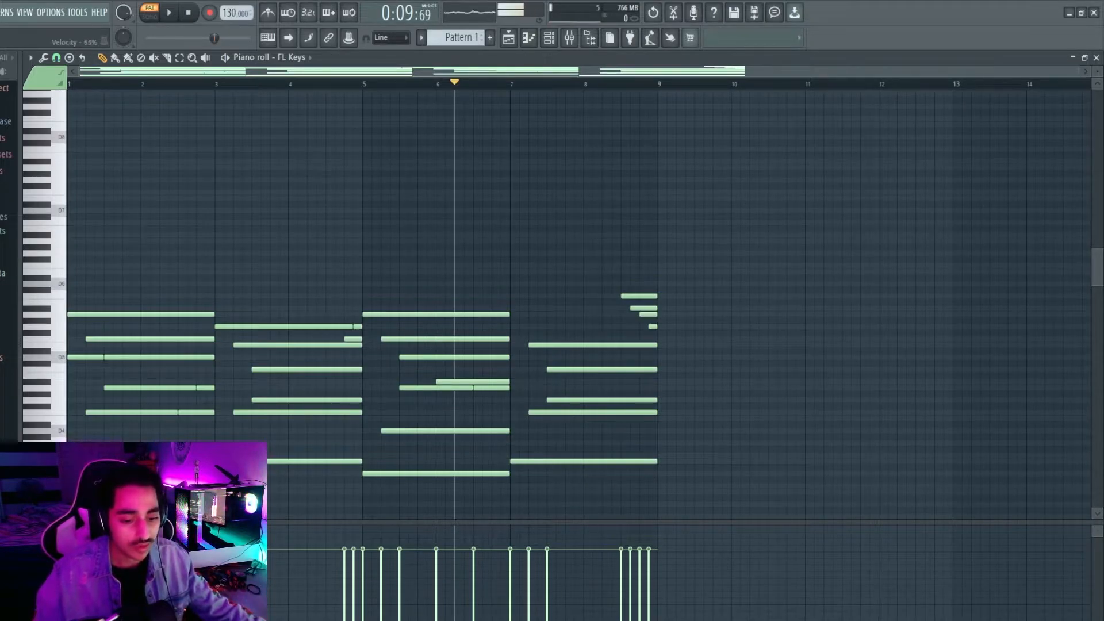
mouse_move(109, 591)
mouse_down()
mouse_move(68, 591)
mouse_move(720, 591)
mouse_up()
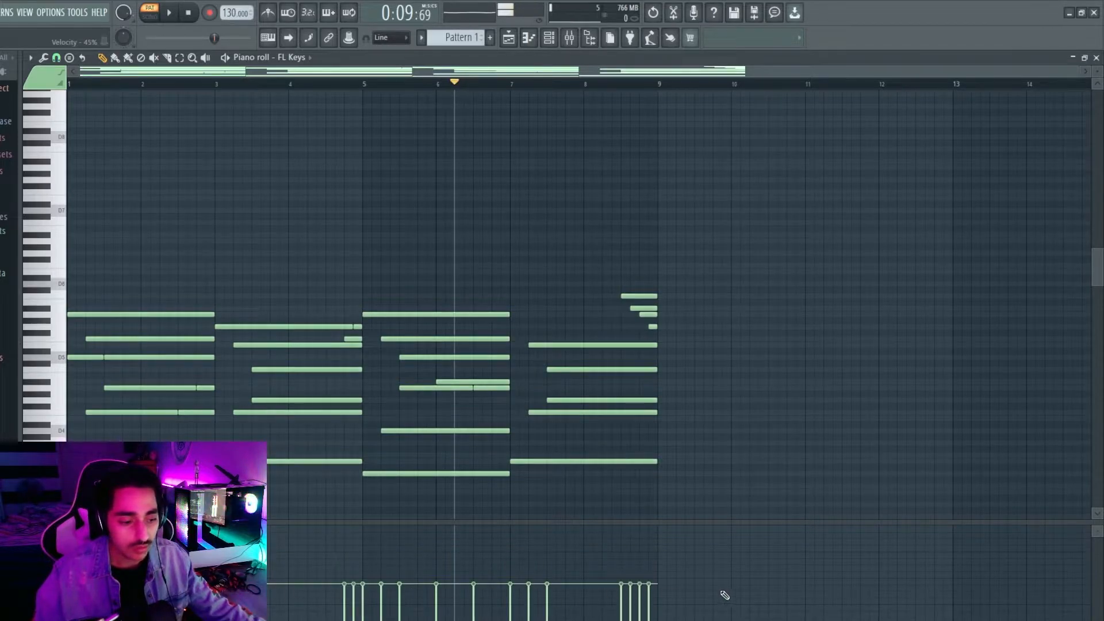
click(70, 84)
key(space)
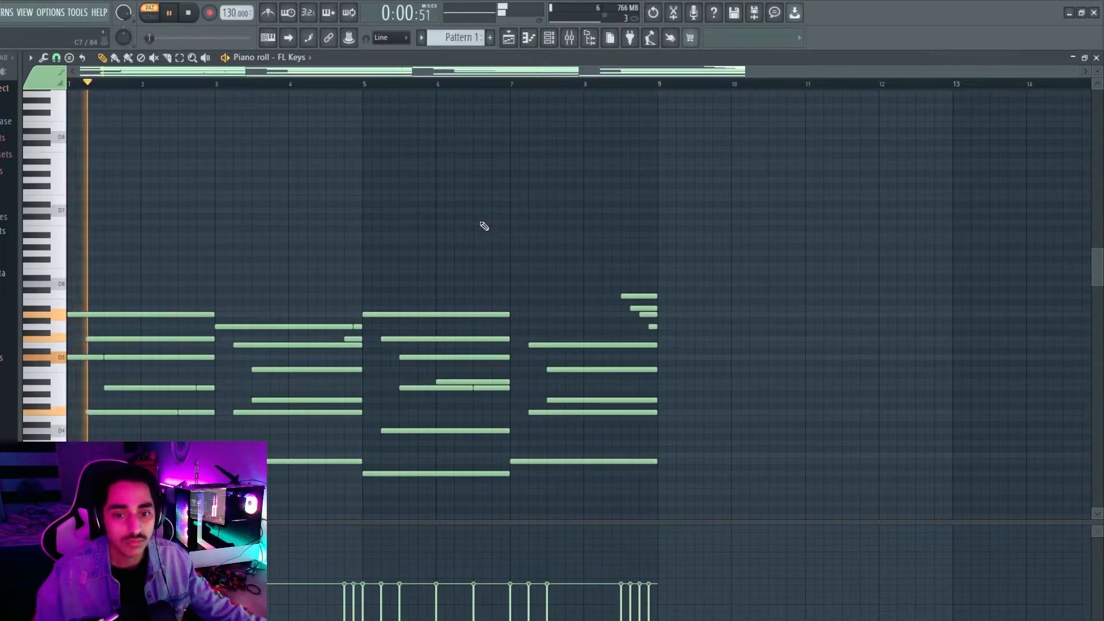
key(space)
drag(253, 569, 711, 591)
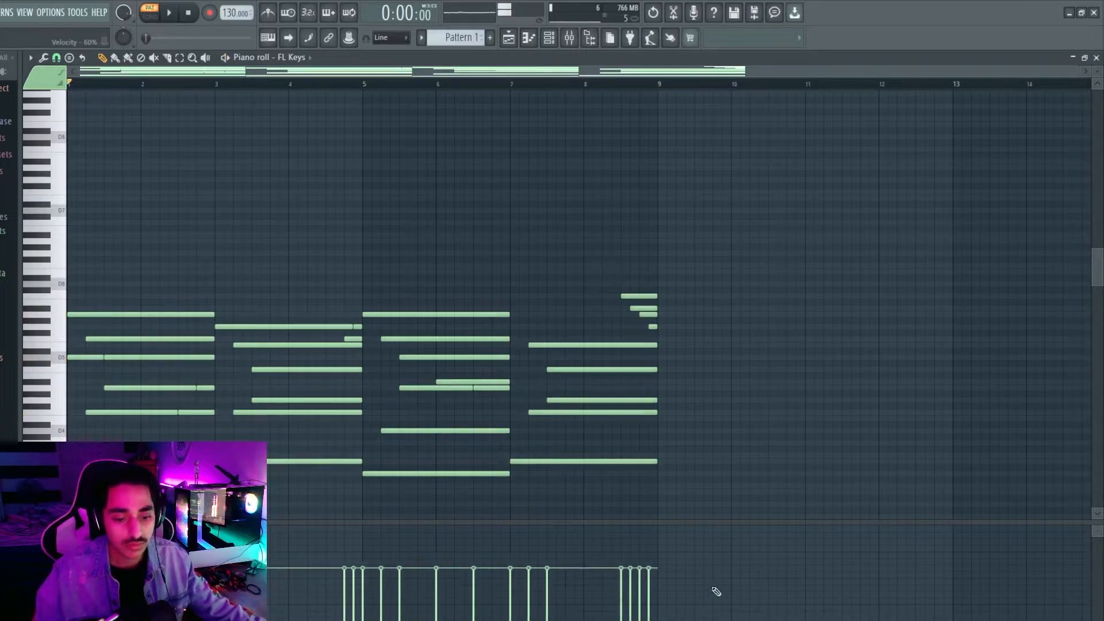
key(space)
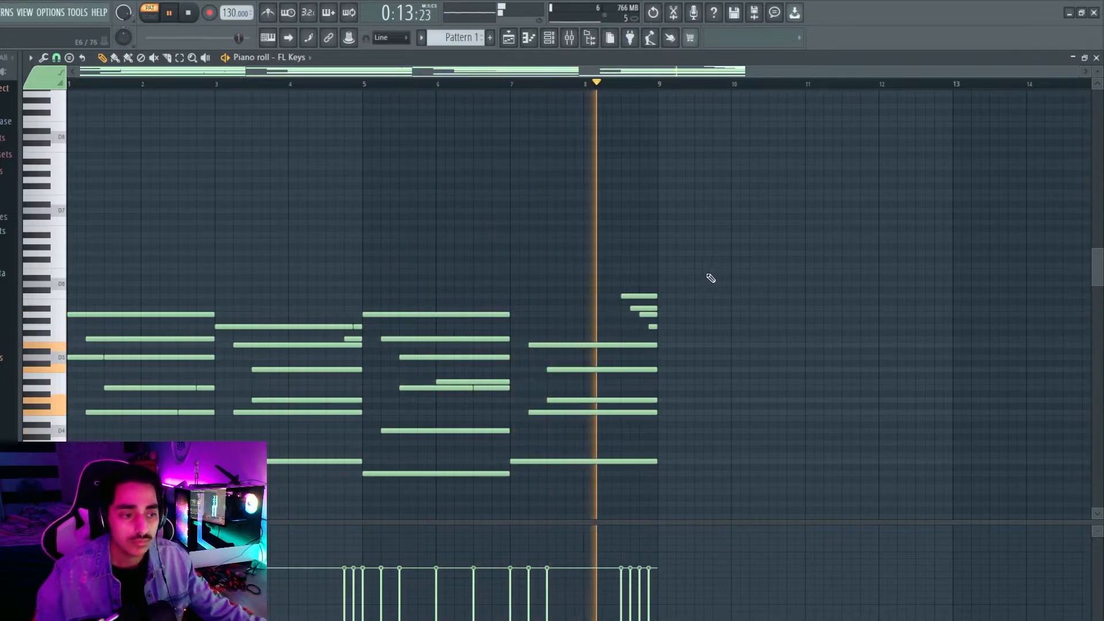
key(space)
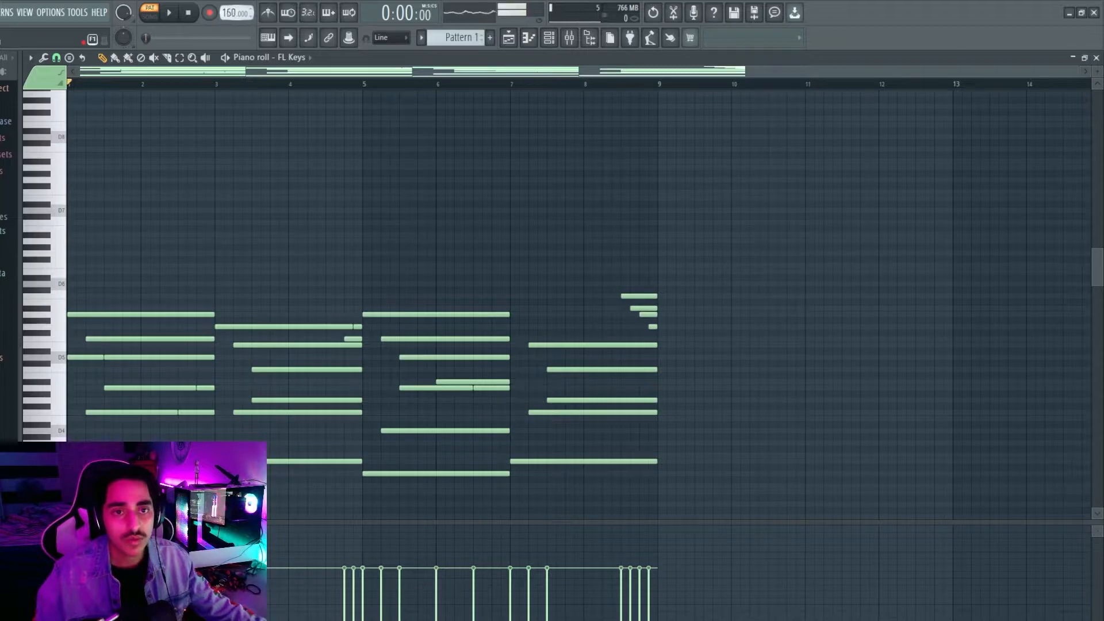
Set the project tempo to 160 BPM and play the pattern.
drag(230, 17, 230, 17)
click(524, 352)
key(space)
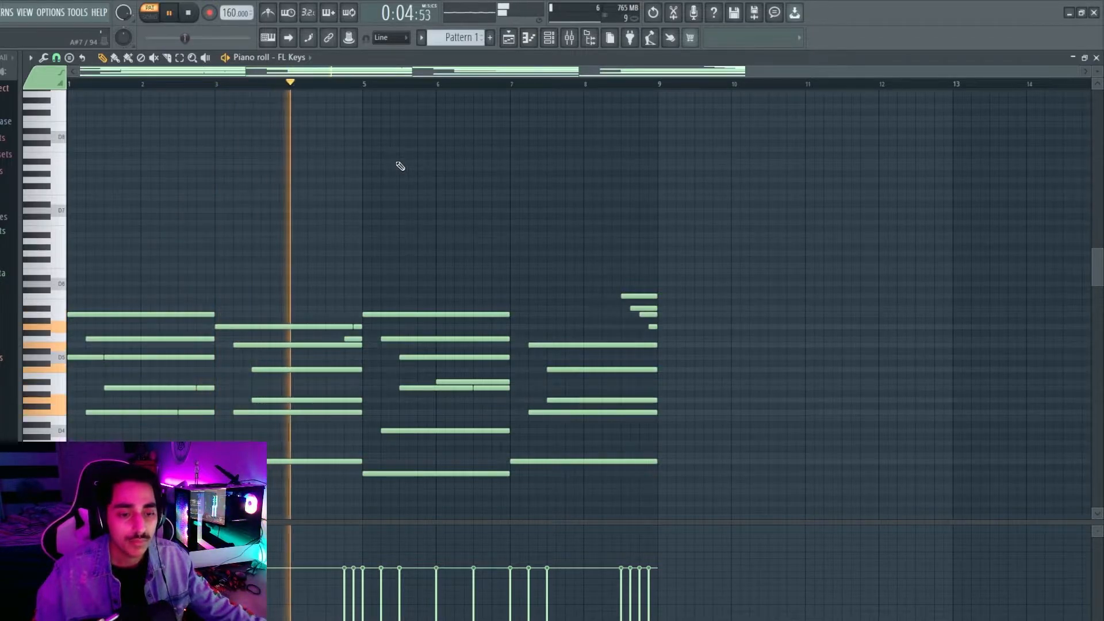
key(space)
Add a Harmor instrument channel and load its Keyboard preset Moonlight EP.
scroll(592, 195, down, 4)
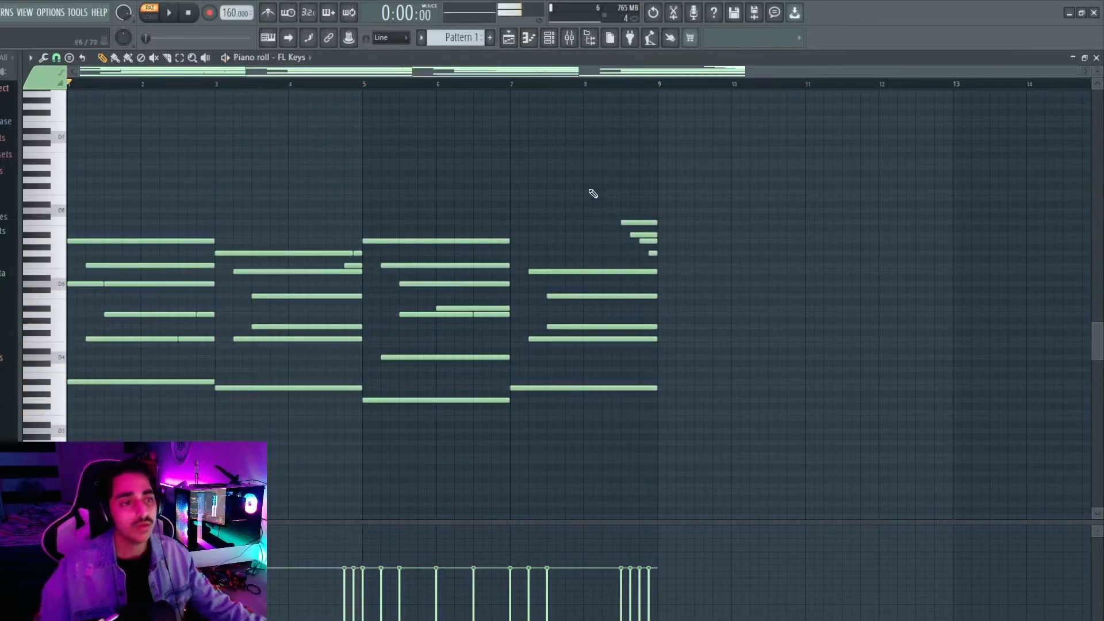
scroll(485, 186, up, 1)
click(549, 38)
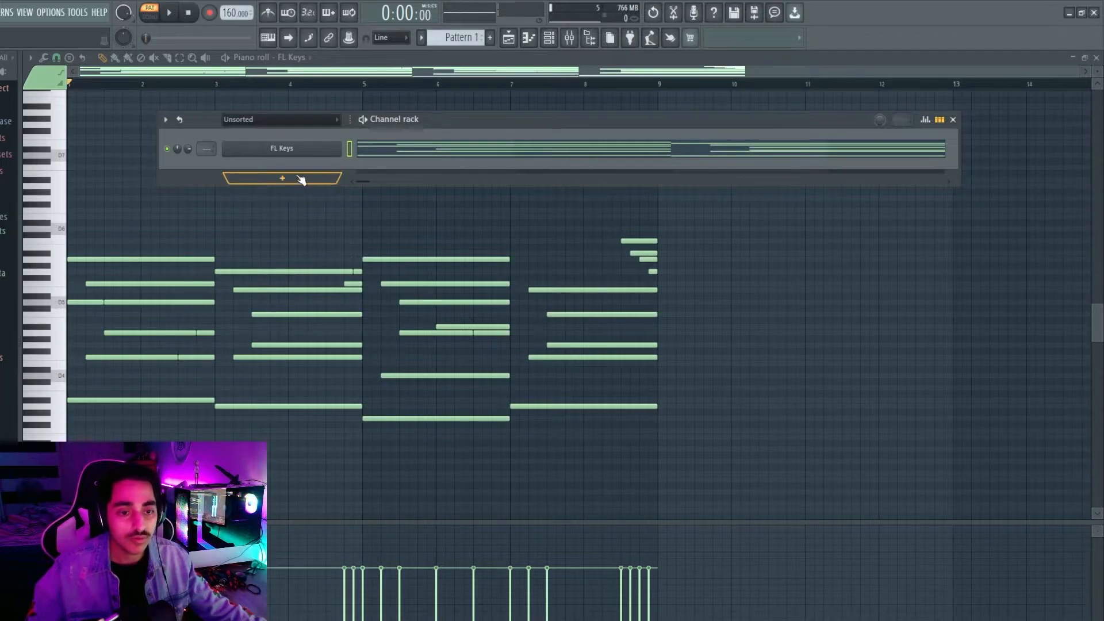
click(293, 179)
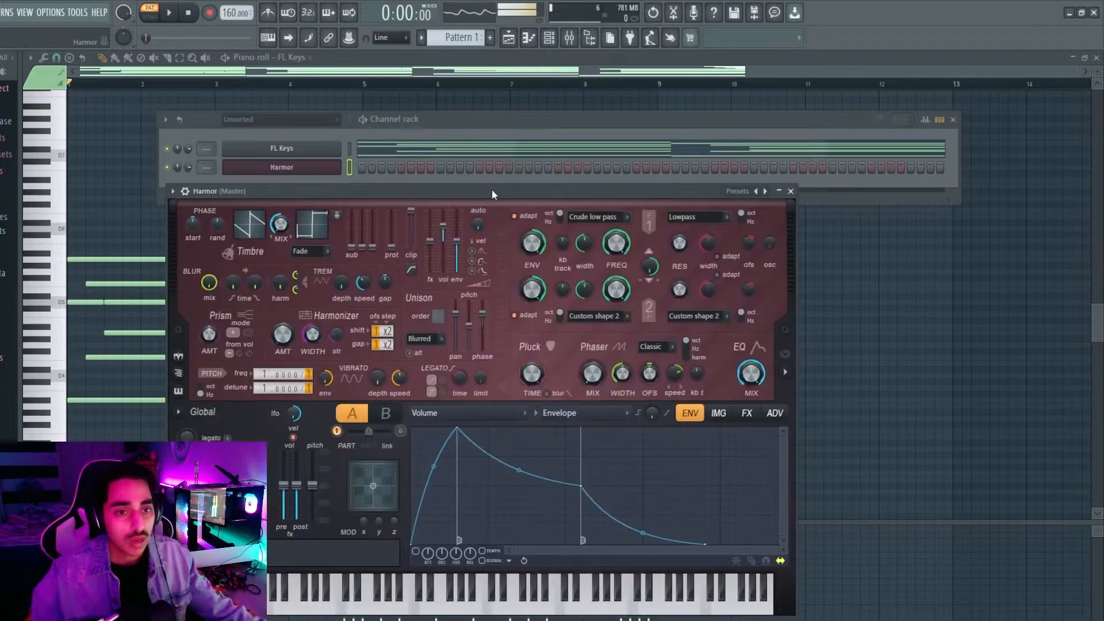
mouse_move(492, 190)
mouse_down()
mouse_move(488, 214)
mouse_move(503, 171)
mouse_move(471, 207)
mouse_move(482, 200)
mouse_up()
click(740, 205)
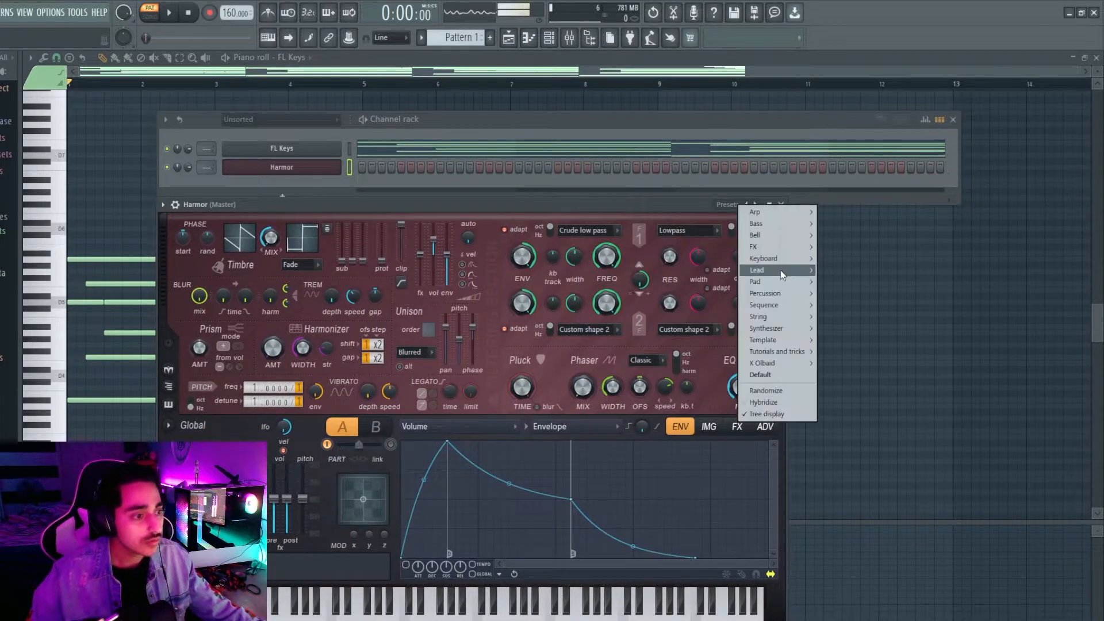
mouse_move(791, 260)
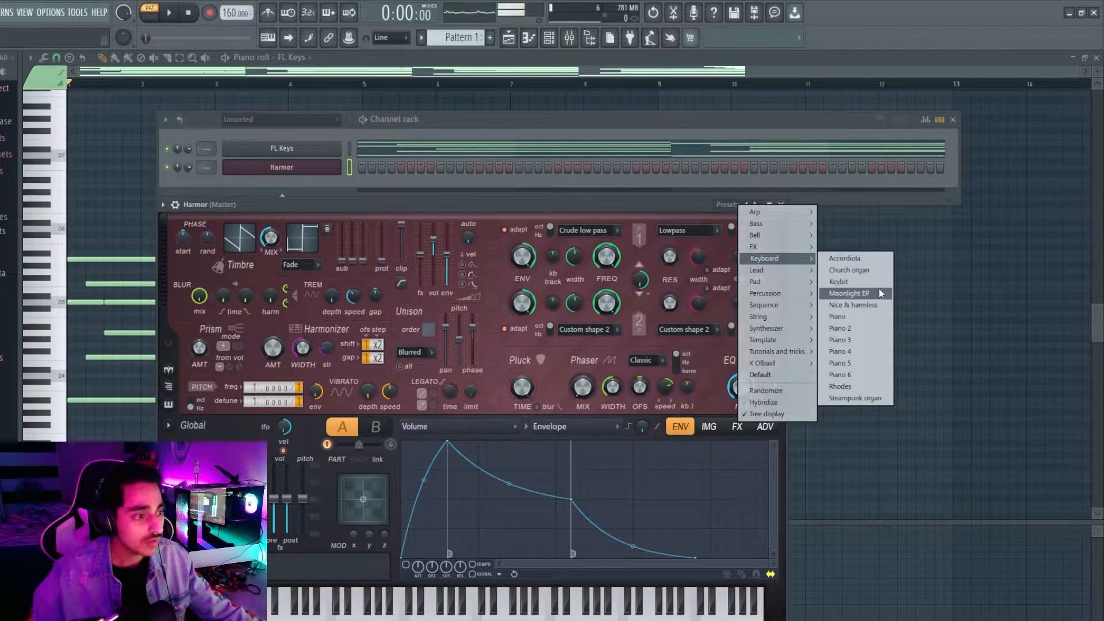
click(850, 293)
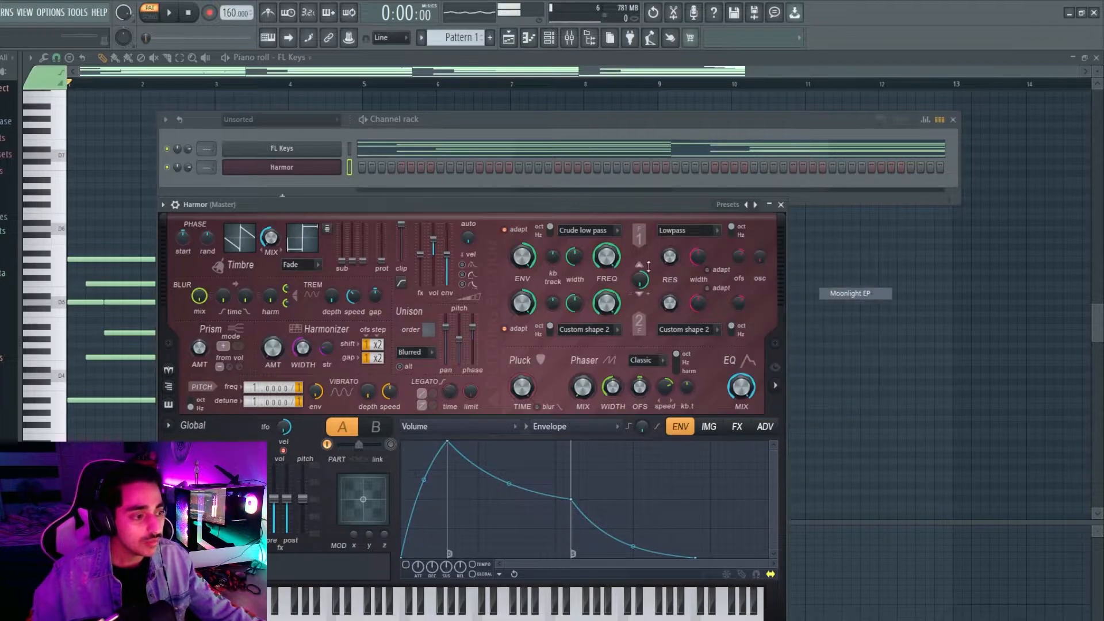
Copy the FL Keys notes into the Moonlight EP channel.
right_click(322, 148)
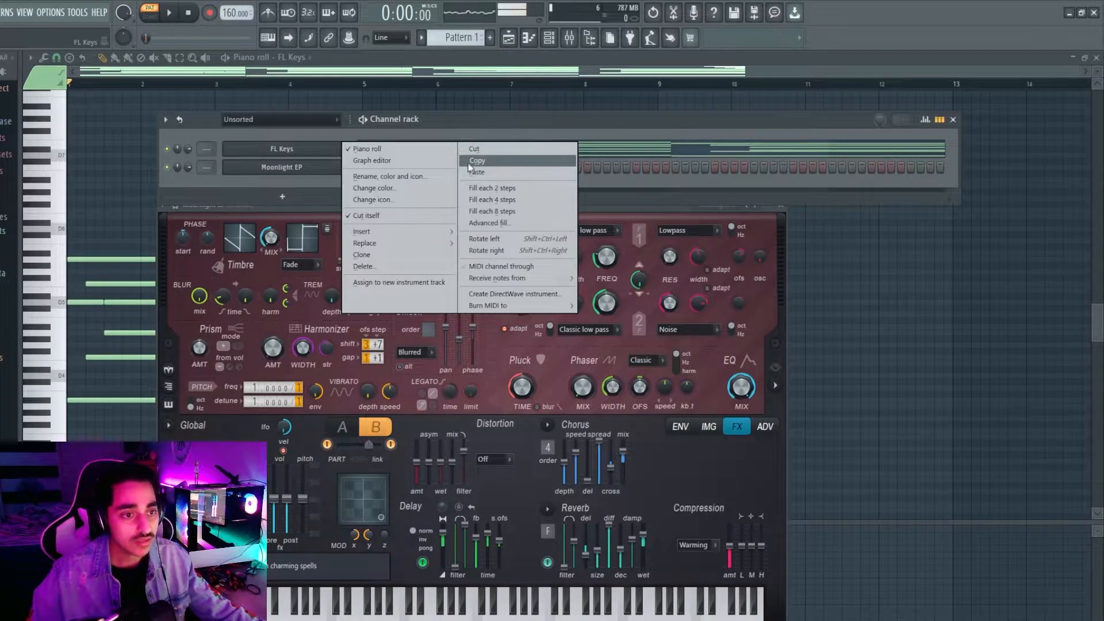
click(288, 178)
right_click(325, 167)
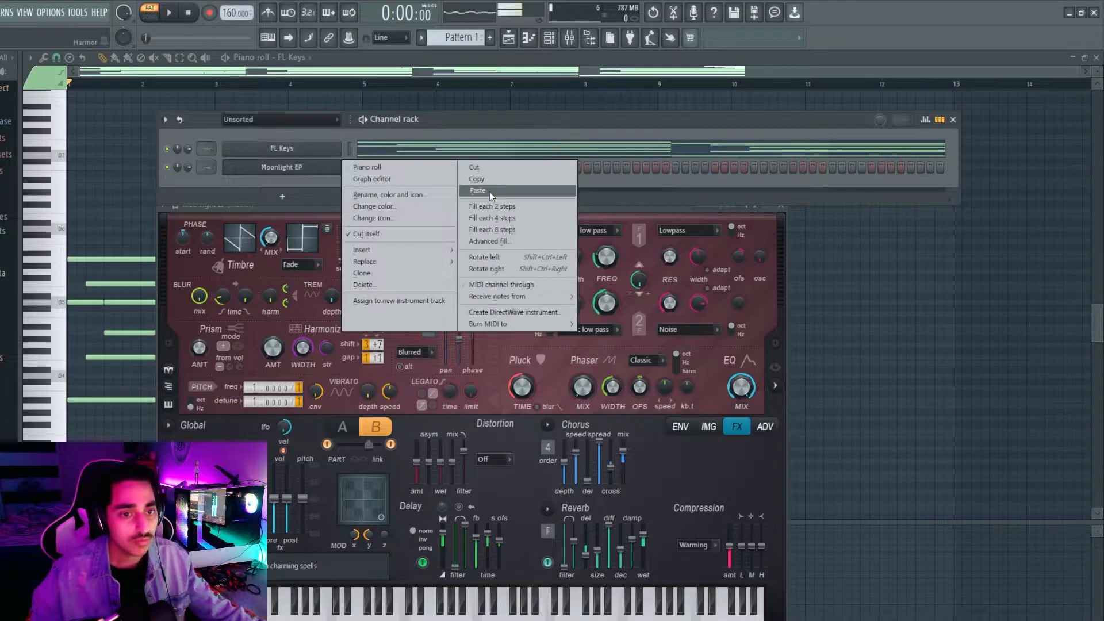
click(488, 191)
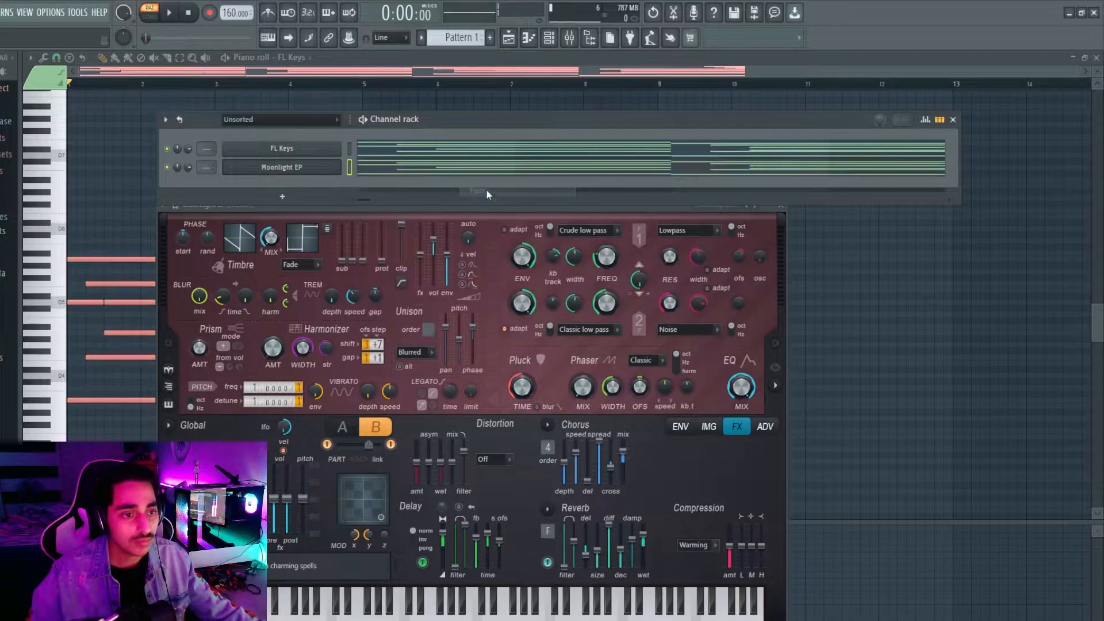
Mute the FL Keys channel, close the Harmor window and play the Moonlight EP part.
click(179, 11)
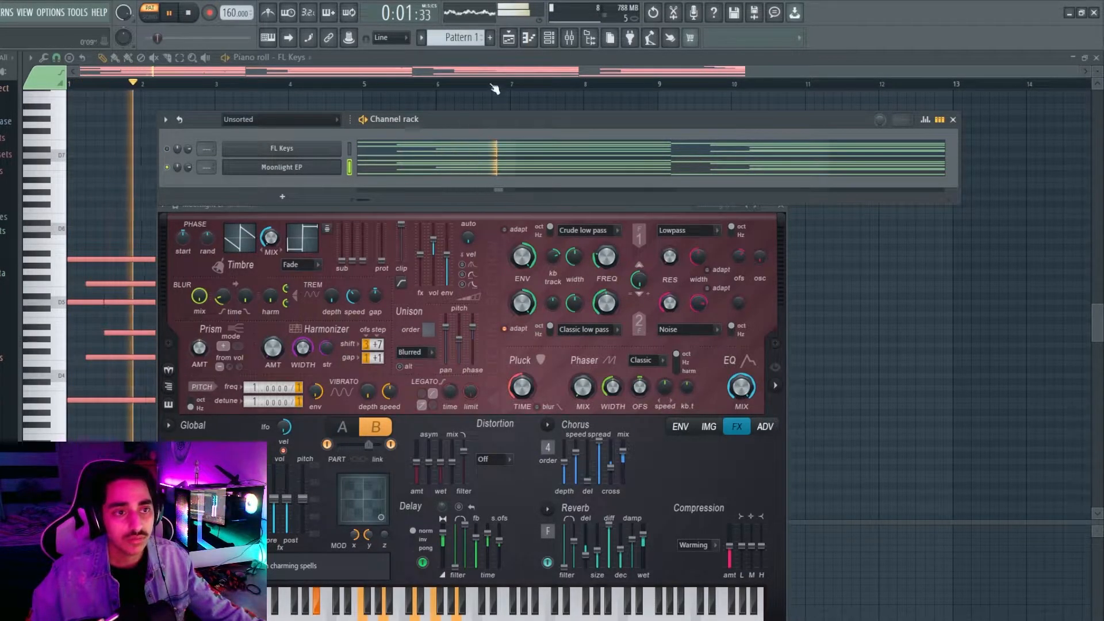
click(503, 64)
click(549, 37)
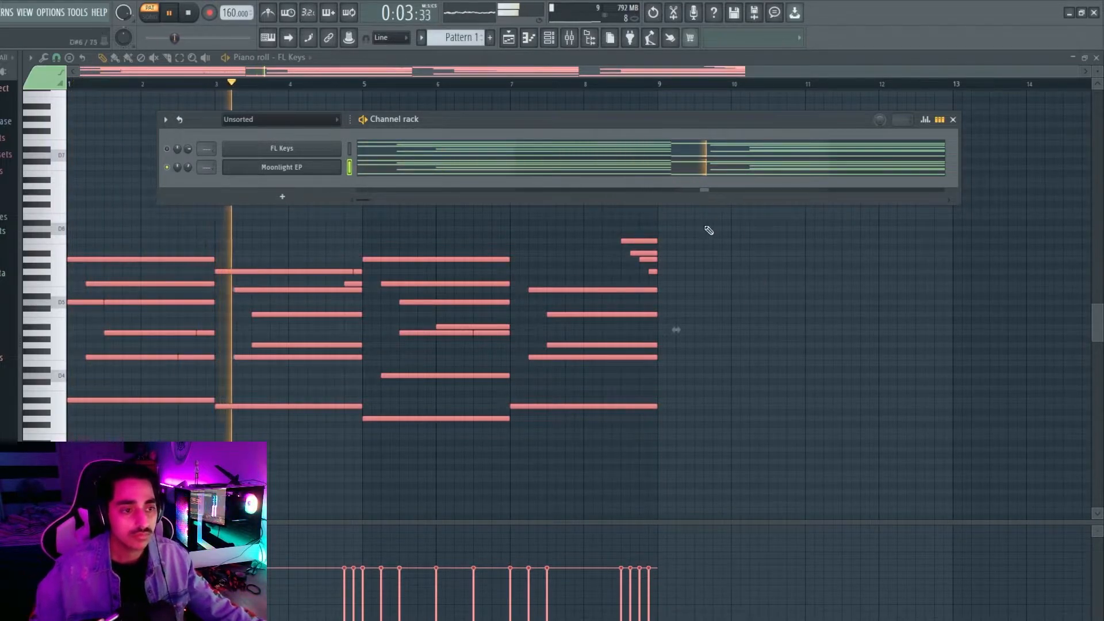
key(F6)
key(space)
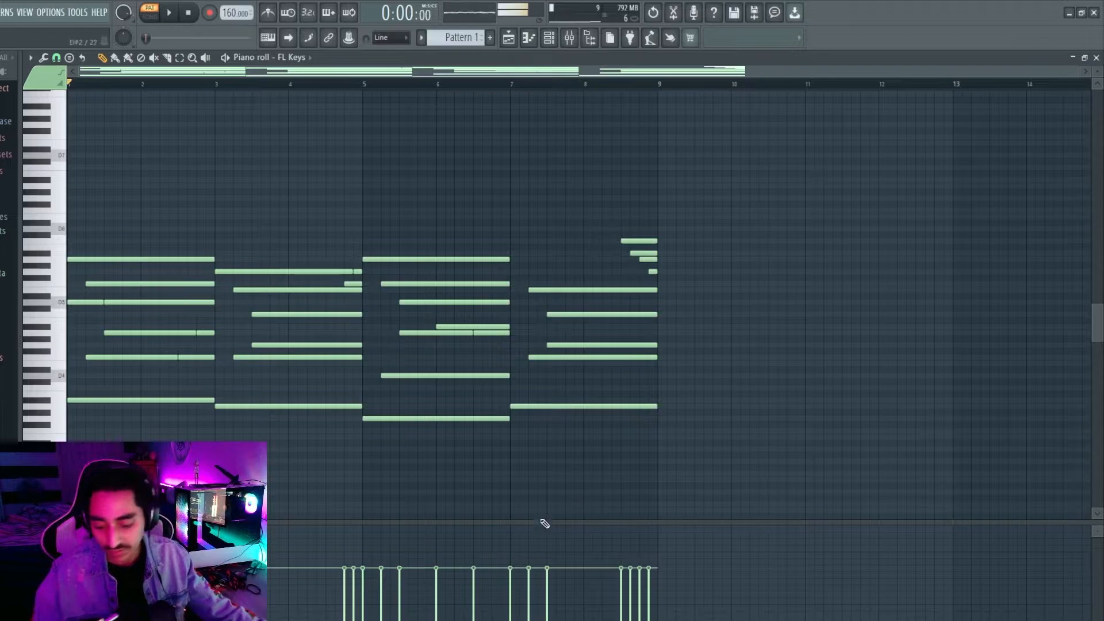
Lower the velocity of all Moonlight EP notes, raise it for the short F5 and G5 notes ending bar 4, and play it back.
drag(605, 594, 68, 594)
drag(357, 264, 356, 287)
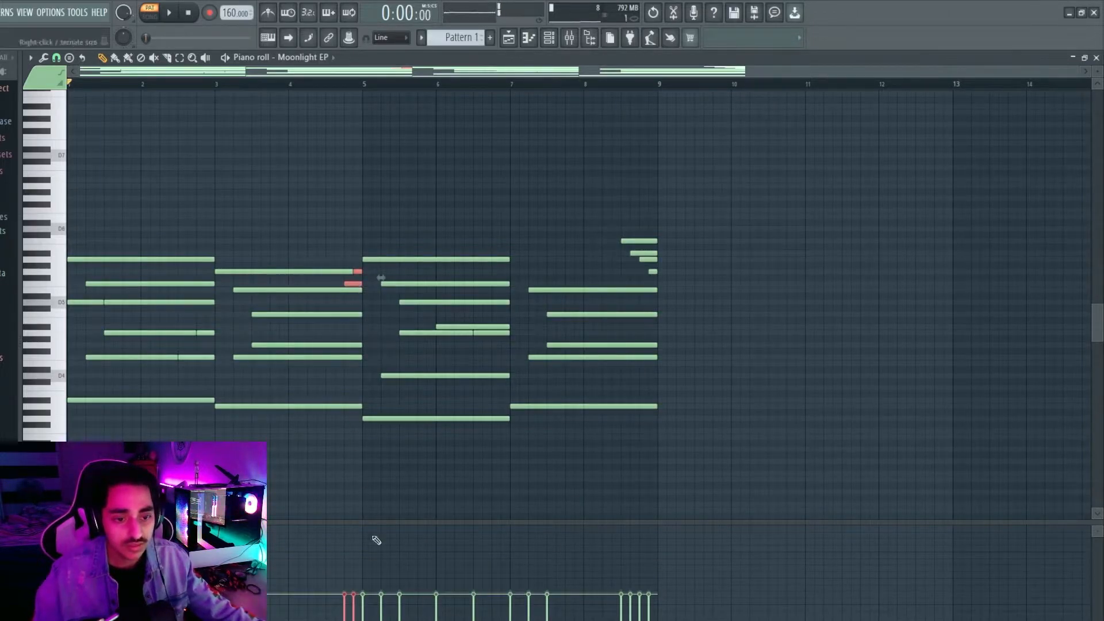
key(space)
key(space)
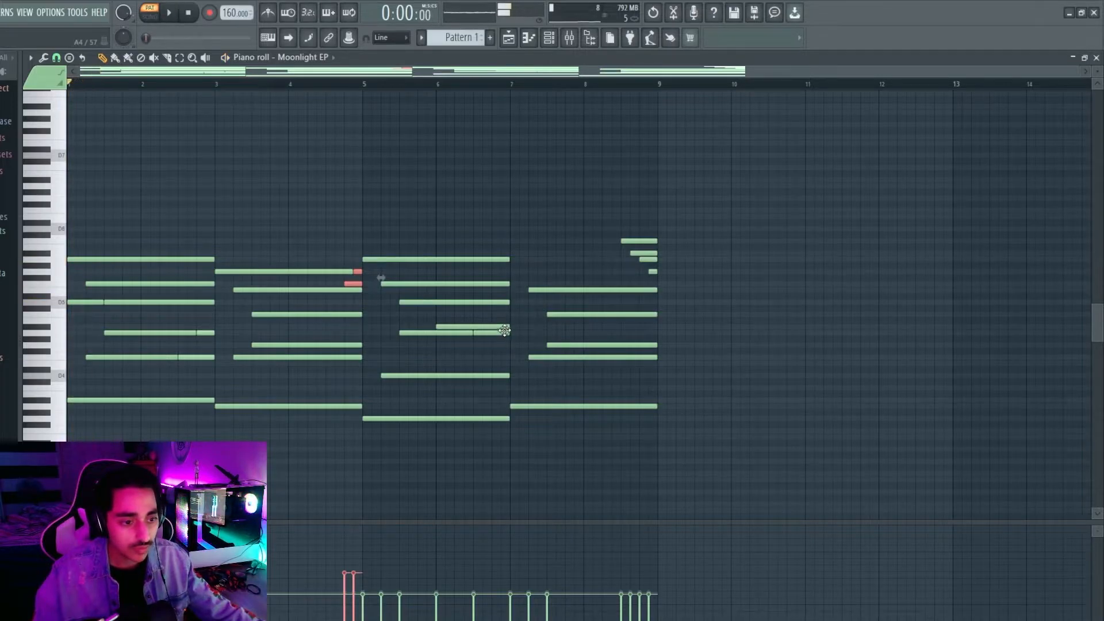
Raise the velocity of the A#4 and sliced-off A4 notes in bar 6 and the four-note run ending bar 8, and play the pattern.
key(space)
drag(652, 229, 654, 276)
drag(617, 568, 653, 568)
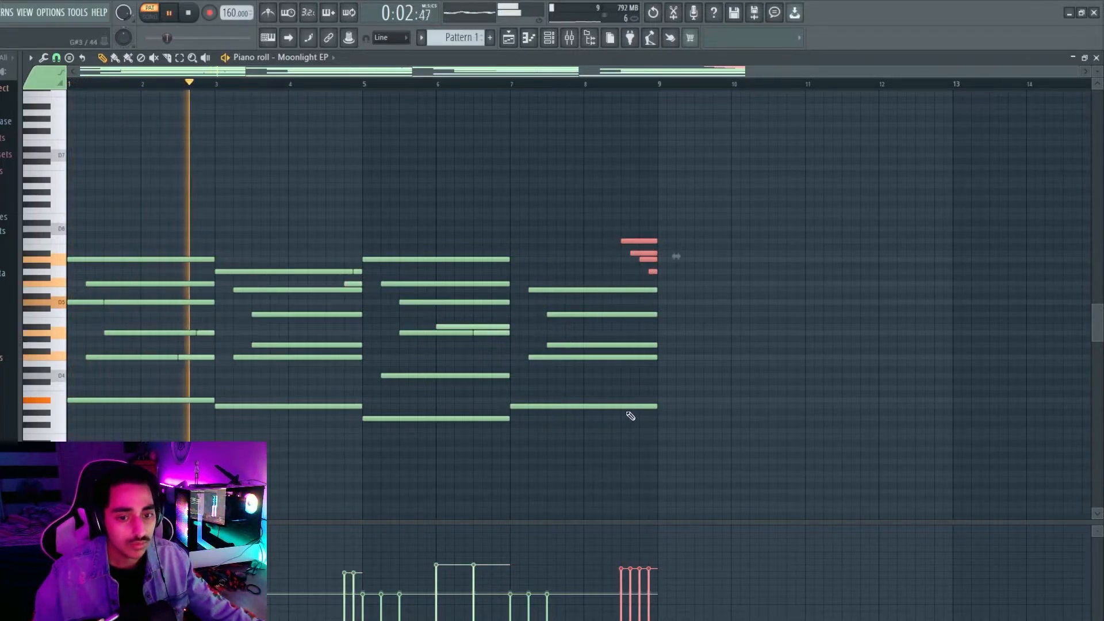
ctrl+click(782, 399)
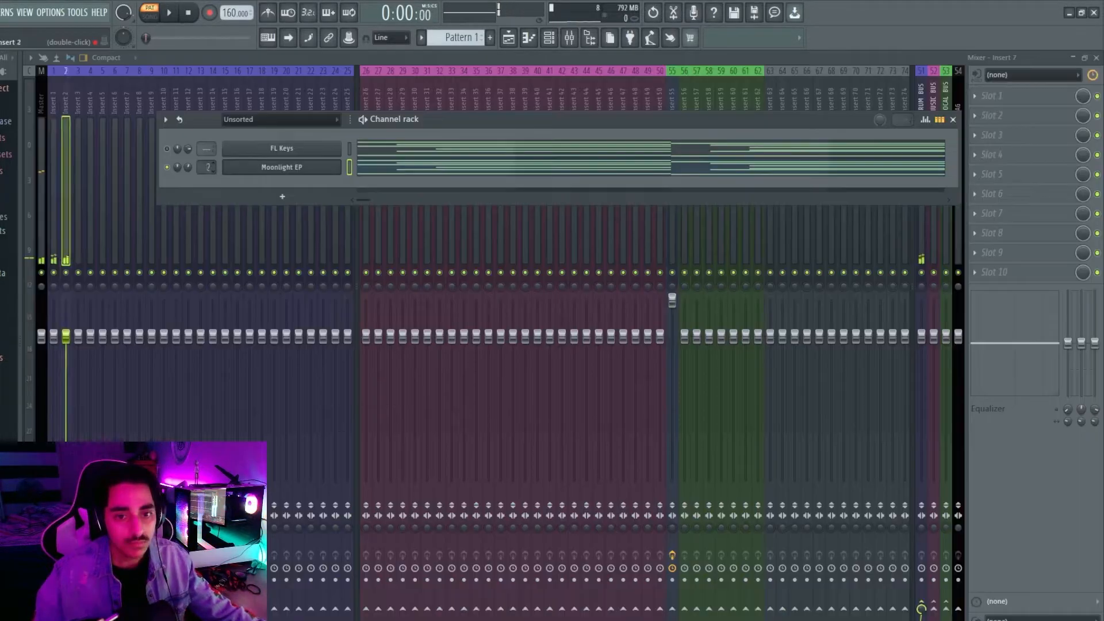
Route the Moonlight EP channel to mixer insert 26 and name that insert Keys.
drag(207, 172, 206, 166)
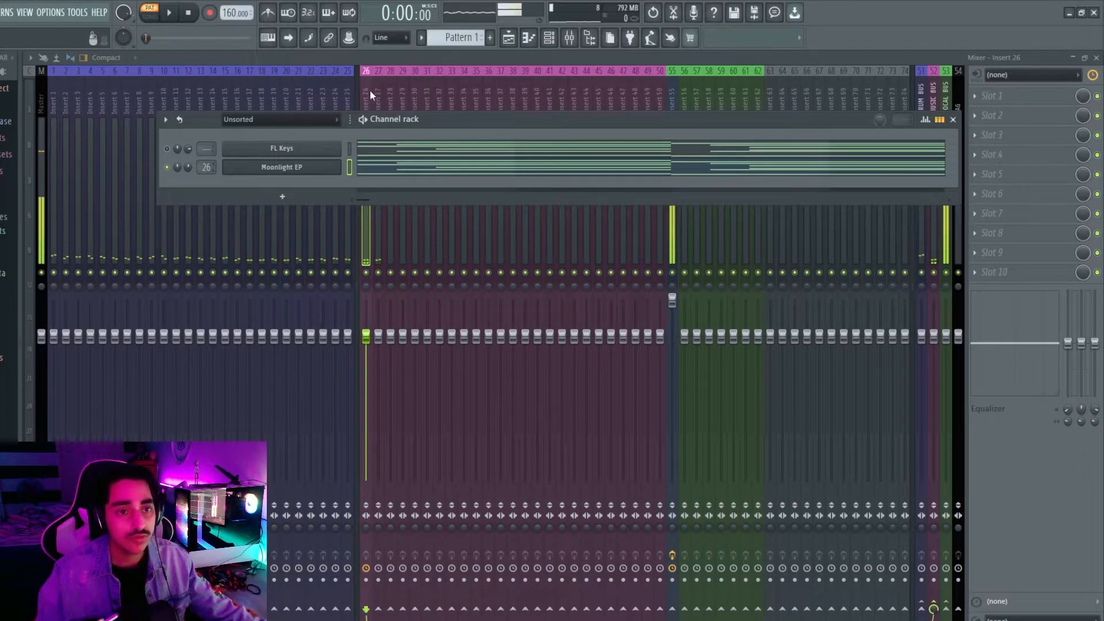
key(F6)
key(F2)
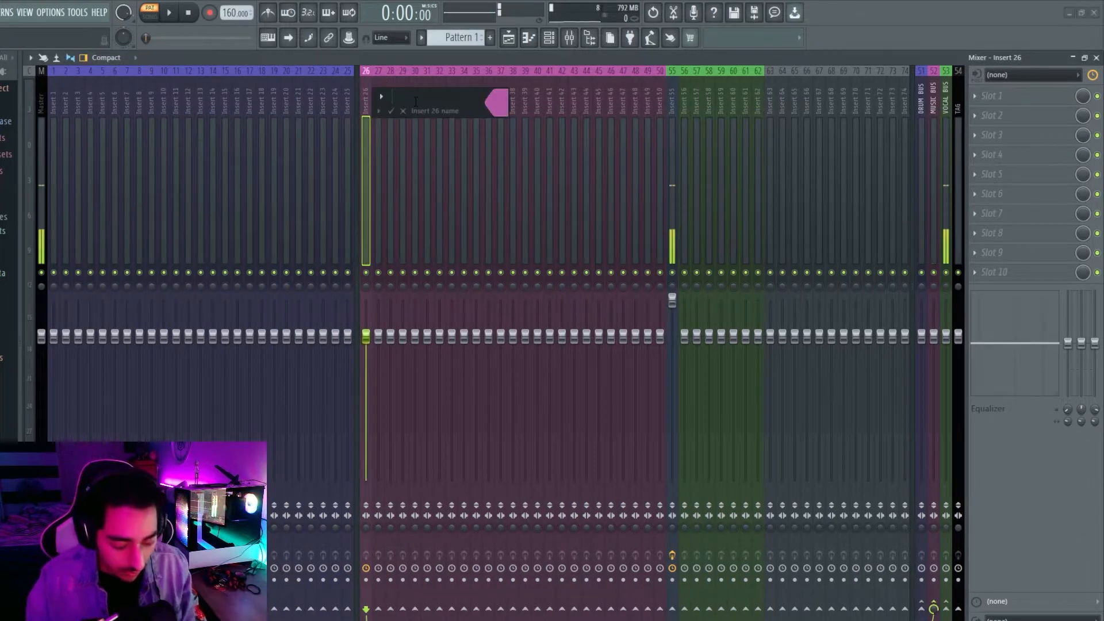
key(Return)
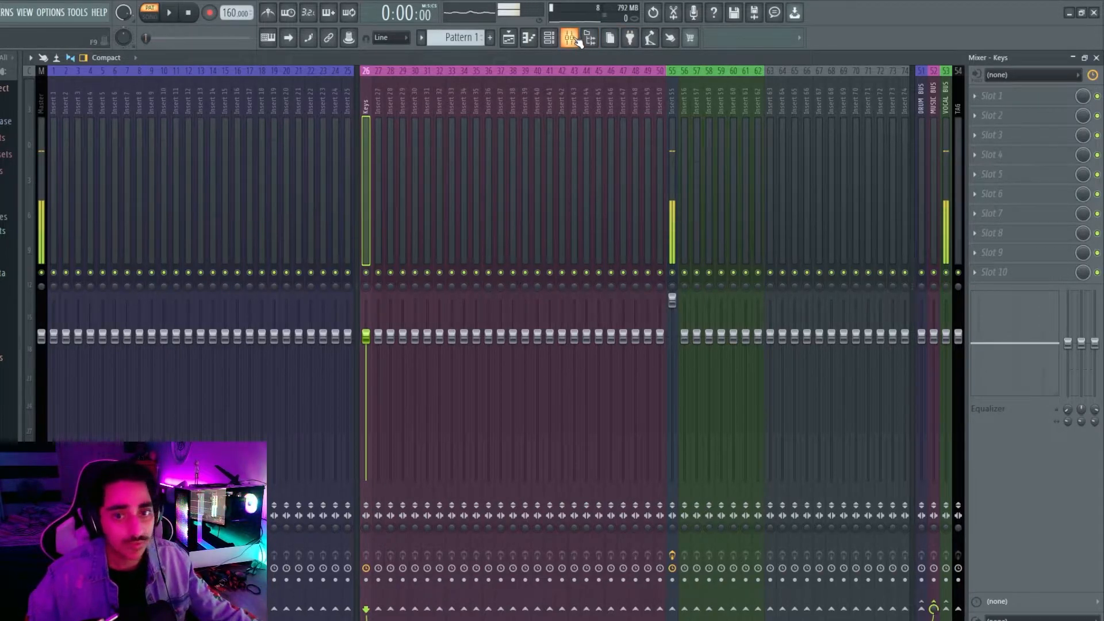
Load Fruity Parametric EQ 2 on the Keys insert and roll off its low end with band 1 as a high pass during playback.
click(169, 14)
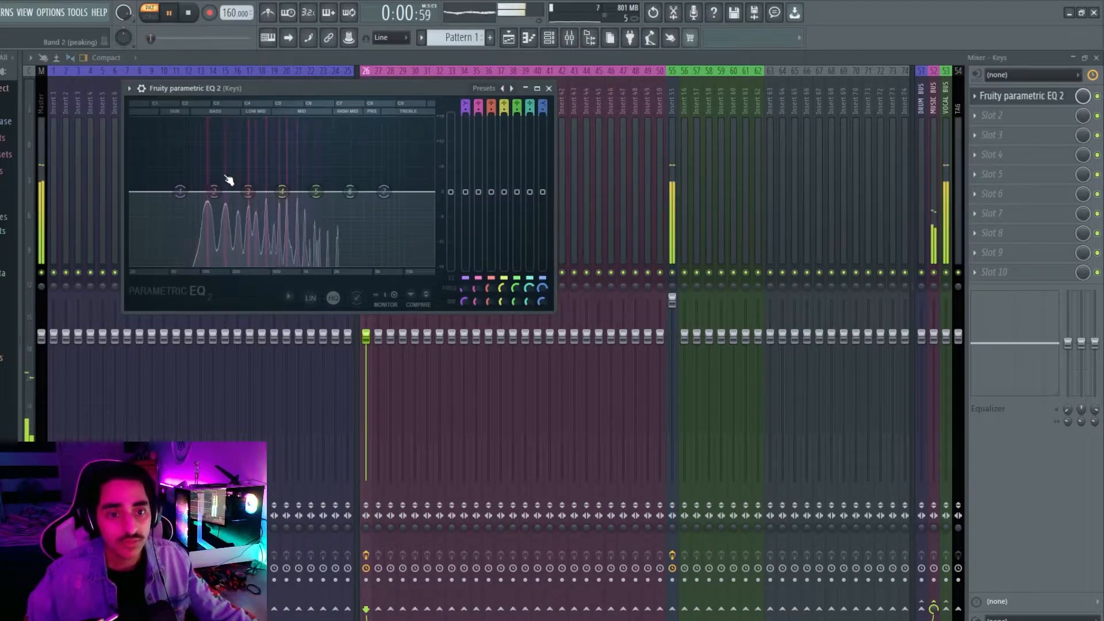
drag(179, 191, 190, 214)
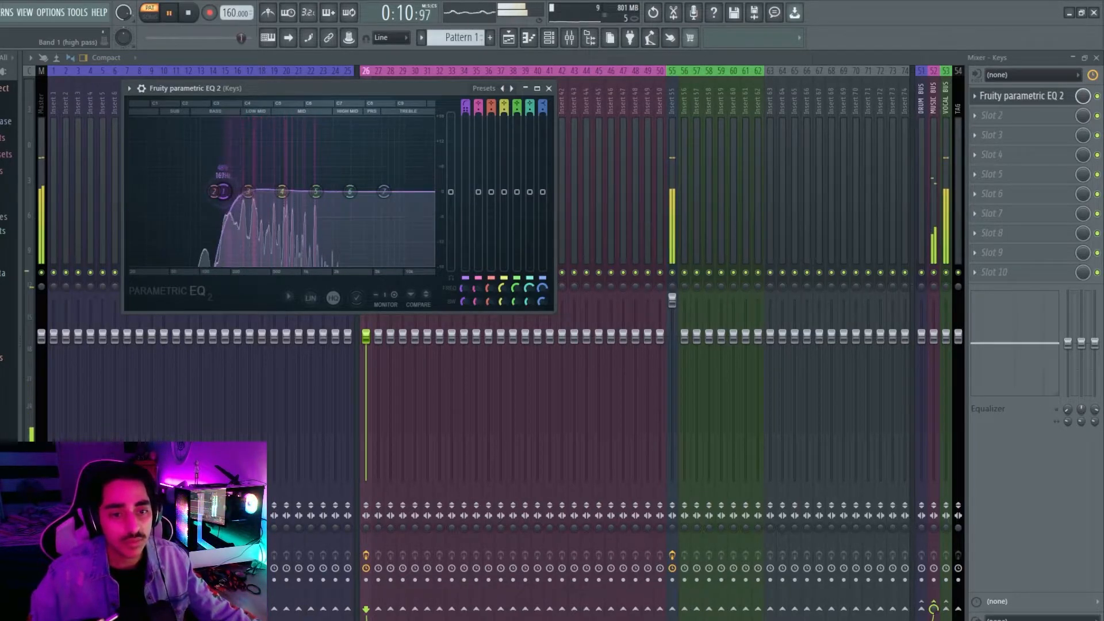
drag(222, 191, 237, 193)
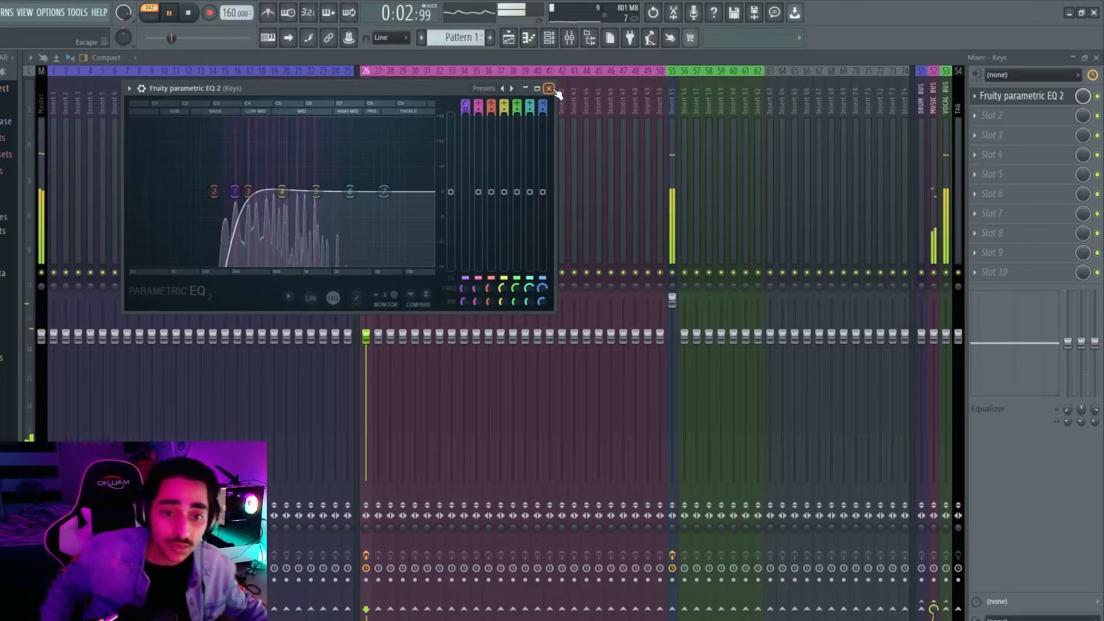
key(space)
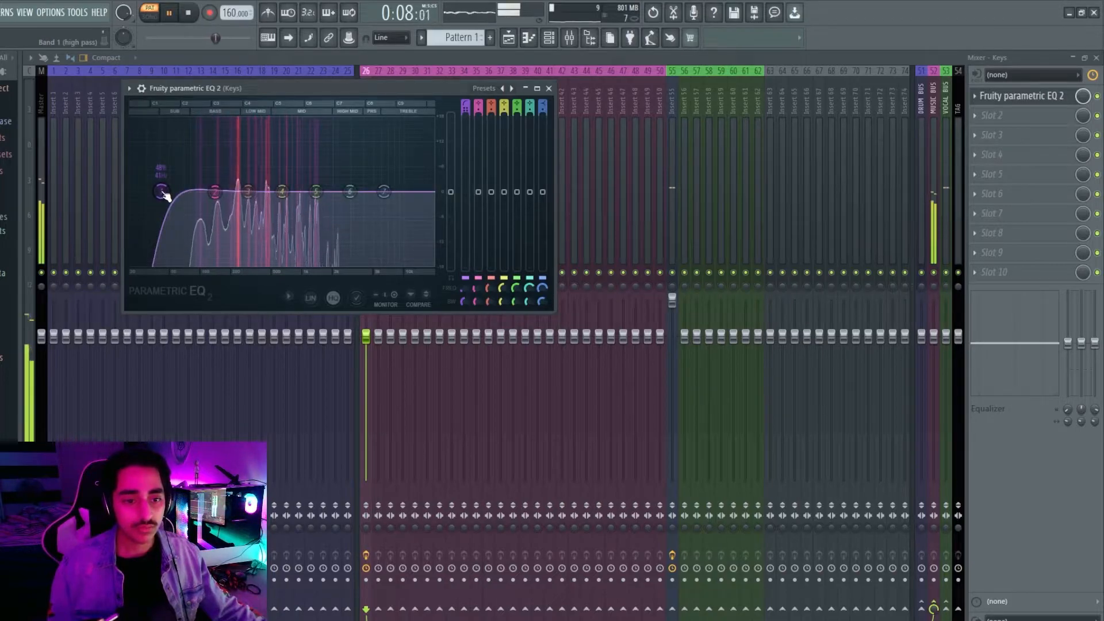
drag(164, 195, 205, 193)
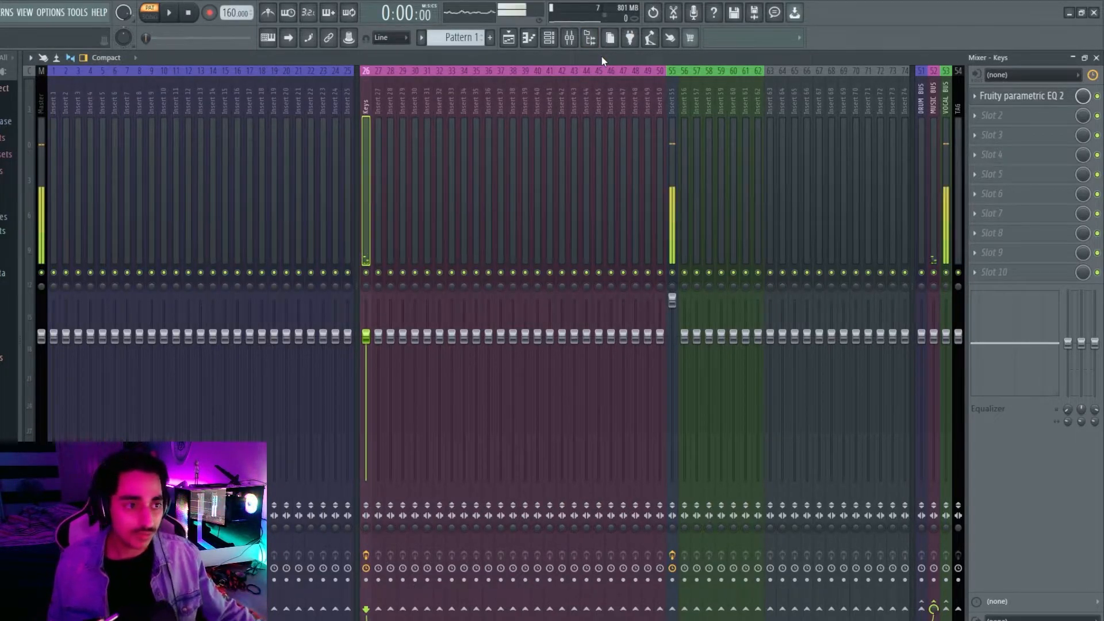
Add a Sytrus channel, audition its presets from Above clouds onward and keep Cloud, playing the pattern with it.
key(F6)
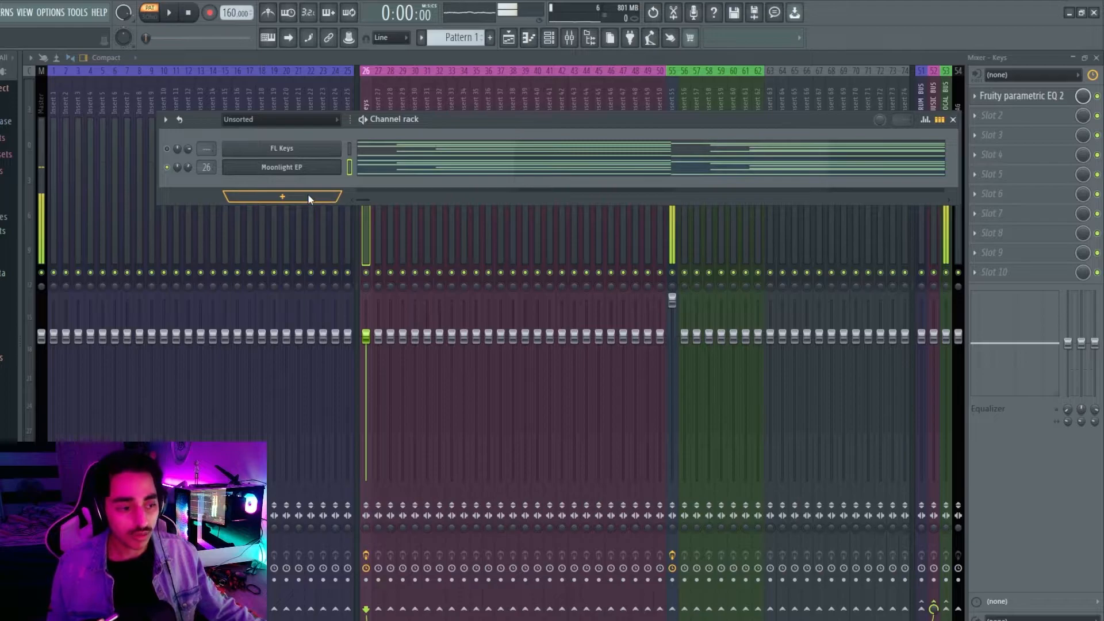
click(312, 200)
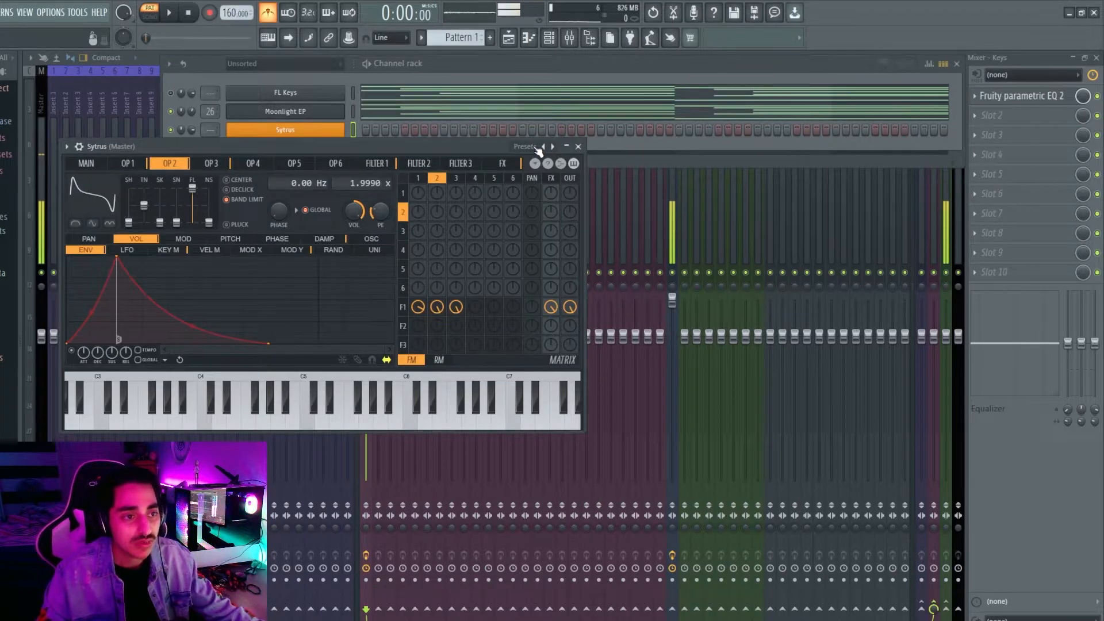
click(537, 148)
click(541, 211)
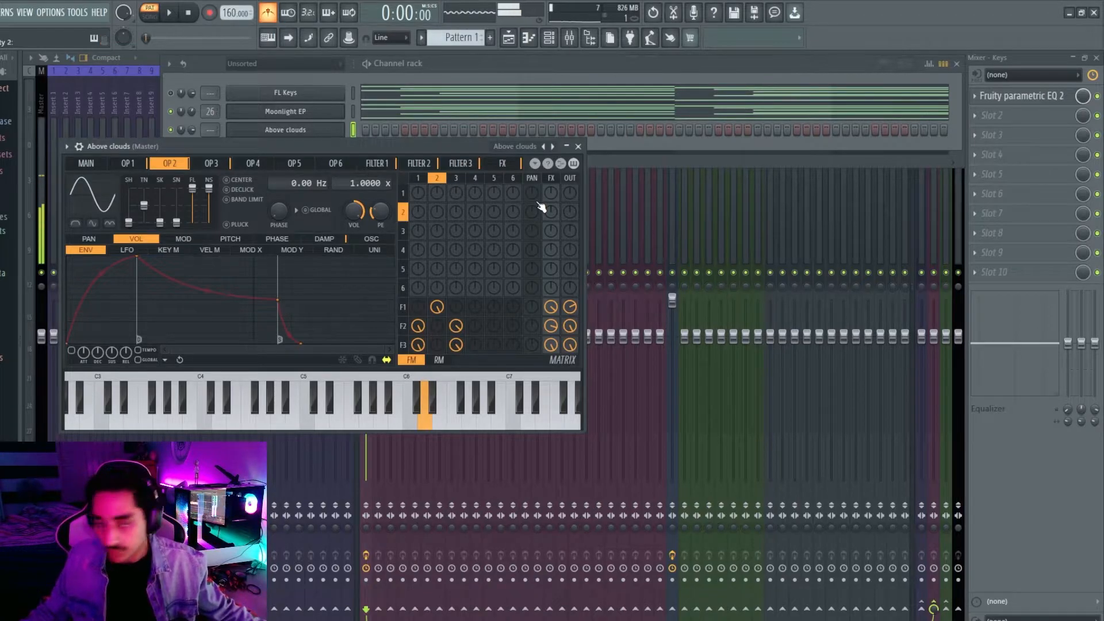
click(553, 147)
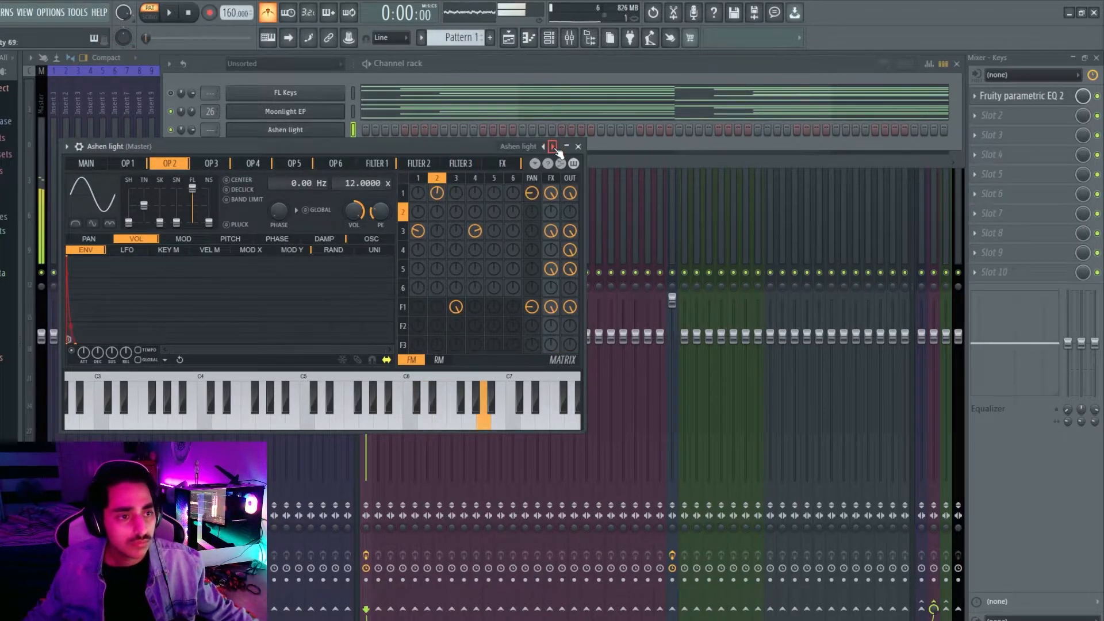
click(553, 146)
click(553, 146)
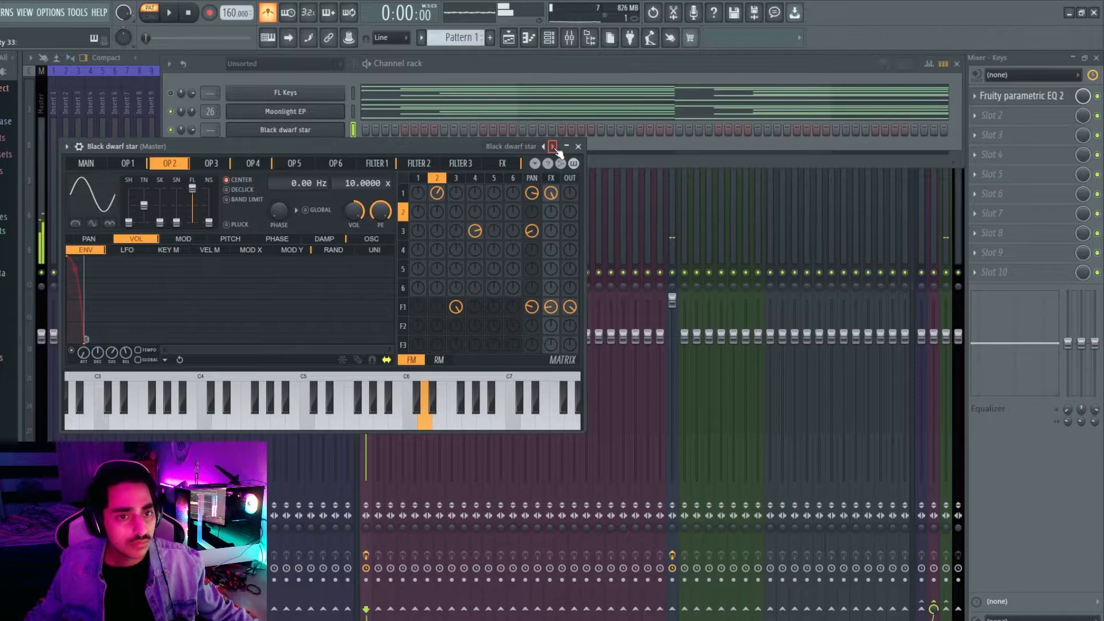
click(553, 147)
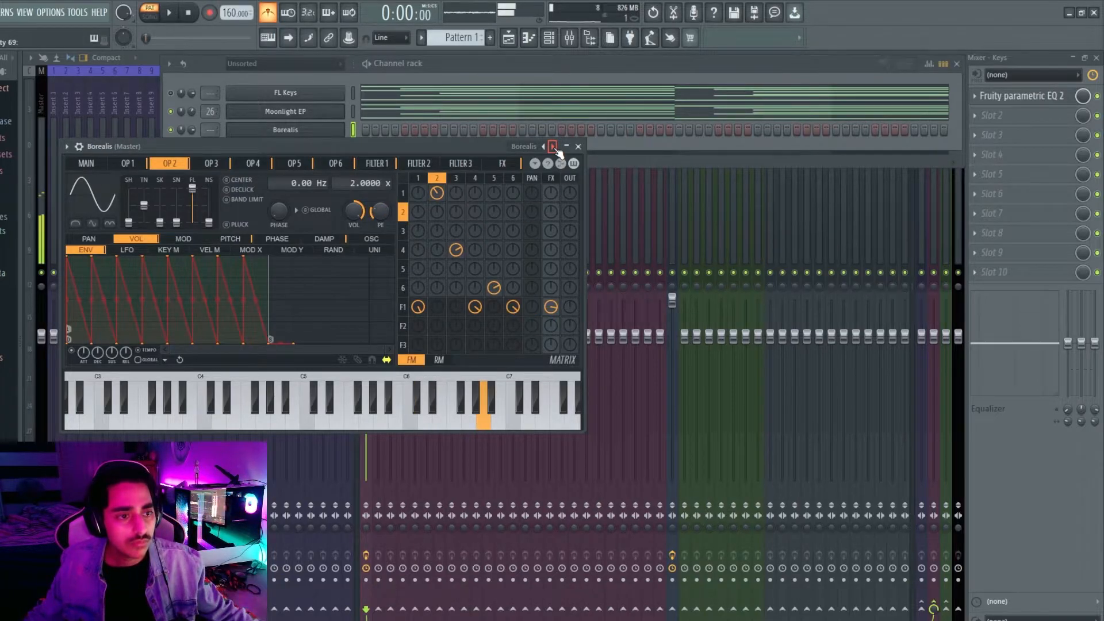
click(553, 146)
click(553, 146)
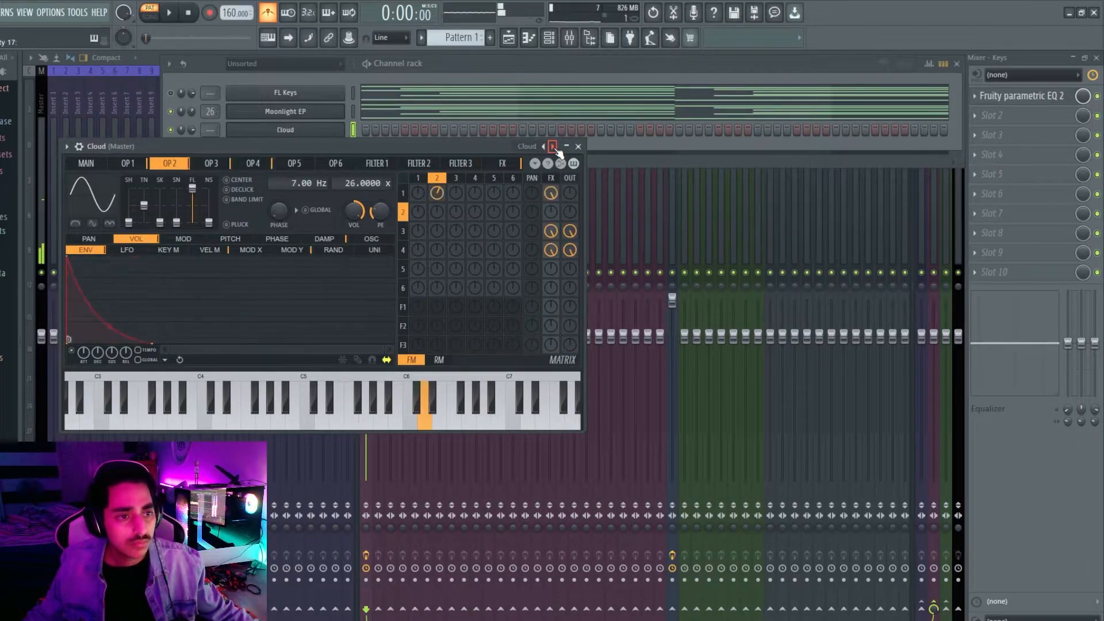
click(168, 14)
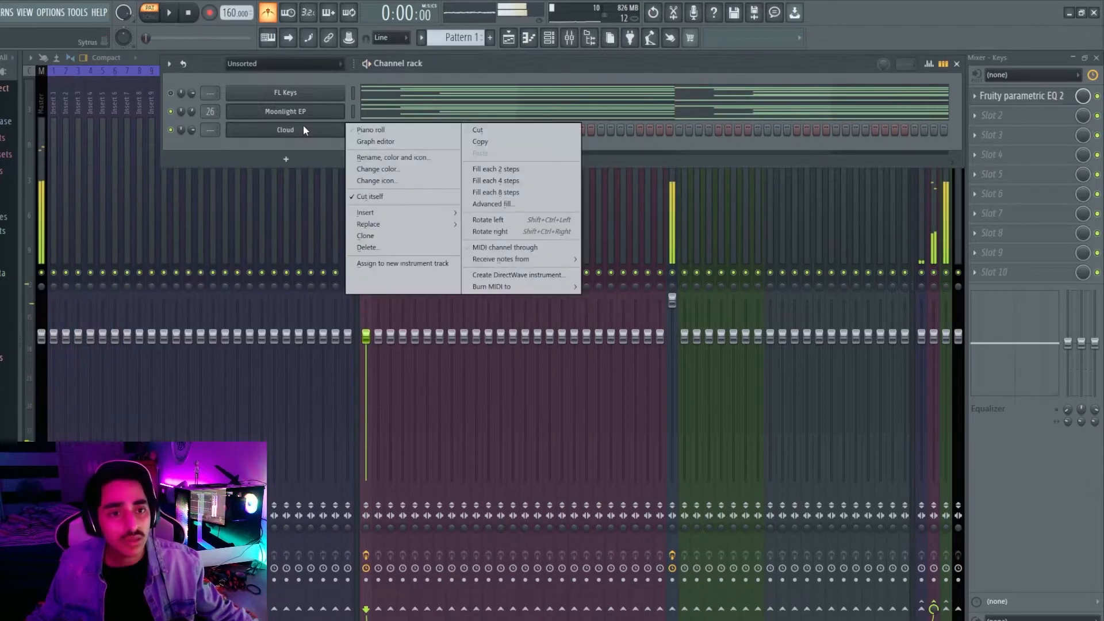
In the Cloud channel's piano roll, place short D6 notes starting bars 1, 3, 5 and 7 and A6–G6 pairs in bars 1 and 3.
click(370, 130)
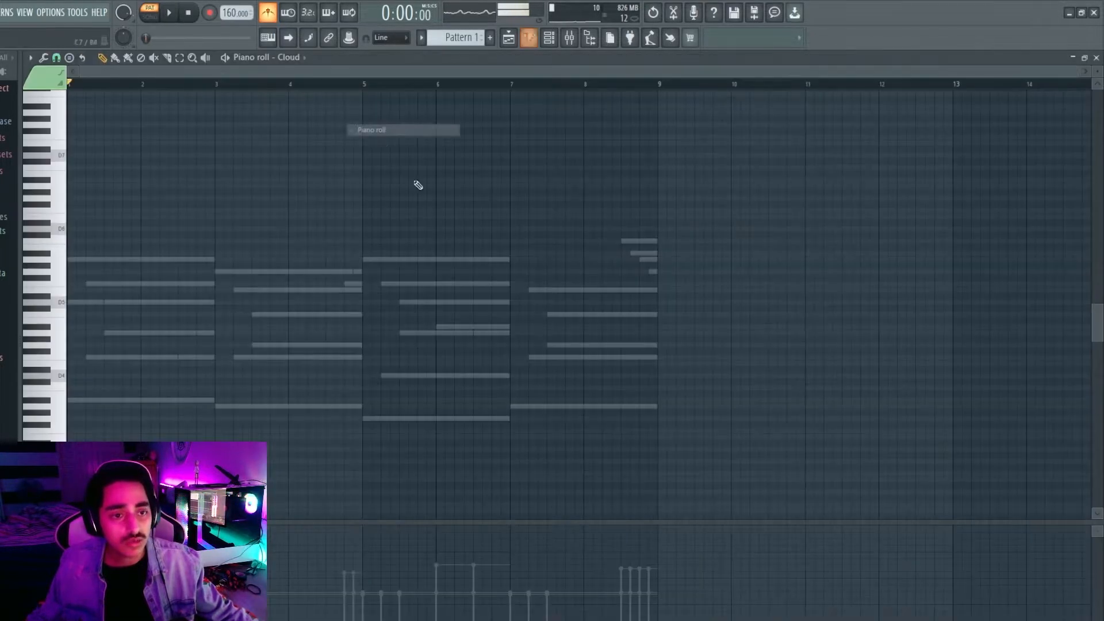
click(108, 186)
key(space)
click(127, 198)
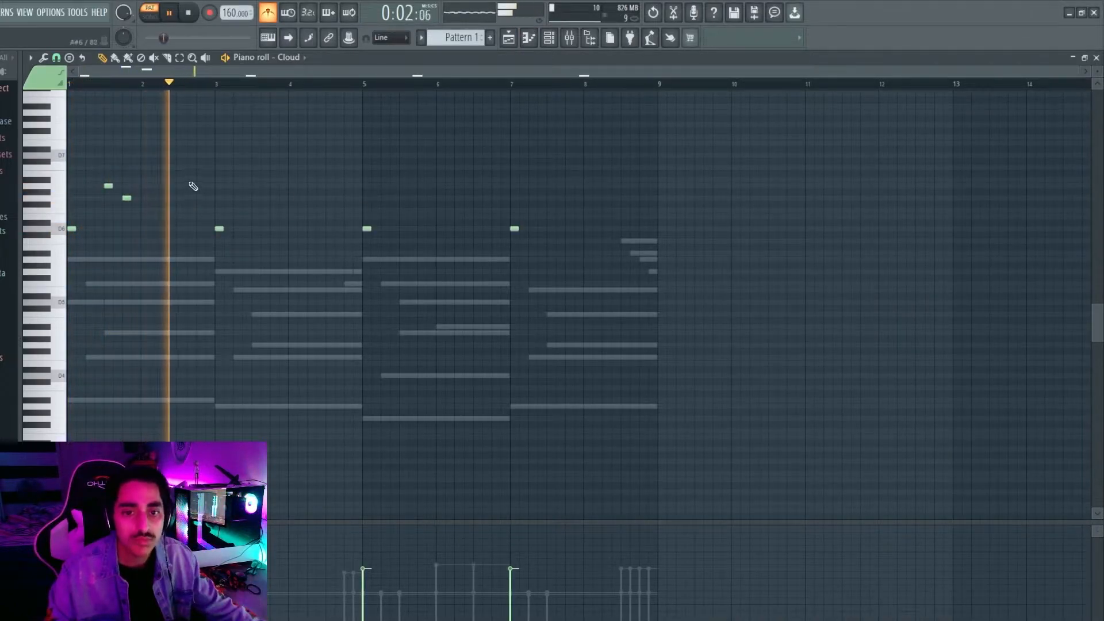
click(256, 186)
click(274, 198)
key(space)
Add a short C7 and a longer A6 note in bar 4 and delete the D6 notes starting bars 5 and 7.
double_click(318, 167)
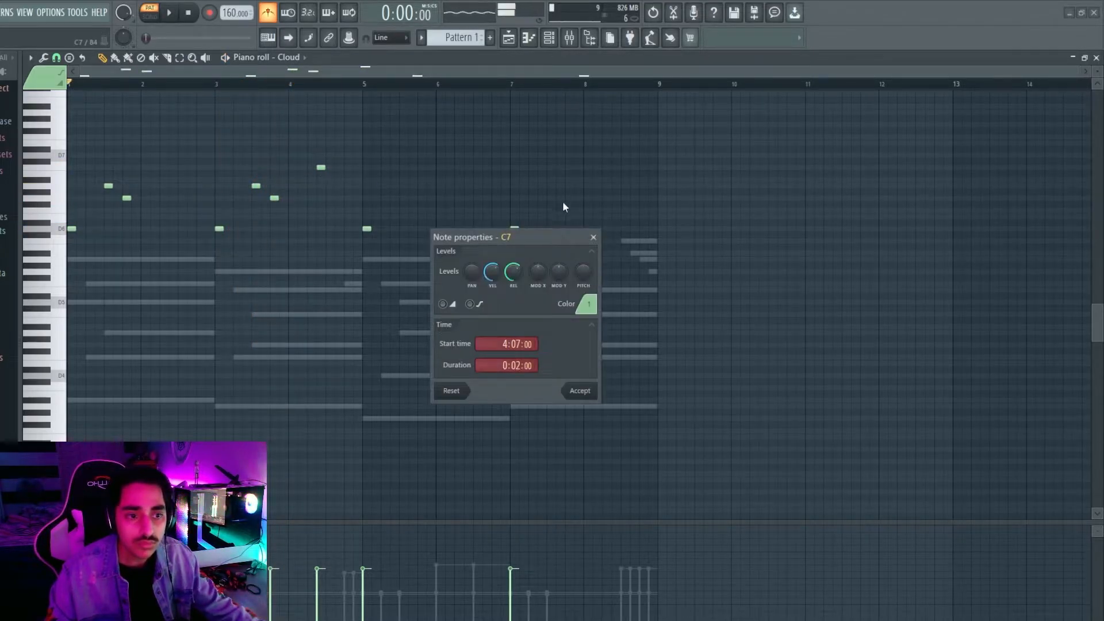
click(593, 238)
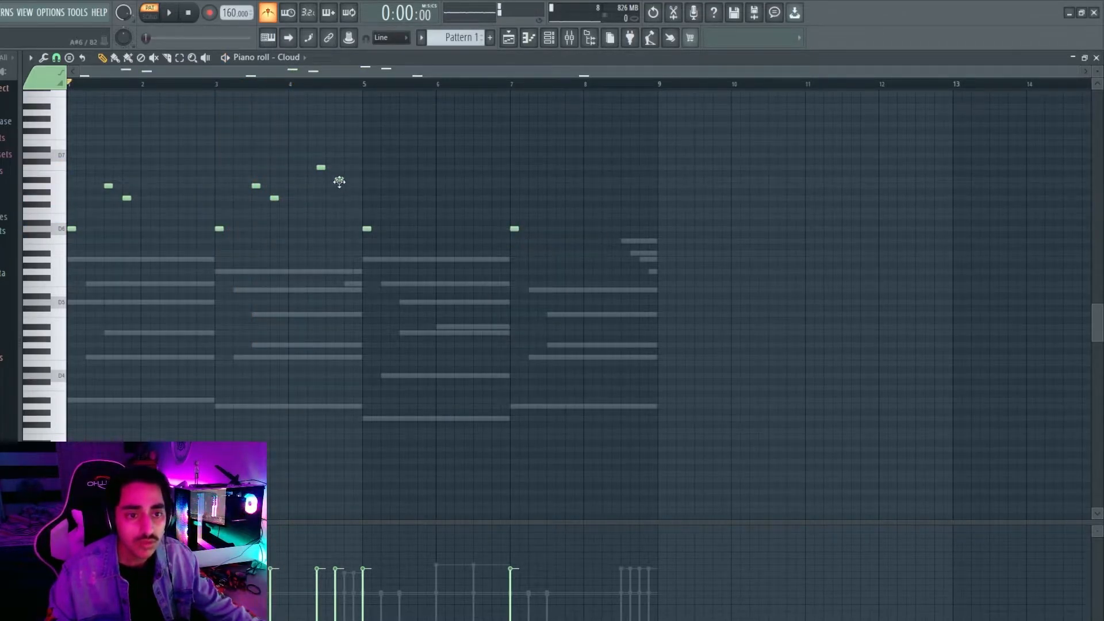
key(space)
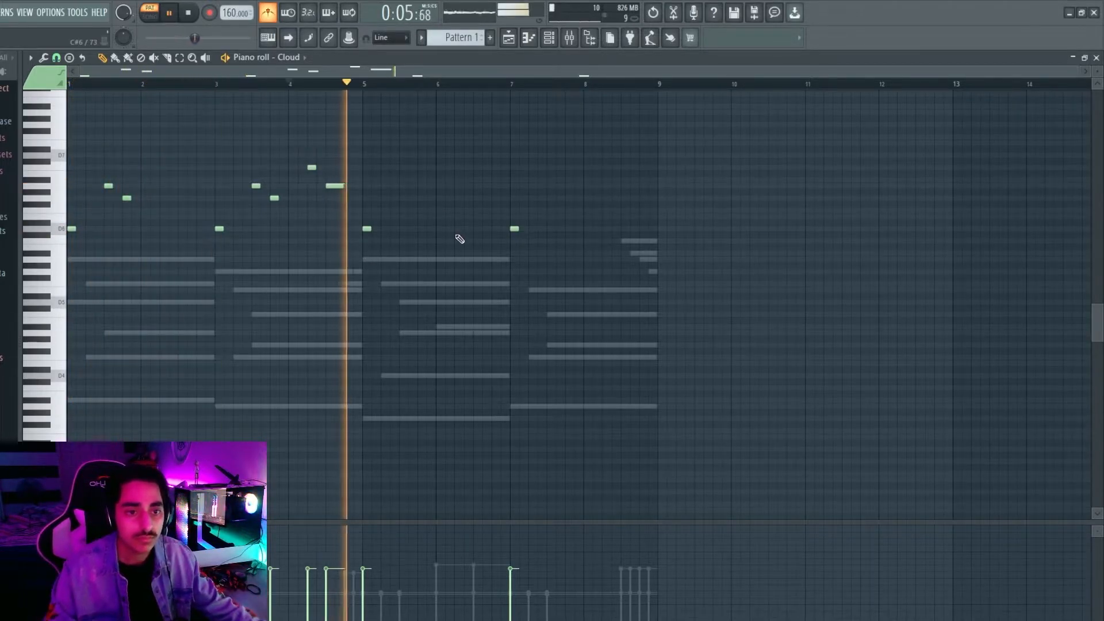
key(space)
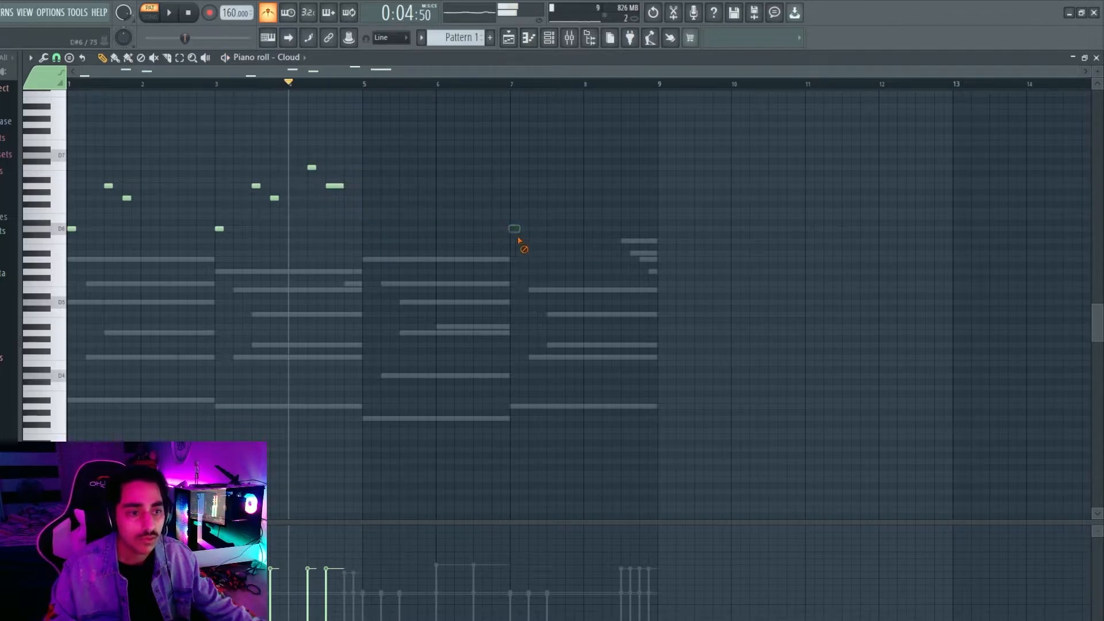
Duplicate the Cloud notes of bars 1–4 into bars 5–8 and vary the ending of bar 8 to A#6, A6 and G6.
drag(368, 89, 136, 92)
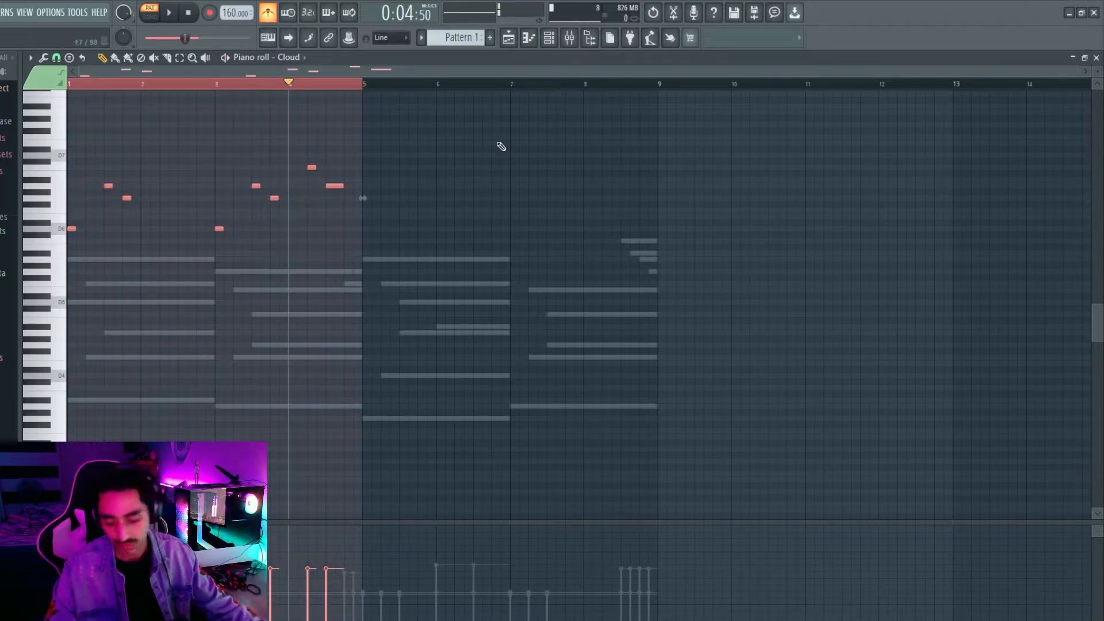
key(ctrl+b)
key(space)
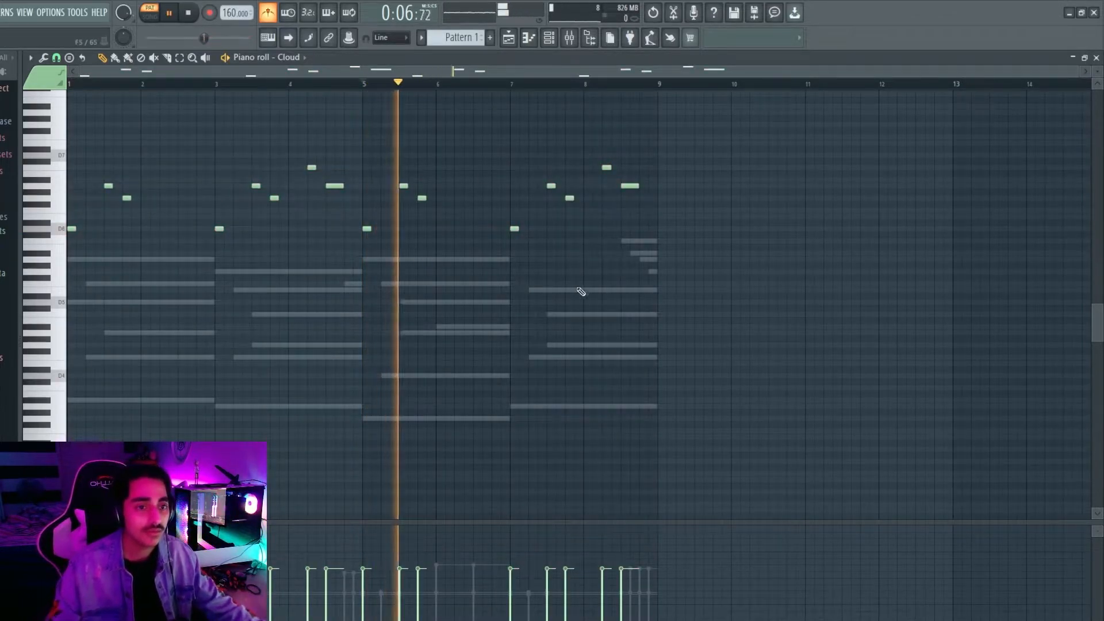
click(648, 198)
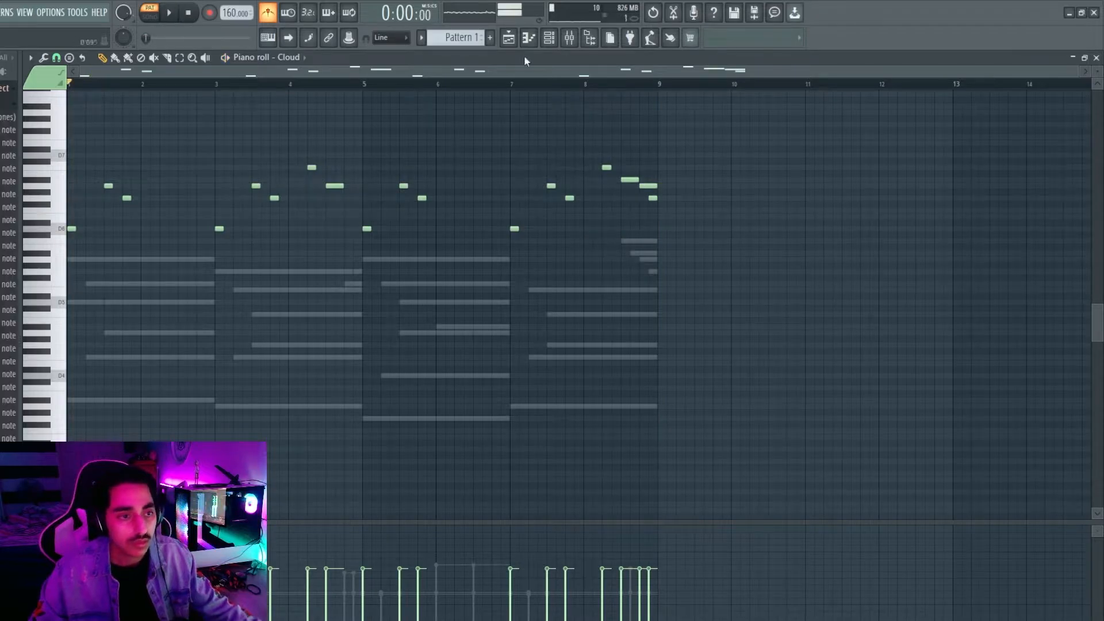
Route the Cloud channel to mixer insert 27 and name that insert Bells.
click(548, 38)
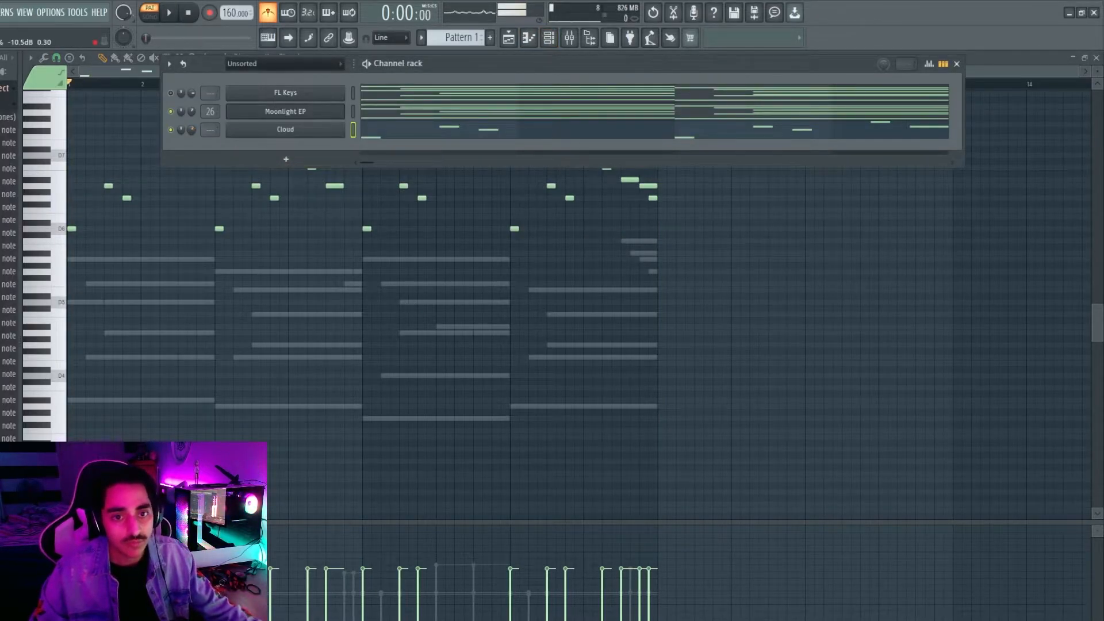
key(F9)
drag(461, 68, 548, 298)
drag(298, 361, 298, 313)
double_click(380, 105)
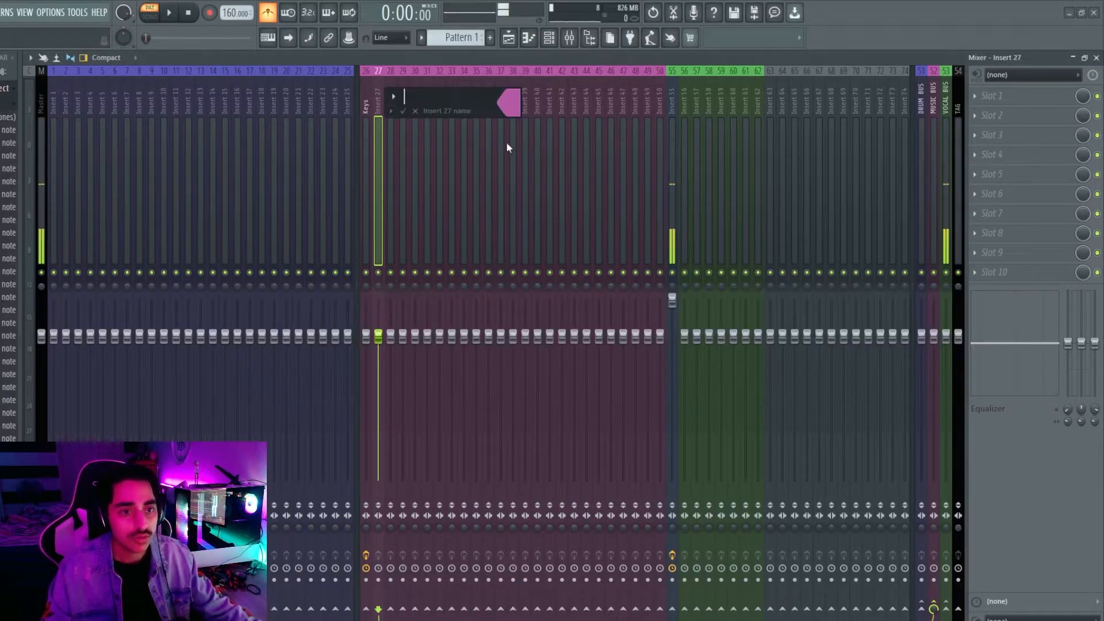
text(Bells)
key(Return)
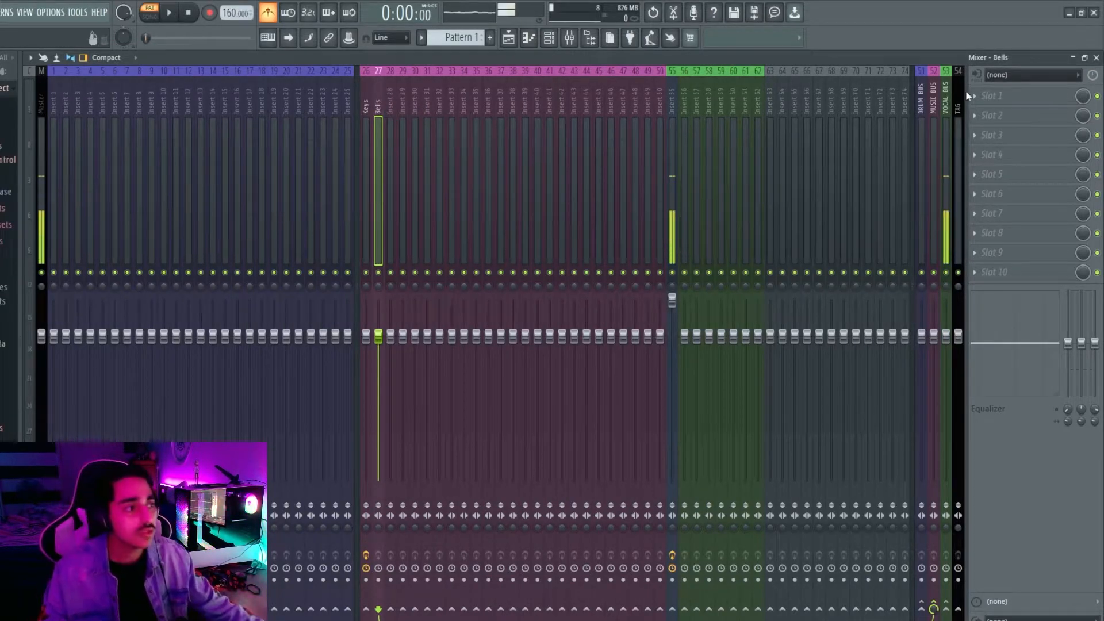
Load an effect from the Fruity group in the first slot of the Bells insert.
click(989, 96)
mouse_move(952, 187)
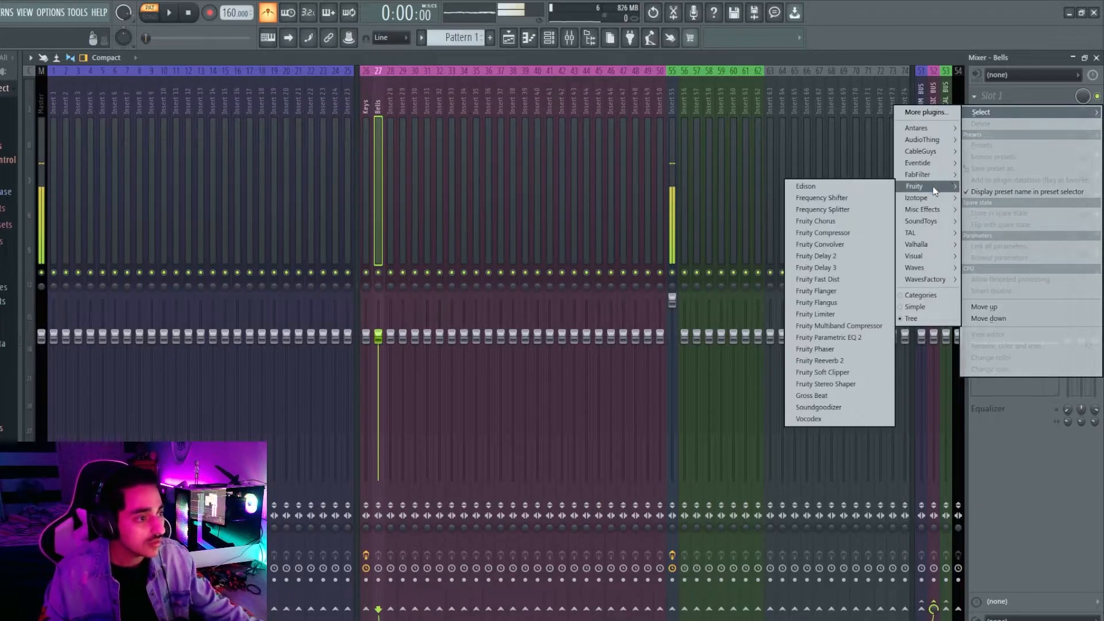
click(850, 269)
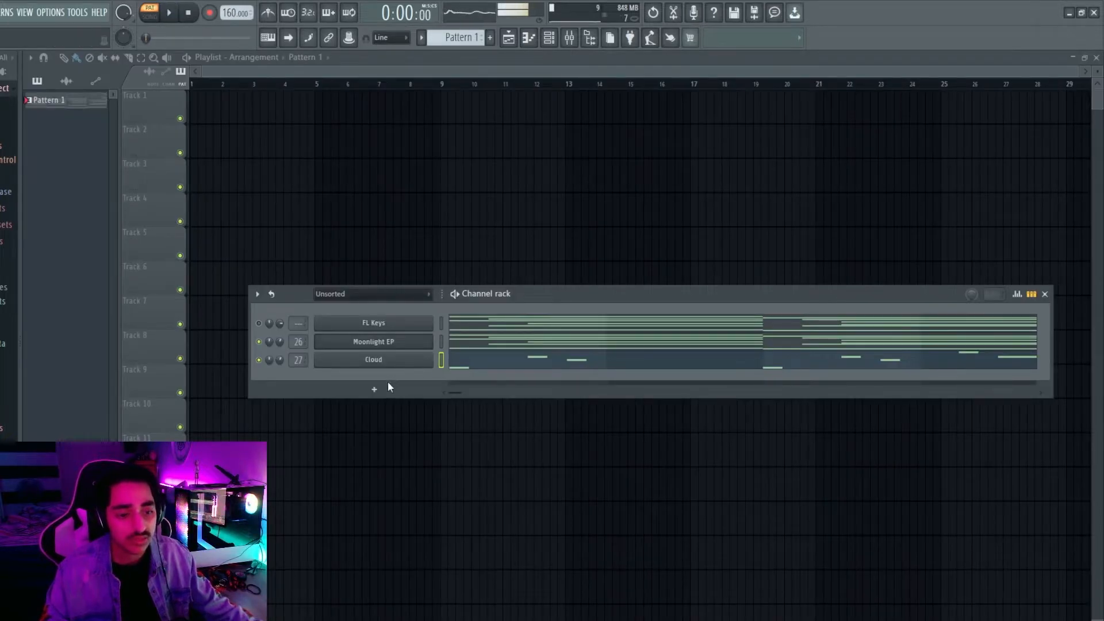
Add a 3x Osc channel below Cloud in the channel rack.
click(383, 396)
click(345, 418)
drag(302, 167, 777, 123)
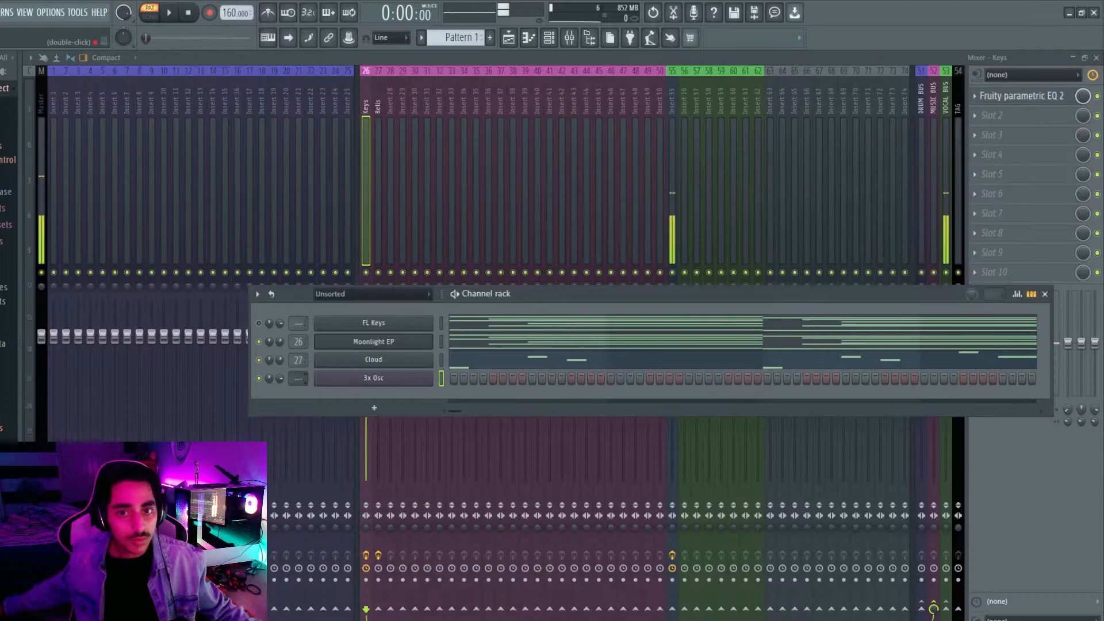
Route the 3x Osc channel to mixer insert 1 and name that insert Bass.
click(57, 153)
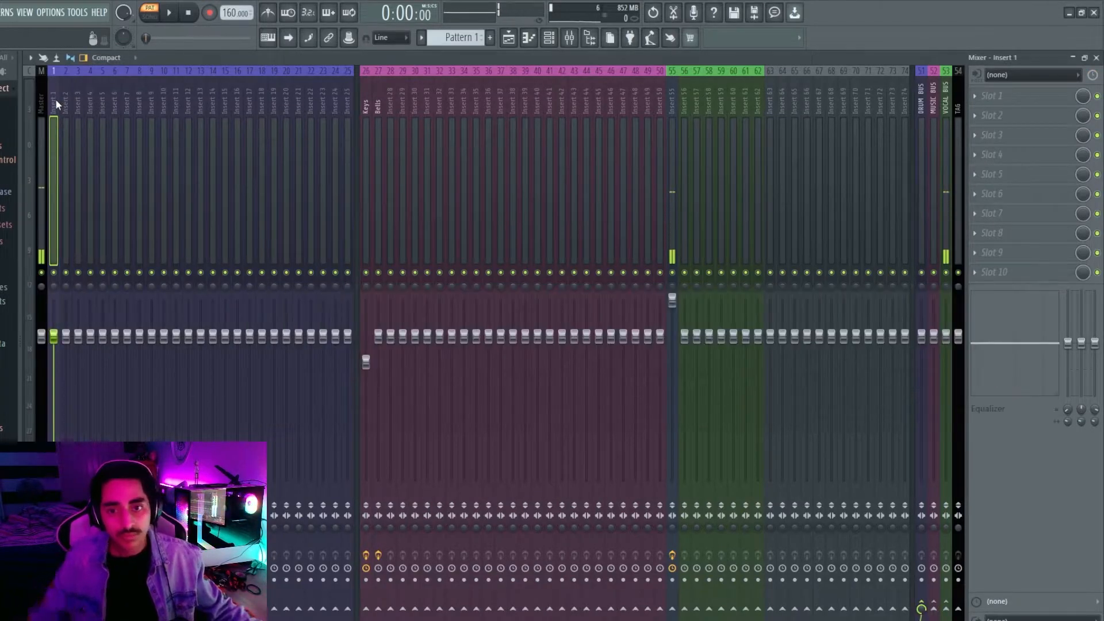
middle_click(56, 104)
text(Bass)
key(Return)
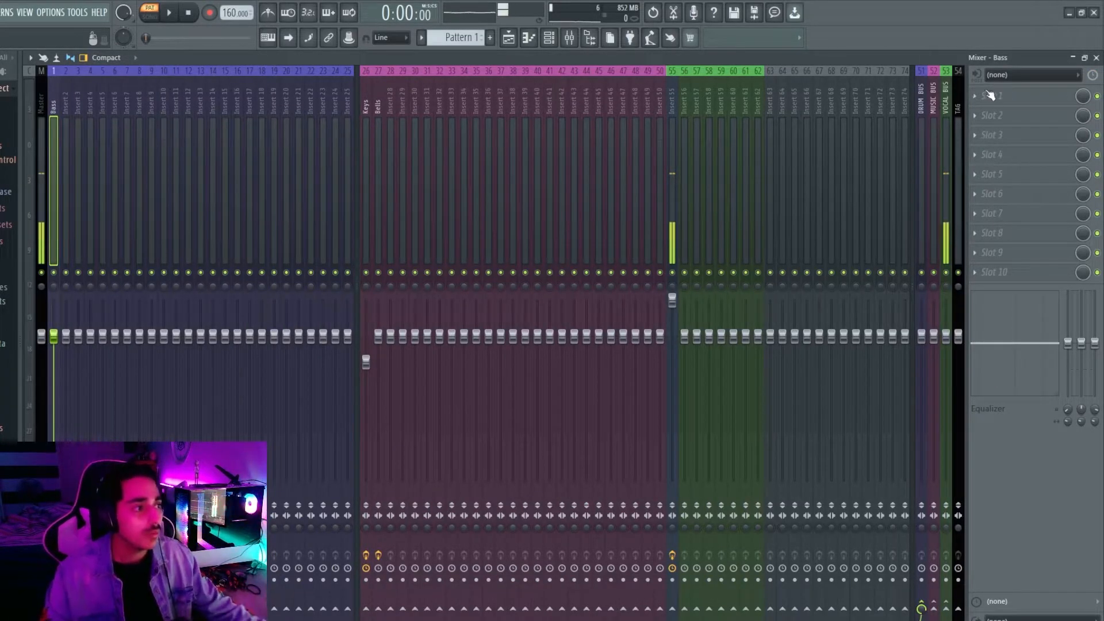
Load Fruity Fast Dist in the first effect slot of the Bass insert.
click(1007, 97)
mouse_move(931, 186)
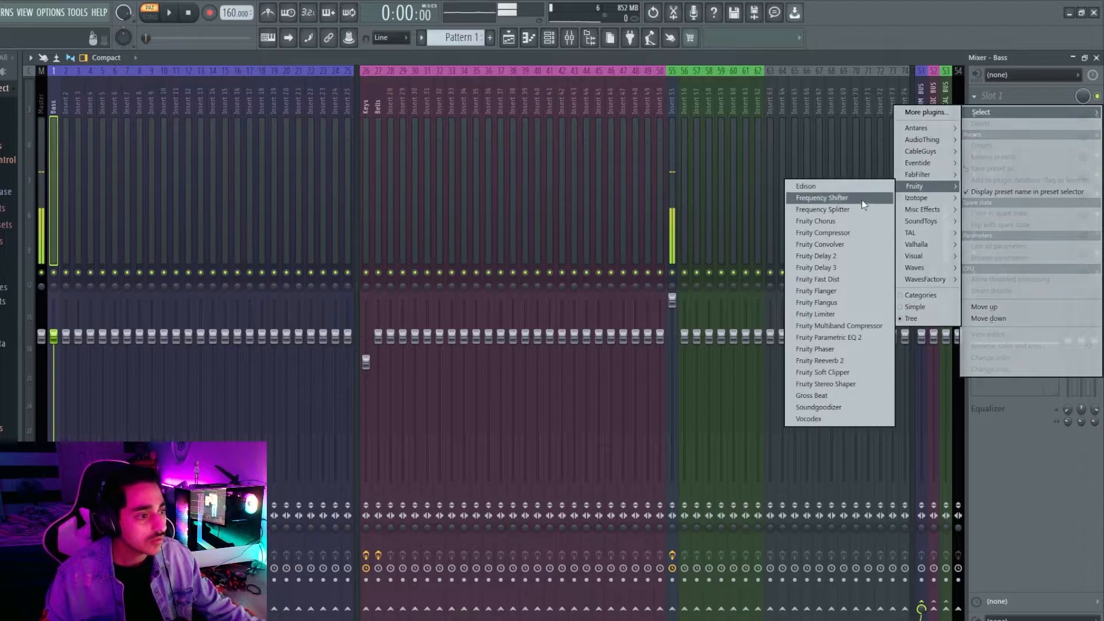
click(857, 246)
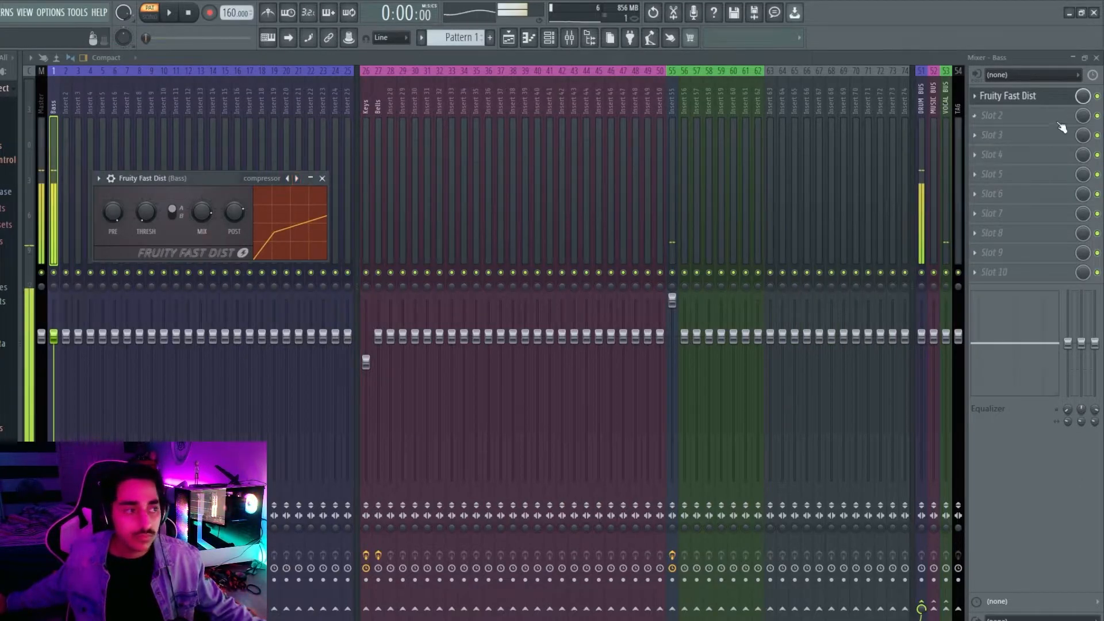
Load Fruity Flangus with the Deep chorus preset in the second effect slot of the Bass insert.
click(323, 179)
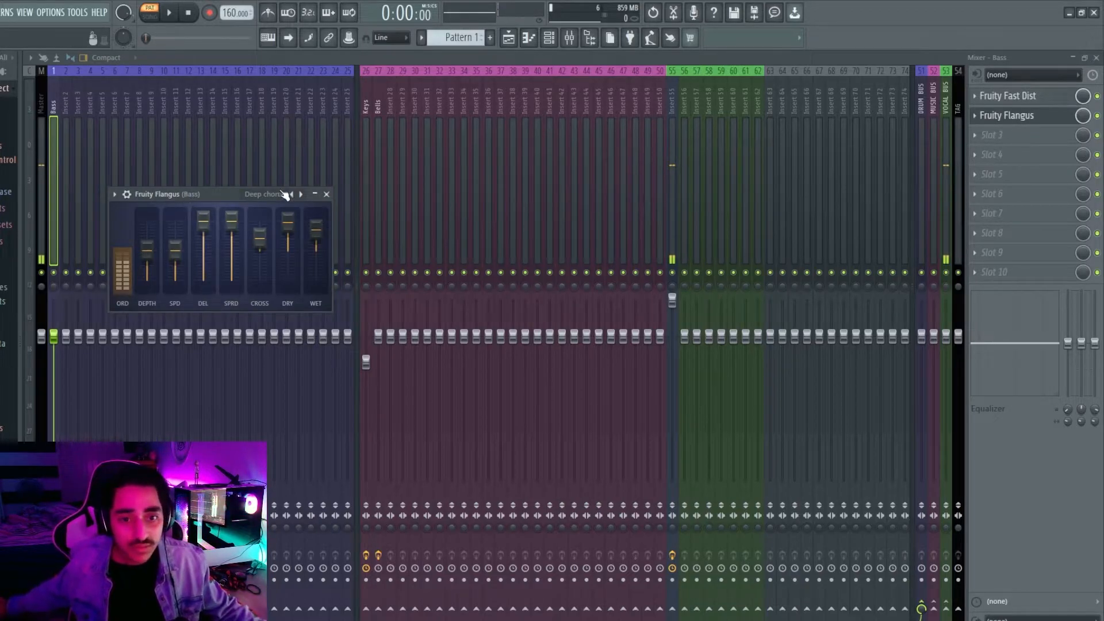
click(326, 194)
Draw four consecutive two-bar 3x Osc bass notes from bar 1 on A#3, A3, G3 and A3, matching the lowest chord notes.
key(F5)
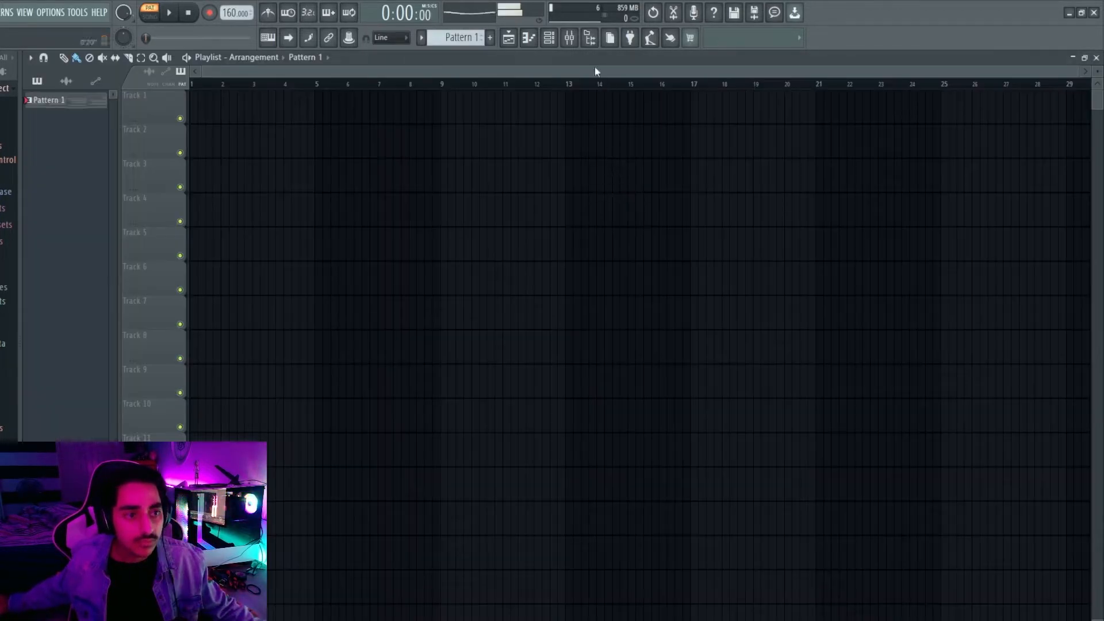
key(F7)
click(75, 402)
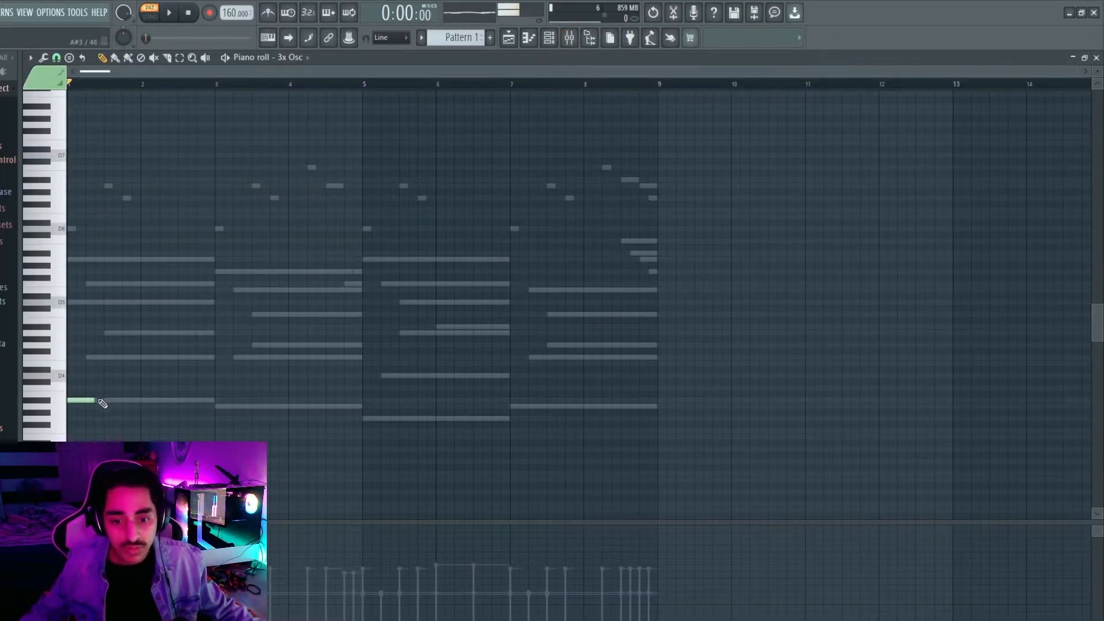
click(219, 406)
click(368, 419)
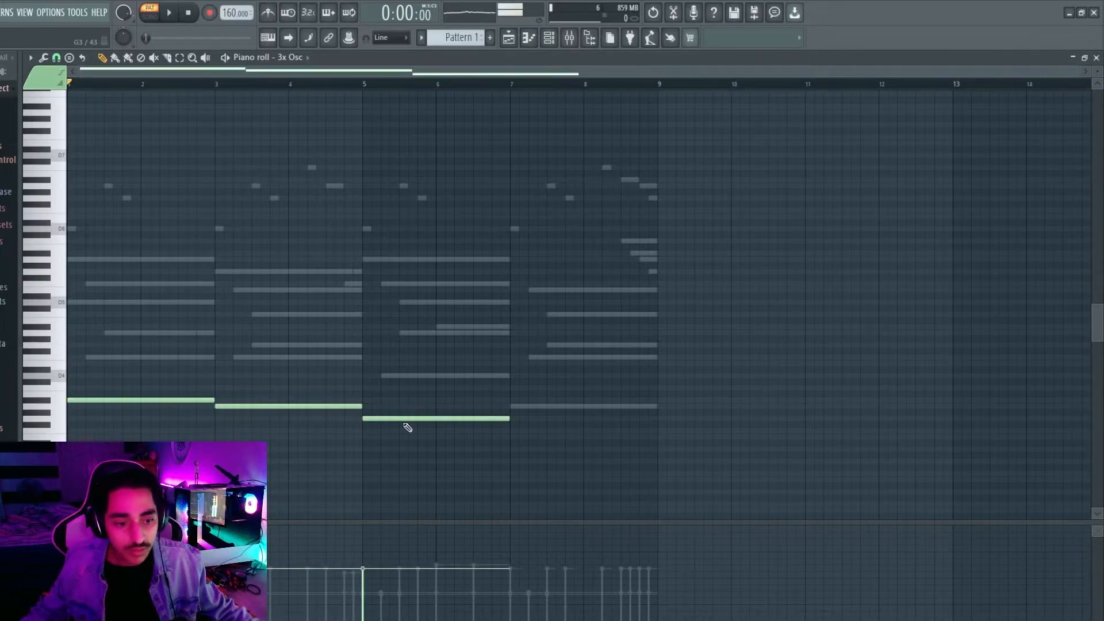
click(514, 407)
Play back the pattern to check the bass against the keys and bells in the channel rack.
click(170, 14)
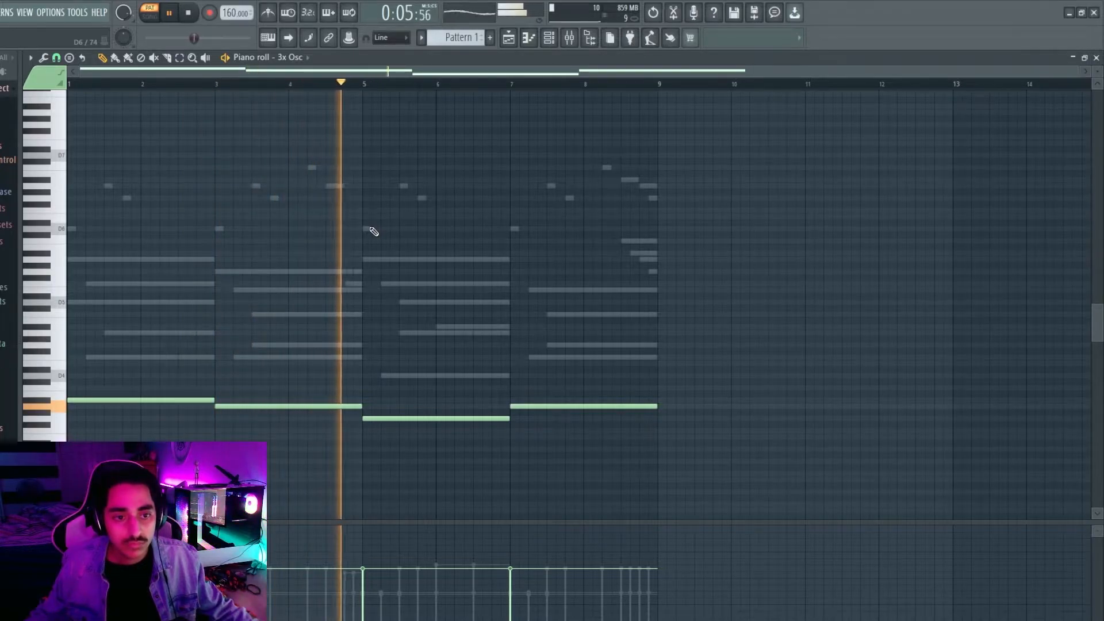
key(F6)
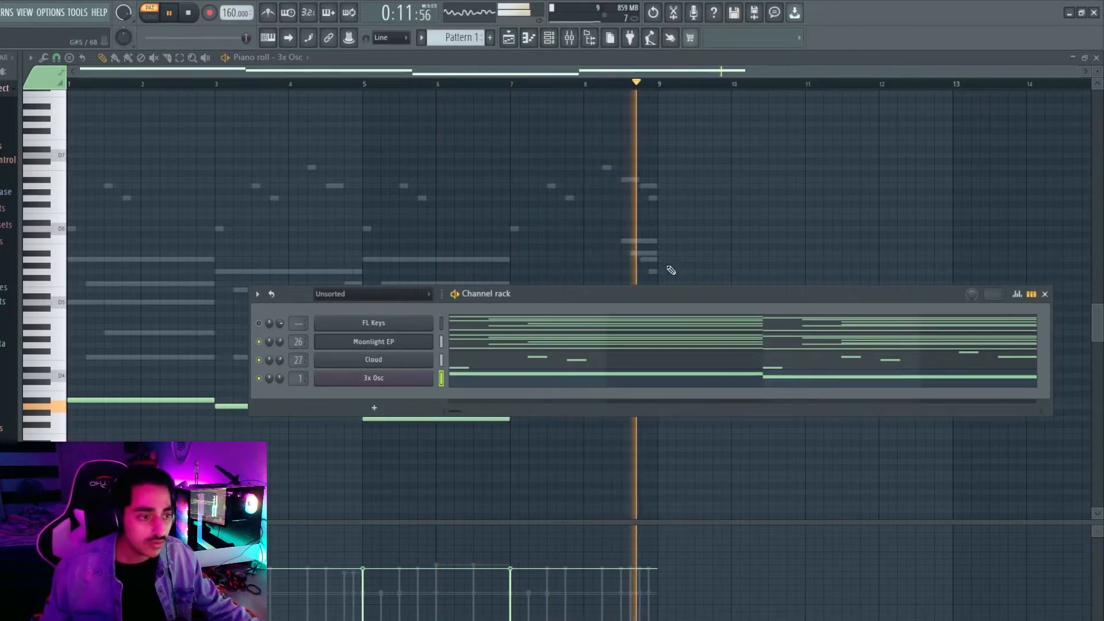
key(F6)
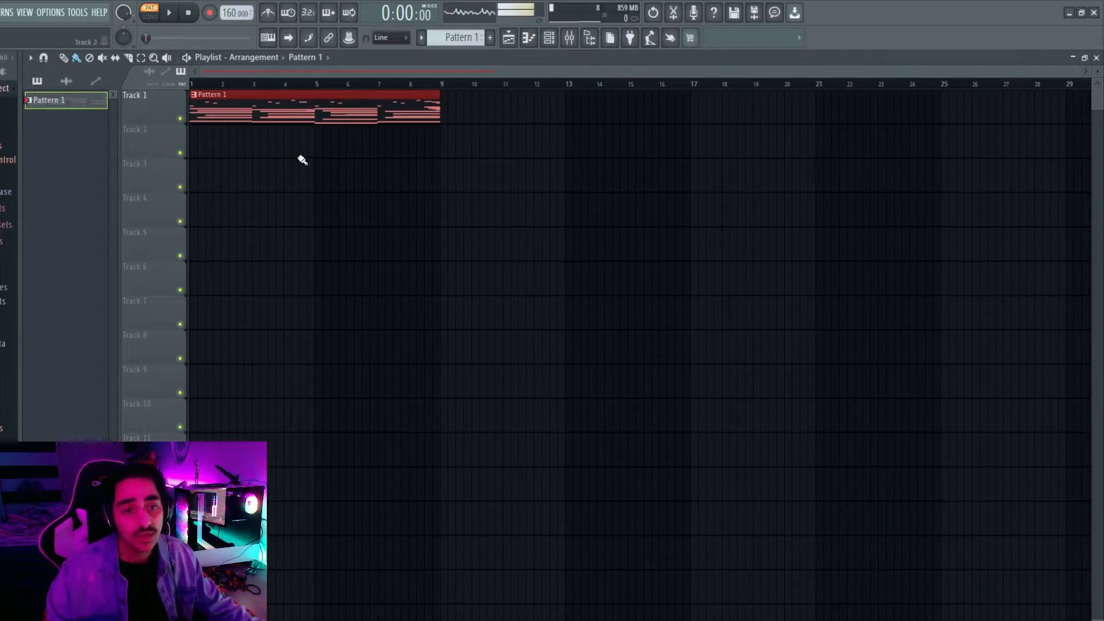
Consolidate playlist Track 1 from the track start into a 16Bit int stereo WAV, cutting the remainder.
right_click(143, 102)
click(142, 102)
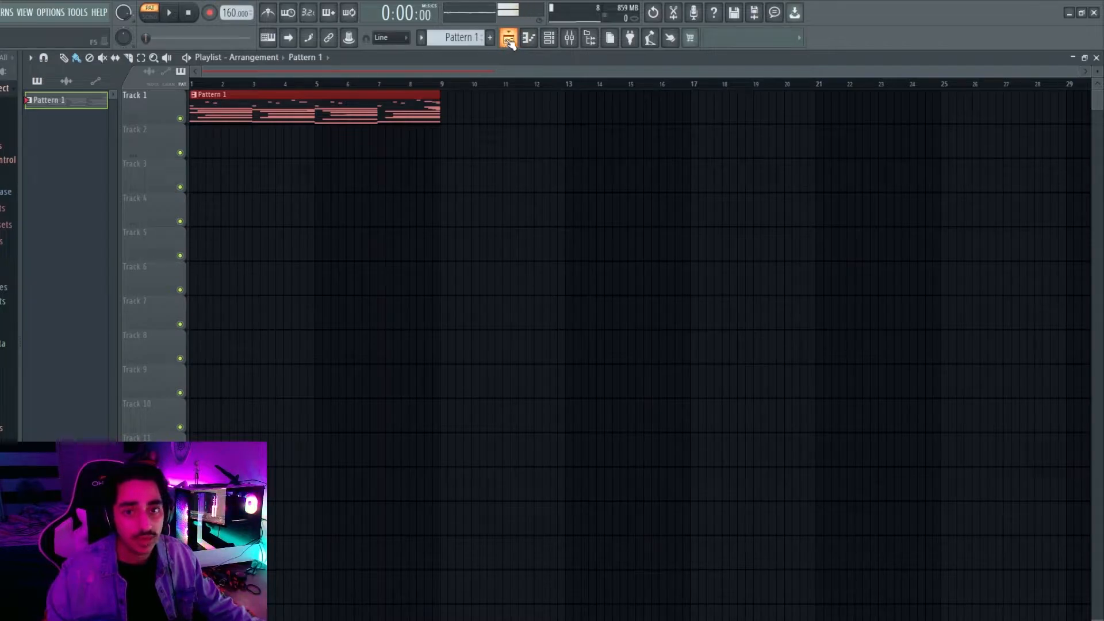
right_click(144, 106)
mouse_move(216, 278)
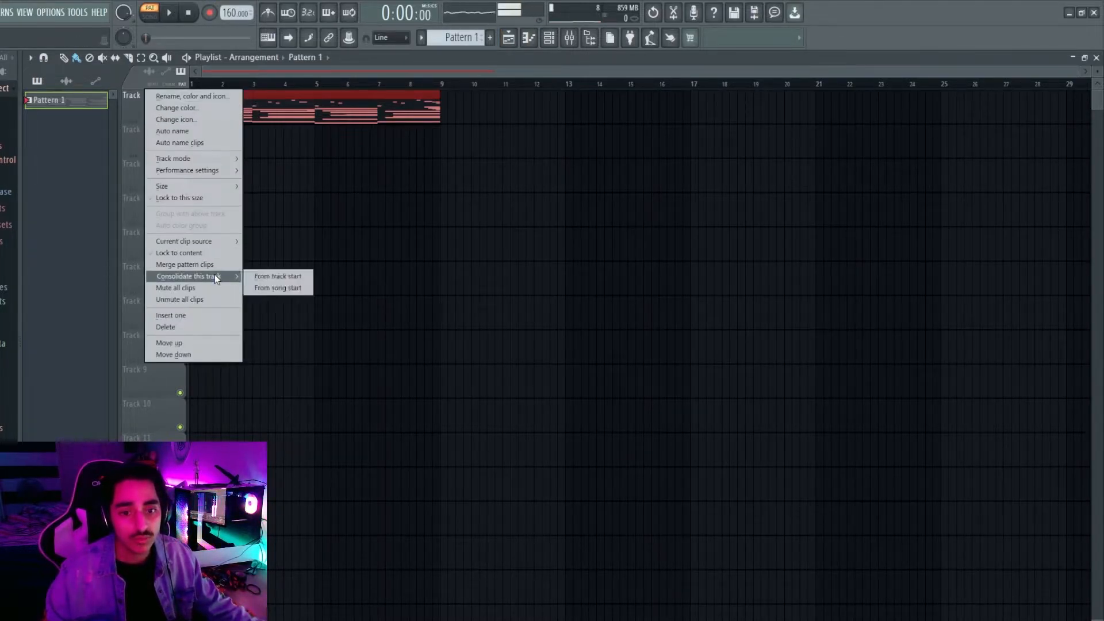
click(302, 275)
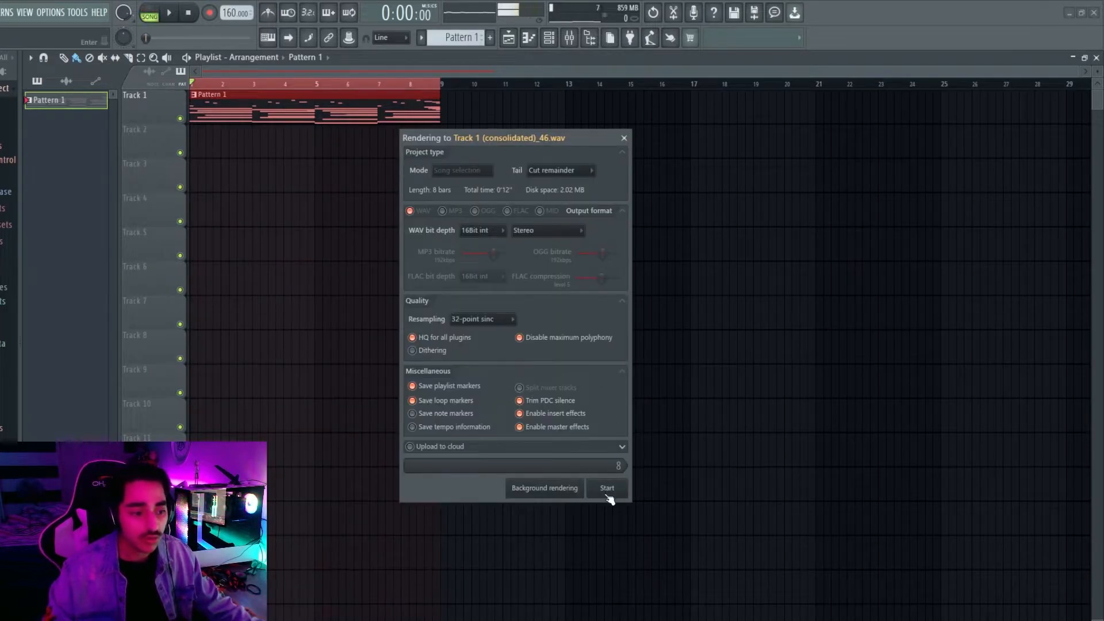
click(607, 490)
Play the consolidated clip briefly and inspect its channel settings.
click(165, 12)
key(space)
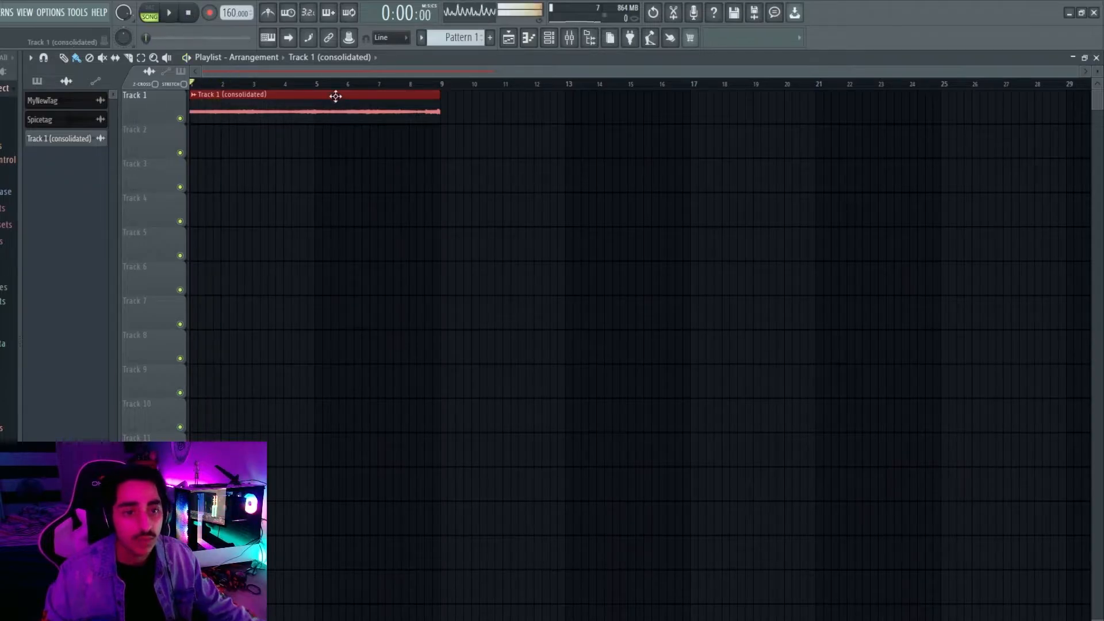
double_click(312, 108)
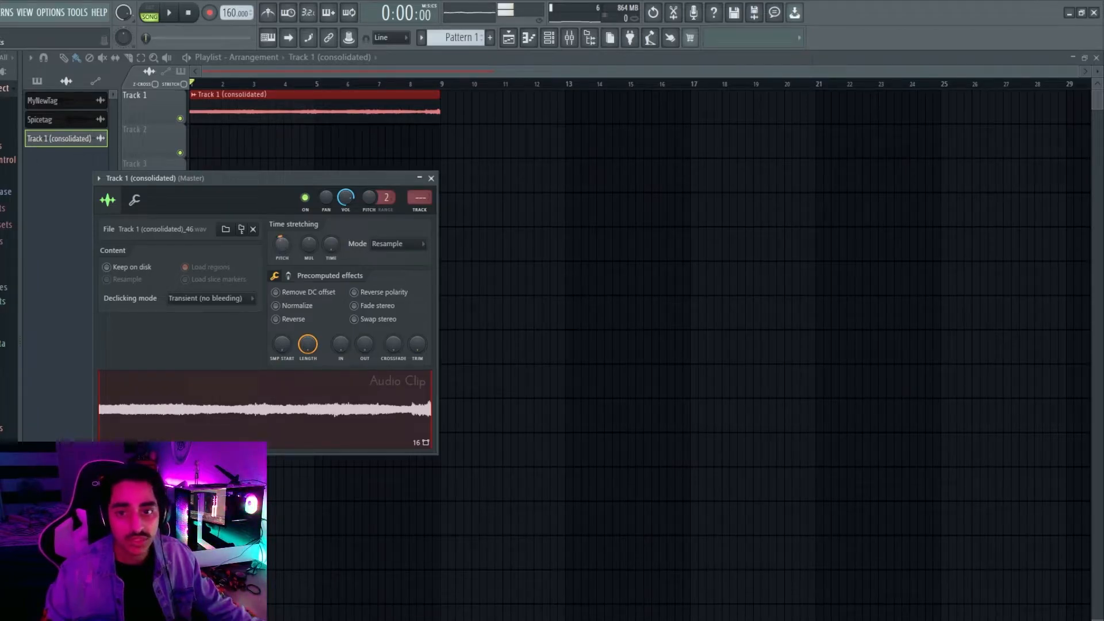
click(431, 178)
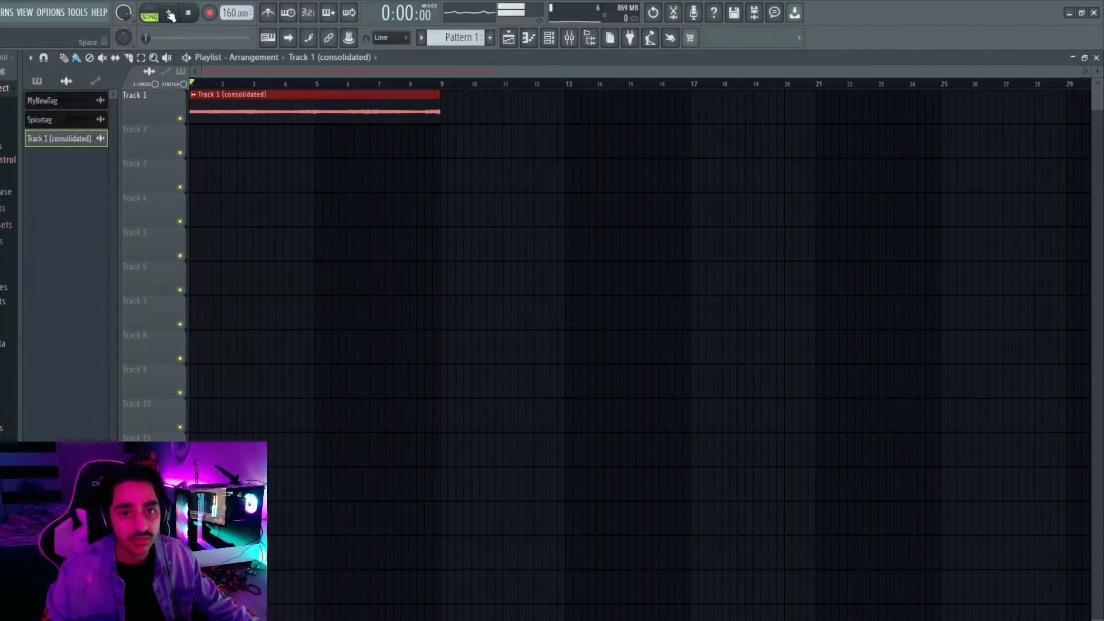
Play the consolidated clip with its time stretching mode set to Auto, and toggle its Reverse option.
click(171, 15)
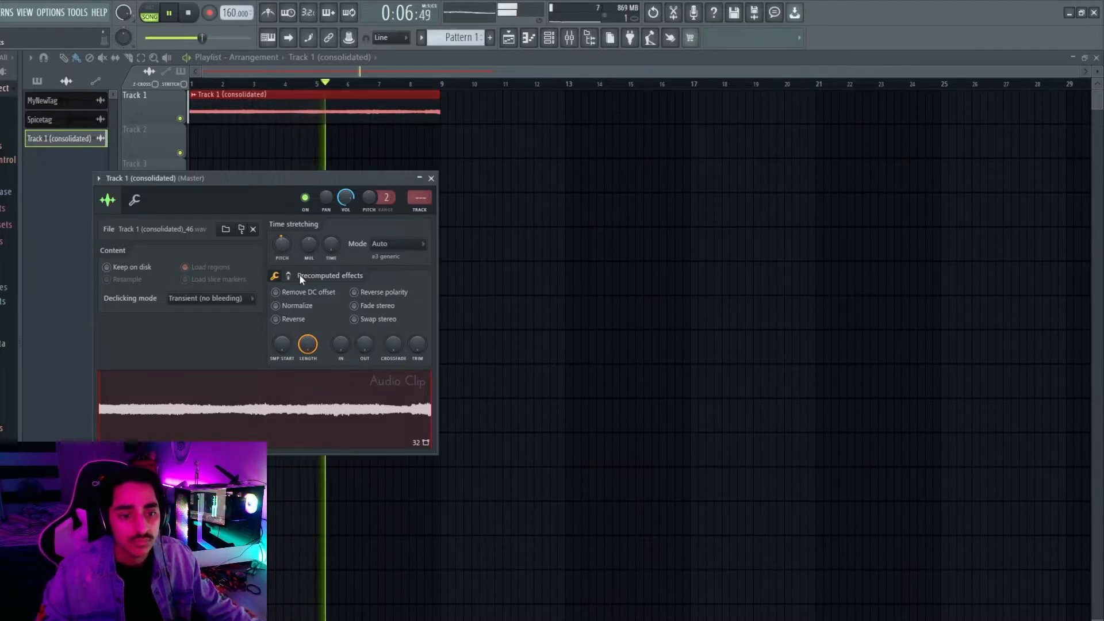
key(space)
click(284, 320)
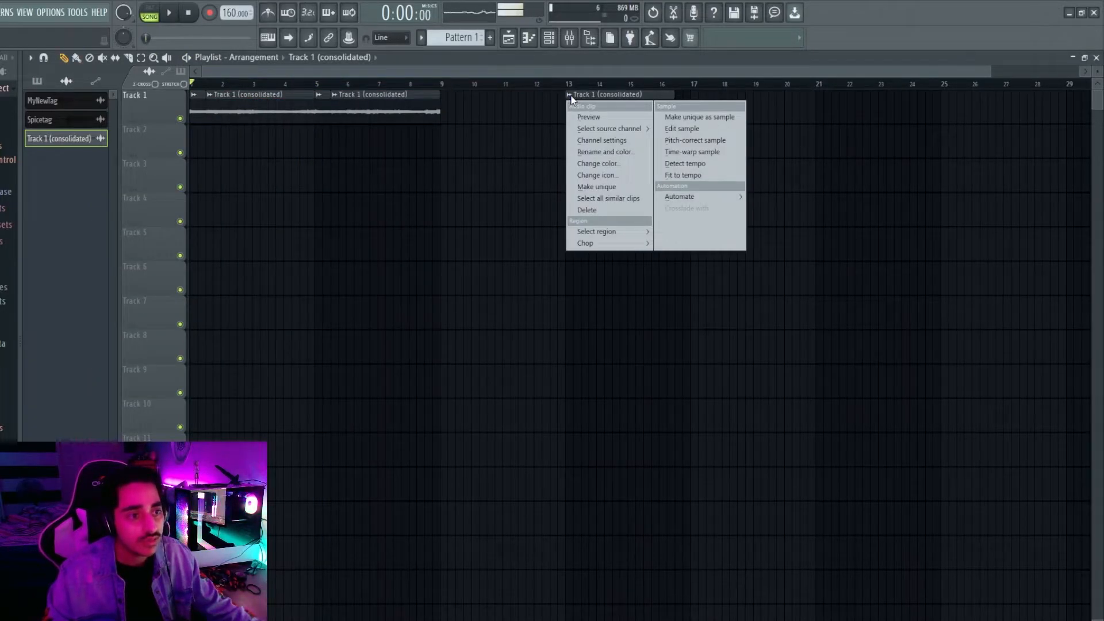
Make the clip copy at bar 13 unique and toggle Reverse in its own channel settings.
click(603, 188)
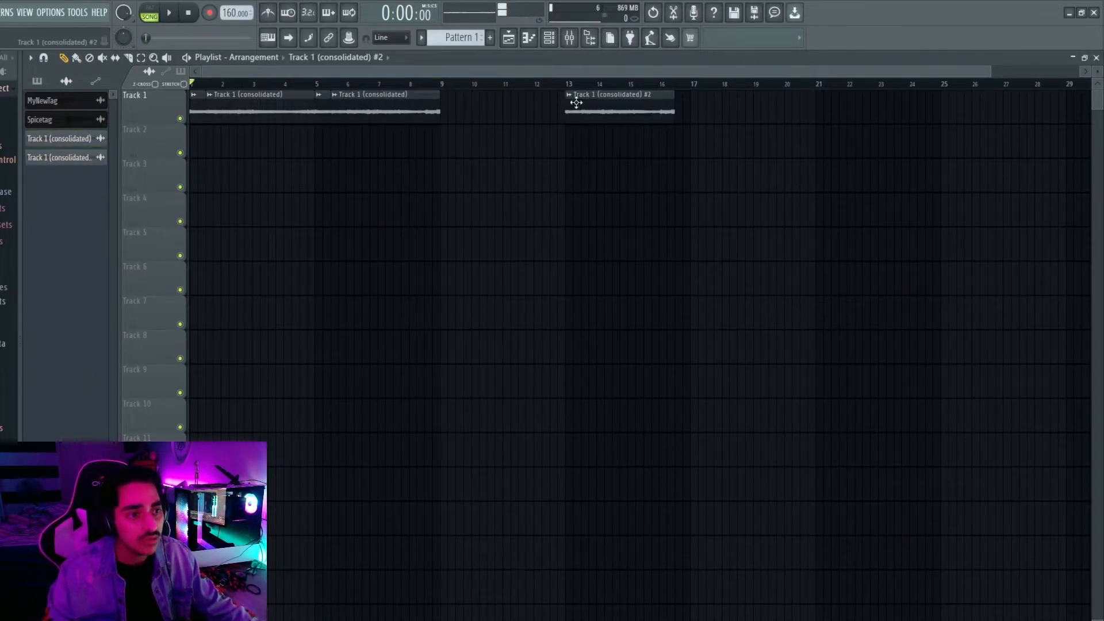
click(313, 335)
click(447, 195)
click(430, 179)
double_click(591, 103)
click(446, 195)
Rearrange Track 1 so the unique clip starts at bar 1 with the consolidated clips directly behind it, and play the arrangement.
drag(568, 99, 439, 92)
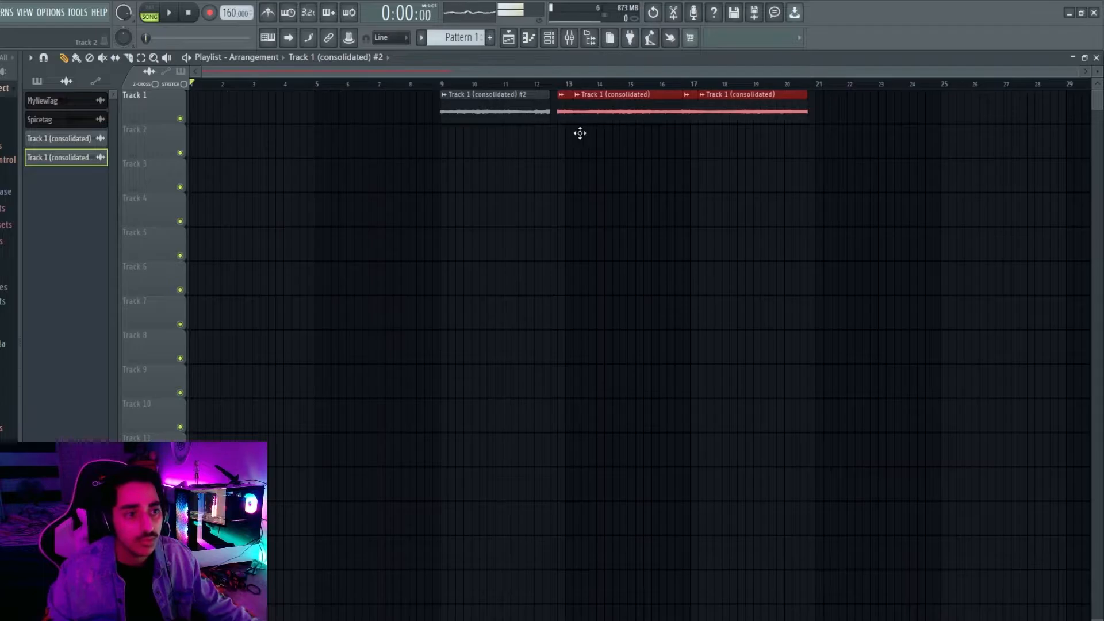
drag(579, 132, 587, 132)
drag(513, 118, 316, 111)
key(space)
drag(895, 141, 574, 115)
drag(610, 105, 362, 102)
click(353, 163)
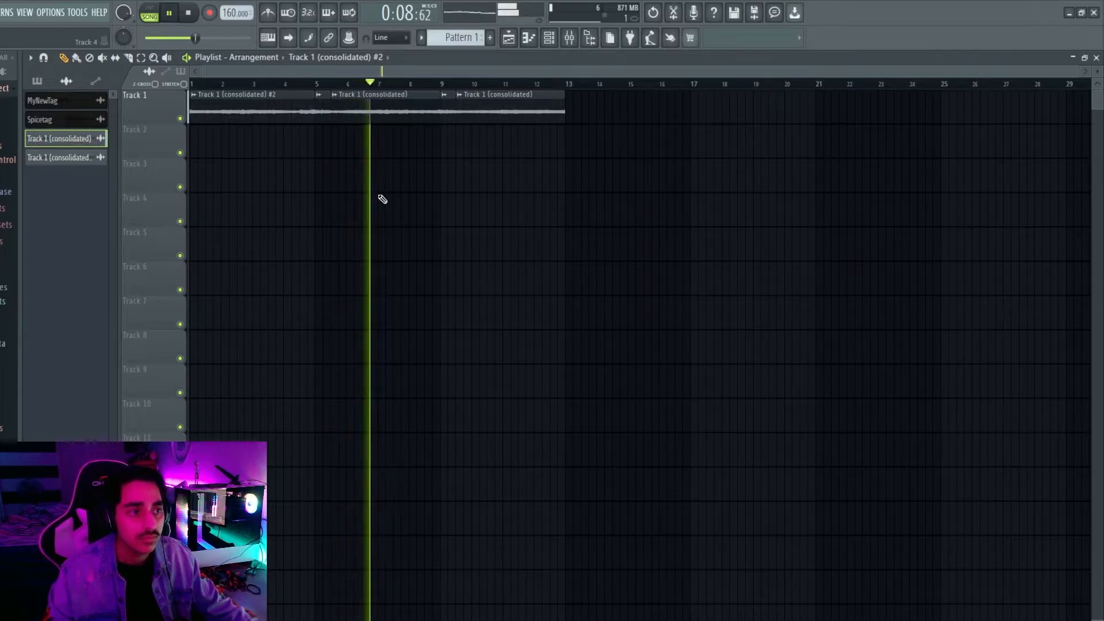
key(space)
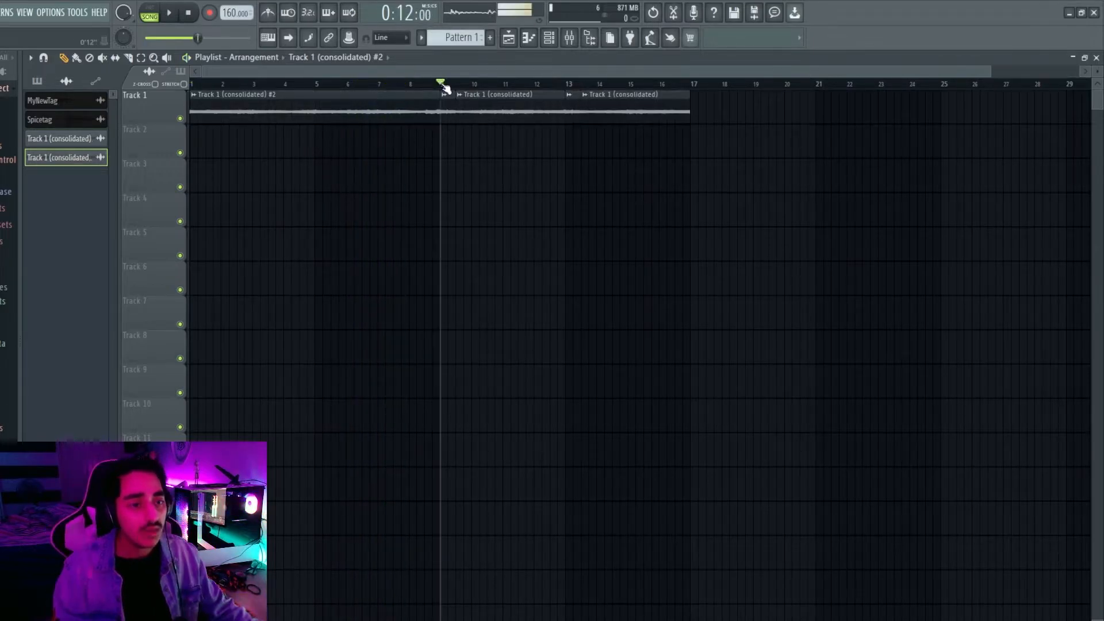
Select bars 9 to 16 on the playlist timeline and create an empty Pattern 2.
drag(442, 85, 689, 89)
click(549, 38)
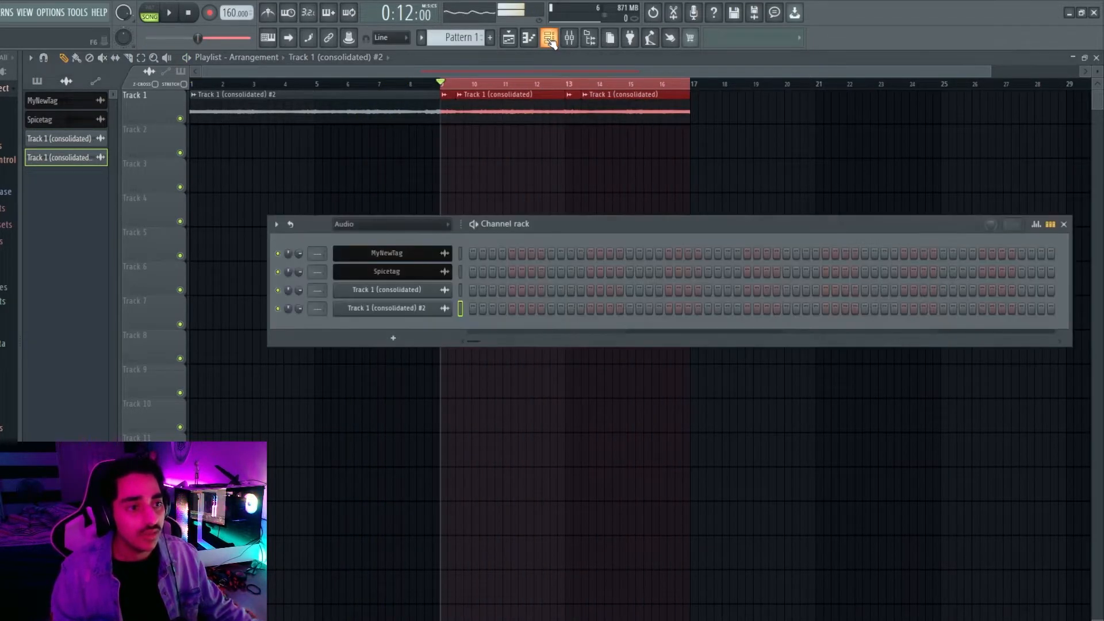
click(459, 41)
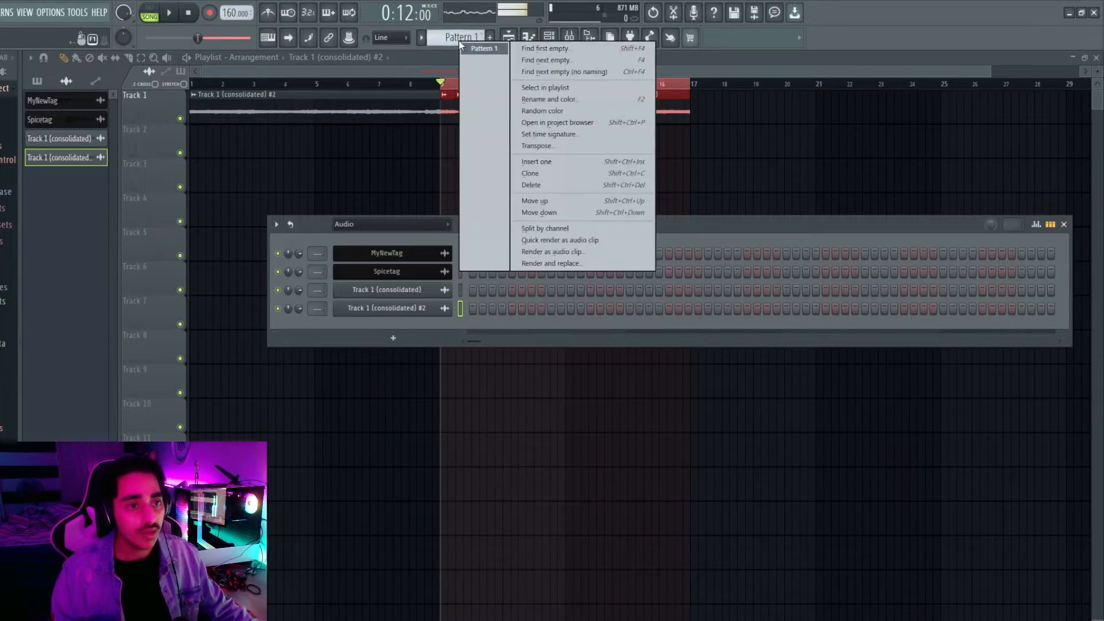
click(568, 56)
key(Return)
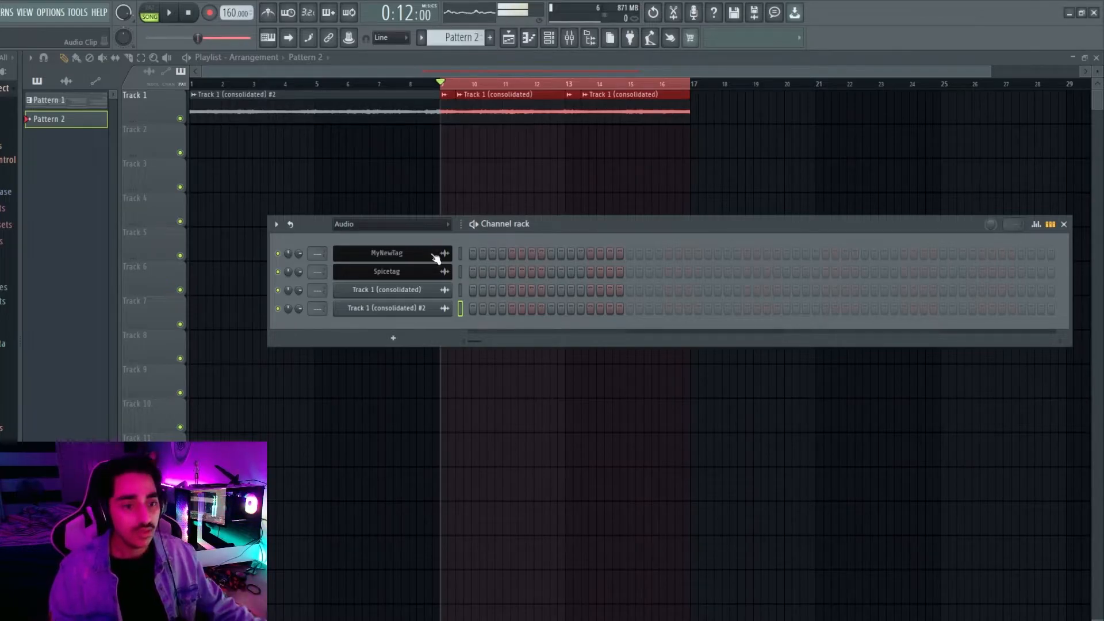
Set the channel rack filter to All and switch to Pattern 1 to view its notes.
click(401, 224)
click(402, 237)
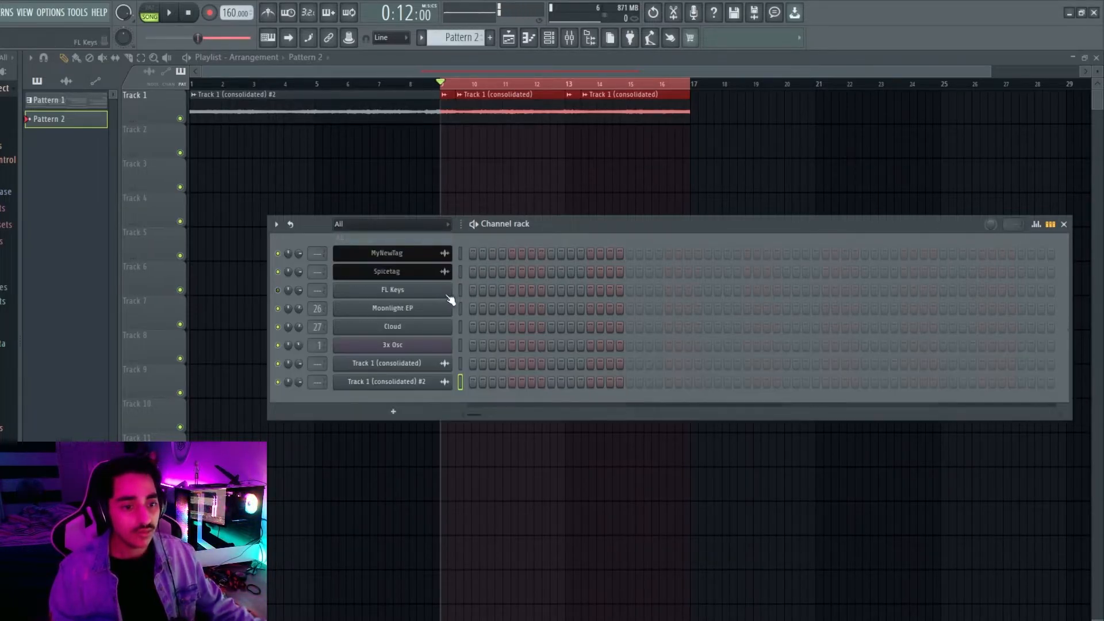
right_click(476, 35)
click(505, 45)
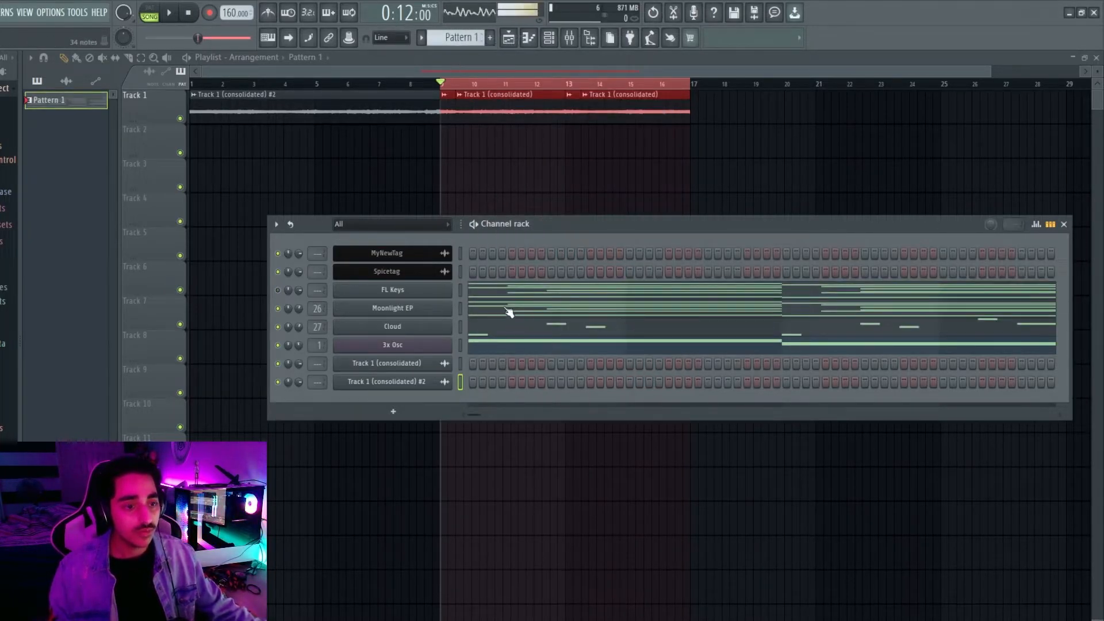
Switch to the first empty pattern, Pattern 2, and place it on Track 2 extended across bars 9 to 16.
right_click(467, 41)
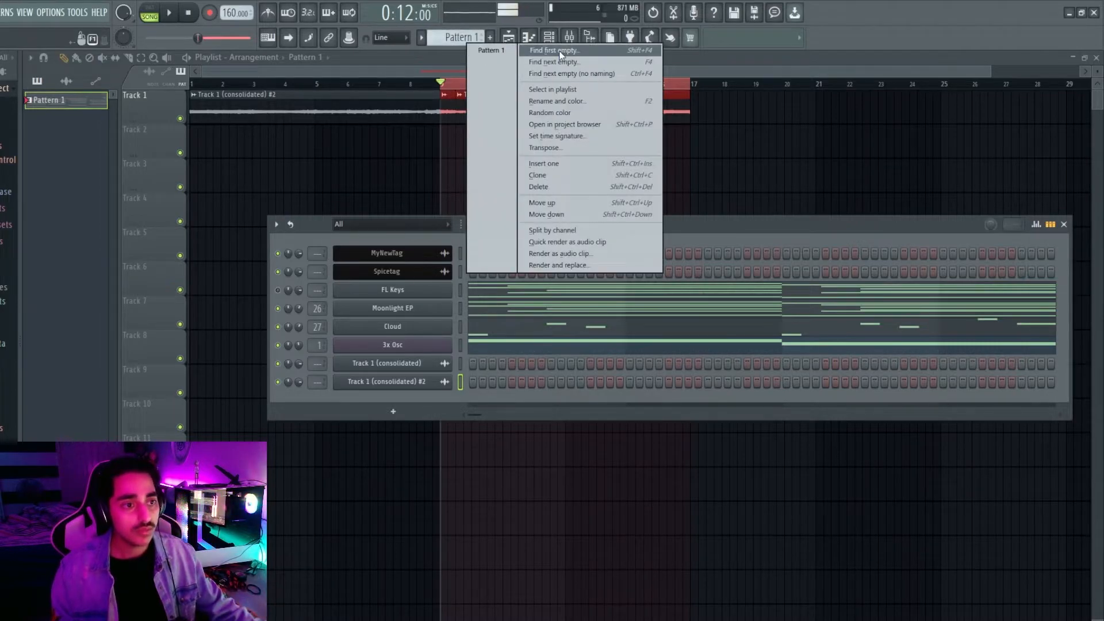
click(556, 51)
key(Return)
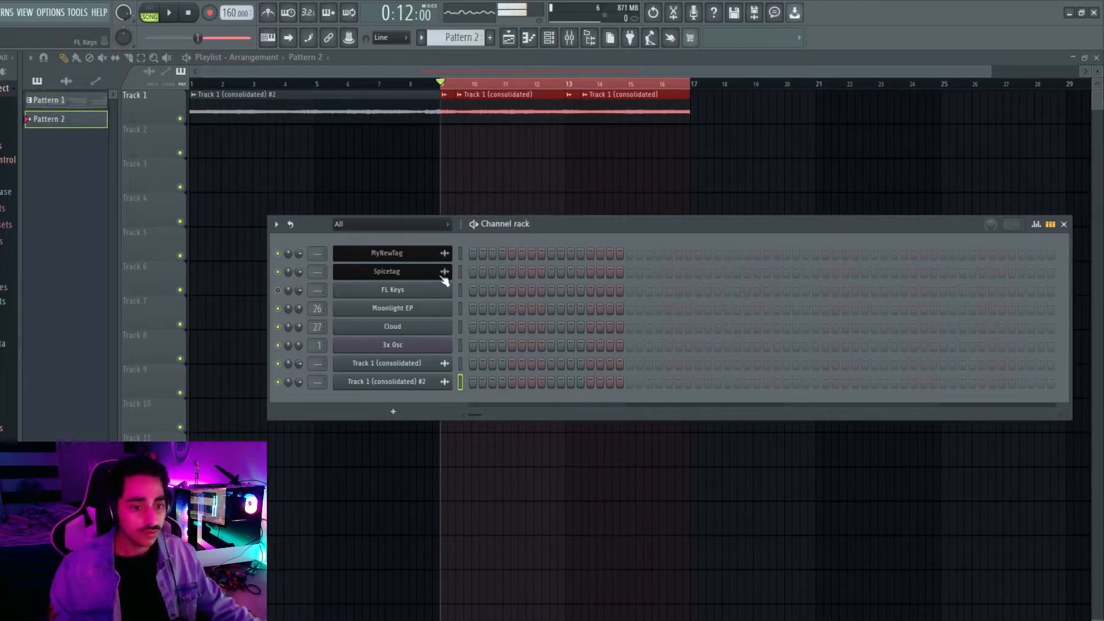
click(443, 134)
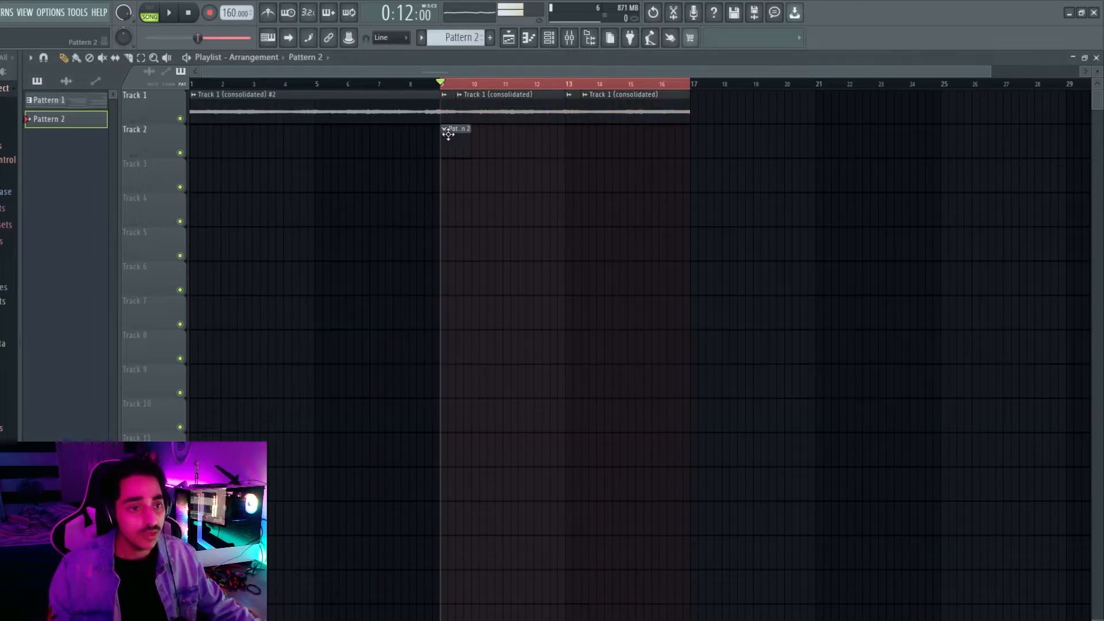
drag(469, 136, 689, 136)
drag(462, 37, 462, 46)
drag(343, 145, 212, 160)
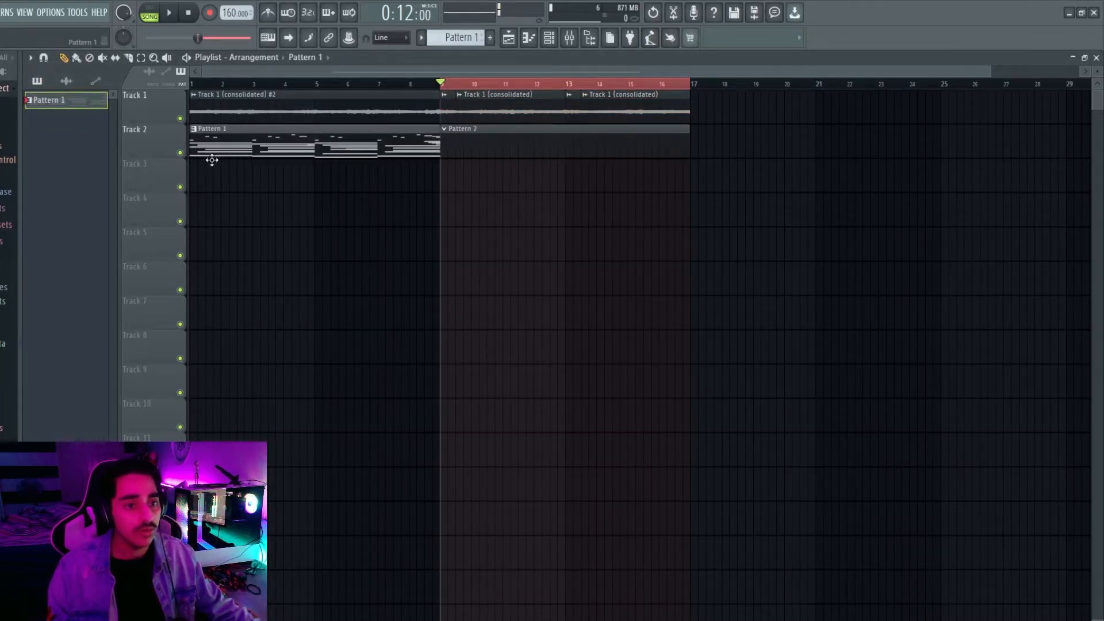
right_click(241, 139)
key(F4)
click(512, 150)
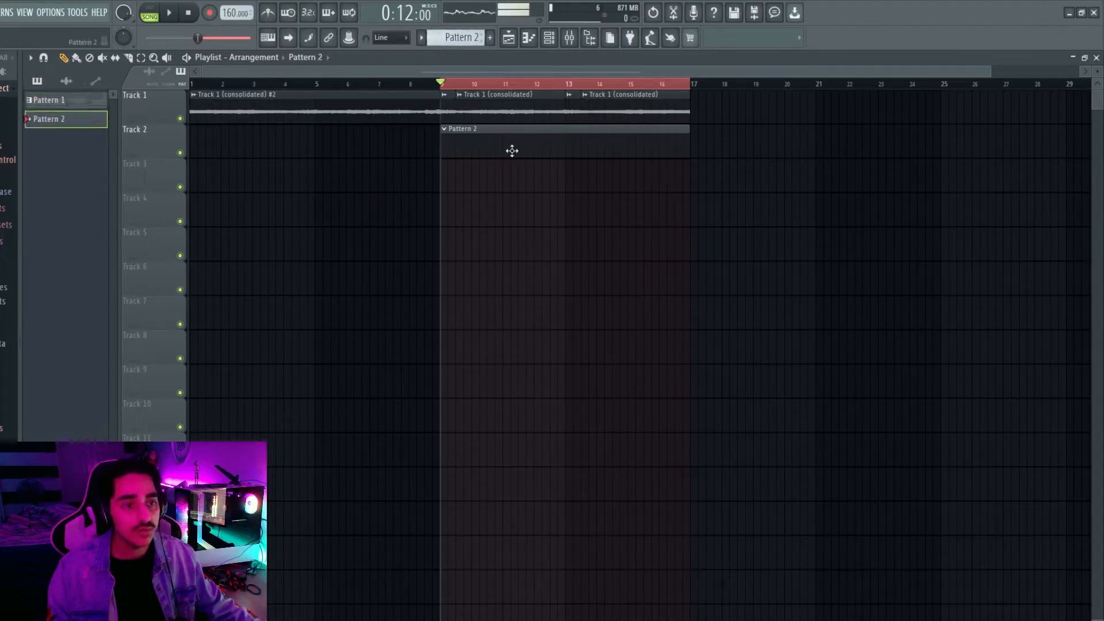
click(563, 39)
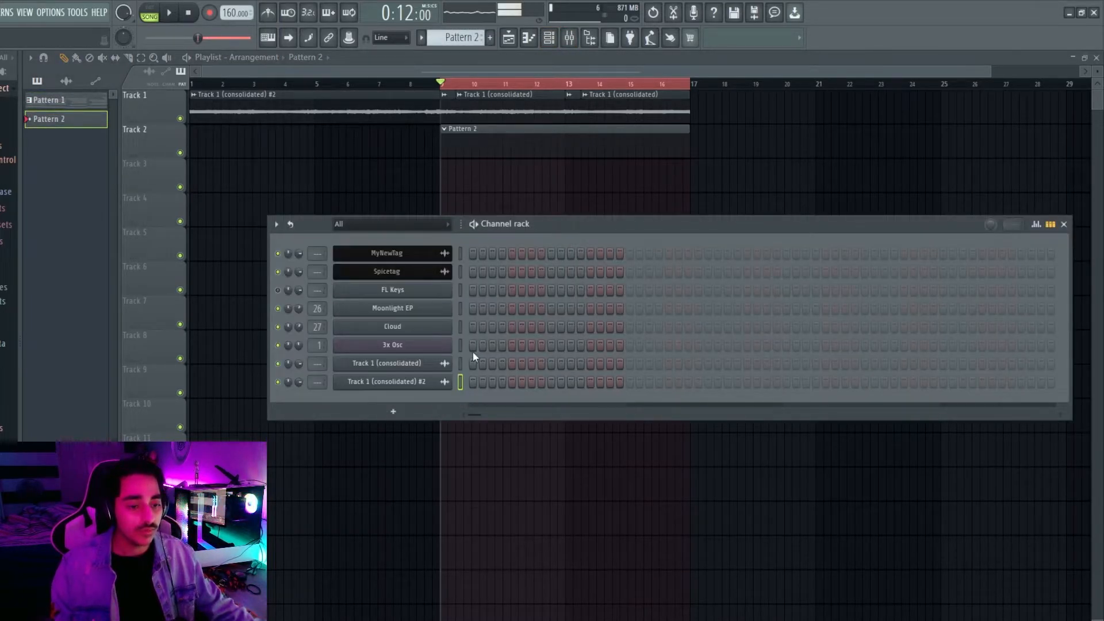
key(F6)
Place Pattern 1 at bar 1 of Track 4 and split it by channel into separate patterns.
right_click(469, 37)
click(499, 44)
drag(426, 209, 250, 210)
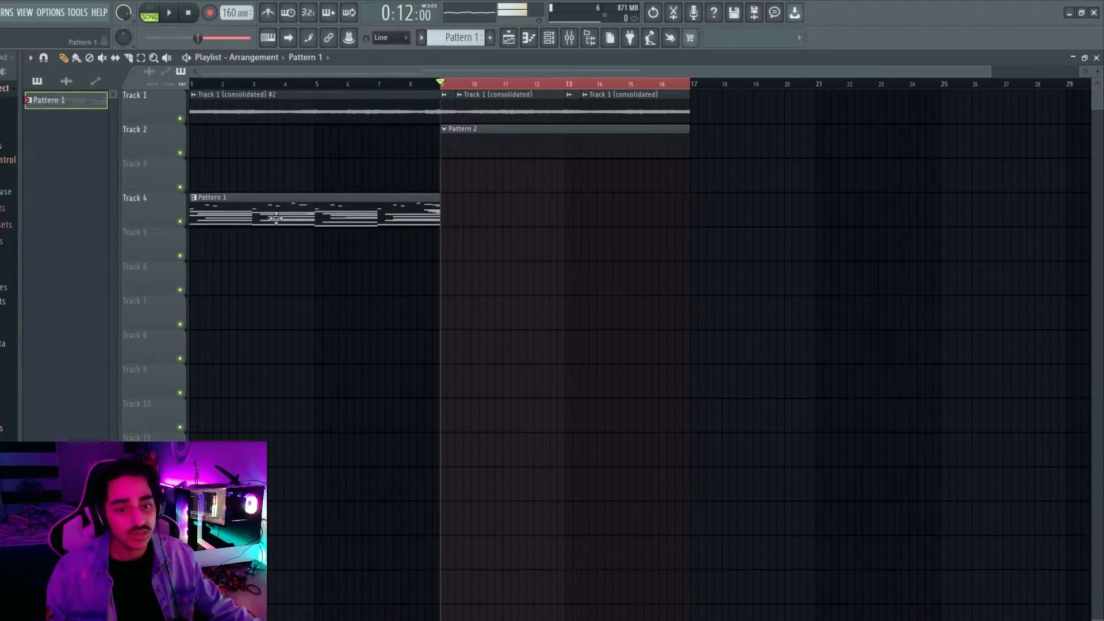
right_click(460, 35)
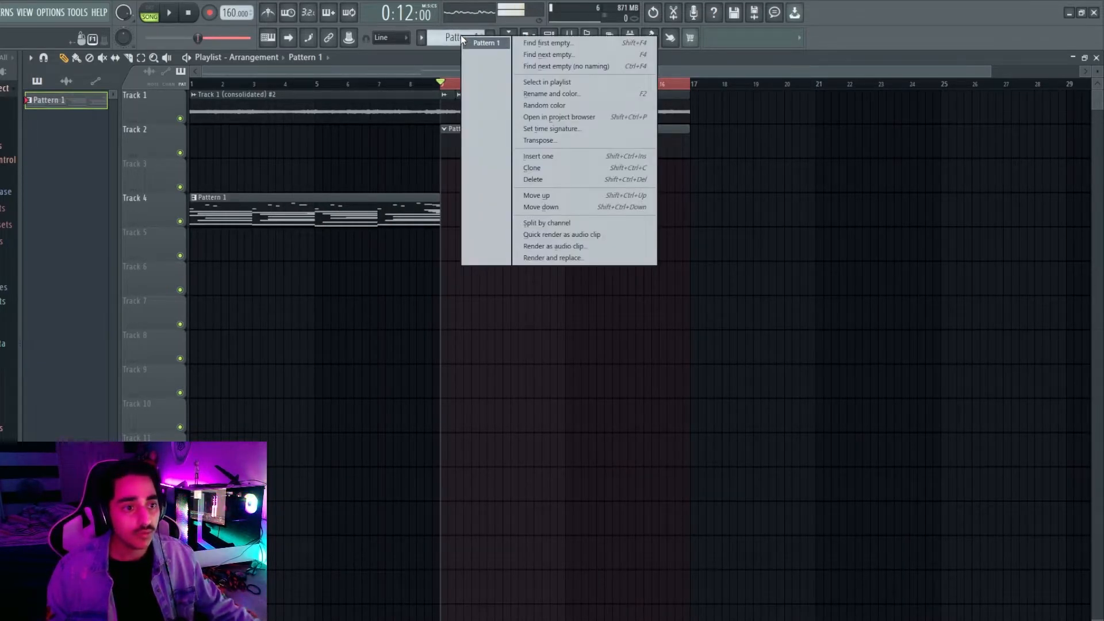
click(607, 223)
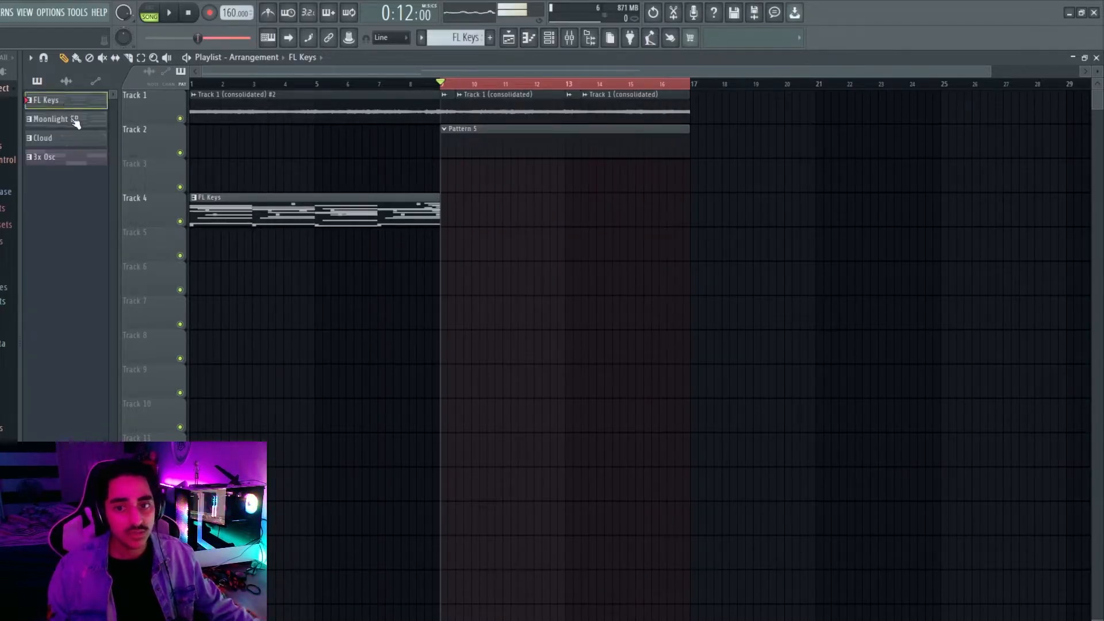
Delete the FL Keys clip from Track 4 and show the Moonlight EP pattern in the channel rack.
right_click(326, 209)
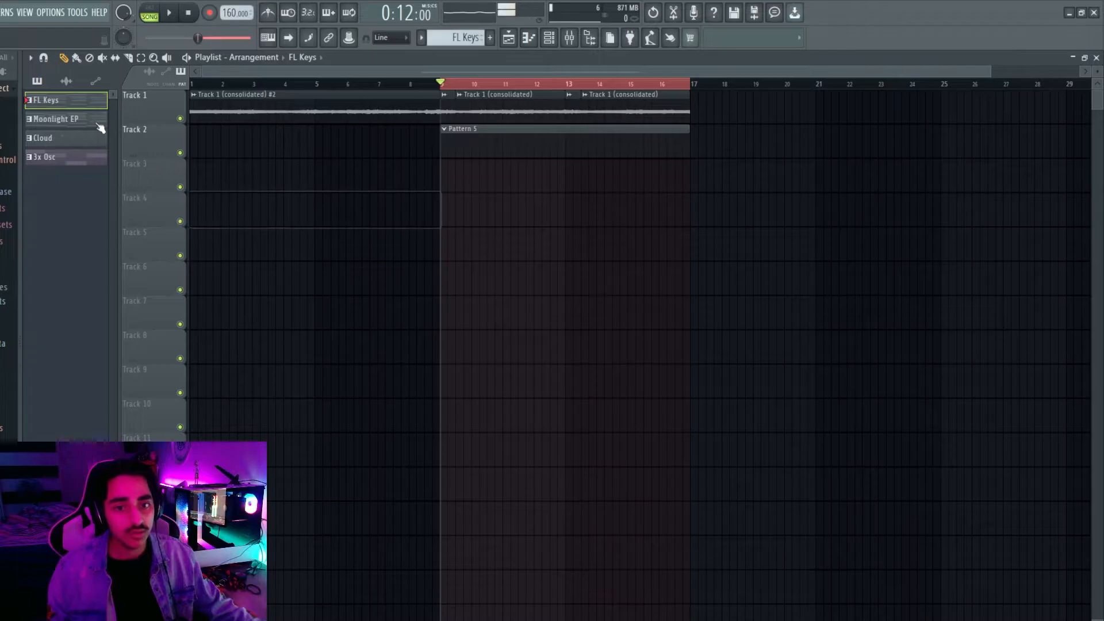
click(99, 123)
click(550, 39)
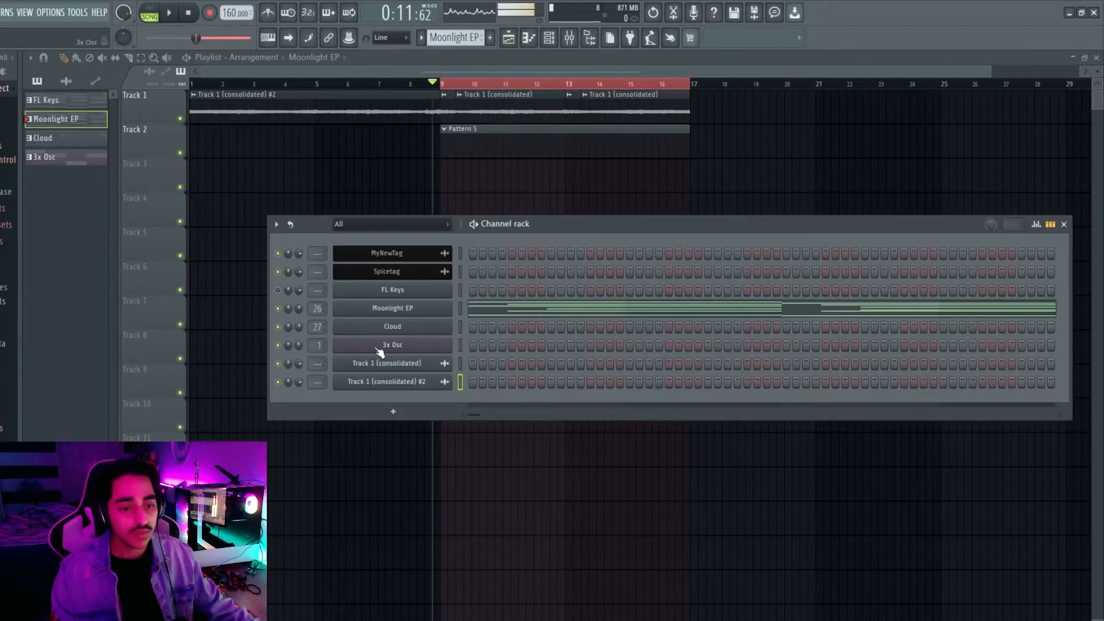
Add a Lead Arcade channel, route it to mixer track 28 and name that track Lead.
click(398, 413)
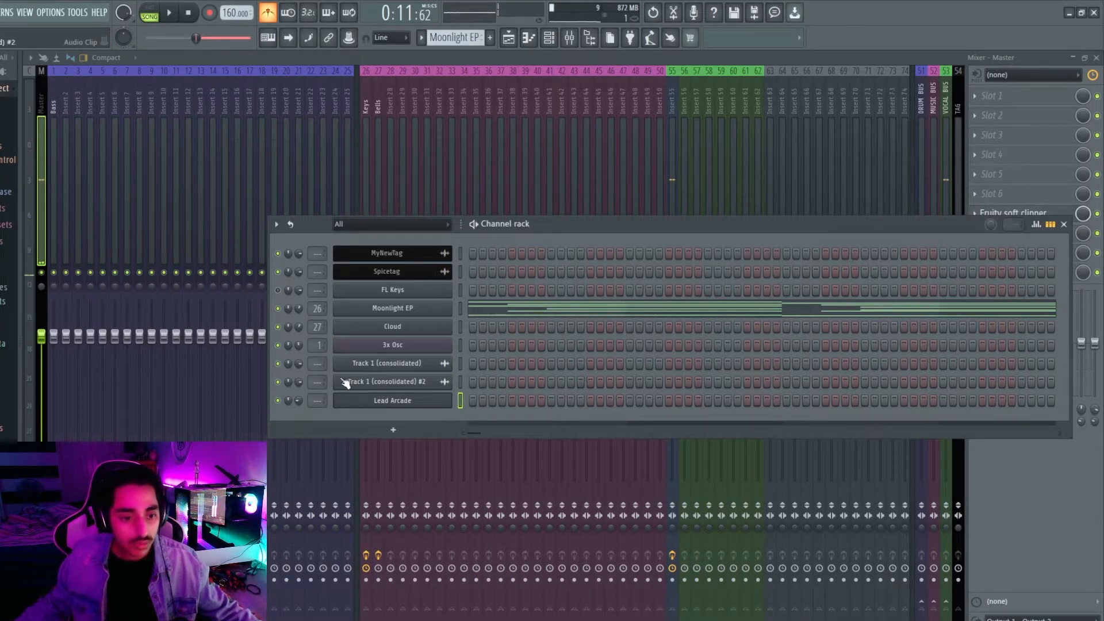
drag(317, 400, 317, 369)
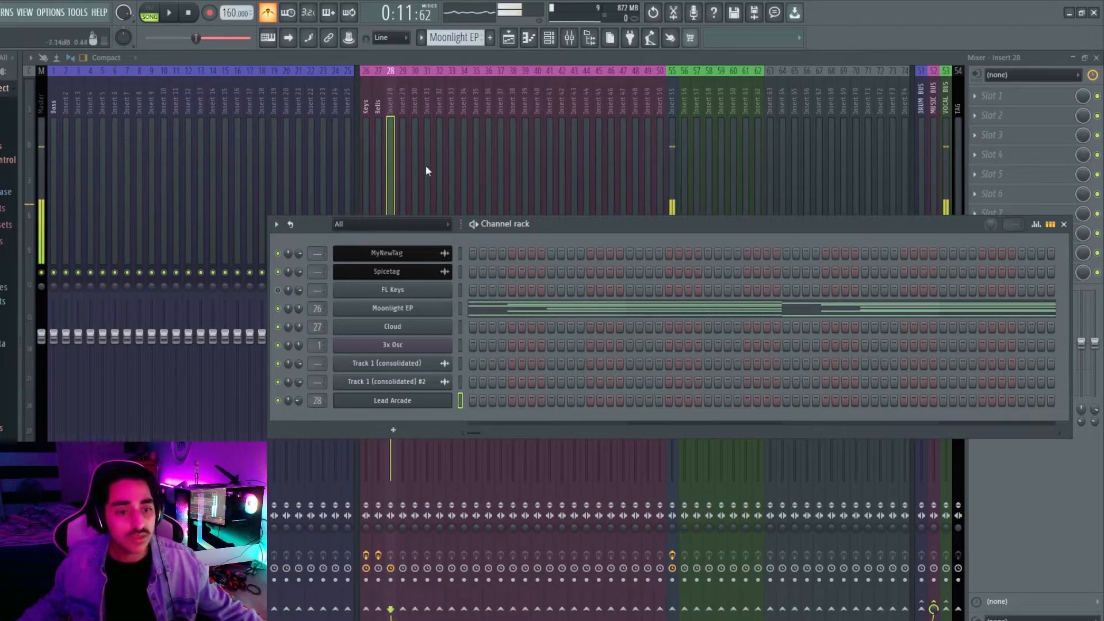
click(391, 89)
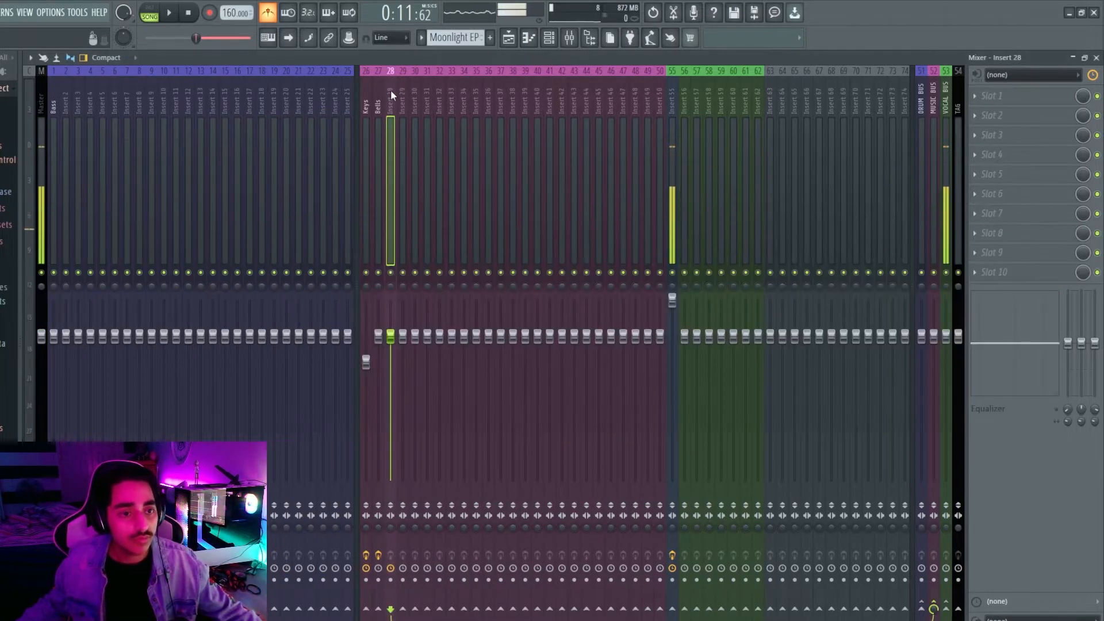
Load Fruity Reeverb 2 into the first effect slot of the Lead mixer track.
click(987, 102)
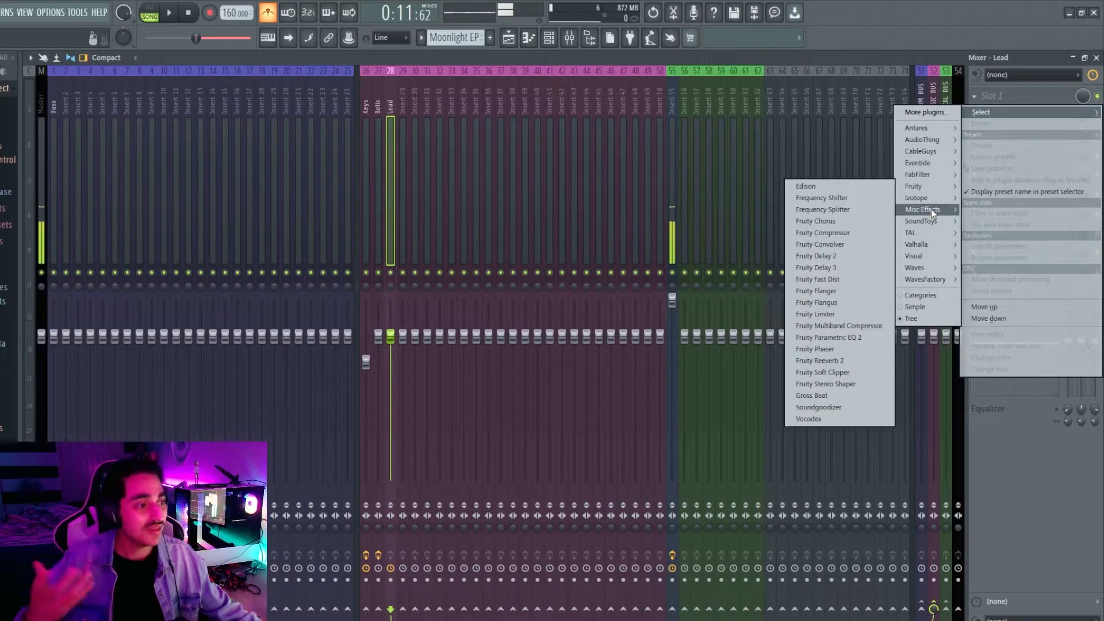
mouse_move(940, 212)
mouse_move(920, 186)
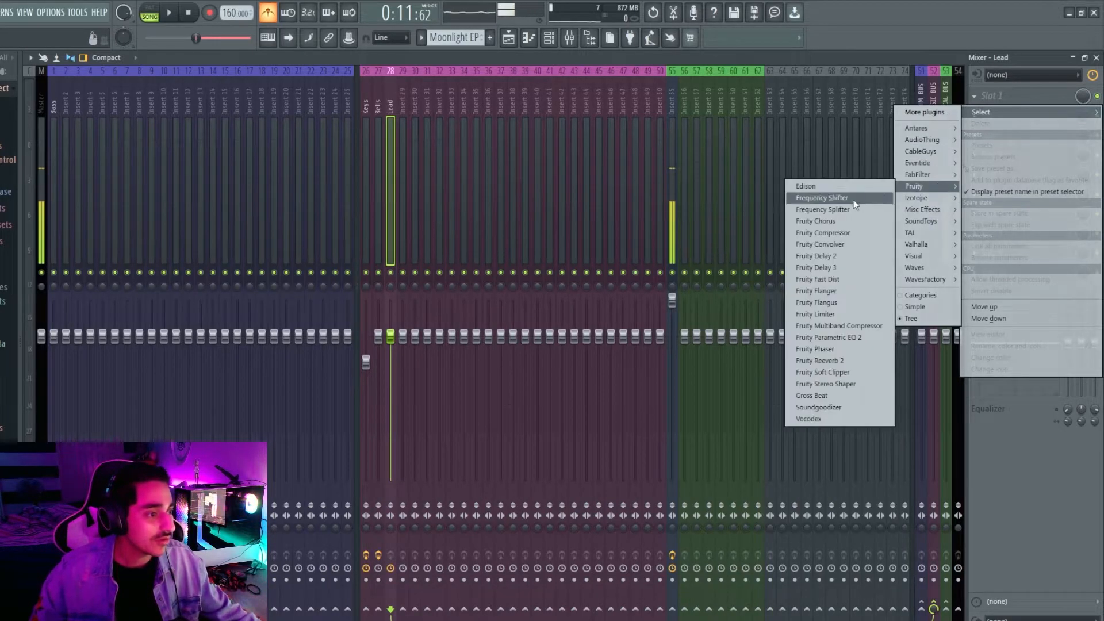
click(845, 362)
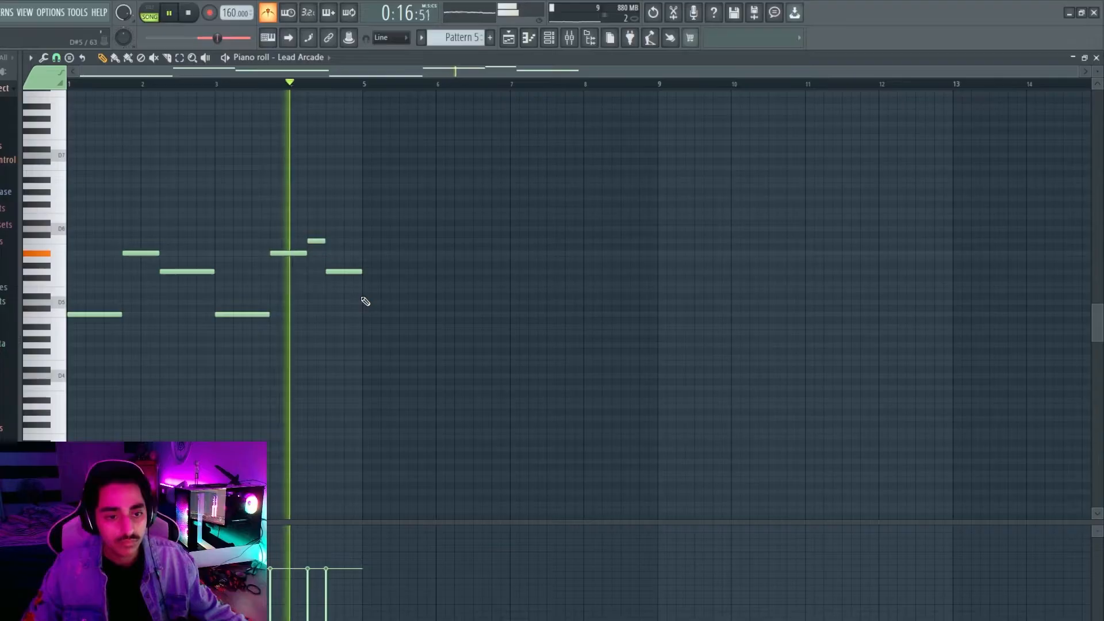
Shorten the lead melody's last note, add a lower closing note after it and duplicate the four-bar phrase to fill eight bars.
key(space)
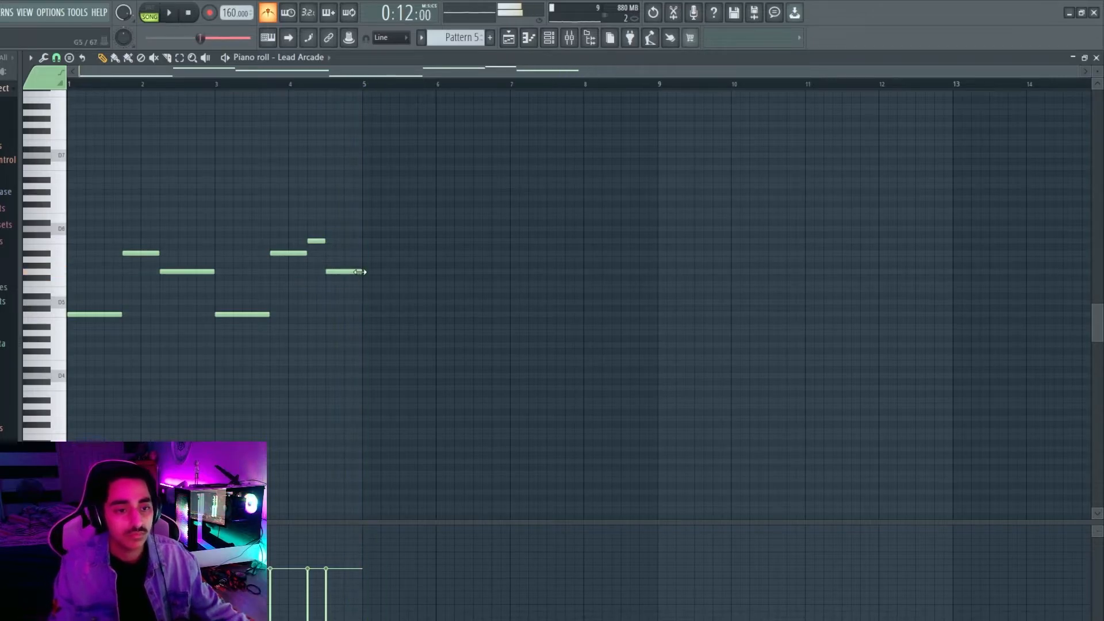
key(space)
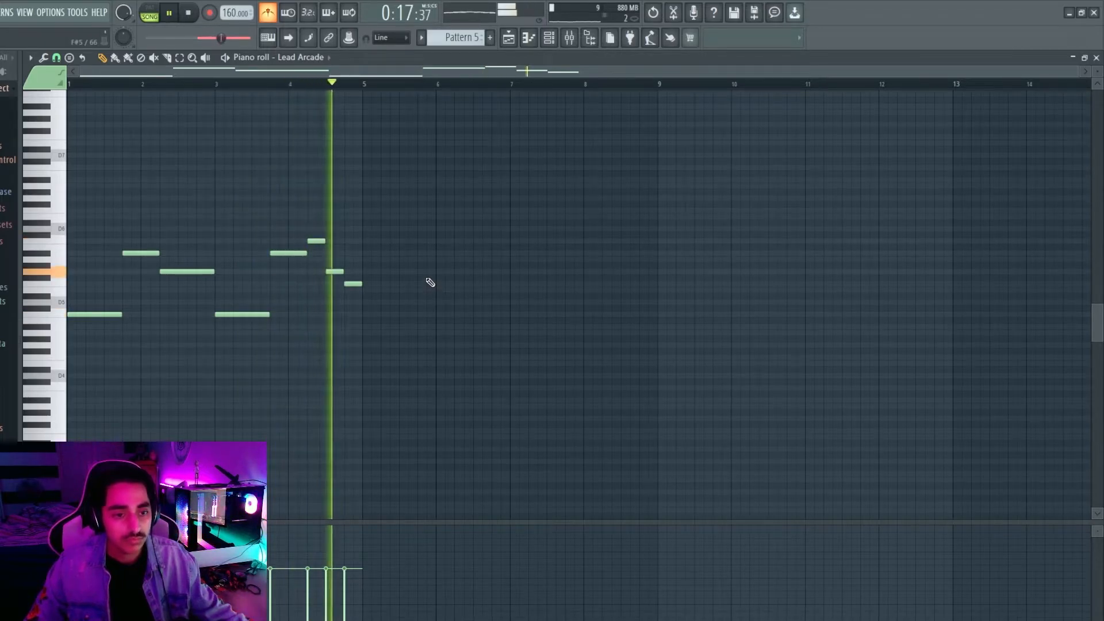
key(space)
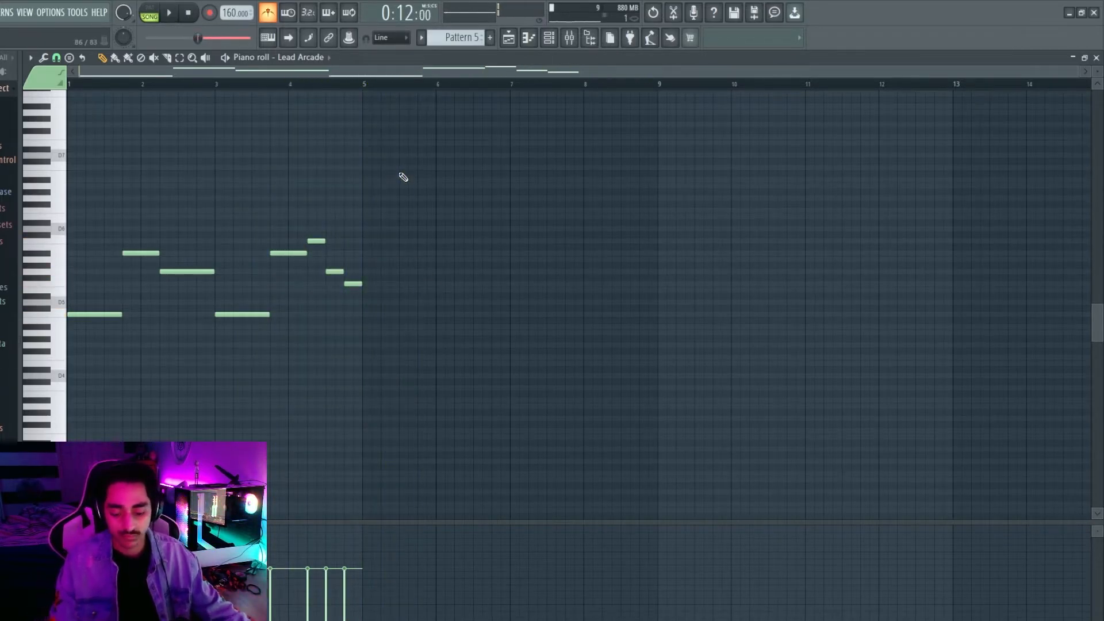
key(ctrl+b)
click(598, 168)
right_click(598, 168)
Play the arrangement from bar 1 and from just before bar 9 to hear the lead with the consolidated melody.
key(F5)
drag(442, 84, 192, 85)
key(space)
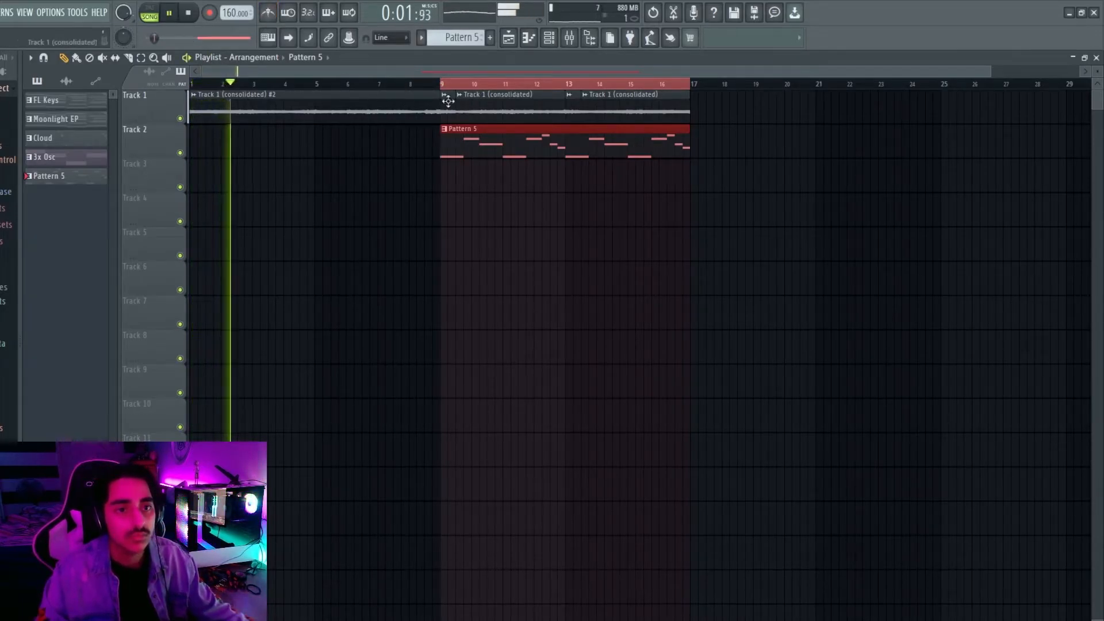
click(430, 84)
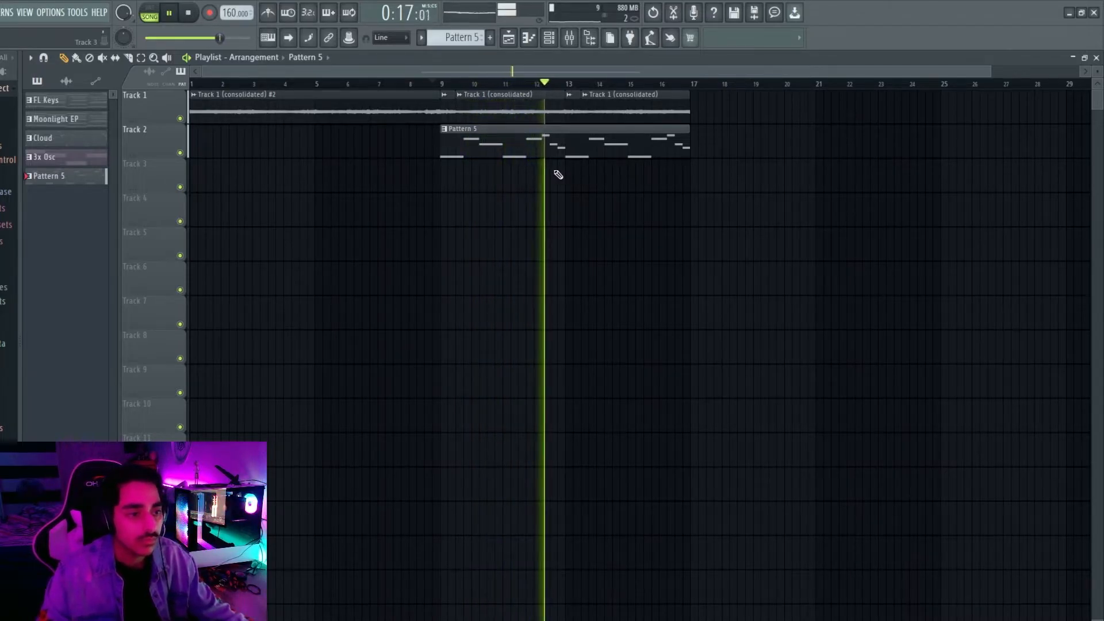
Transpose all of Lead Arcade's notes up one octave in its piano roll.
click(549, 38)
click(488, 395)
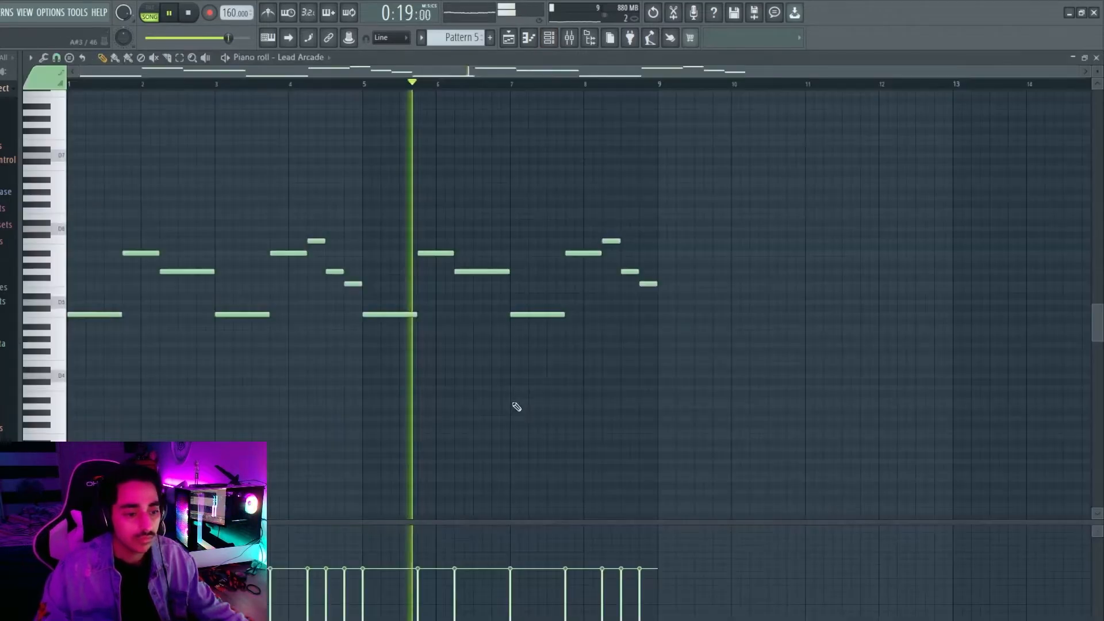
key(ctrl+Up)
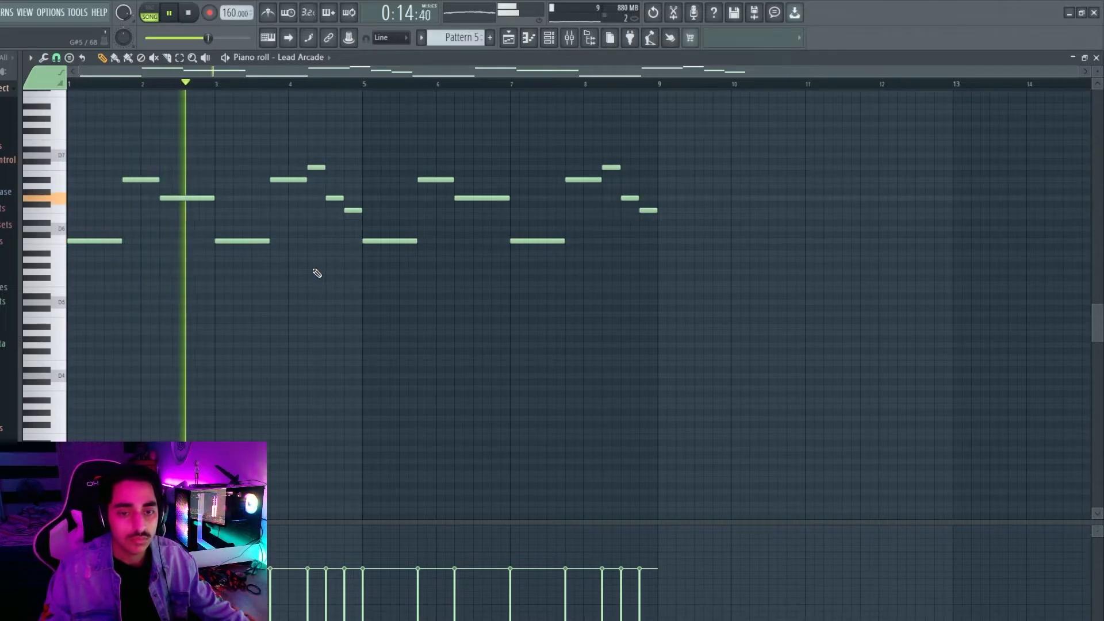
scroll(325, 299, up, 3)
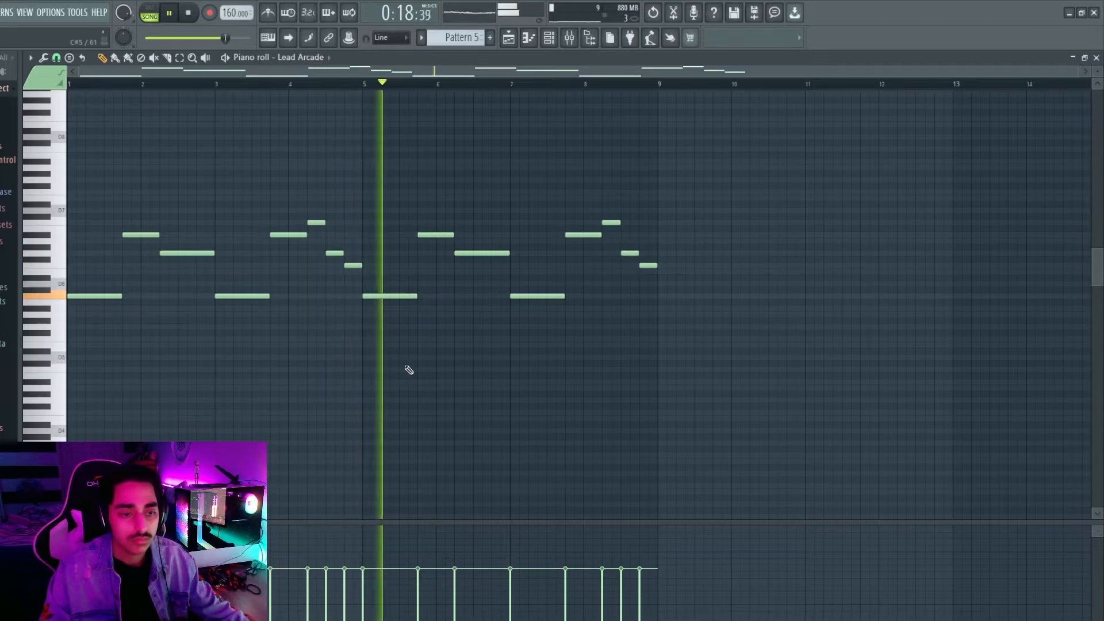
scroll(428, 372, down, 1)
scroll(575, 374, up, 4)
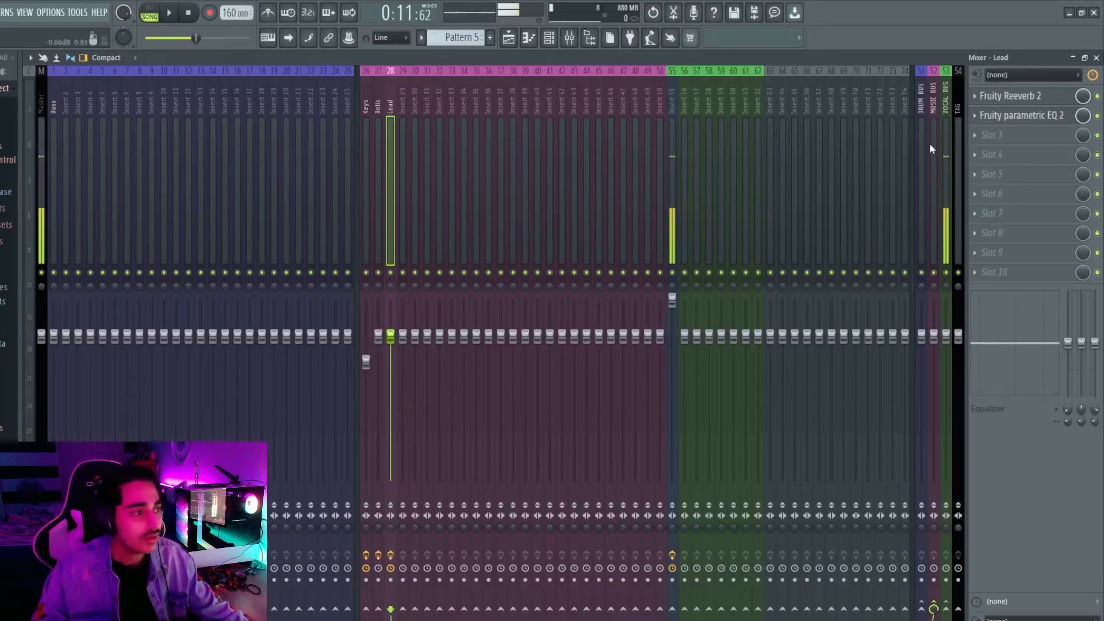
Load Fruity Flanger into the third effect slot of the Lead mixer track.
click(977, 136)
mouse_move(965, 152)
mouse_move(933, 225)
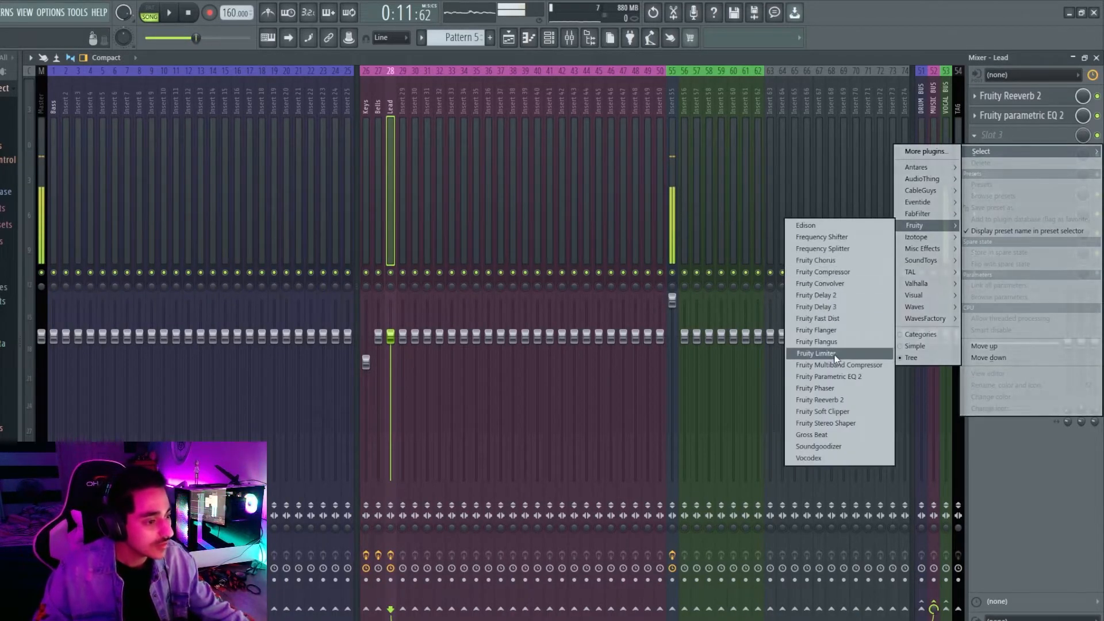
click(815, 330)
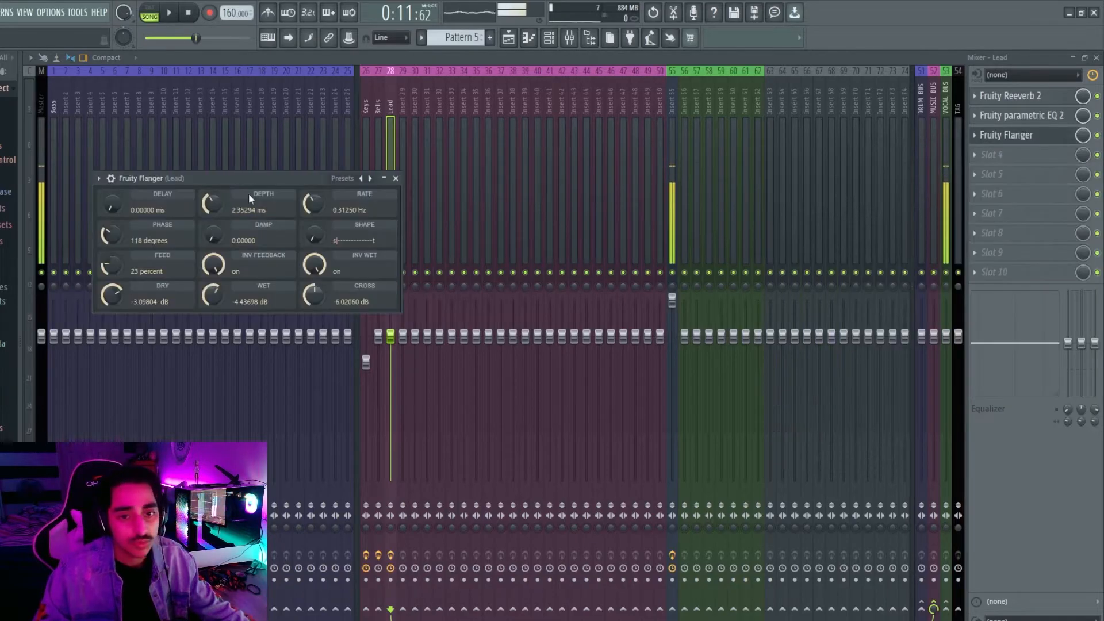
Audition the Fruity Flanger presets past Swirrly to The Mover and step back one preset.
click(336, 179)
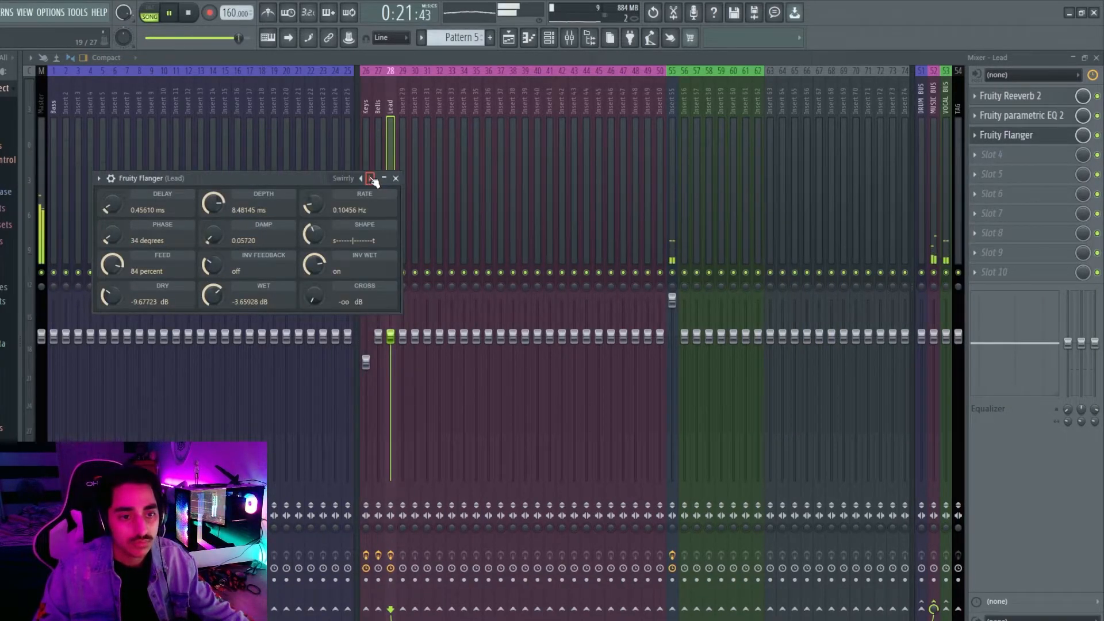
click(371, 178)
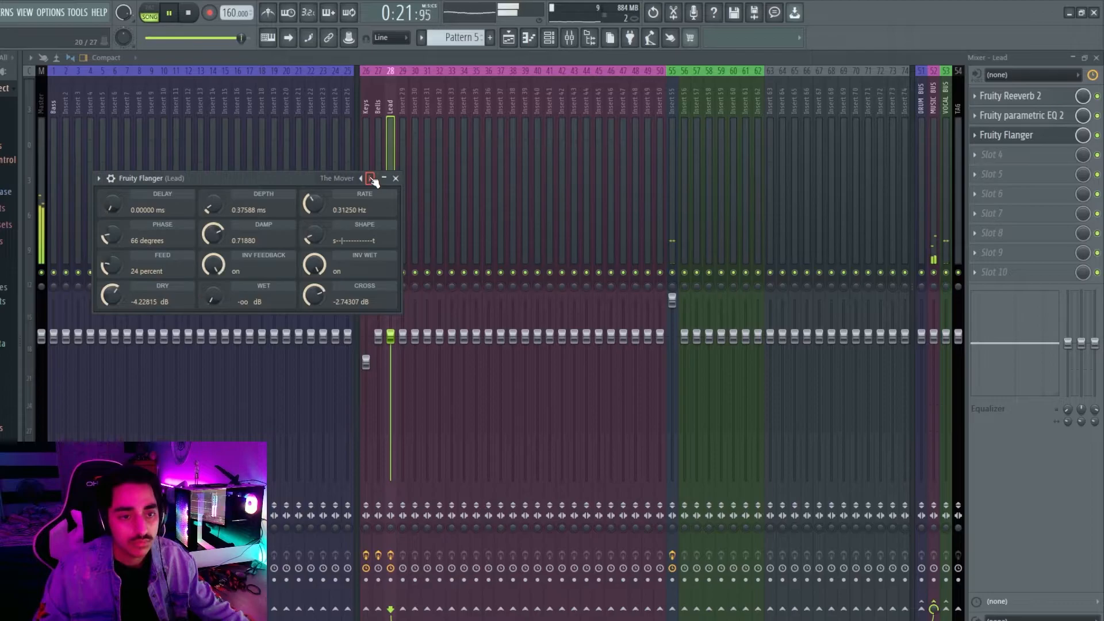
click(361, 178)
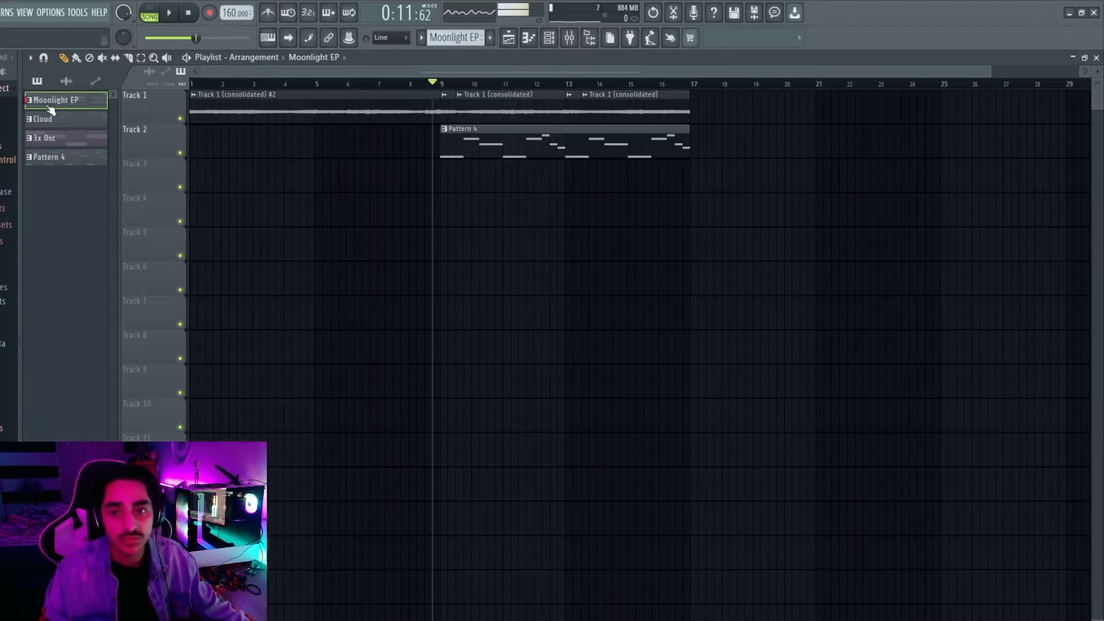
Place Moonlight EP on Track 4 and Cloud on Track 5 at bars 1 and 9, and 3x Osc on Track 6 at bar 9.
drag(50, 109, 194, 224)
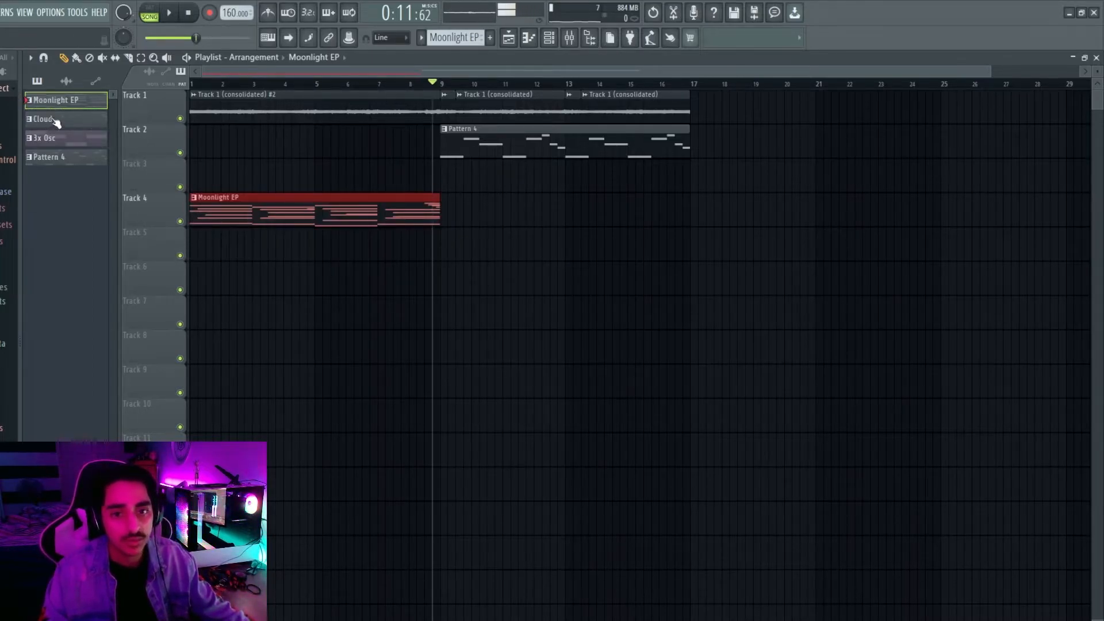
drag(56, 103, 445, 244)
drag(50, 138, 446, 278)
Mute Tracks 1 and 2 and play the remaining clips from the start and from just before bar 9.
click(180, 119)
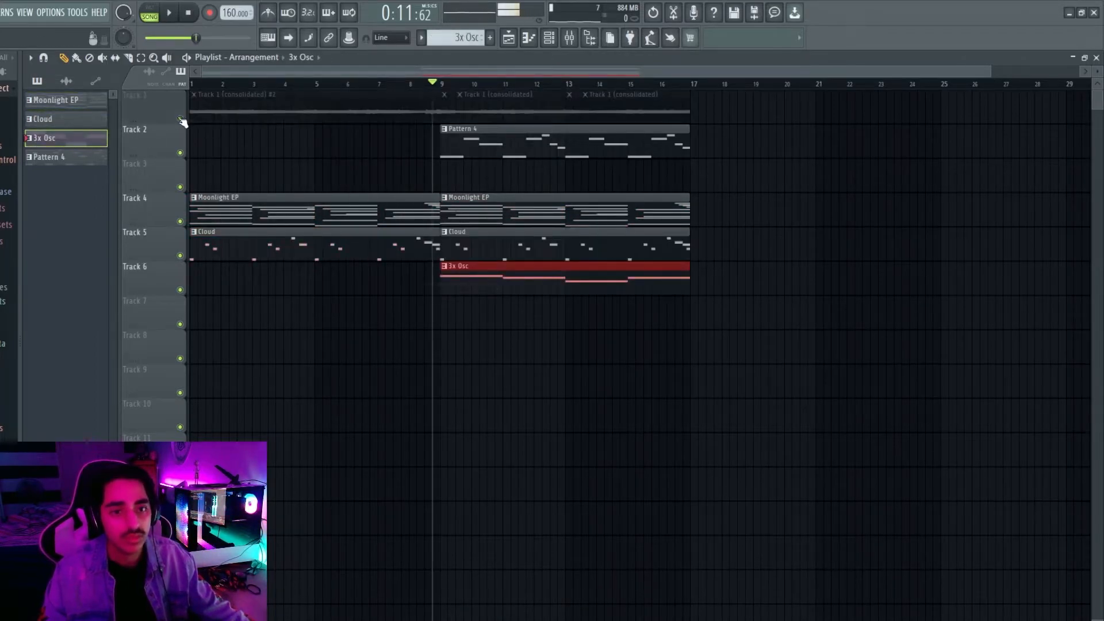
click(180, 153)
key(space)
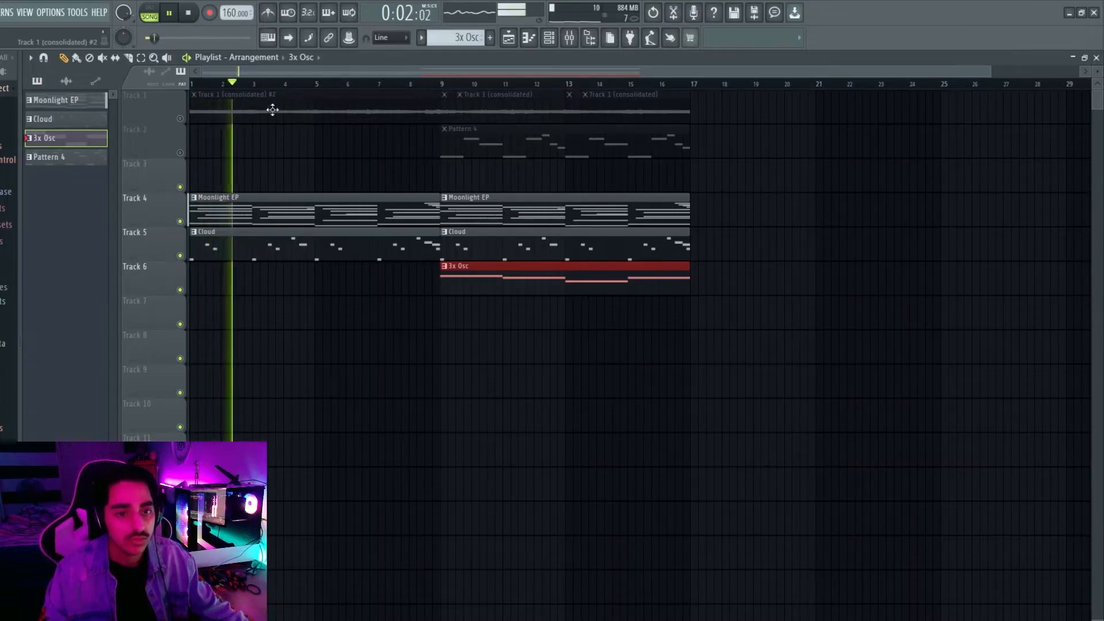
click(430, 83)
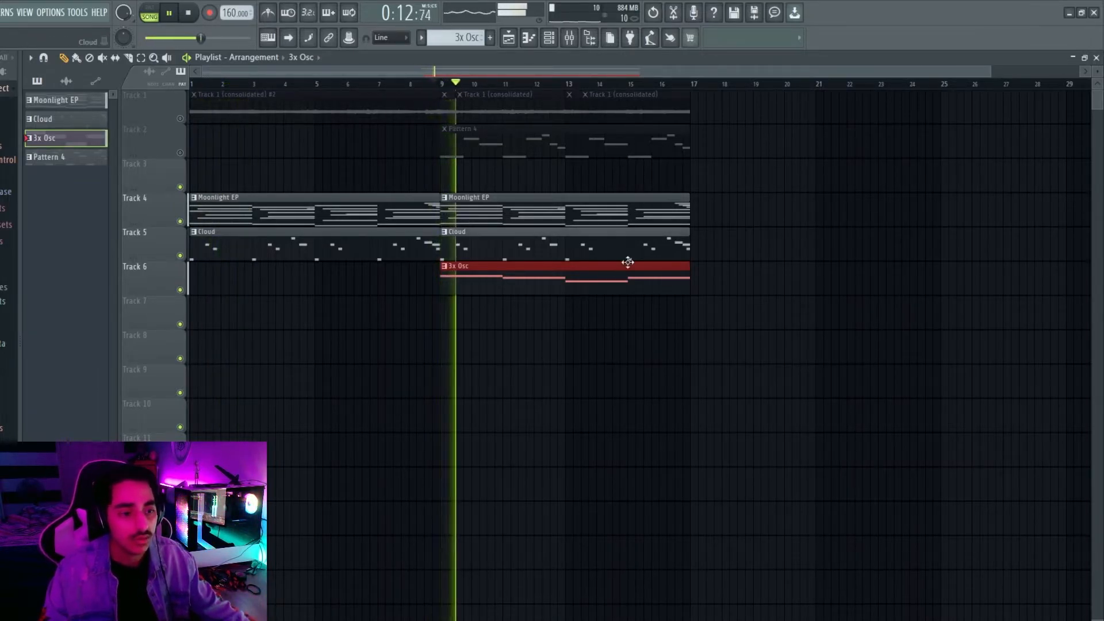
Delete the 3x Osc clip from Track 6 and consolidate Tracks 4 and 5 into audio on Track 4, repeated at bar 17.
key(space)
right_click(487, 264)
right_click(153, 195)
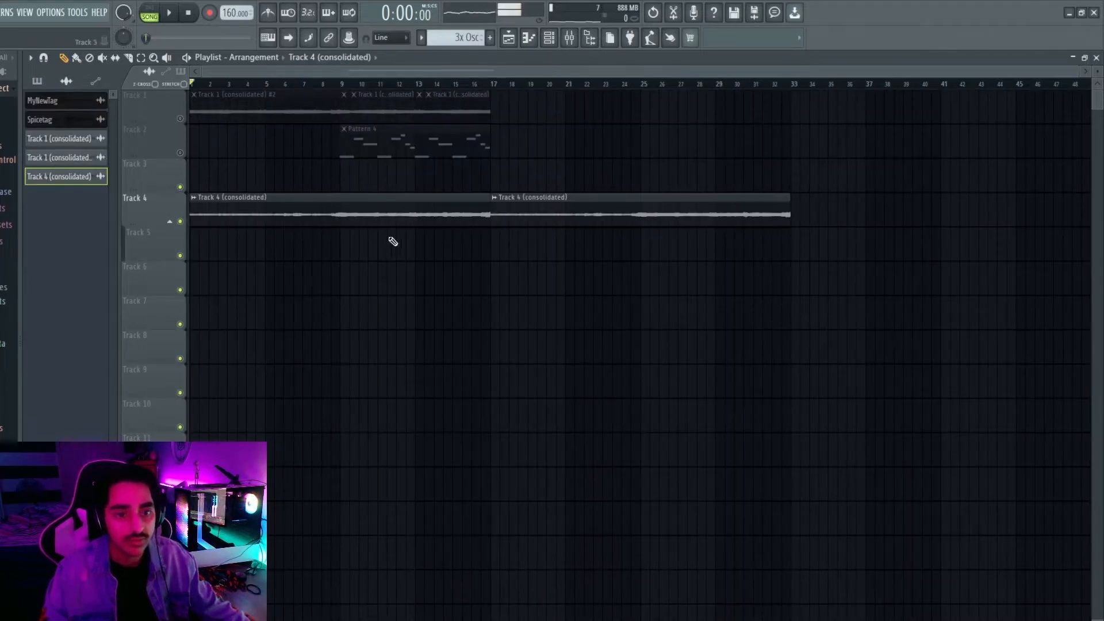
double_click(271, 108)
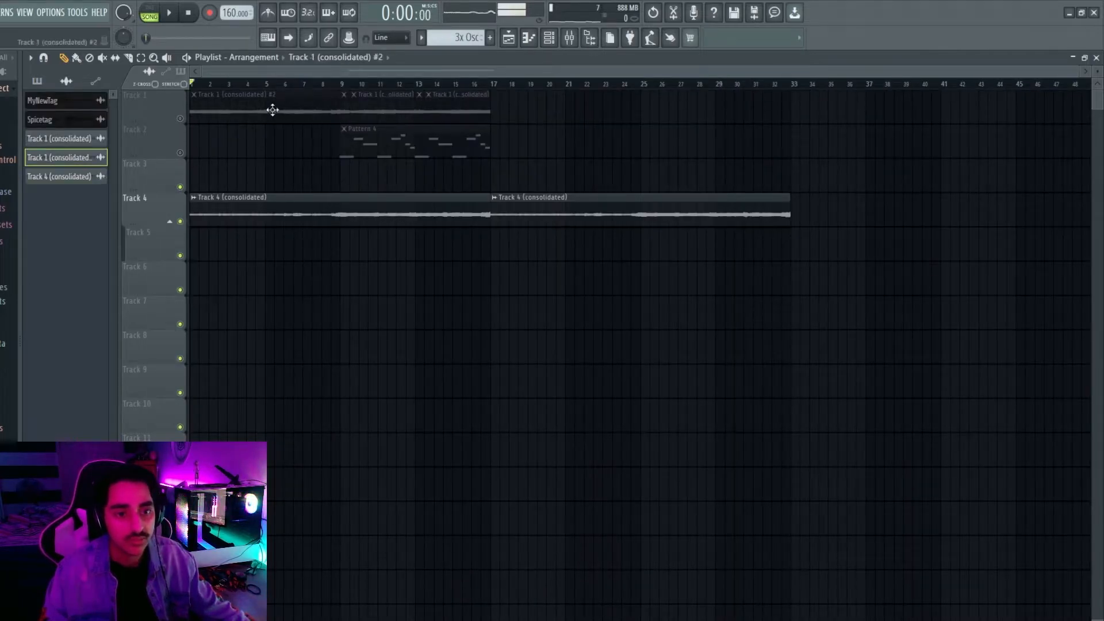
click(448, 196)
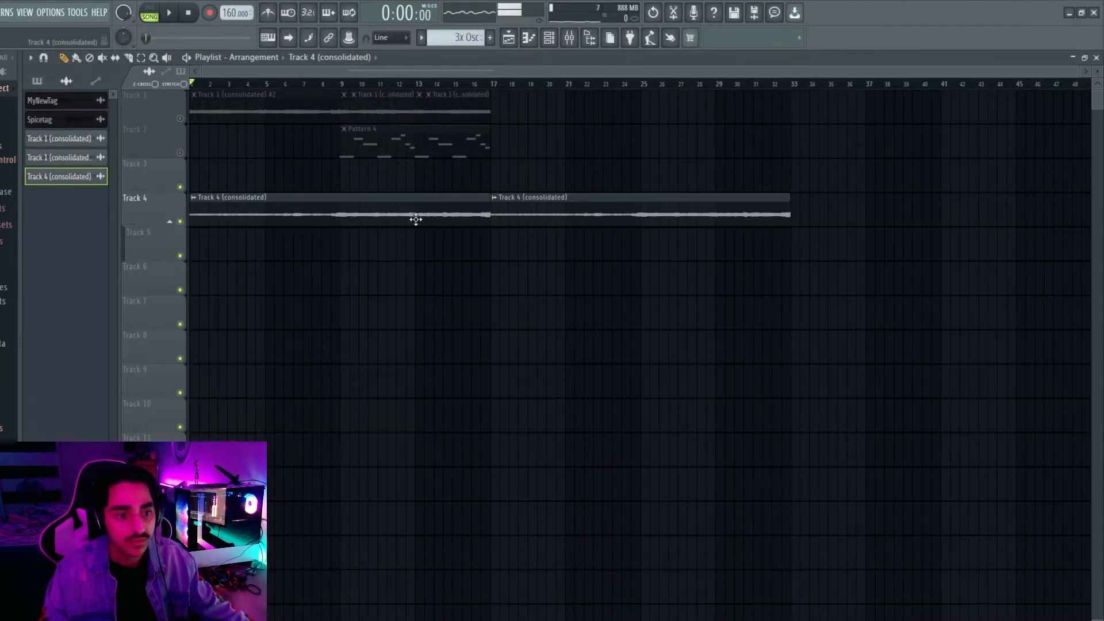
double_click(414, 219)
scroll(328, 299, down, 2)
click(477, 229)
key(space)
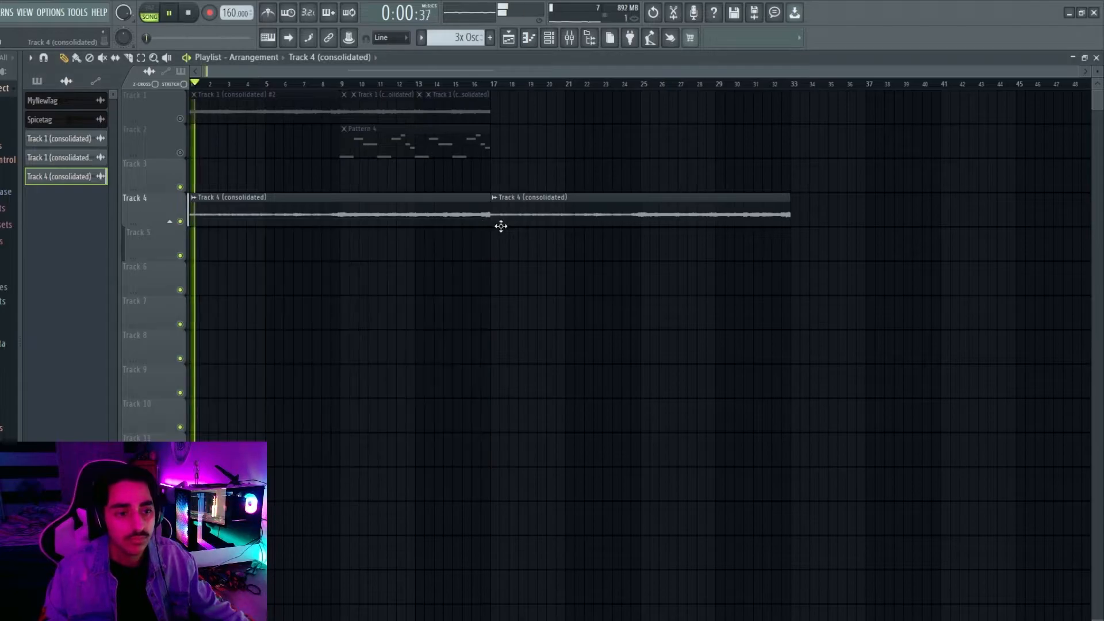
key(space)
Make the consolidated Track 4 clip at bar 17 unique and reverse it.
click(544, 197)
click(523, 291)
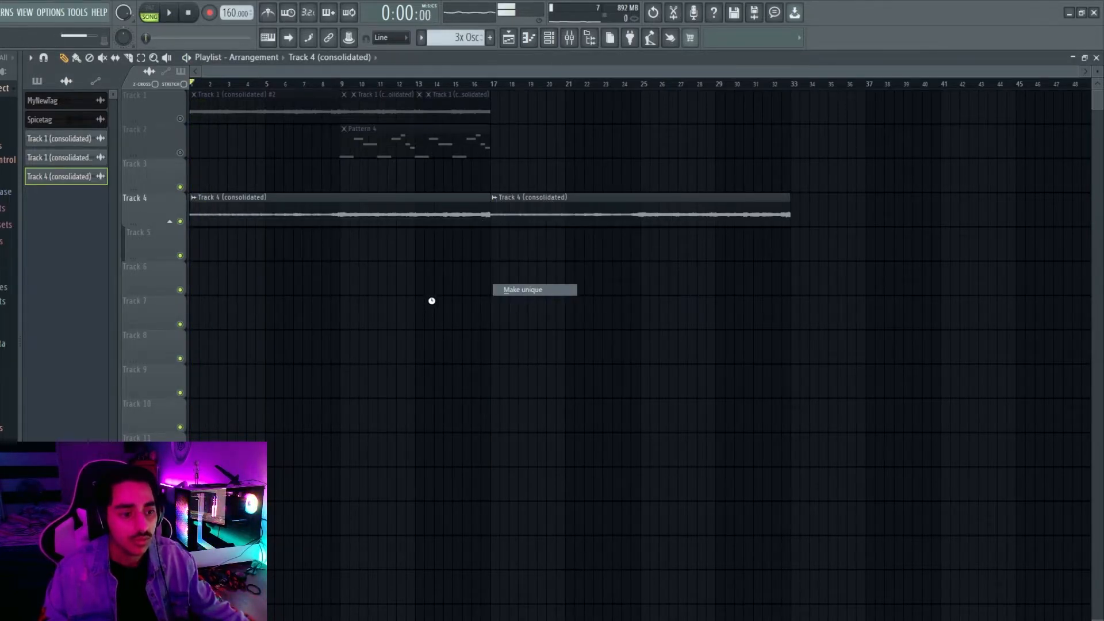
double_click(567, 219)
click(222, 259)
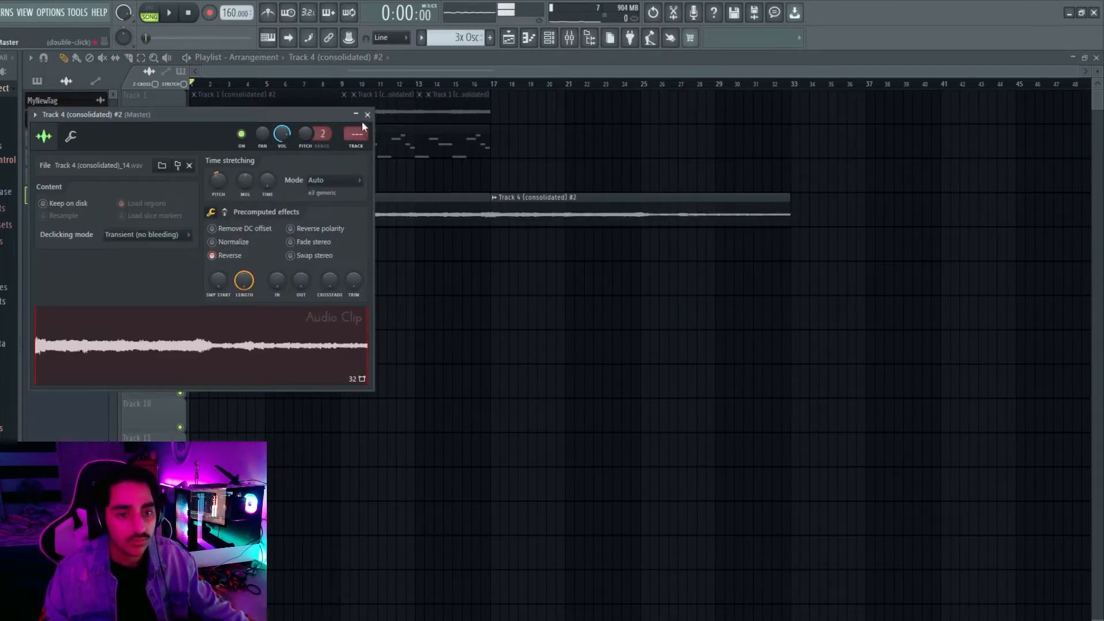
click(367, 114)
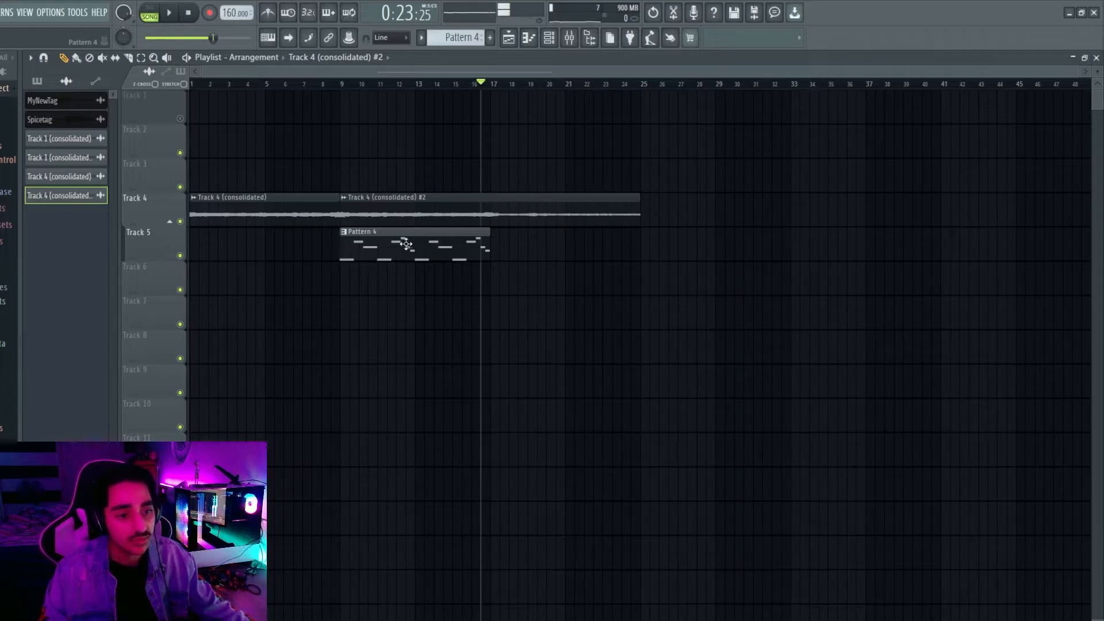
Switch to the first empty pattern and name it drums.
key(space)
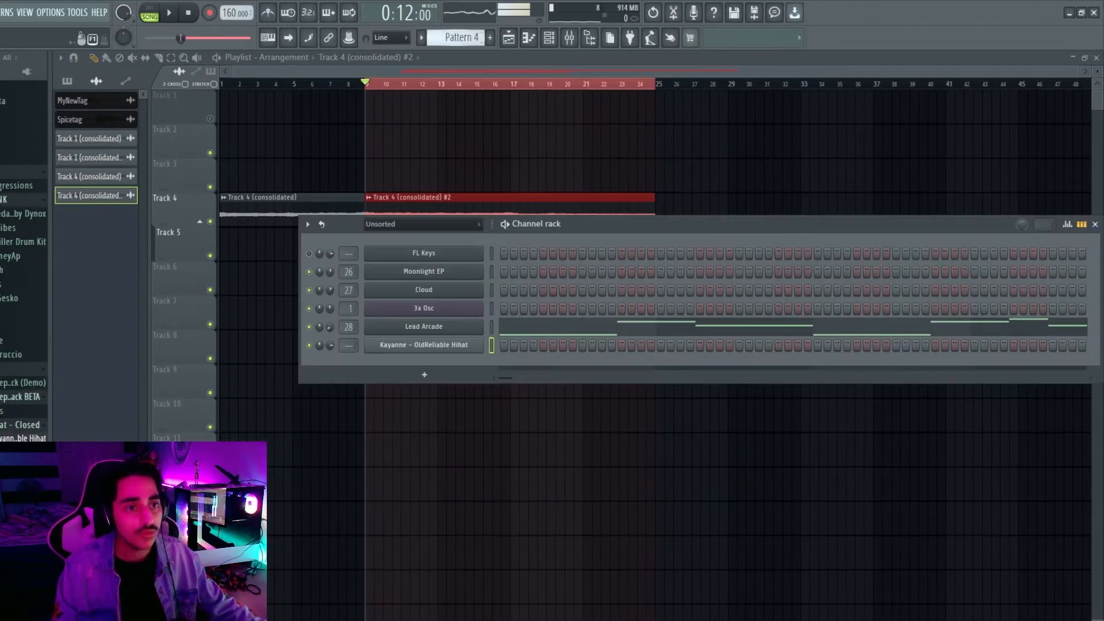
click(460, 37)
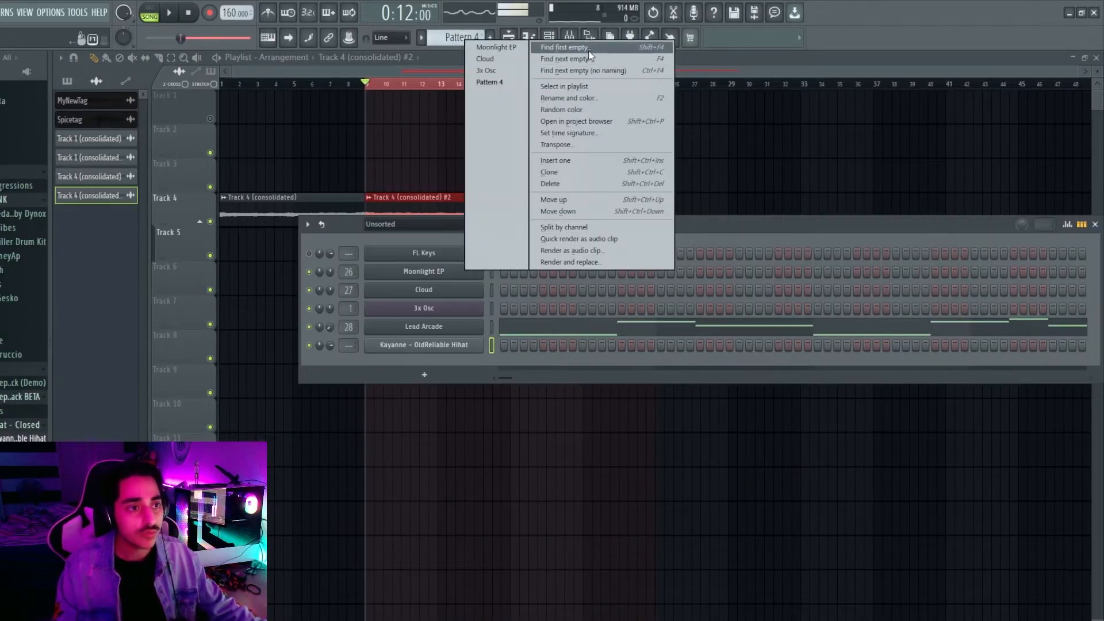
click(589, 52)
text(dru)
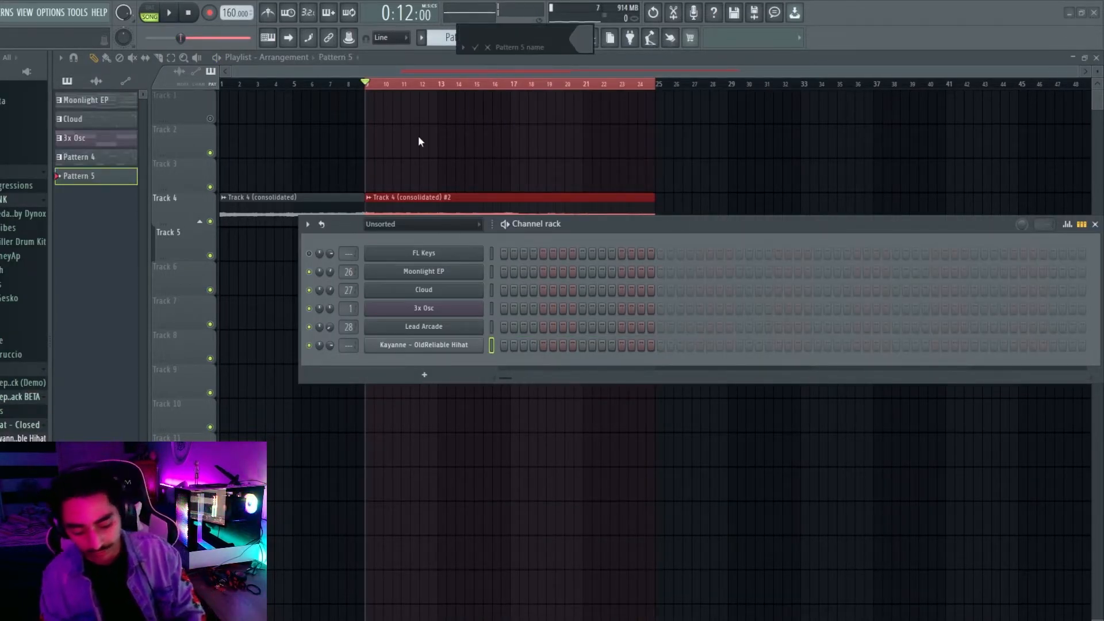
text(ms)
key(Return)
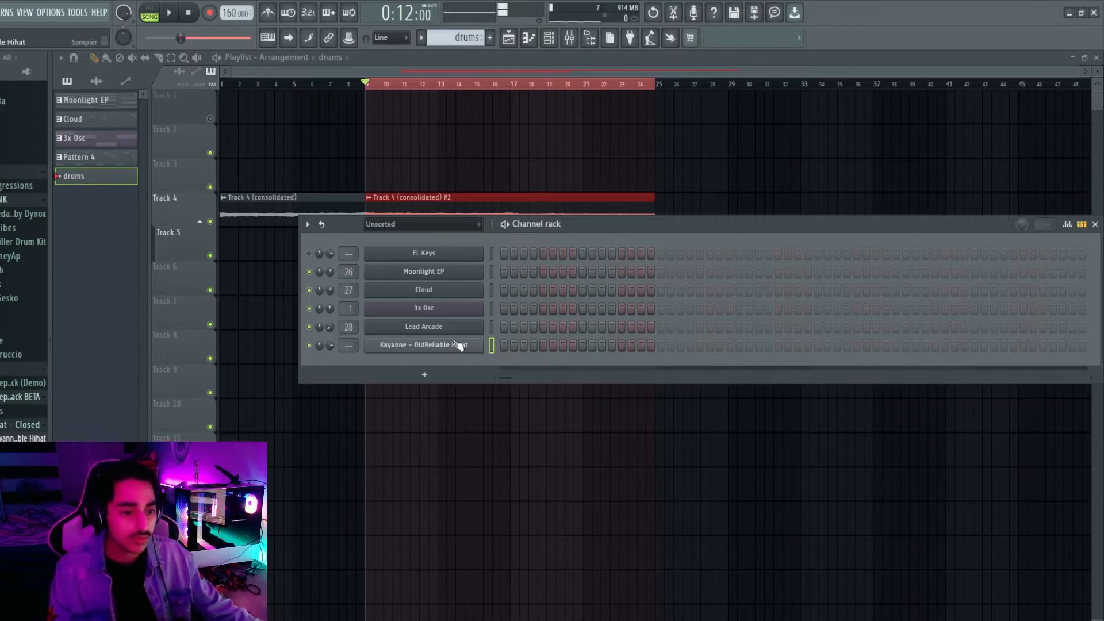
Fill the OldReliable Hihat channel on every 2 steps and place the drums pattern on Track 6 from bar 9 to bar 17.
right_click(482, 344)
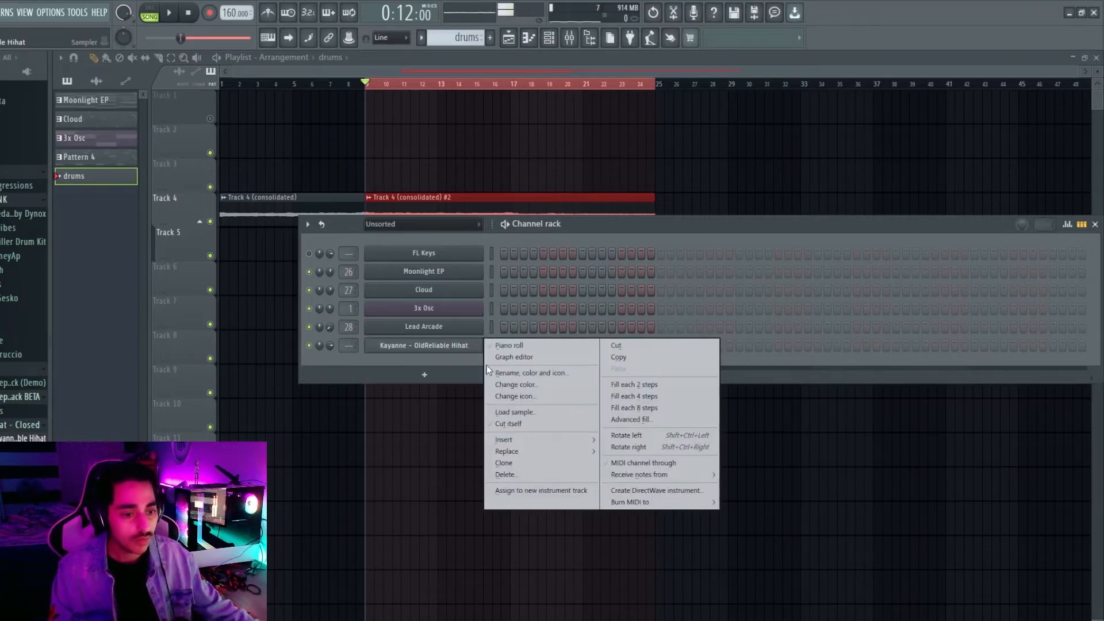
click(667, 388)
drag(381, 271, 508, 272)
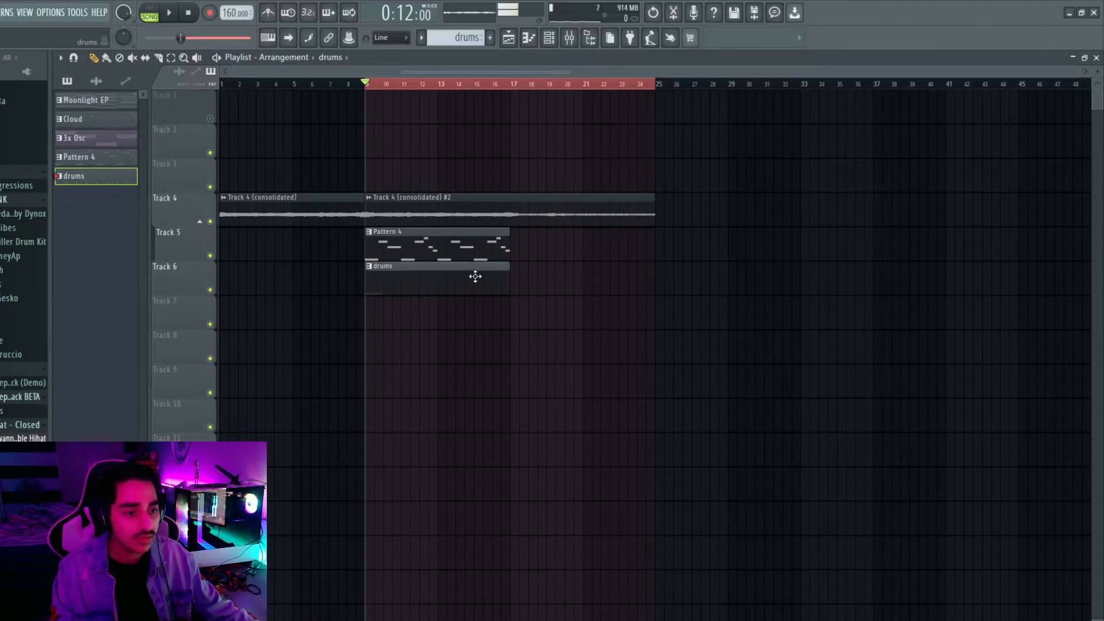
Repeat the OldReliable Hihat notes across the first eight bars of the drums pattern, removing any excess, and play it back.
double_click(475, 276)
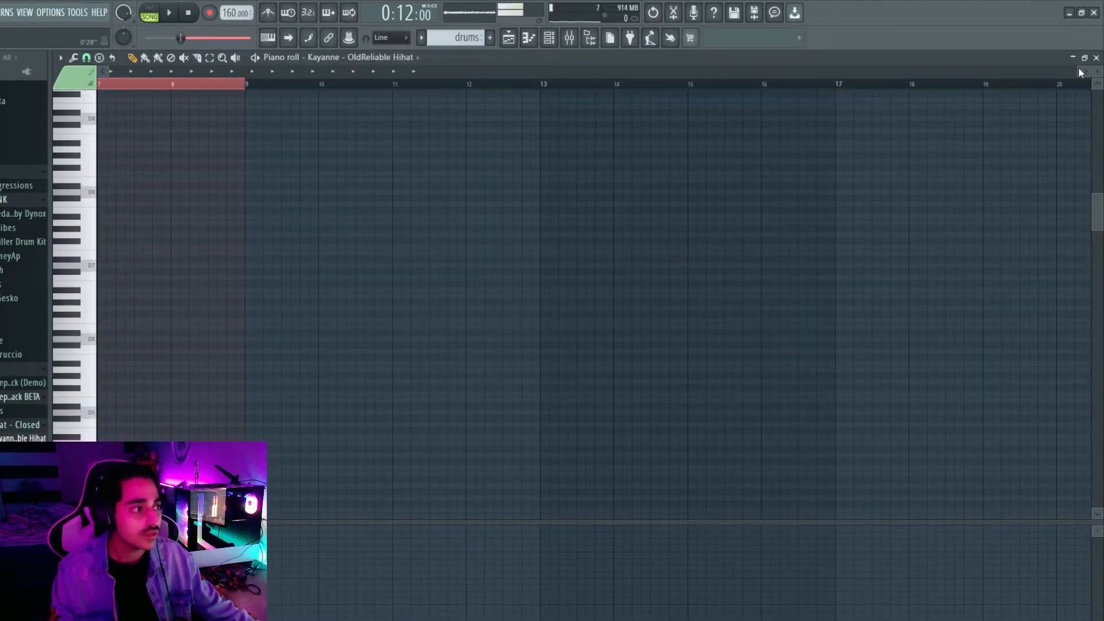
key(space)
key(space)
drag(202, 85, 28, 134)
key(ctrl+b)
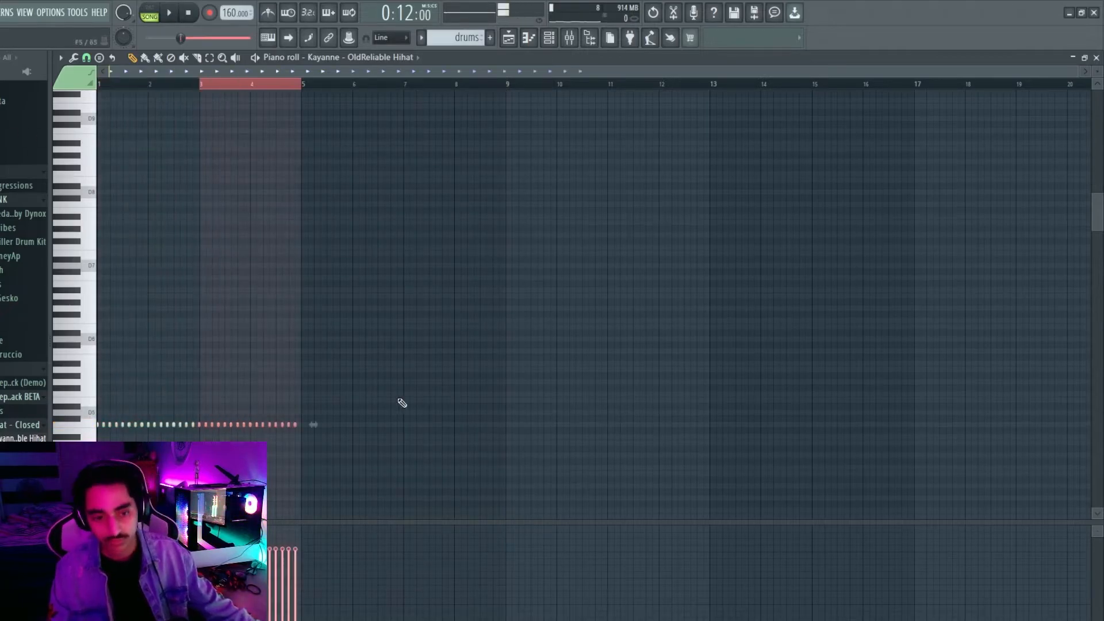
key(ctrl+b)
key(ctrl+b)
key(ctrl+b)
key(Delete)
key(space)
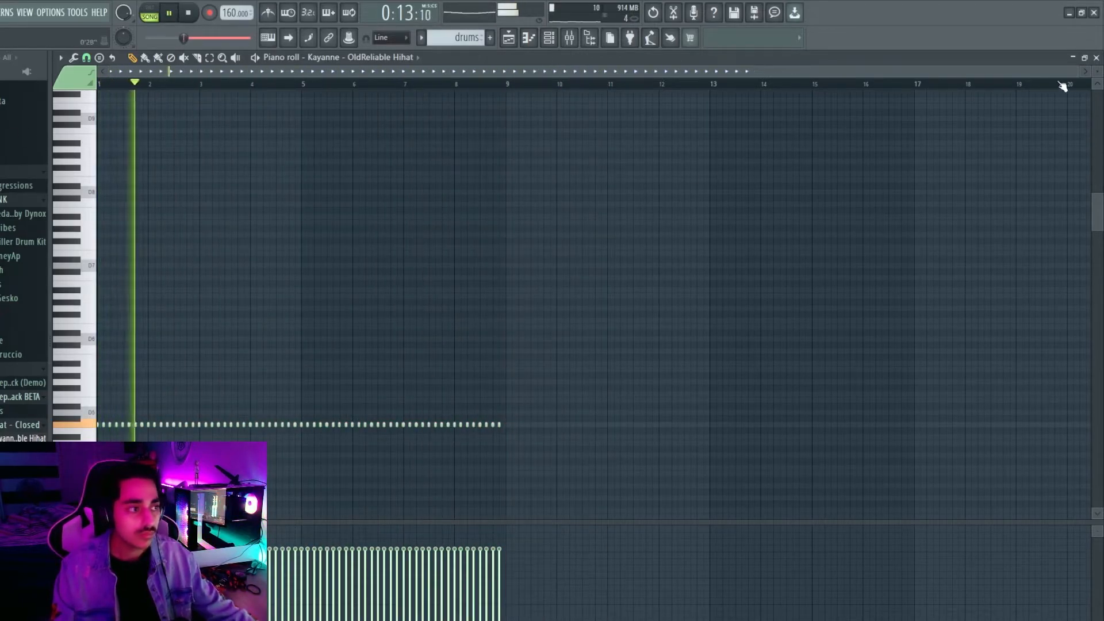
Lengthen all the hi-hat notes to close the gaps between them, then halve the first note.
drag(1086, 71, 795, 103)
key(space)
key(ctrl+a)
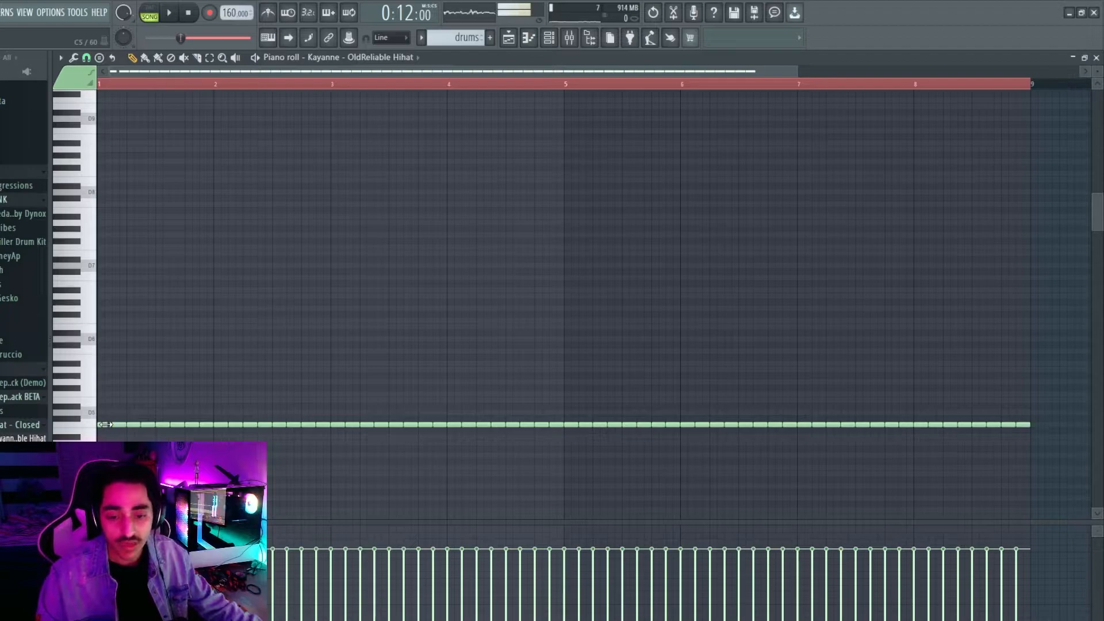
Set the piano roll's scale highlighting root note to C and play back the hi-hats.
click(60, 60)
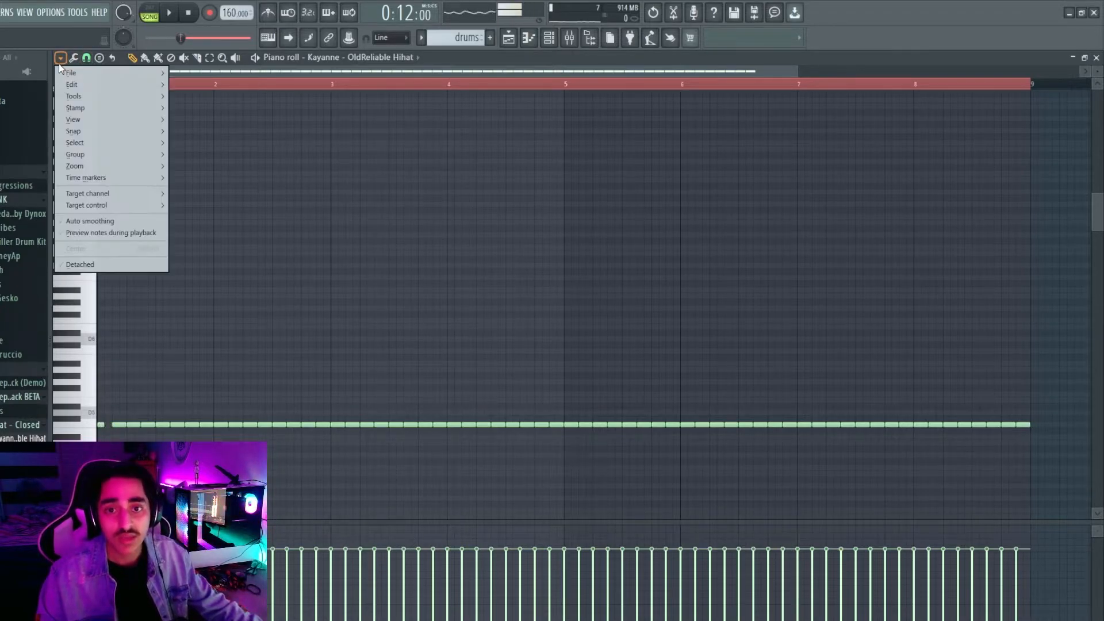
mouse_move(111, 123)
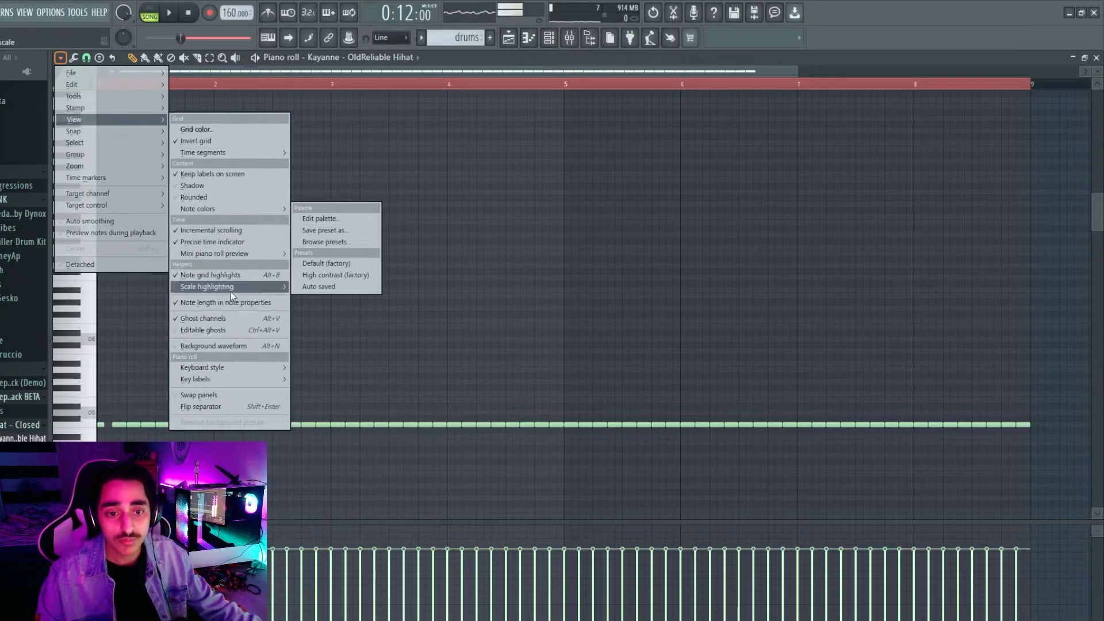
mouse_move(243, 287)
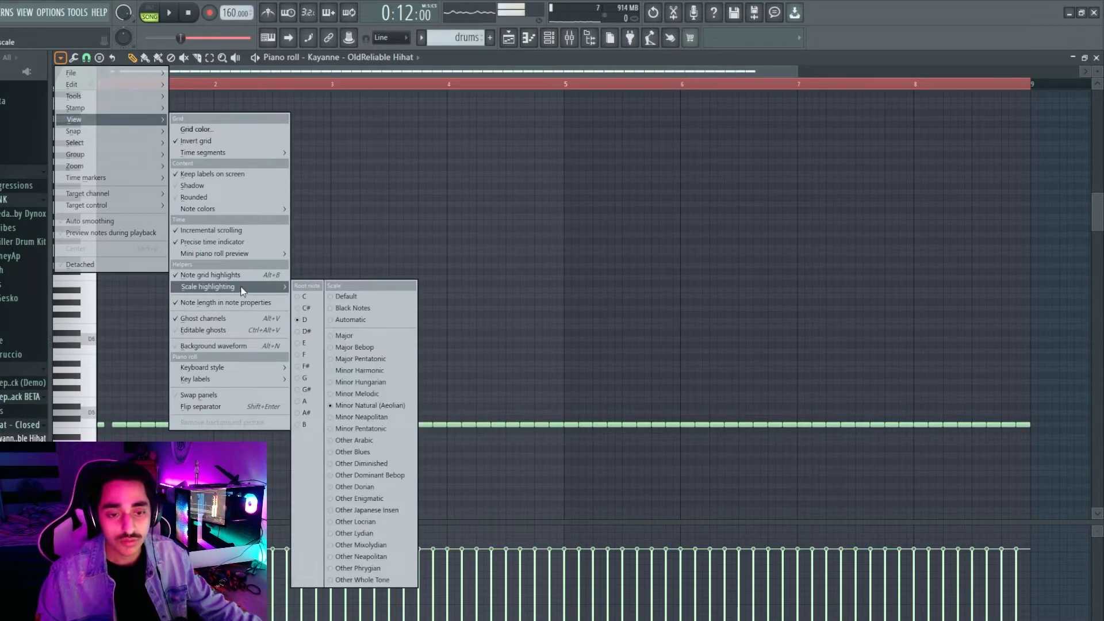
click(313, 297)
key(space)
key(space)
Add a short hi-hat note two semitones lower, directly after the shortened first note, and audition it.
click(107, 438)
key(space)
key(space)
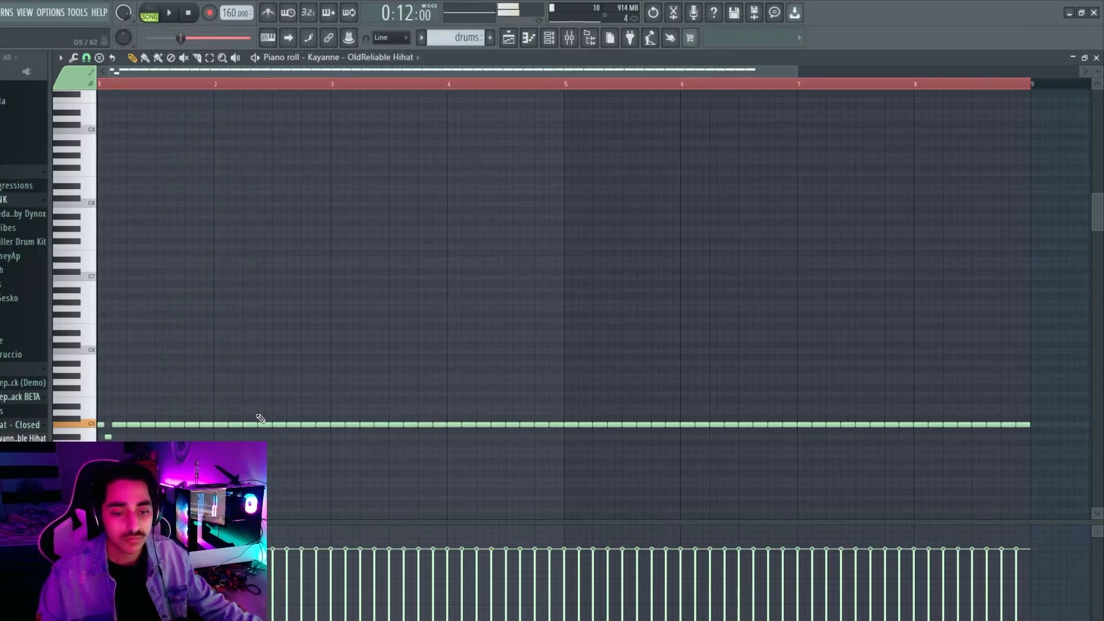
scroll(219, 311, down, 3)
key(space)
key(space)
Chop the fifth hi-hat note of bar 1 with the Default chopper pattern and delete the pieces in its second half.
click(163, 369)
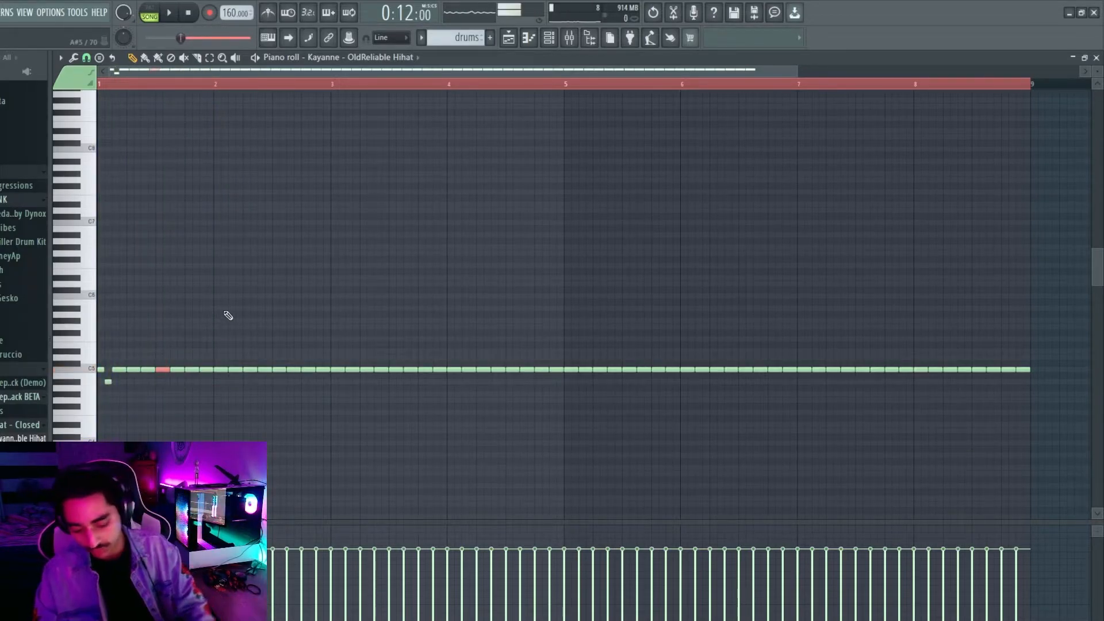
key(alt+u)
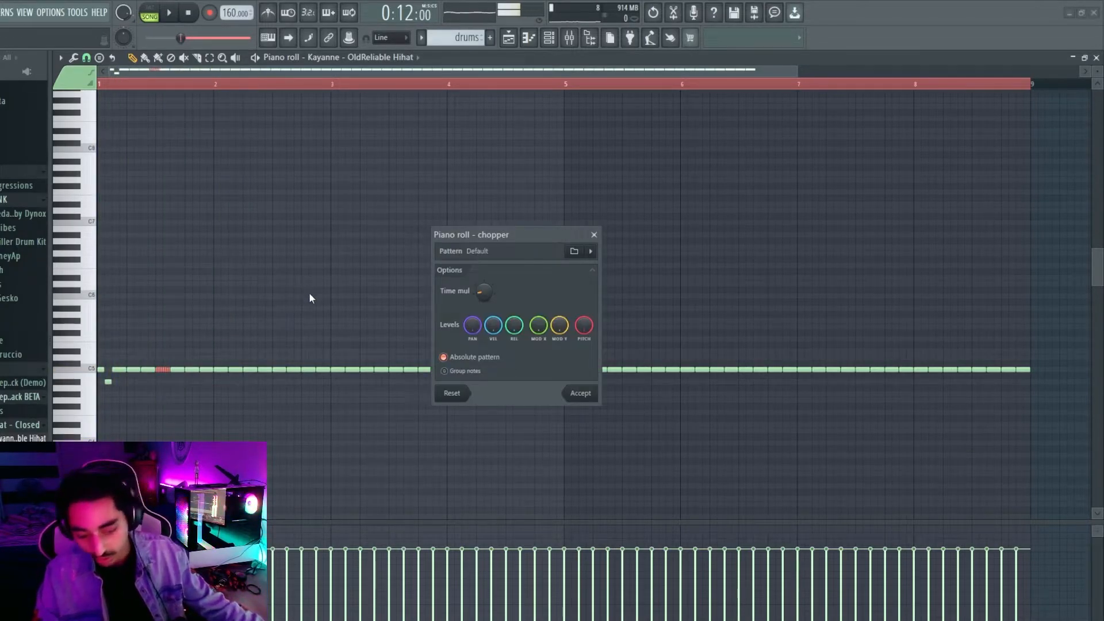
click(576, 392)
scroll(161, 370, up, 5)
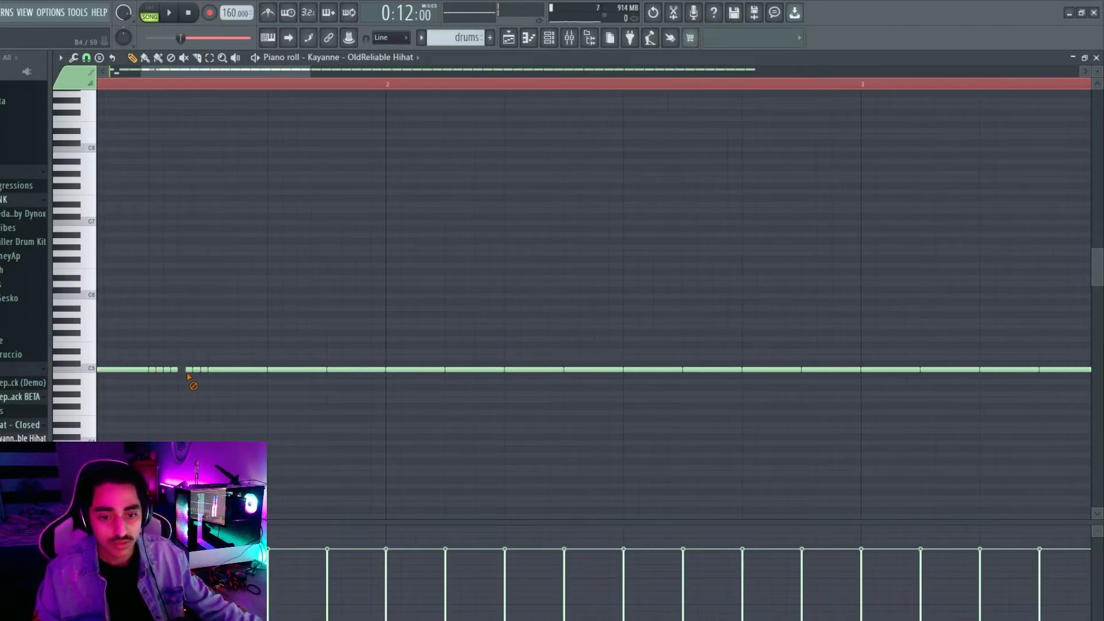
scroll(189, 379, down, 5)
Lower the hi-hat rolls in bars 3 and 4, and swap the second half of bar 4's first note for a short lower note.
key(space)
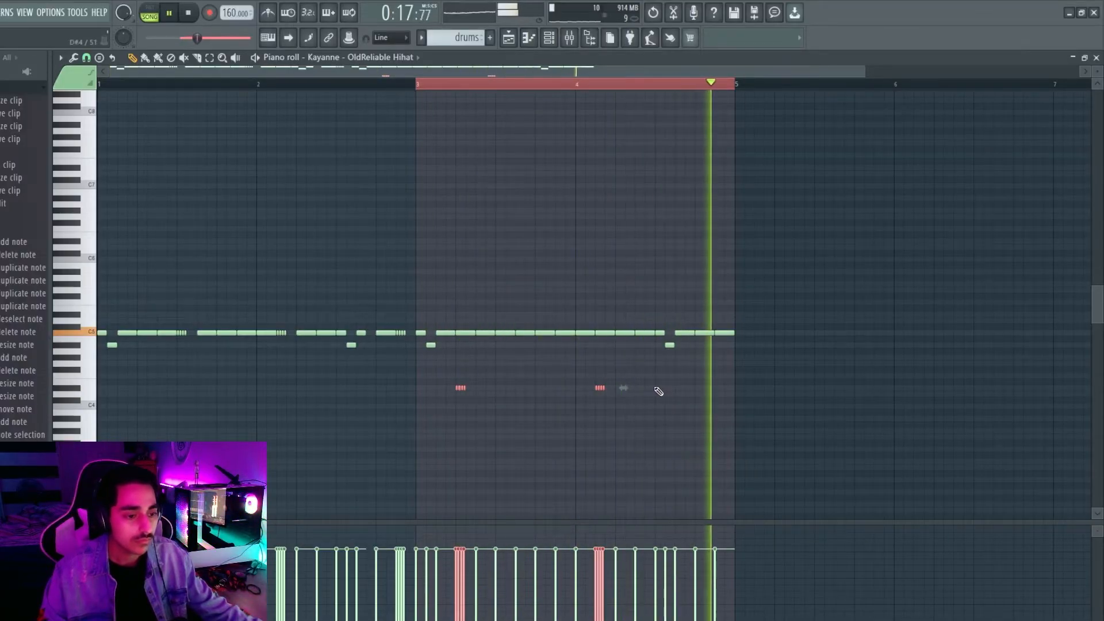
key(space)
ctrl+click(562, 256)
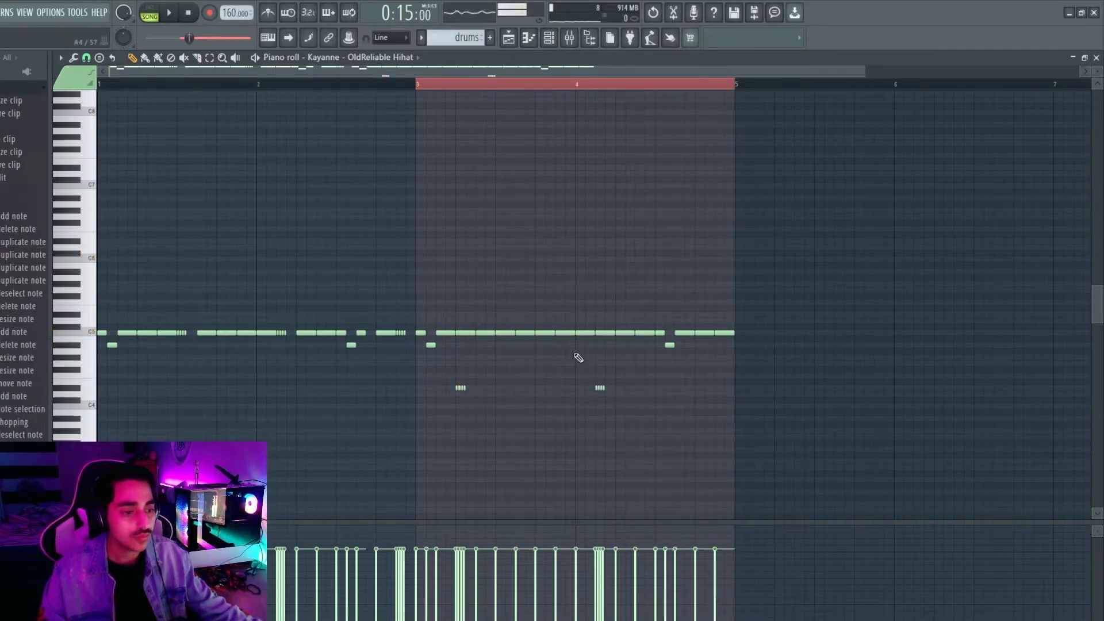
key(space)
drag(567, 332, 589, 348)
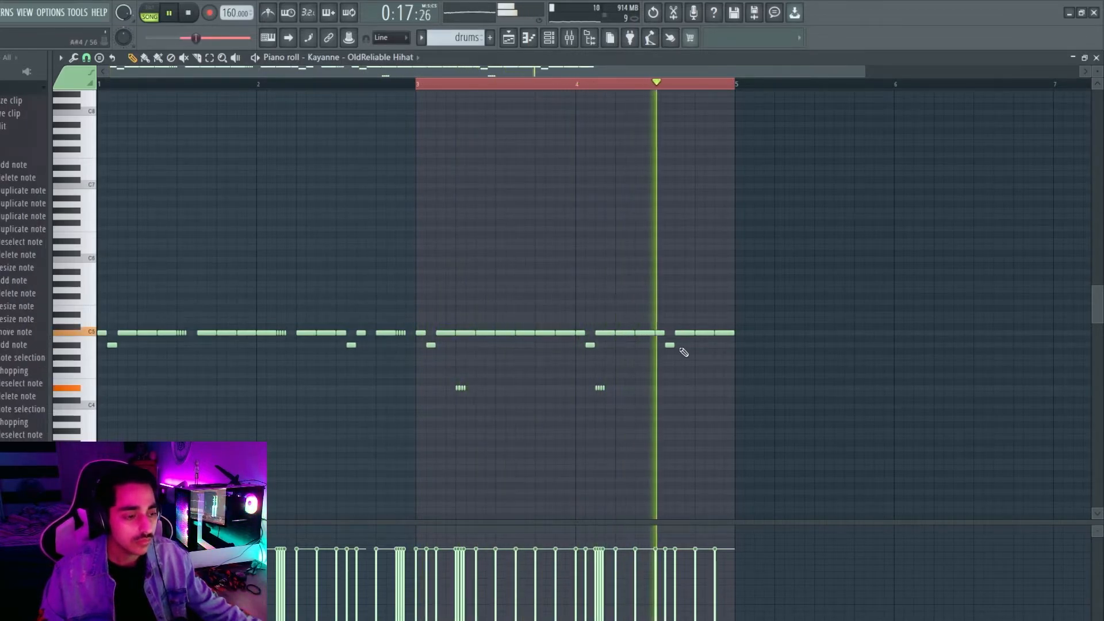
key(space)
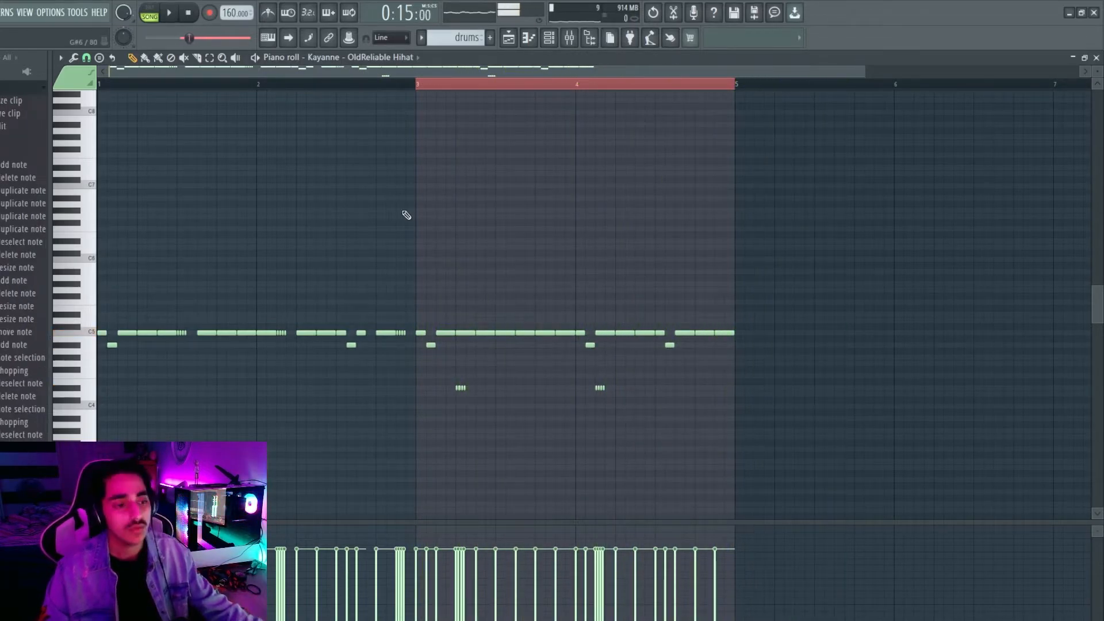
scroll(422, 212, down, 1)
Audition the 808 samples against the beat, add Low 808 as a new channel and enable Cut itself for it.
click(550, 41)
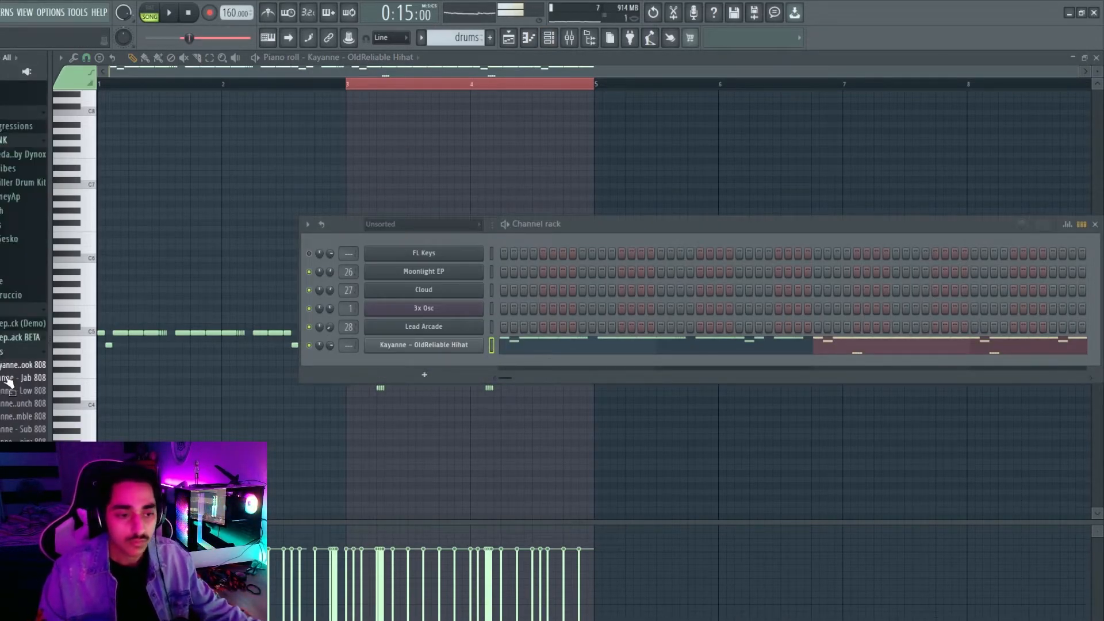
key(space)
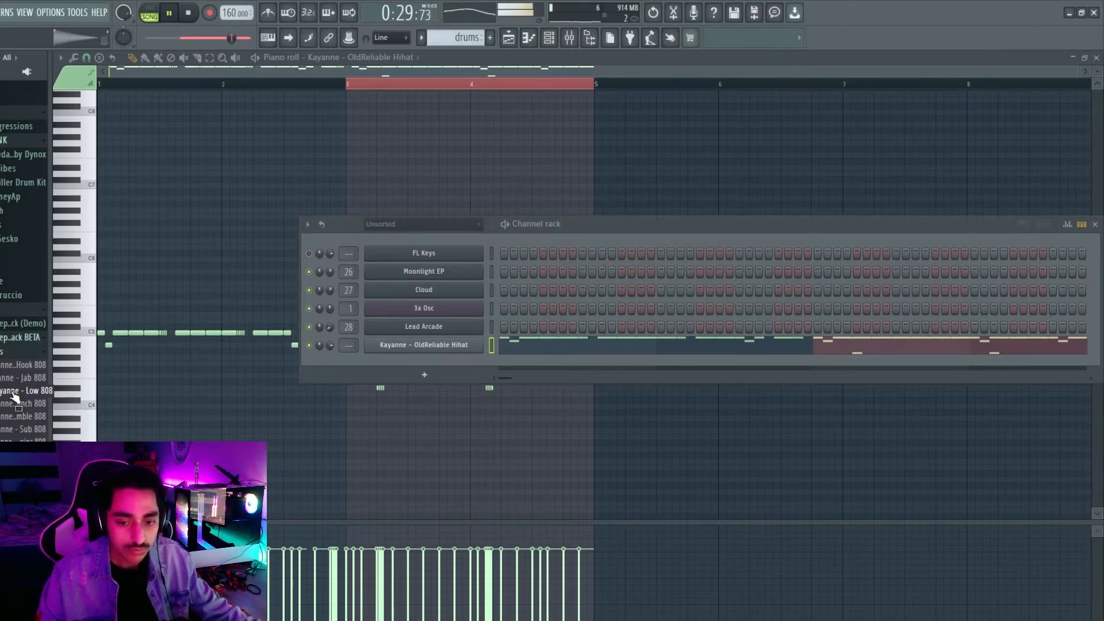
drag(14, 397, 424, 366)
key(space)
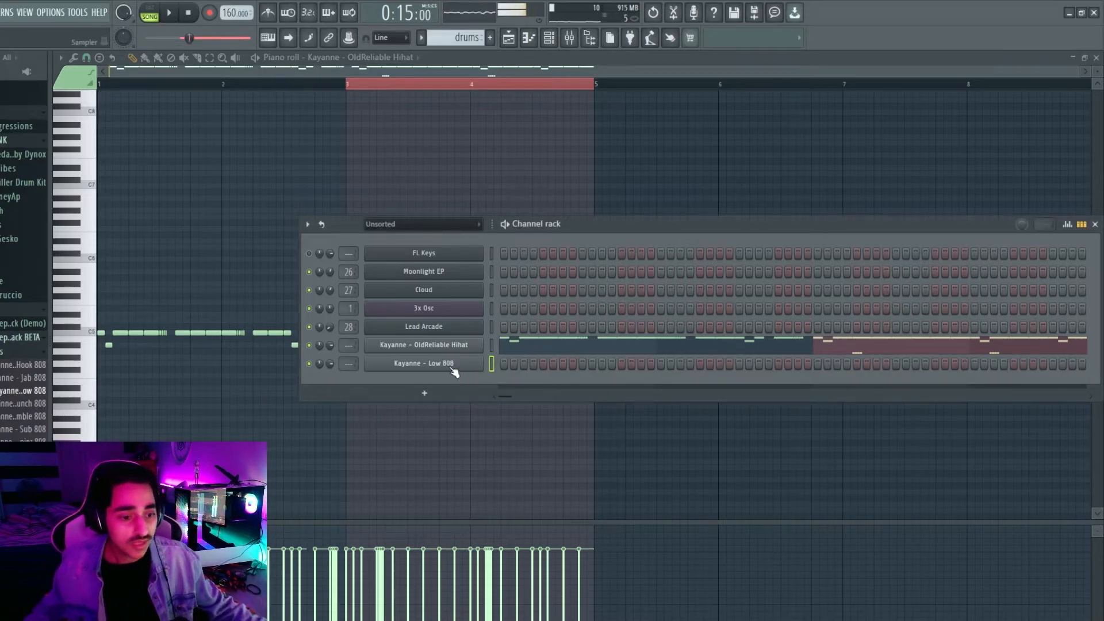
right_click(426, 367)
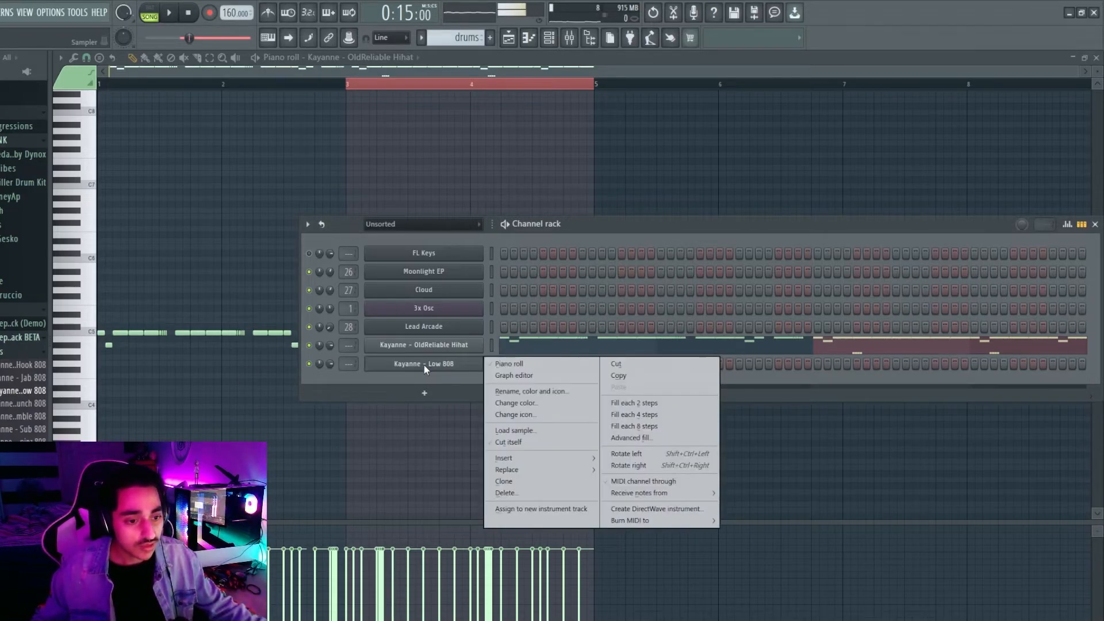
click(534, 443)
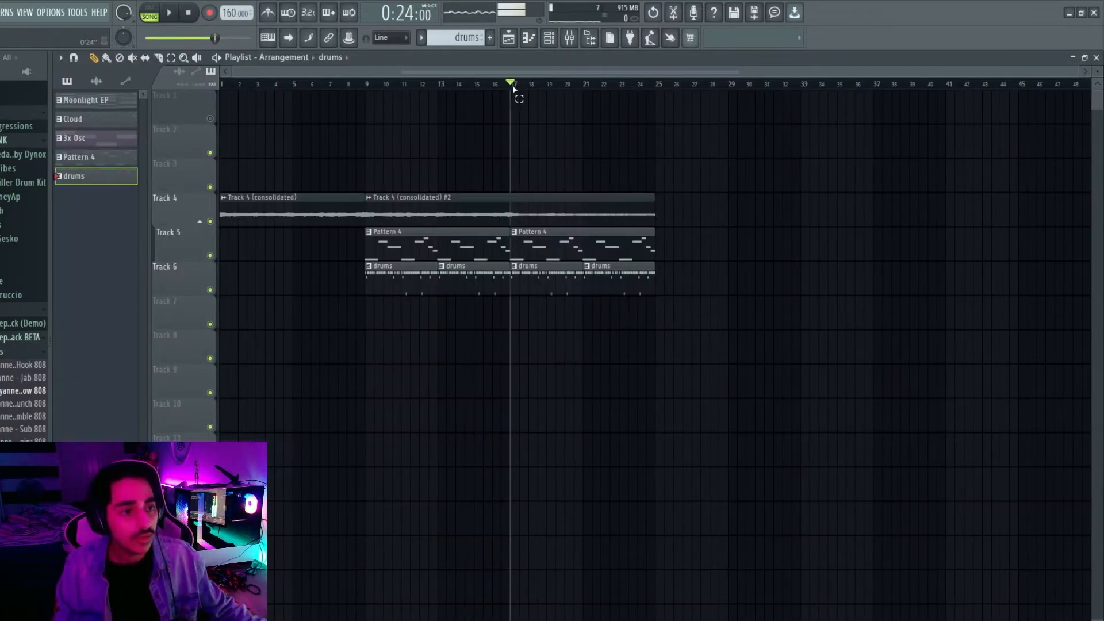
Select bars 17 to 25 of the playlist and play that section to rehearse the Low 808.
drag(514, 88, 651, 100)
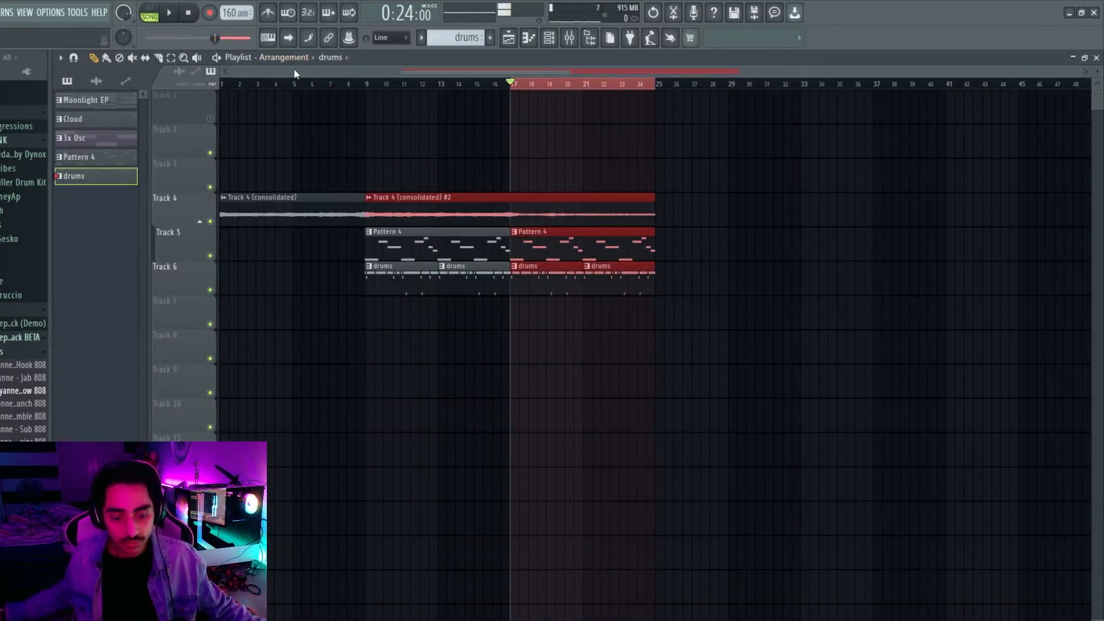
key(space)
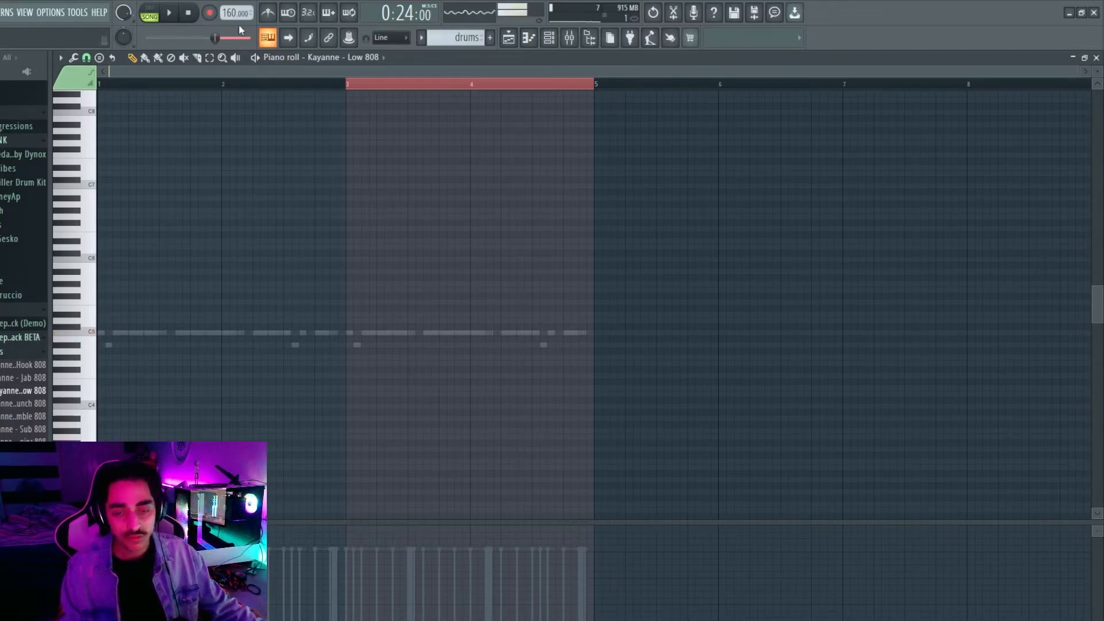
click(176, 15)
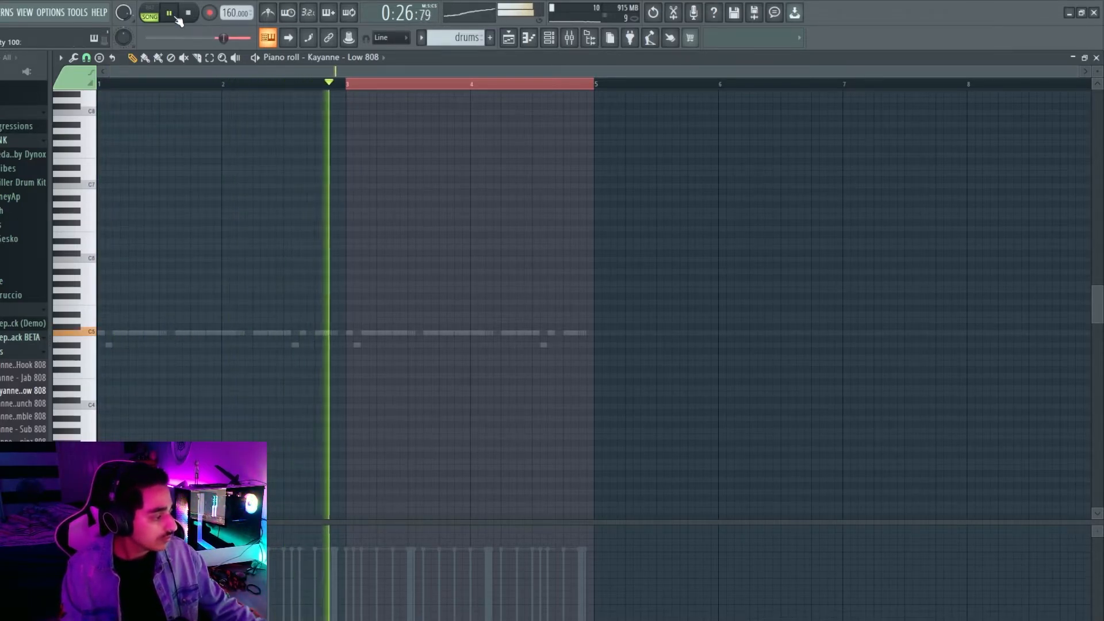
key(space)
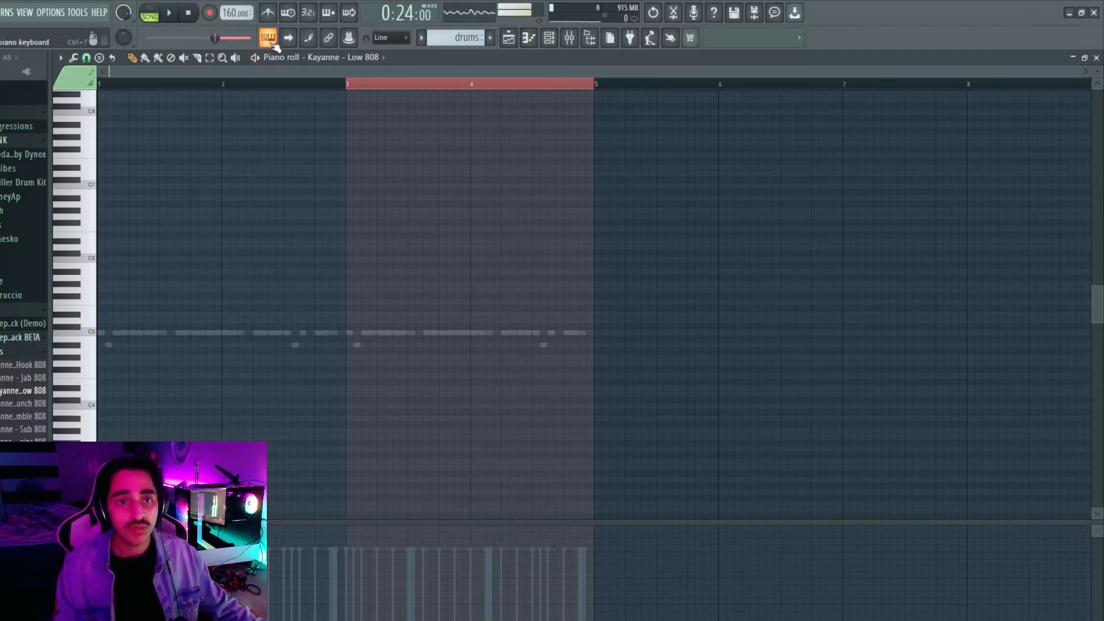
Turn off the typing keyboard, enable the recording countdown and record the Low 808 part live as notes and automation.
click(272, 43)
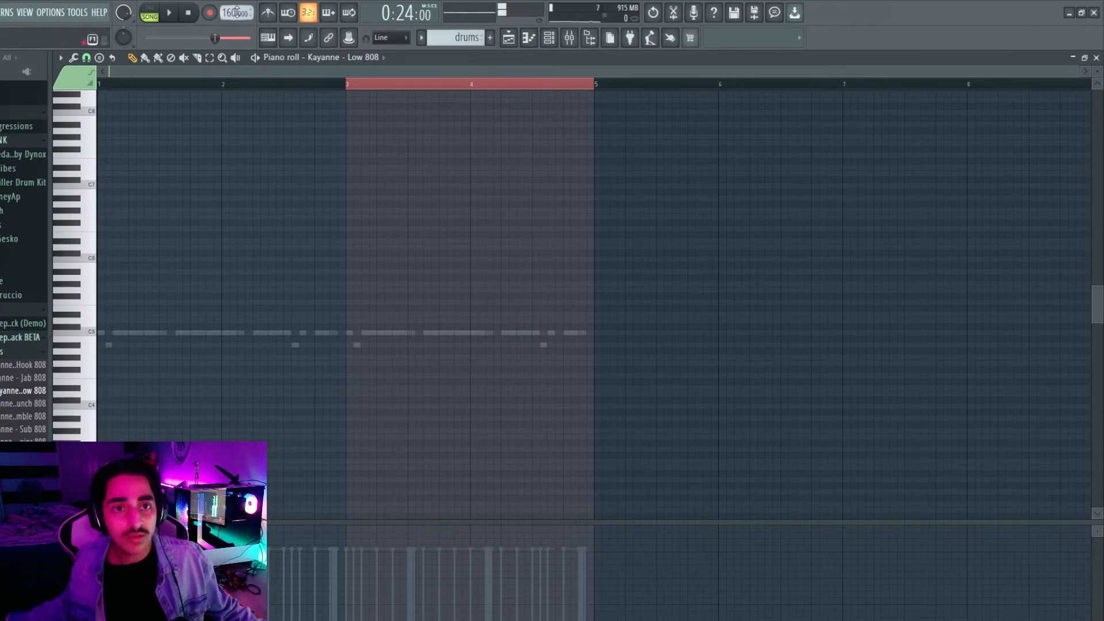
click(211, 14)
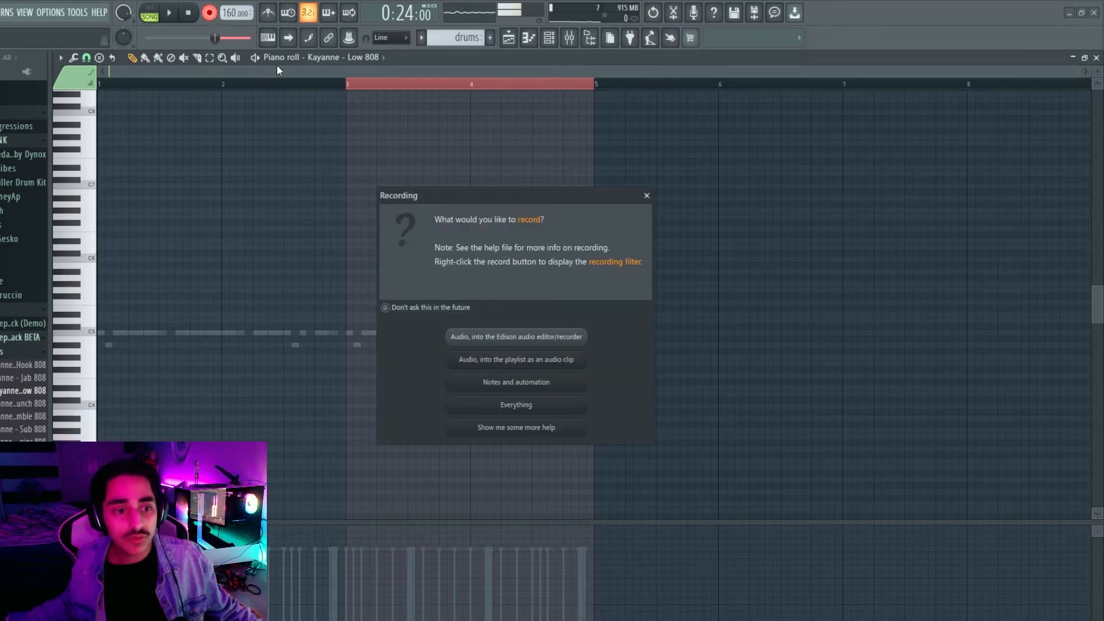
click(534, 384)
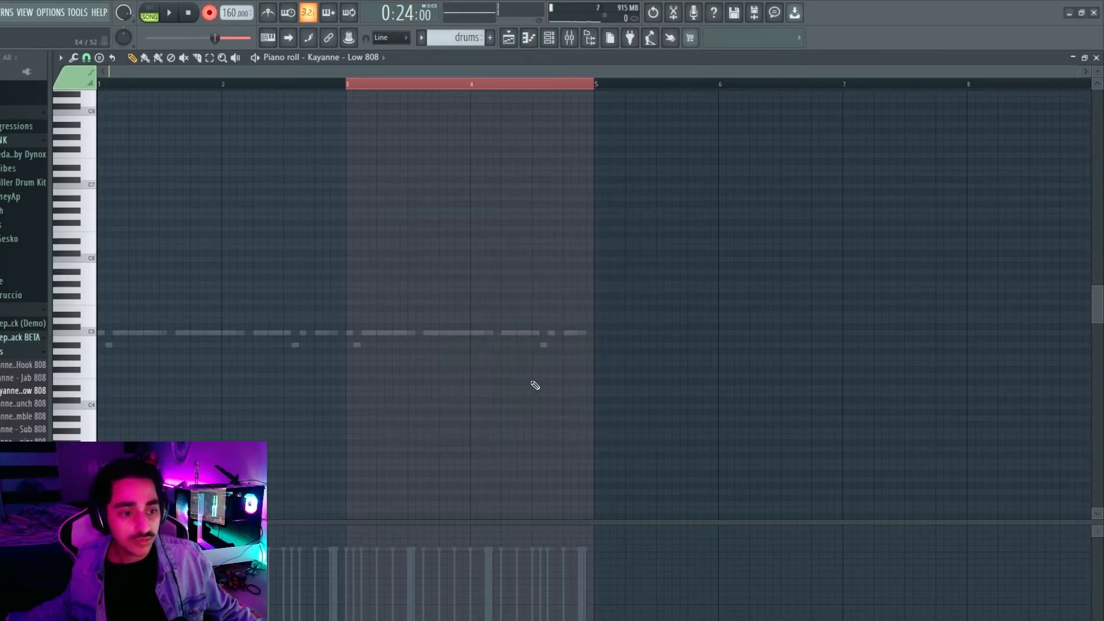
click(172, 15)
key(F5)
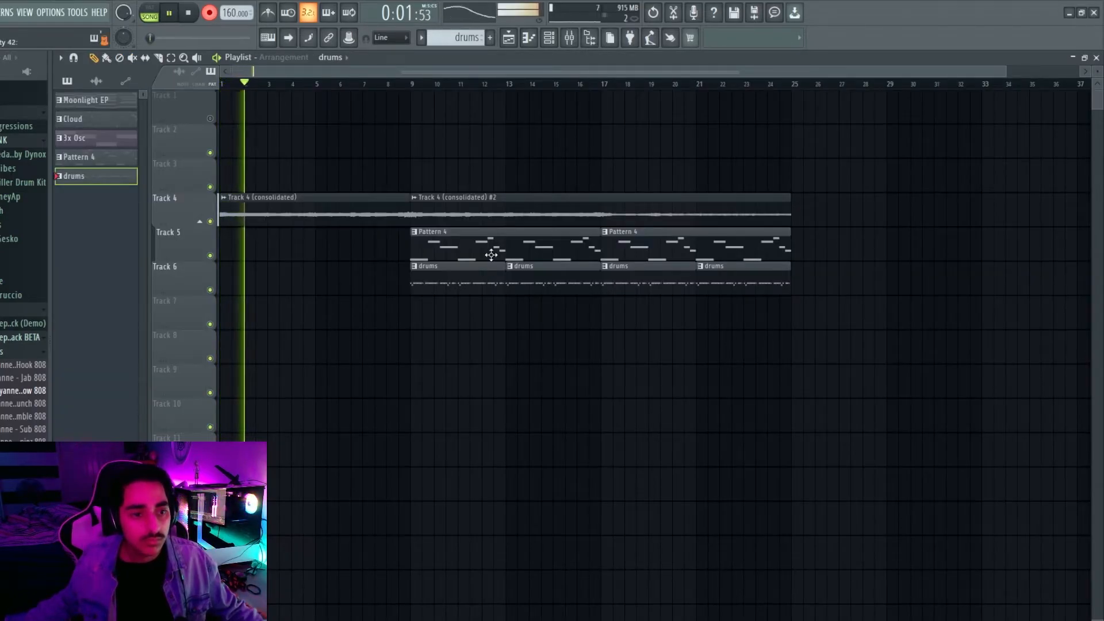
click(189, 13)
key(F7)
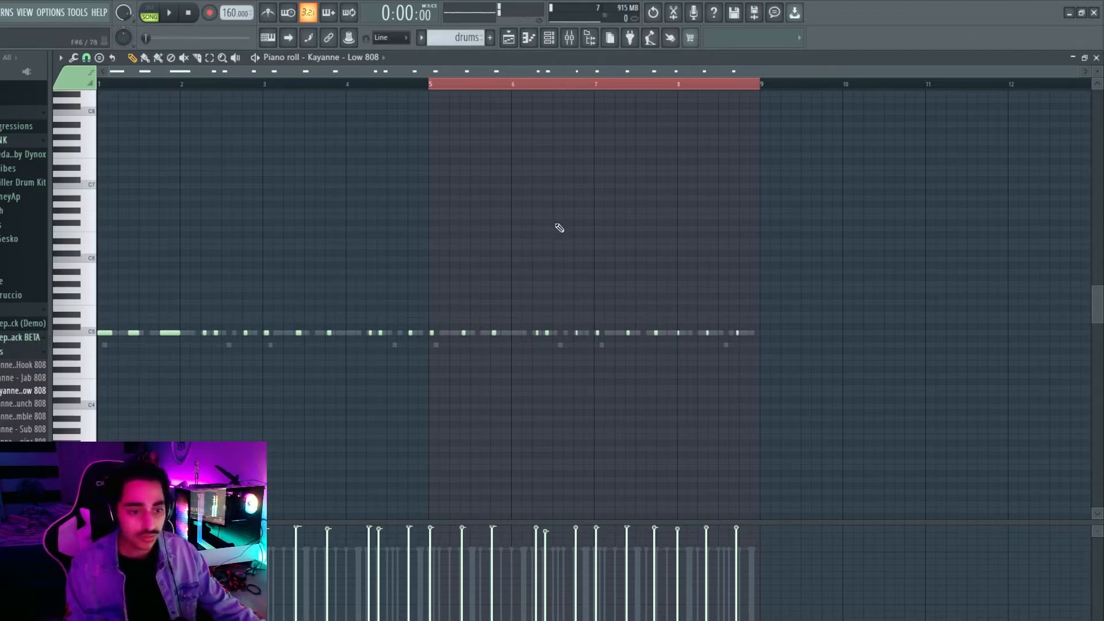
Cut the Low 808 notes from the drums pattern and paste them into the Low 808 channel of the Moonlight EP pattern.
key(space)
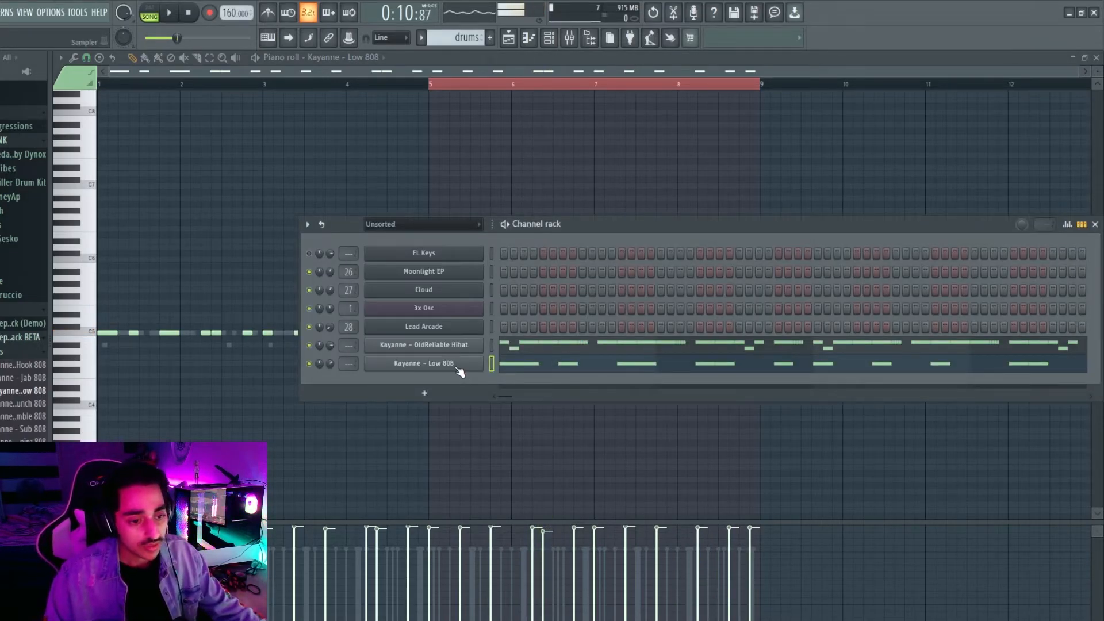
right_click(456, 366)
click(645, 367)
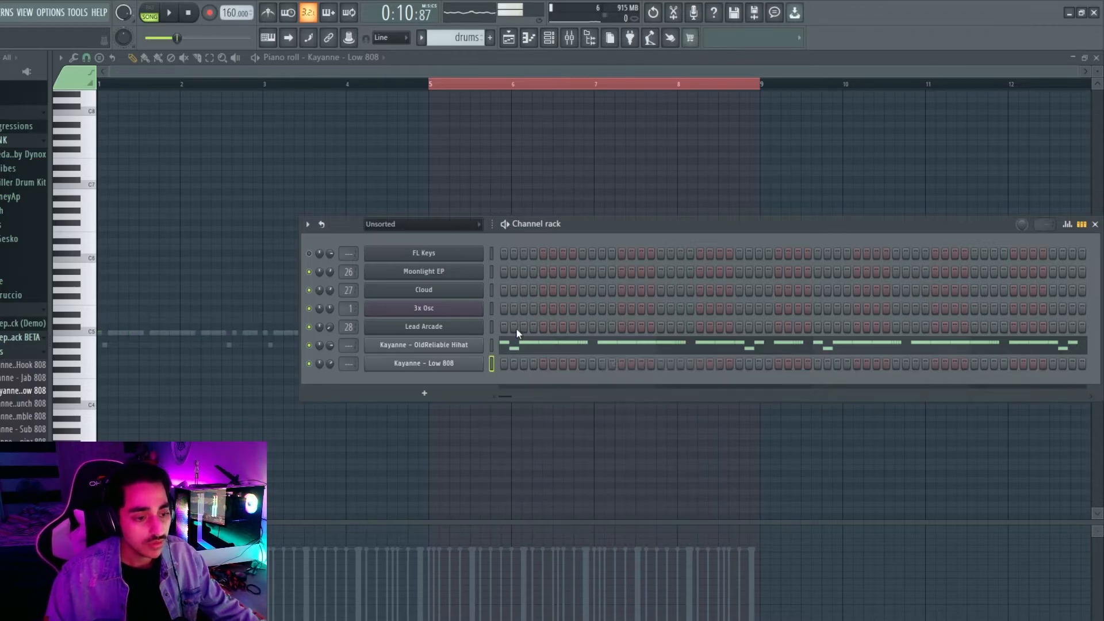
right_click(482, 36)
click(506, 45)
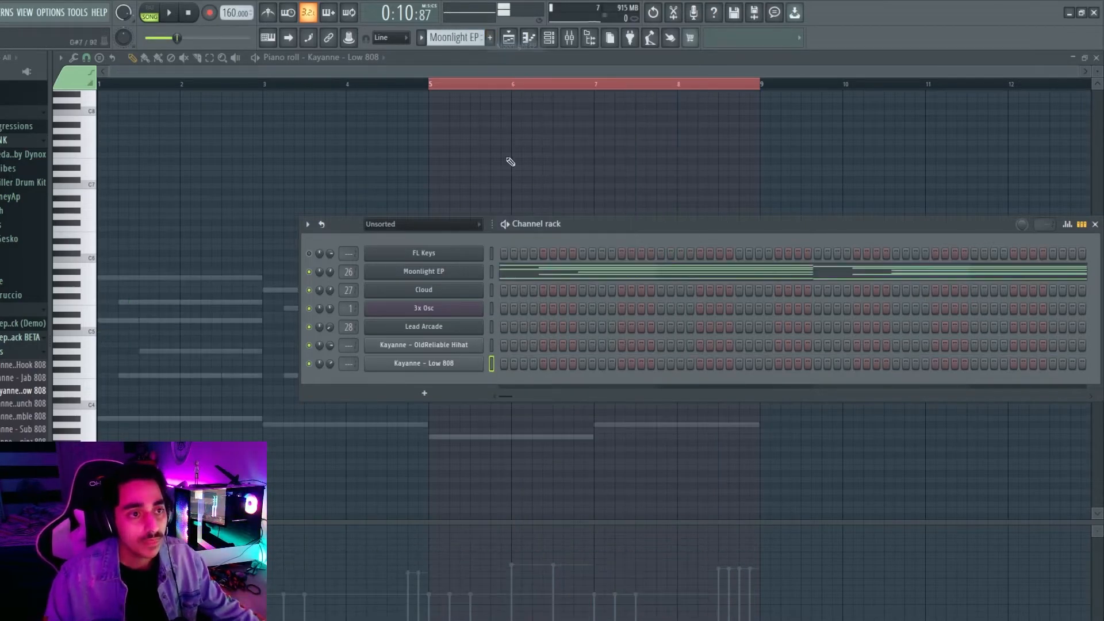
right_click(463, 363)
click(645, 387)
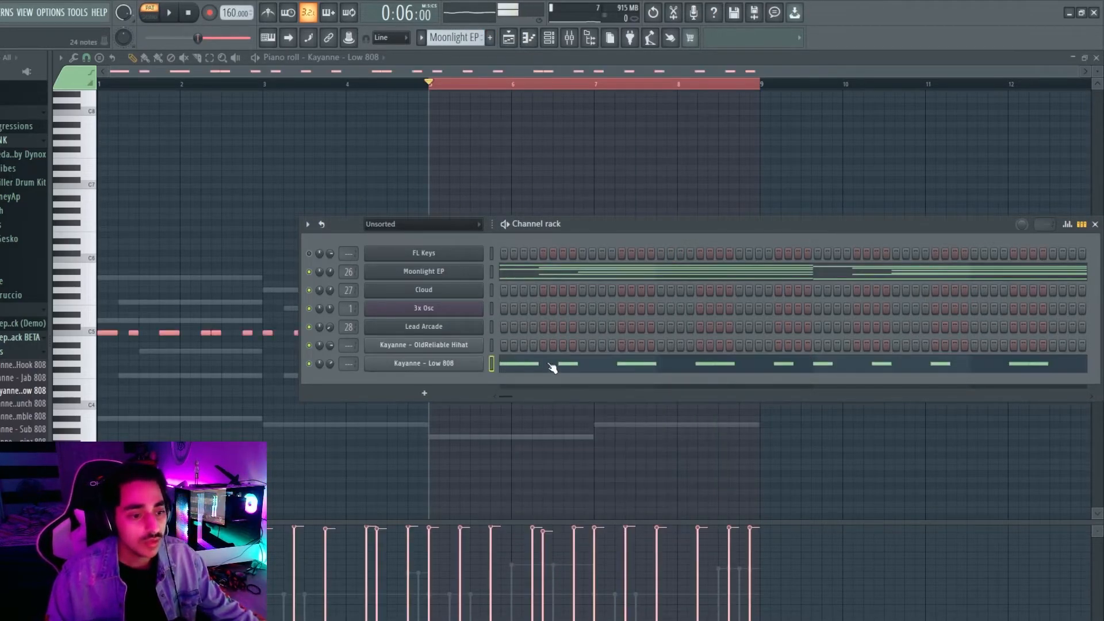
Check the Moonlight EP chords and move all Low 808 notes down to the chord bass note of bars 1 and 2.
click(592, 273)
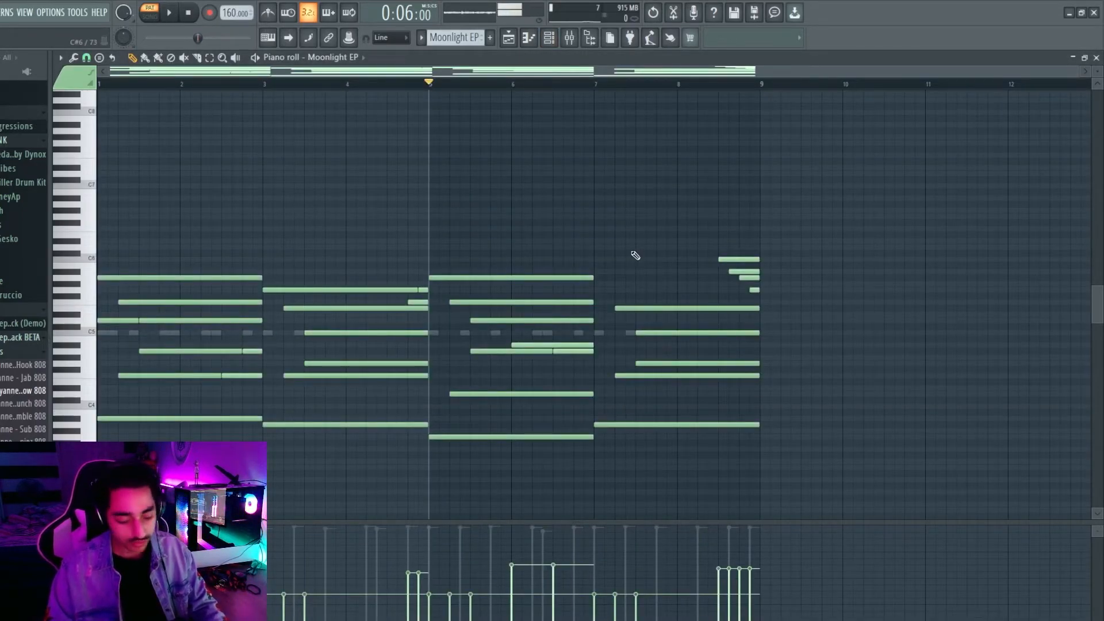
key(shift+Down)
key(shift+Down)
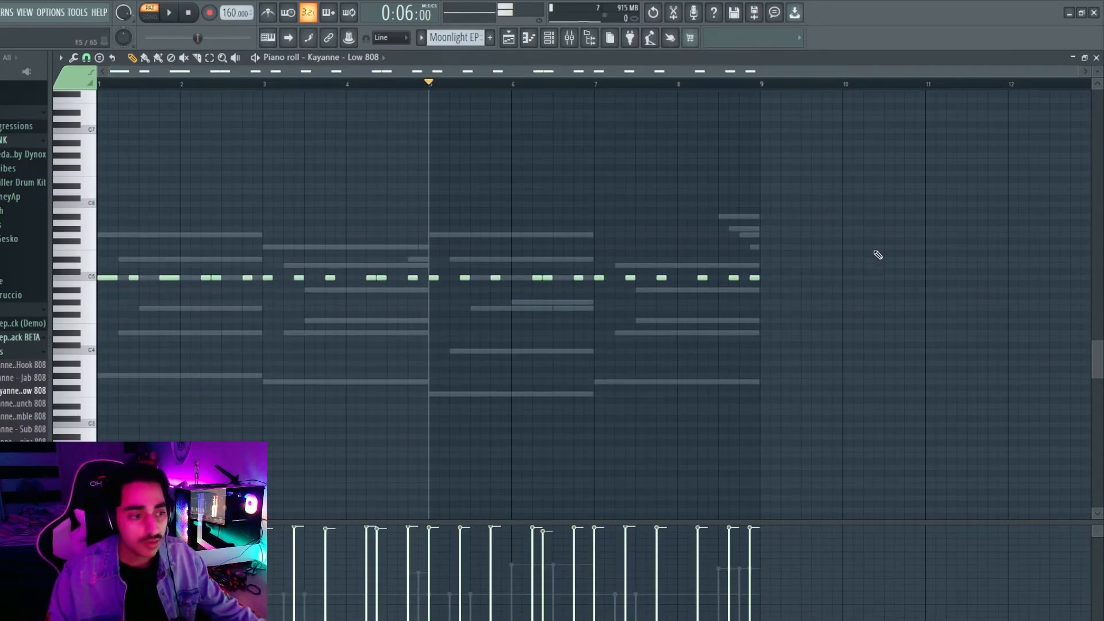
drag(876, 251, 67, 314)
drag(107, 278, 107, 376)
ctrl+click(134, 353)
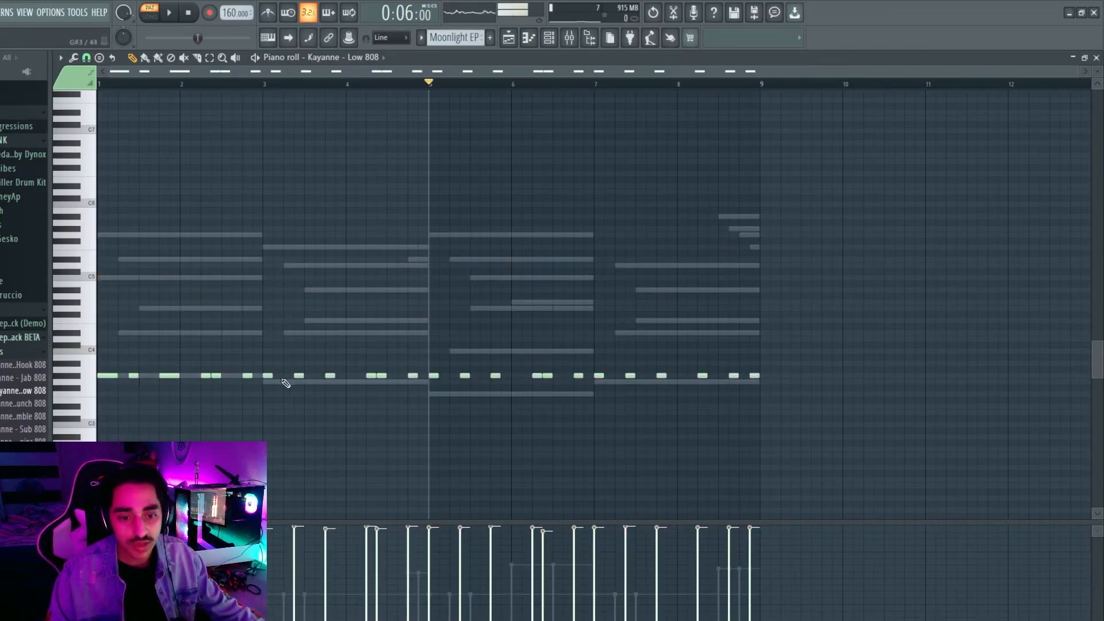
Lower the Low 808 notes in bars 3 to 8 to follow the Moonlight EP bass notes.
drag(294, 378, 753, 383)
key(Down)
click(740, 350)
right_click(738, 350)
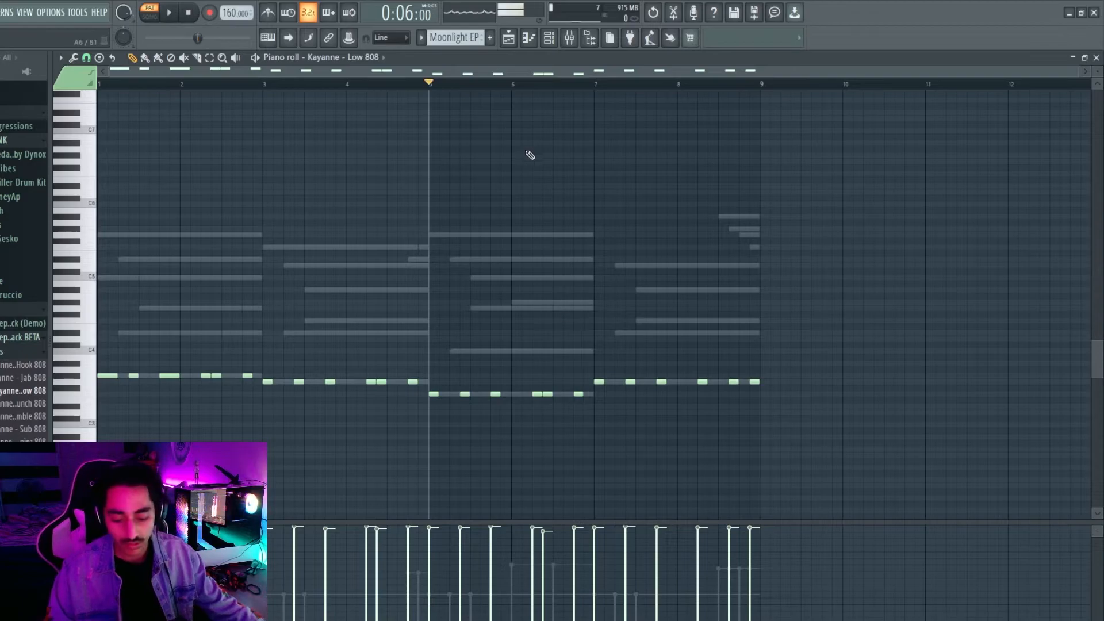
Cut the Low 808 notes from the Moonlight EP pattern and paste them into the Low 808 channel of the drums pattern.
key(ctrl+x)
right_click(461, 36)
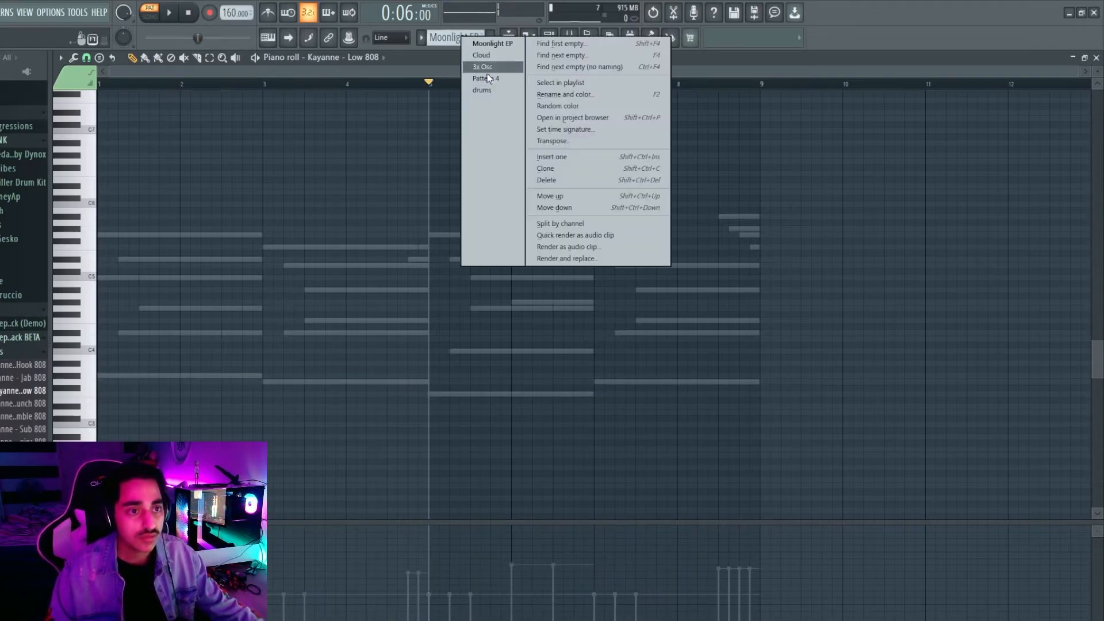
click(474, 87)
click(548, 39)
click(531, 365)
right_click(462, 364)
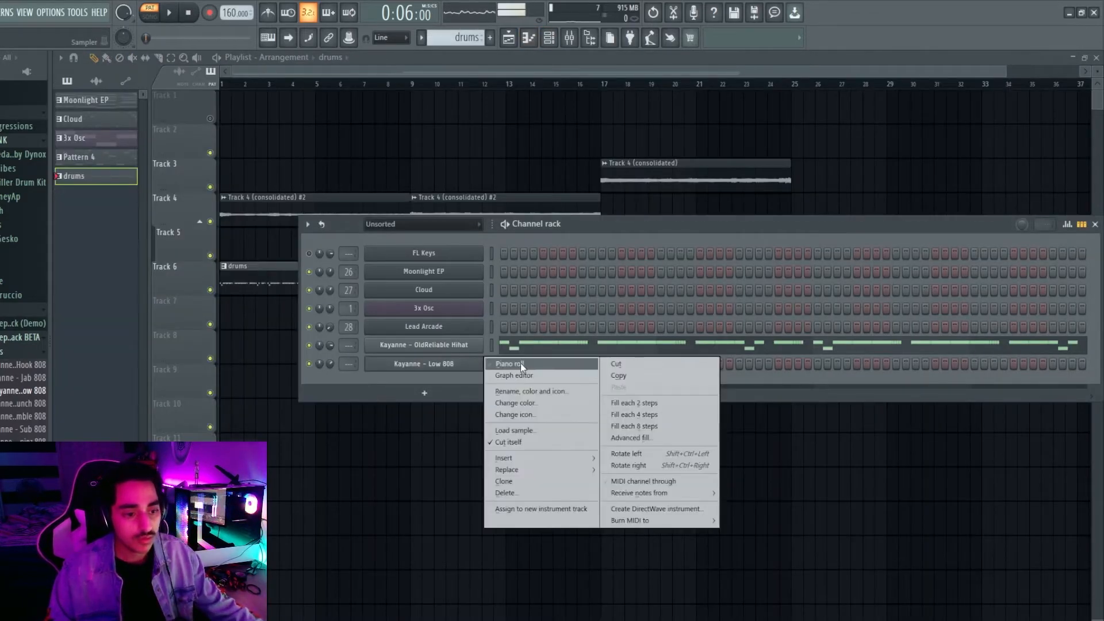
click(512, 364)
key(ctrl+v)
click(421, 338)
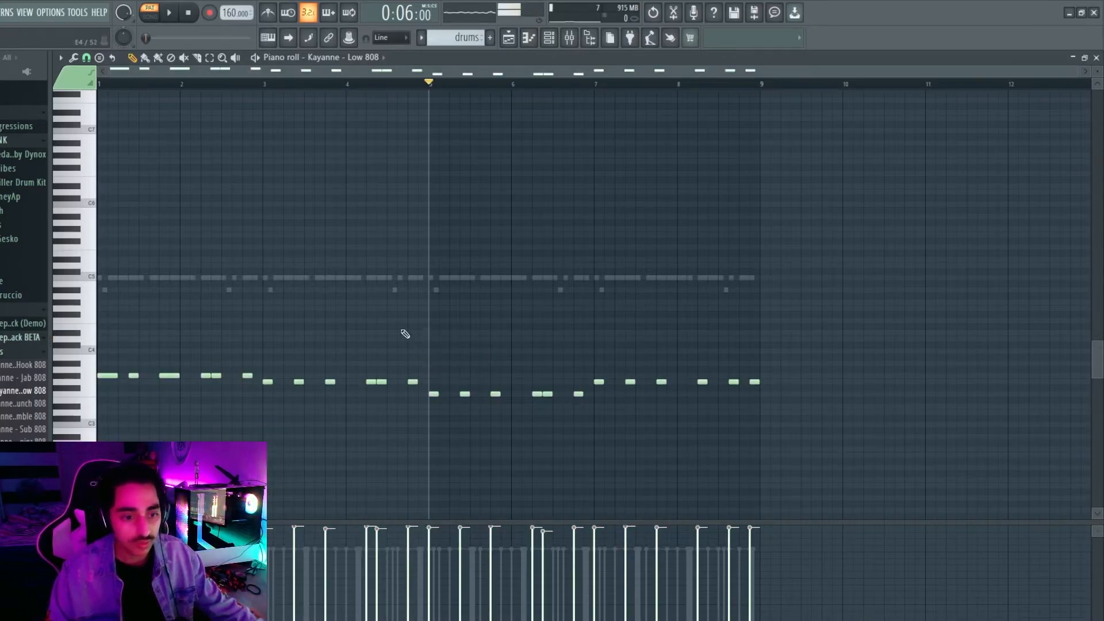
Raise all Low 808 notes in the drums pattern by two octaves, playing the pattern to check each pitch.
key(space)
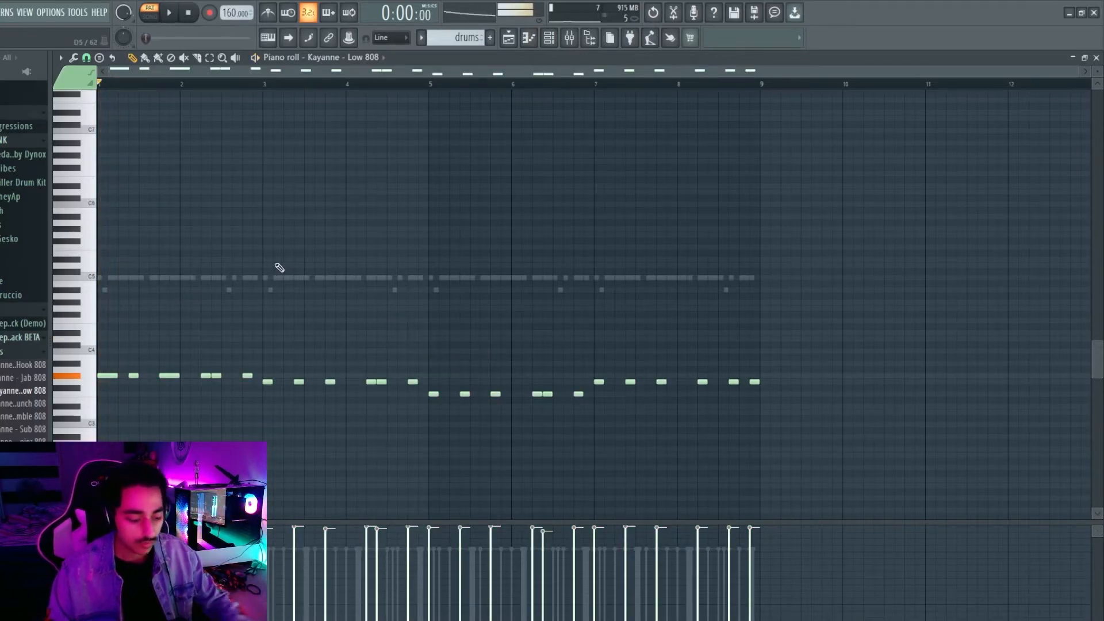
key(ctrl+Up)
scroll(290, 282, up, 3)
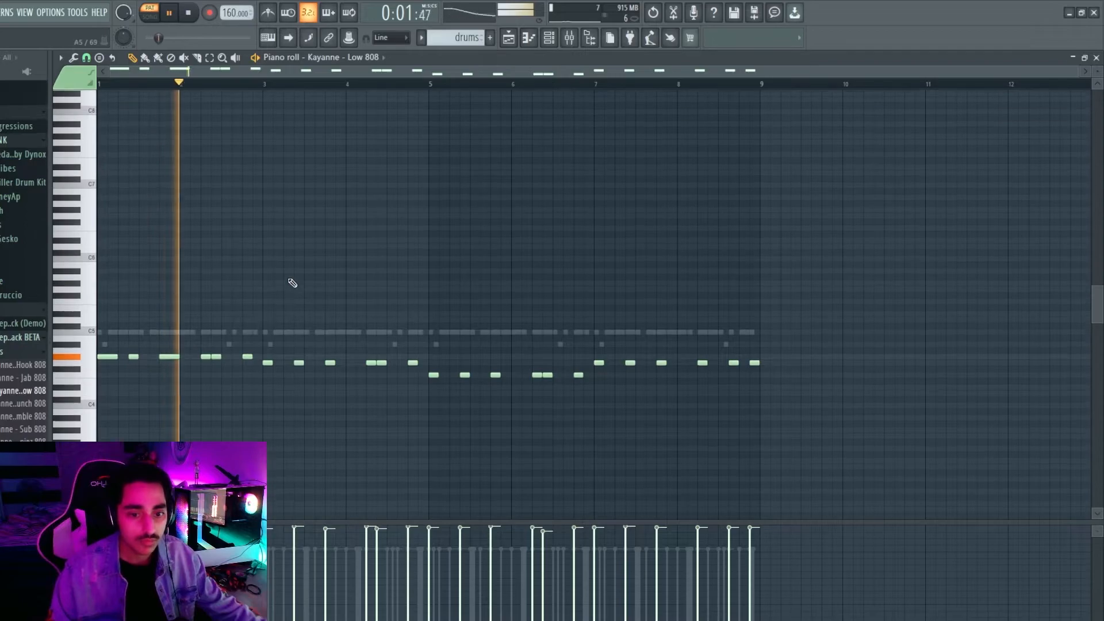
key(space)
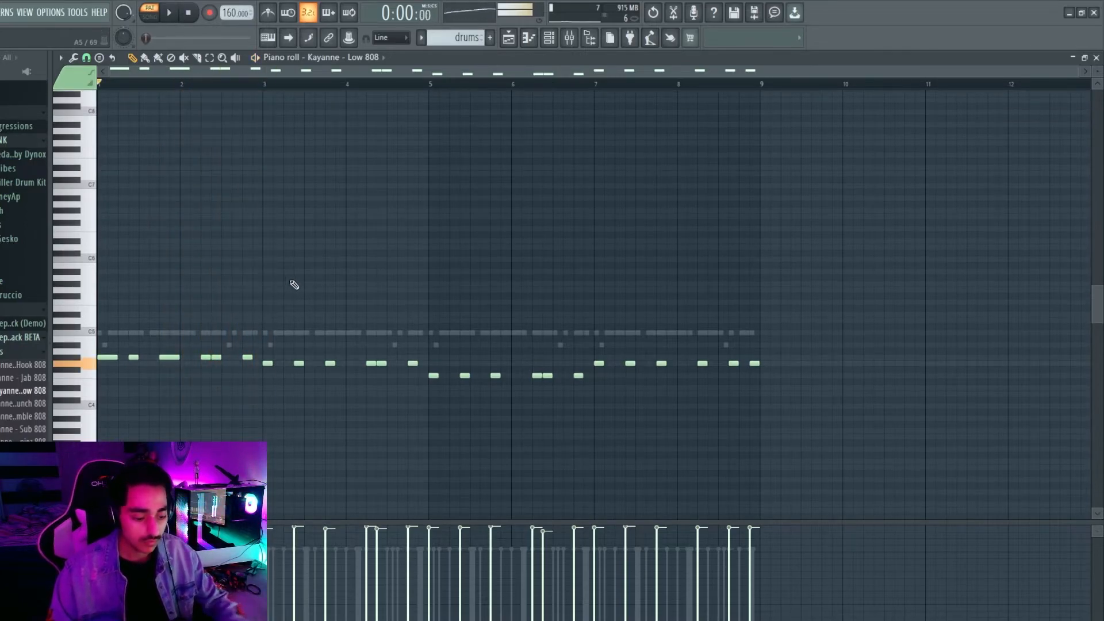
key(ctrl+Up)
key(space)
scroll(293, 286, up, 3)
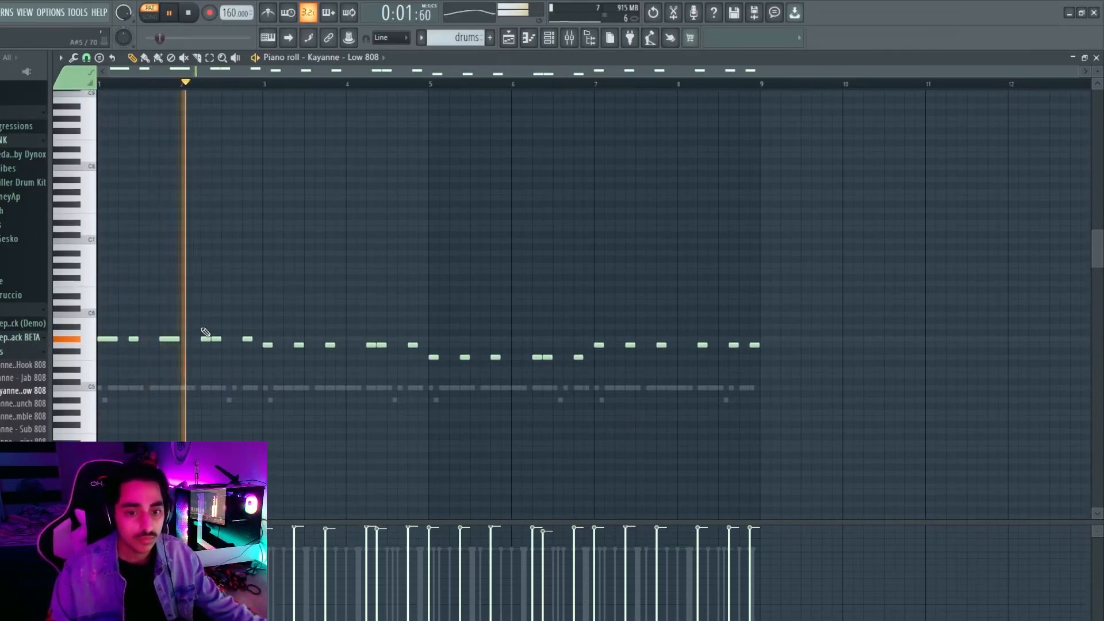
click(549, 37)
key(space)
key(space)
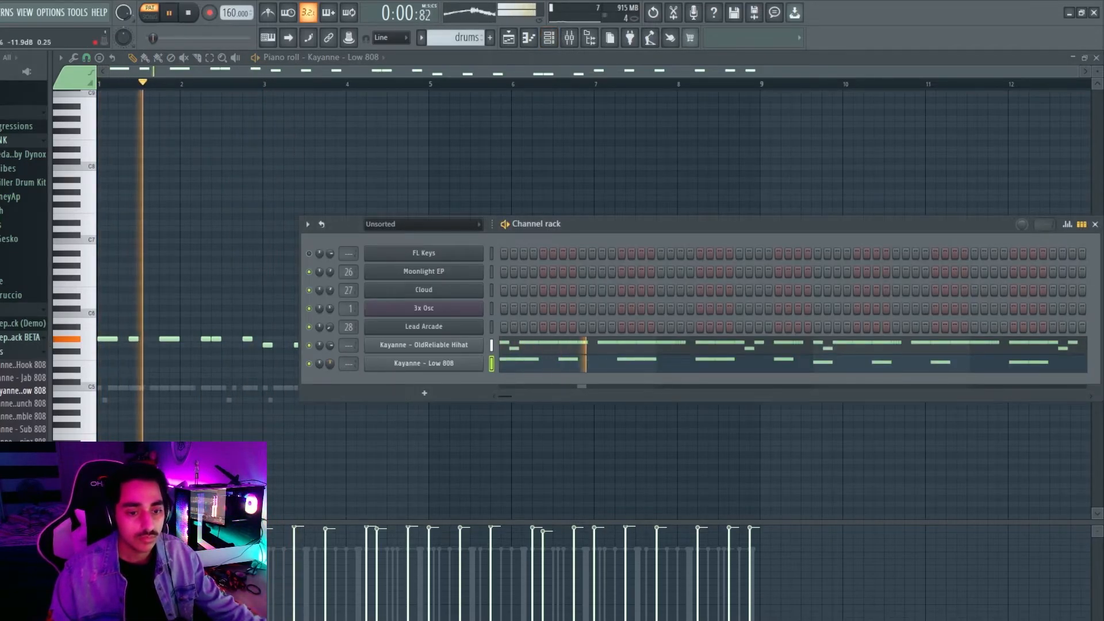
Lower individual Low 808 notes by an octave for variation, including one late in bar 1, and play the result.
key(F6)
key(space)
key(ctrl+Down)
key(space)
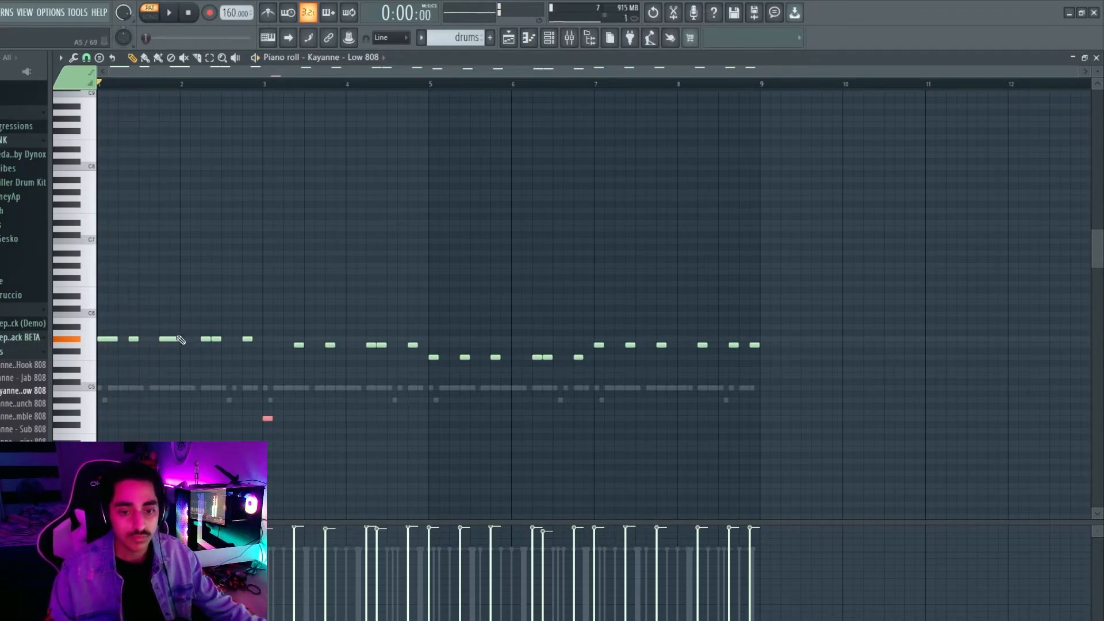
ctrl+click(166, 338)
key(ctrl+Down)
key(space)
scroll(264, 408, down, 2)
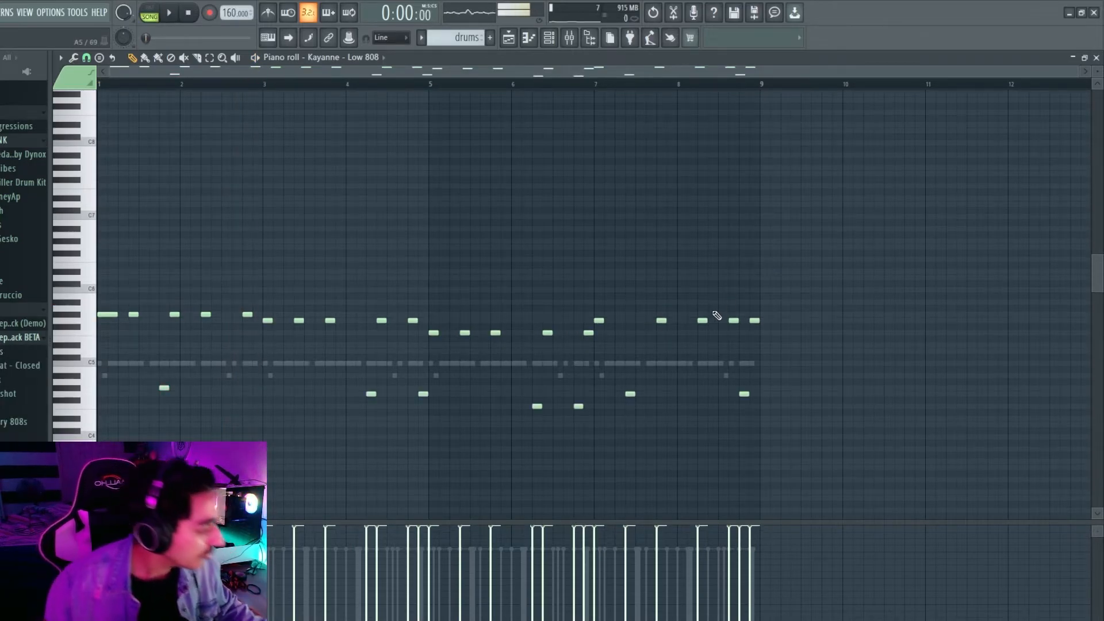
Audition kick samples against the playing beat and add Cash Kick as a new channel that follows the Low 808 rhythm.
click(556, 39)
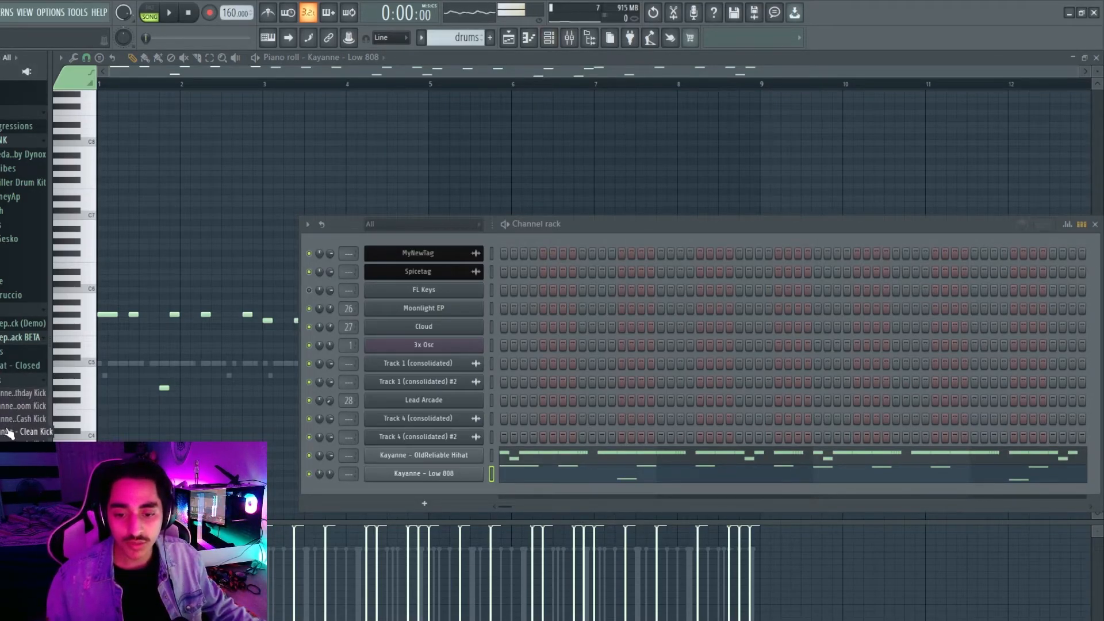
key(space)
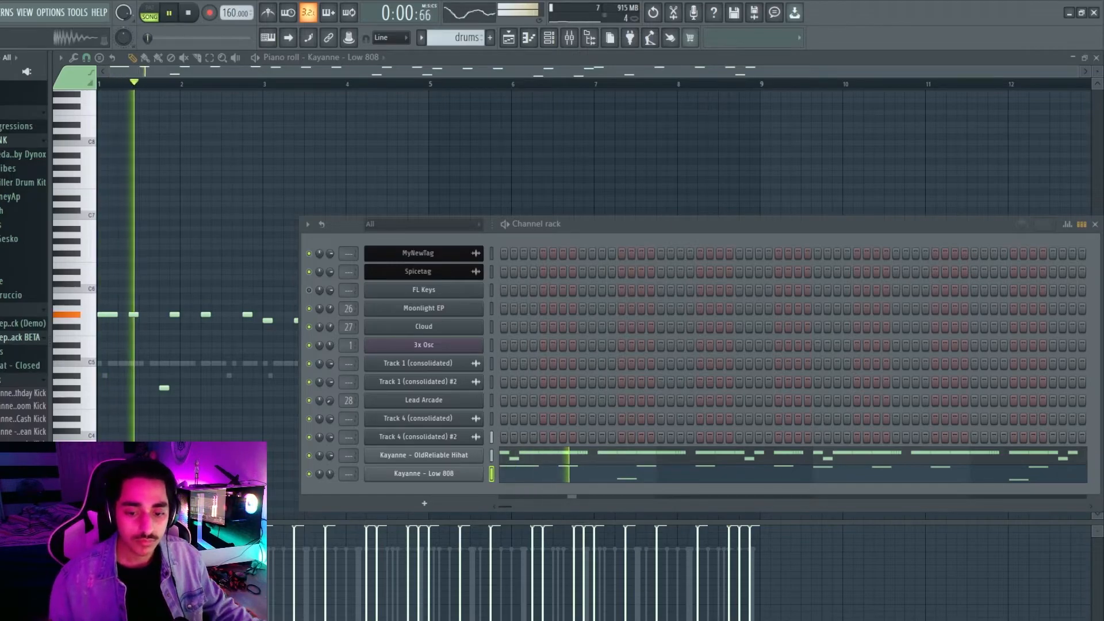
click(8, 422)
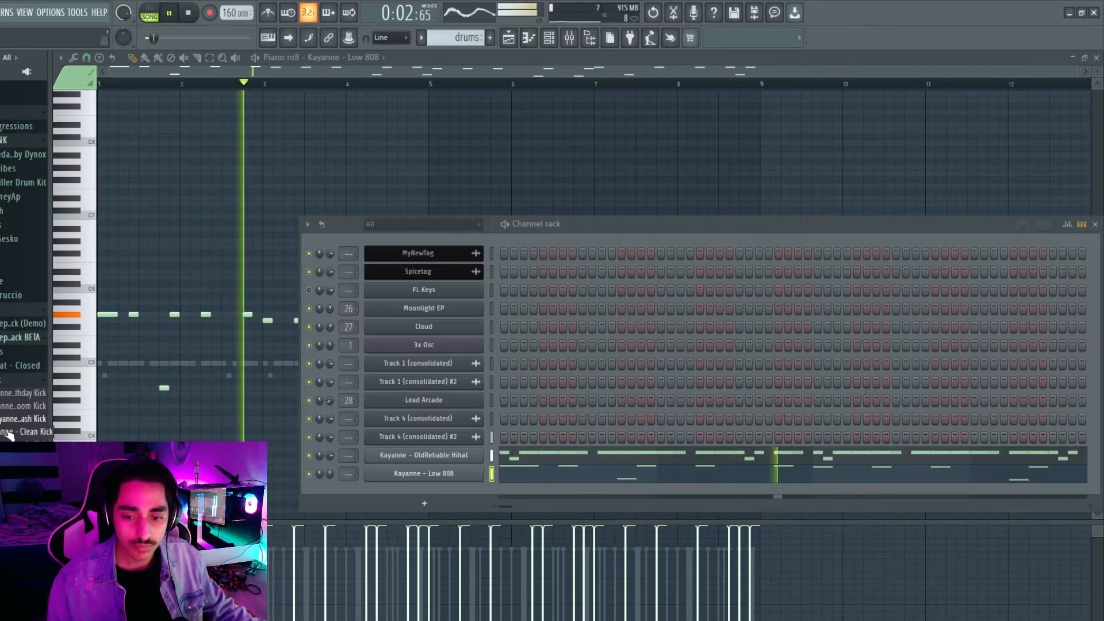
drag(8, 421, 429, 477)
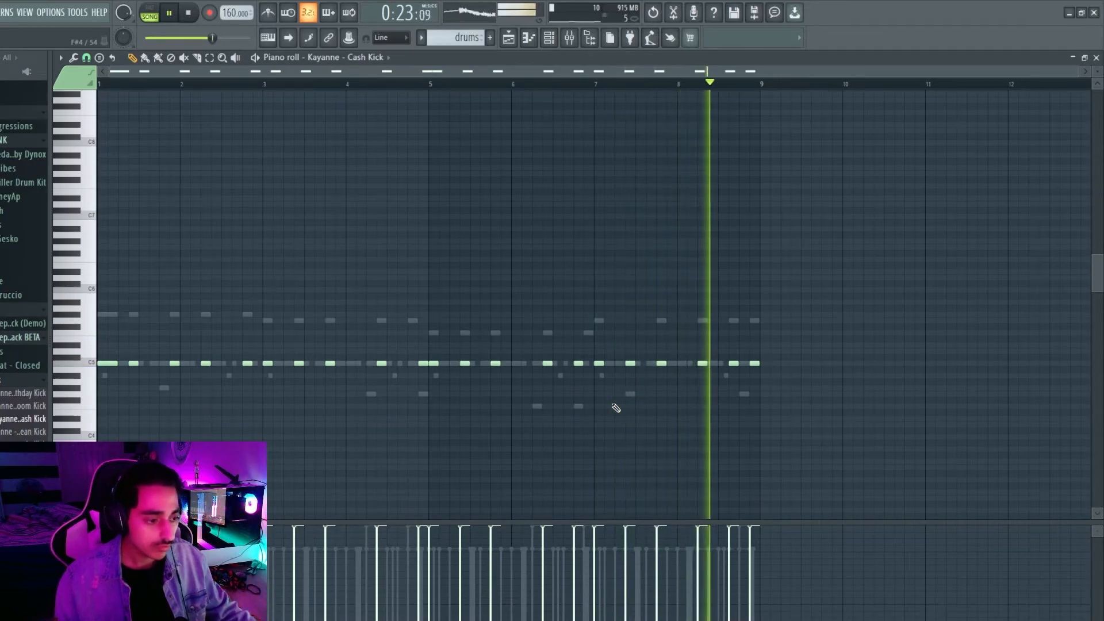
Find the Gold Clap sample, add it as a new channel and play the beat briefly.
click(550, 38)
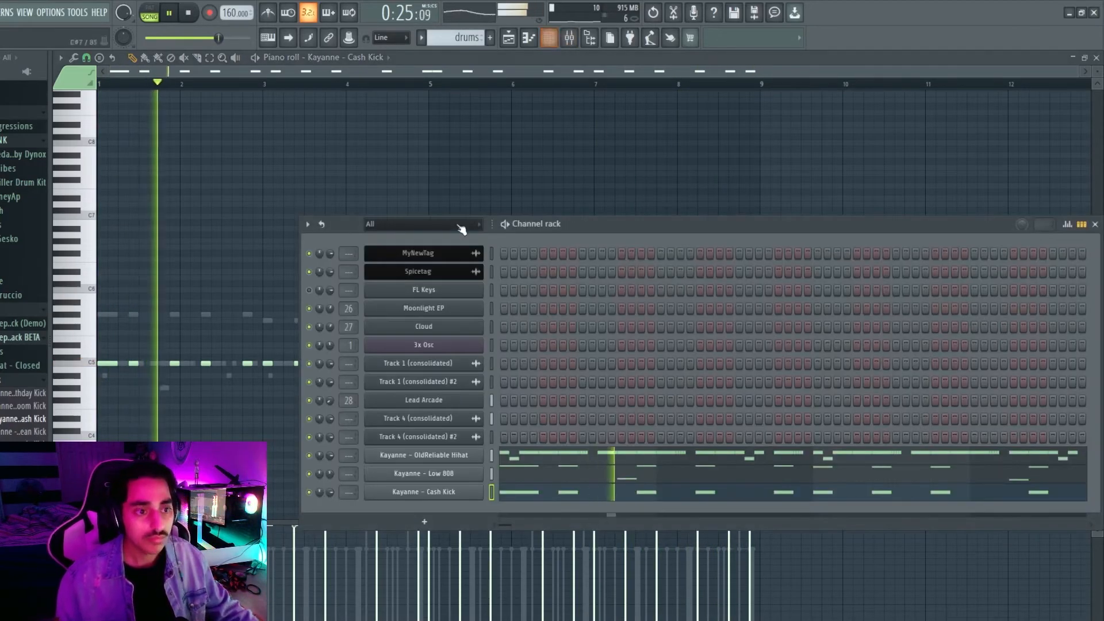
click(9, 380)
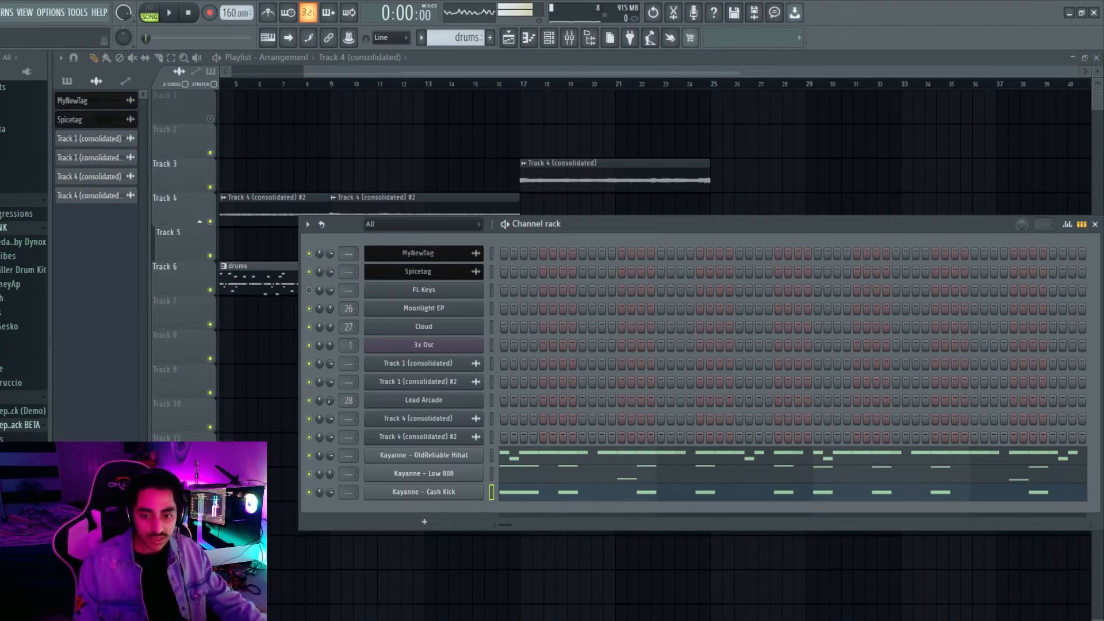
drag(28, 494, 416, 521)
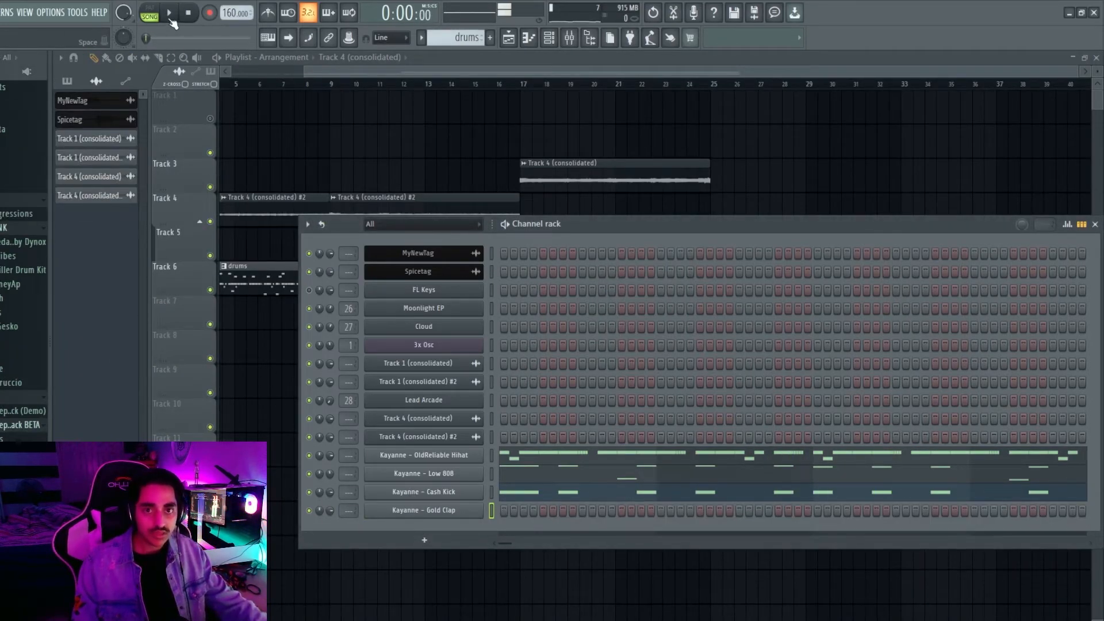
click(171, 11)
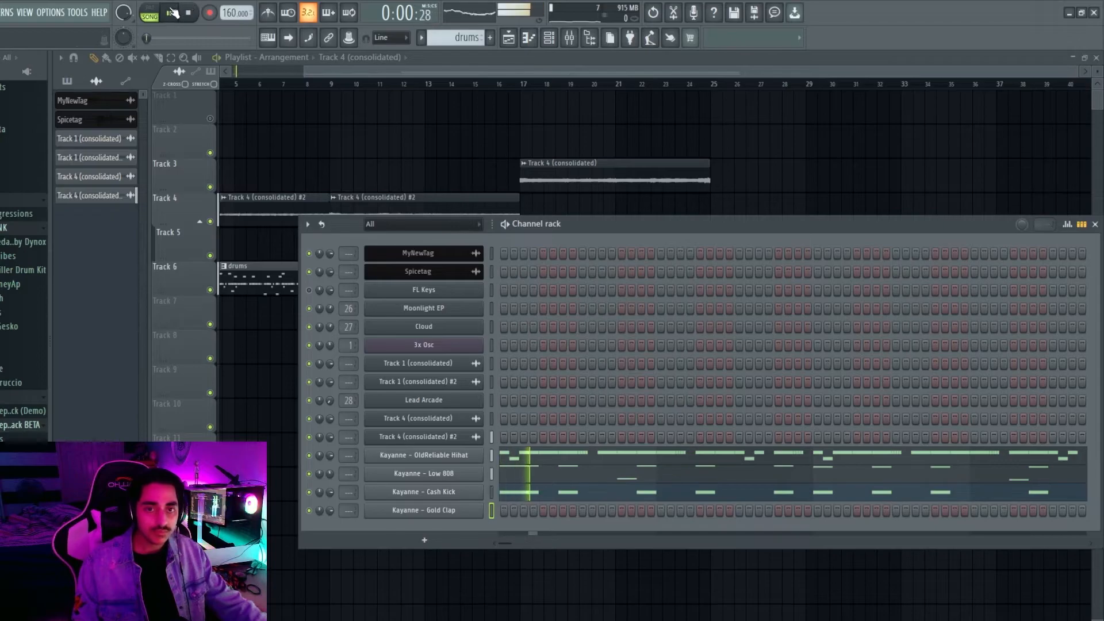
key(space)
Place Gold Clap notes on the third beat of each of the eight bars and play the beat.
right_click(465, 513)
click(509, 456)
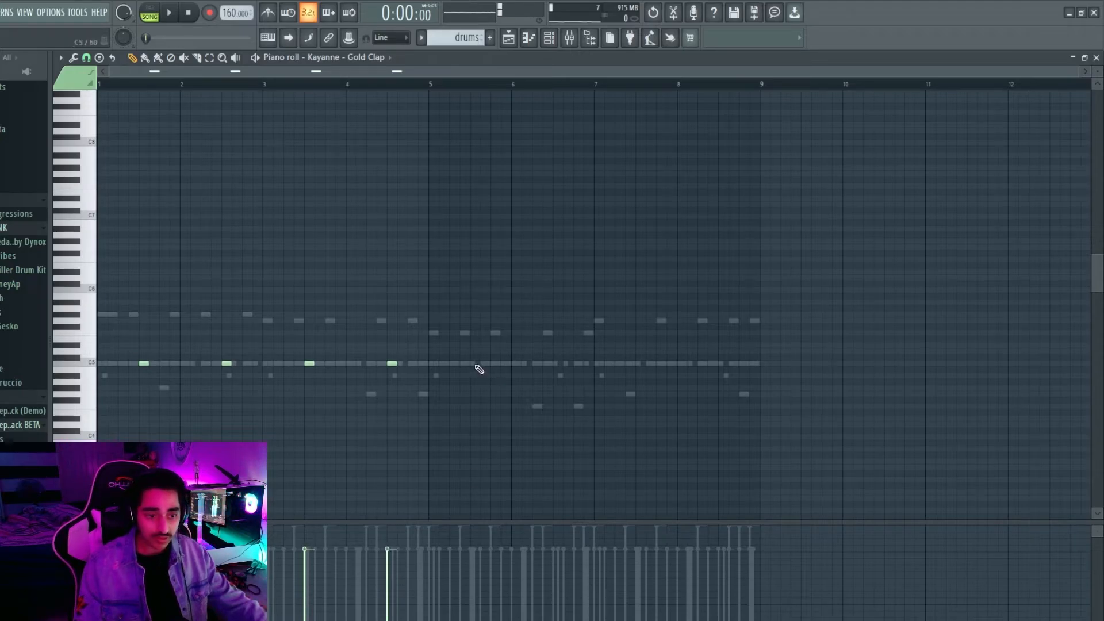
click(476, 365)
click(557, 365)
click(640, 364)
click(723, 365)
key(space)
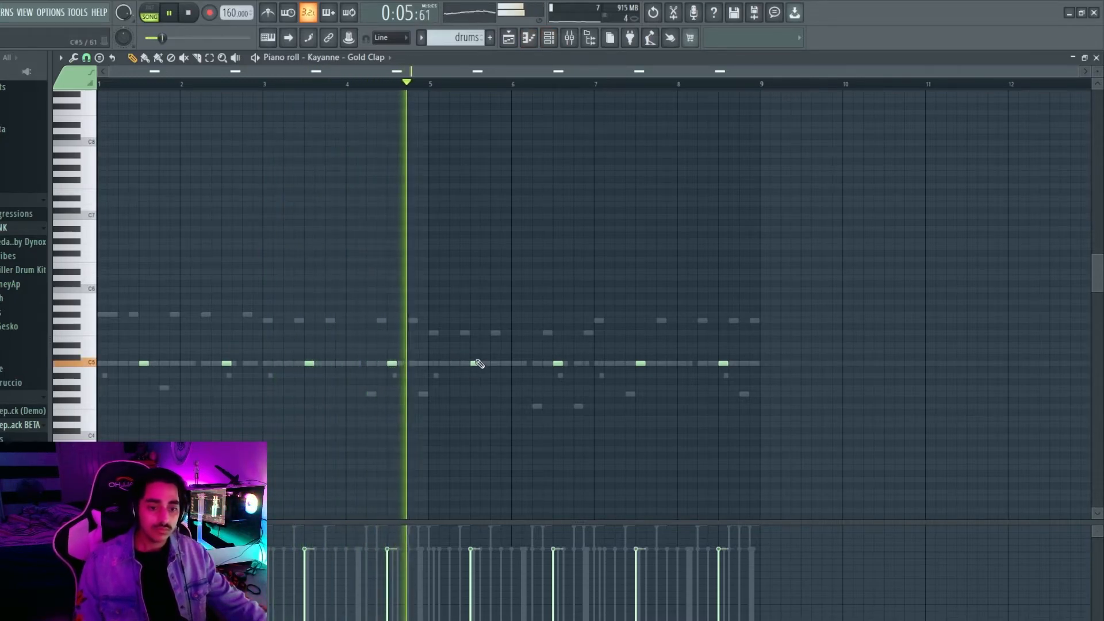
key(space)
Add Emperor Rimshot as a new channel and open its piano roll.
key(F6)
drag(23, 452, 454, 538)
right_click(479, 527)
click(499, 456)
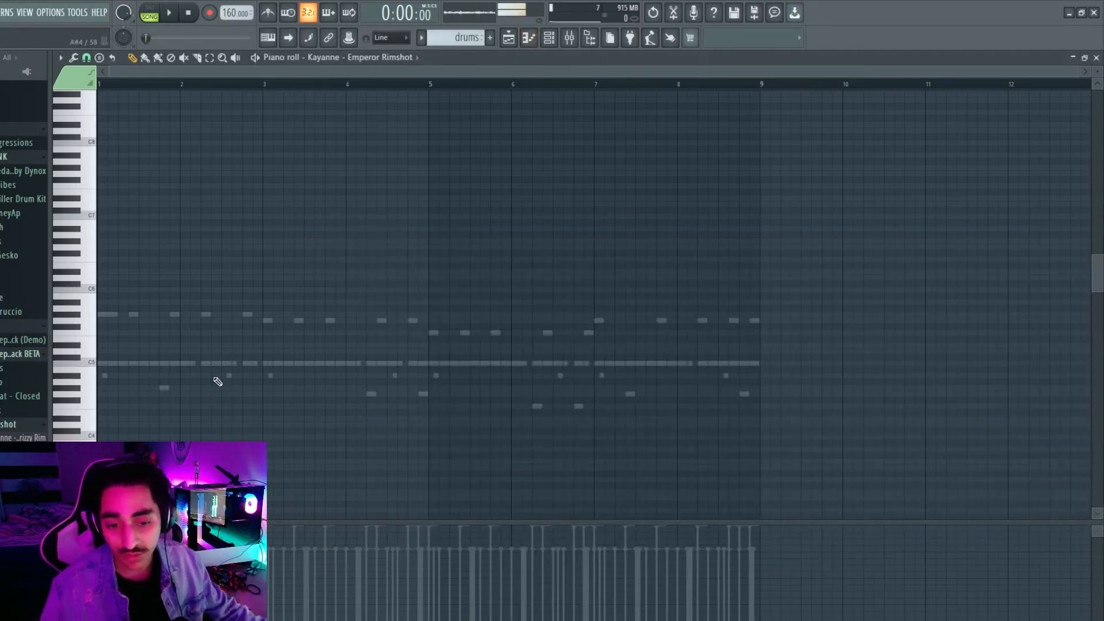
Place pairs of Emperor Rimshot notes around the starts of bars 2, 4, 6 and 8 while the beat plays.
scroll(196, 361, up, 2)
click(225, 364)
key(space)
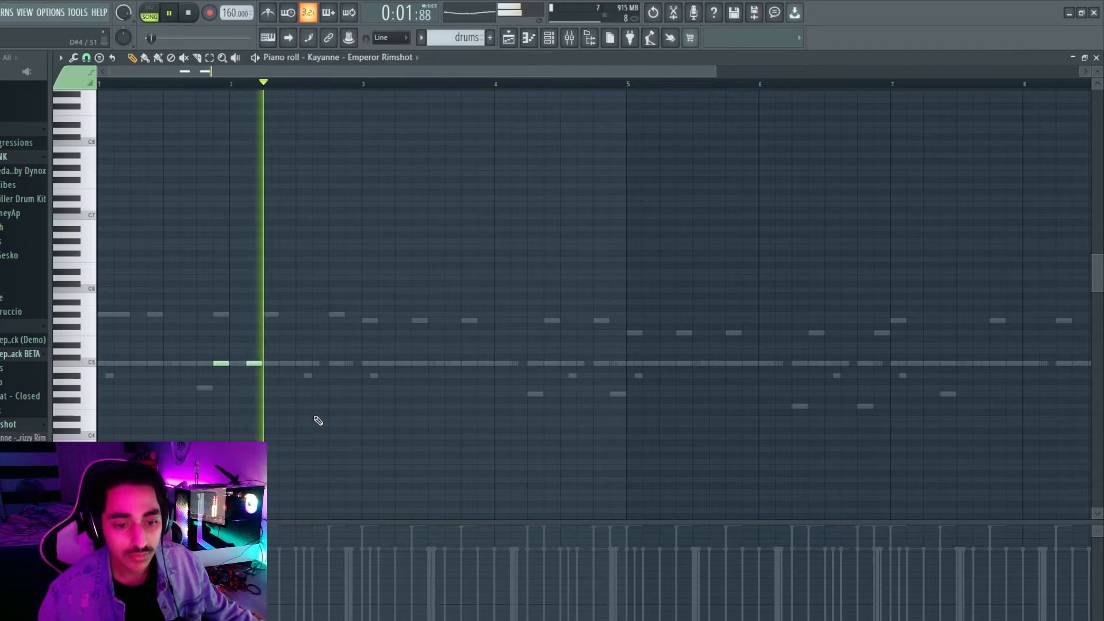
click(519, 363)
click(485, 363)
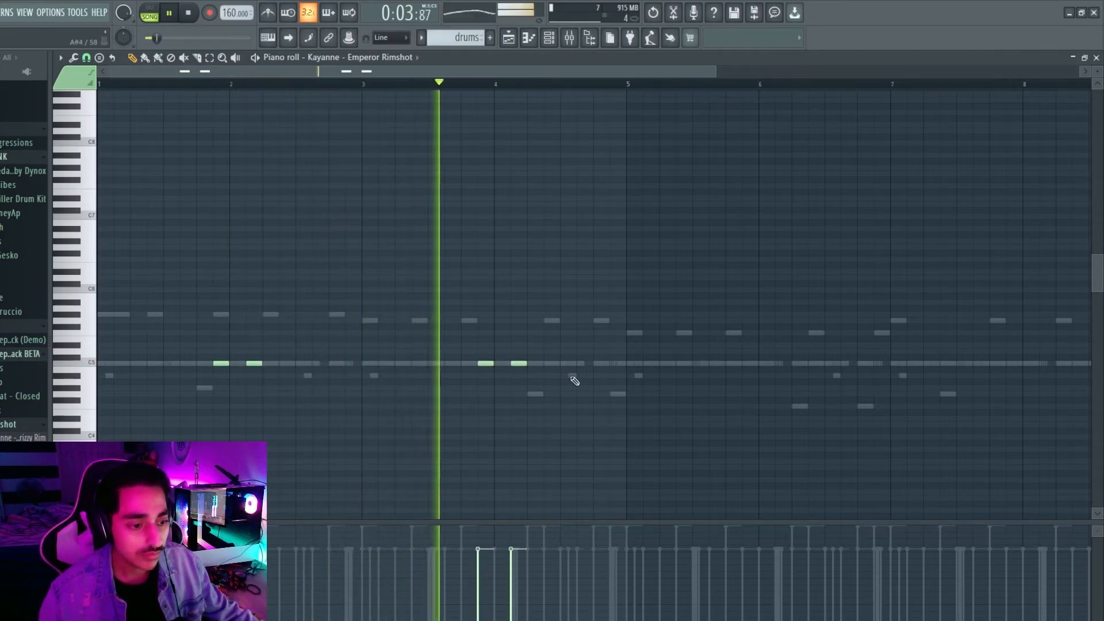
click(750, 363)
click(783, 362)
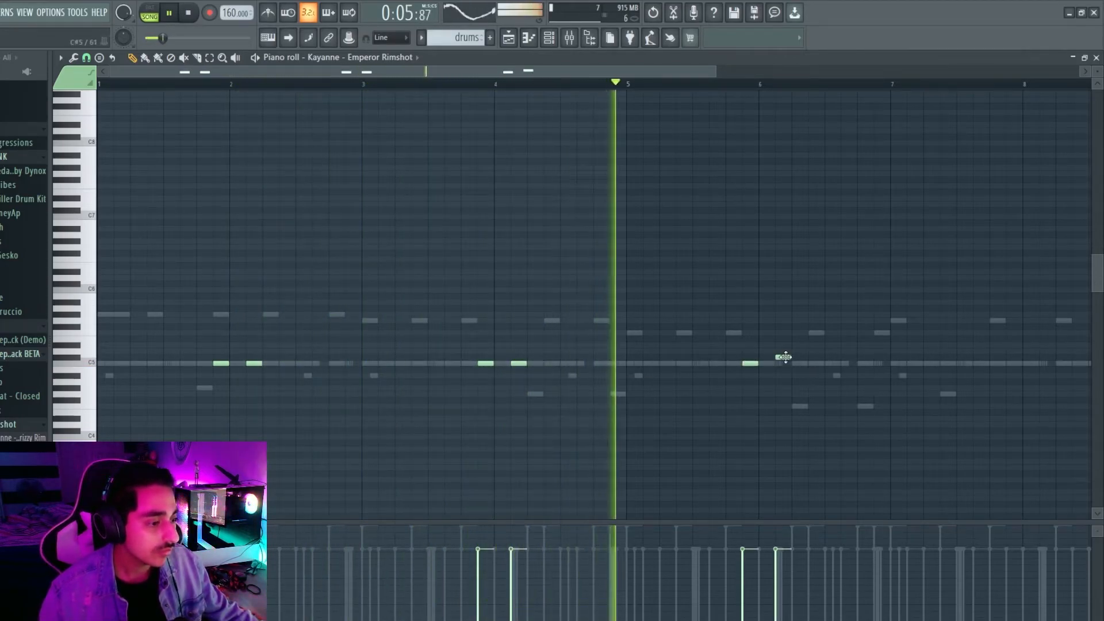
ctrl+scroll(758, 374, down, 3)
click(670, 363)
click(691, 363)
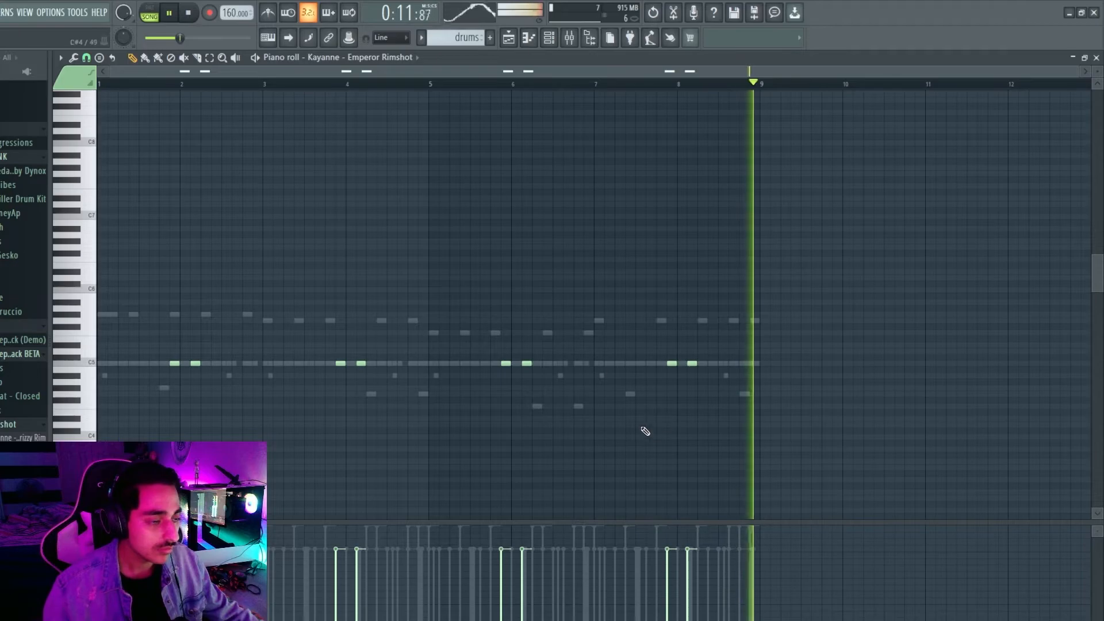
key(space)
Add the Gross Beat effect to slot 4 of the Lead mixer track.
key(F9)
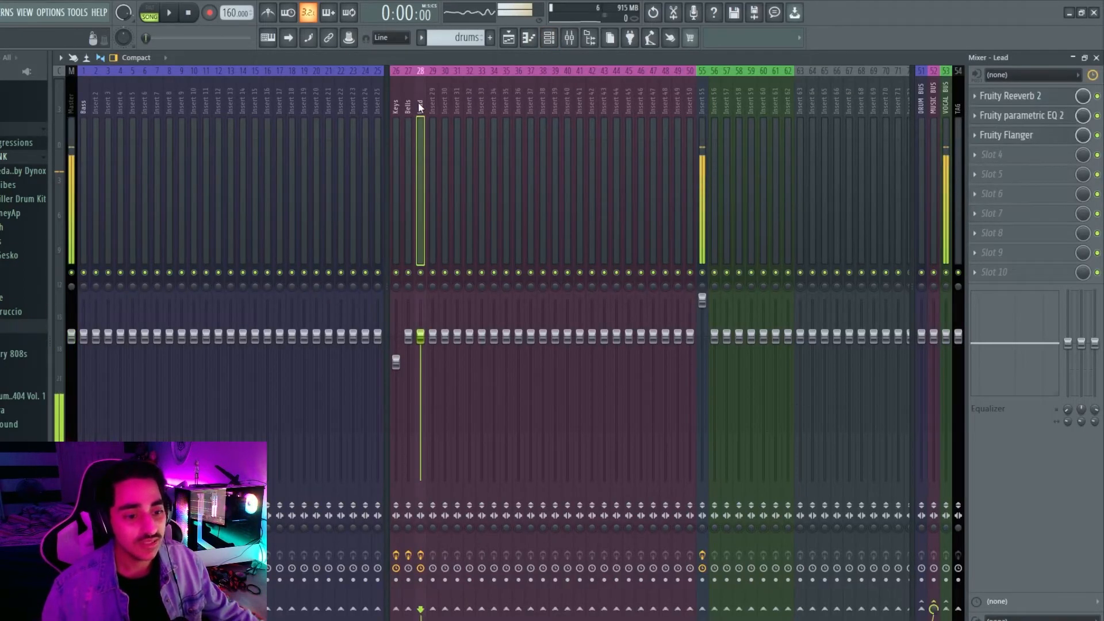
click(1000, 154)
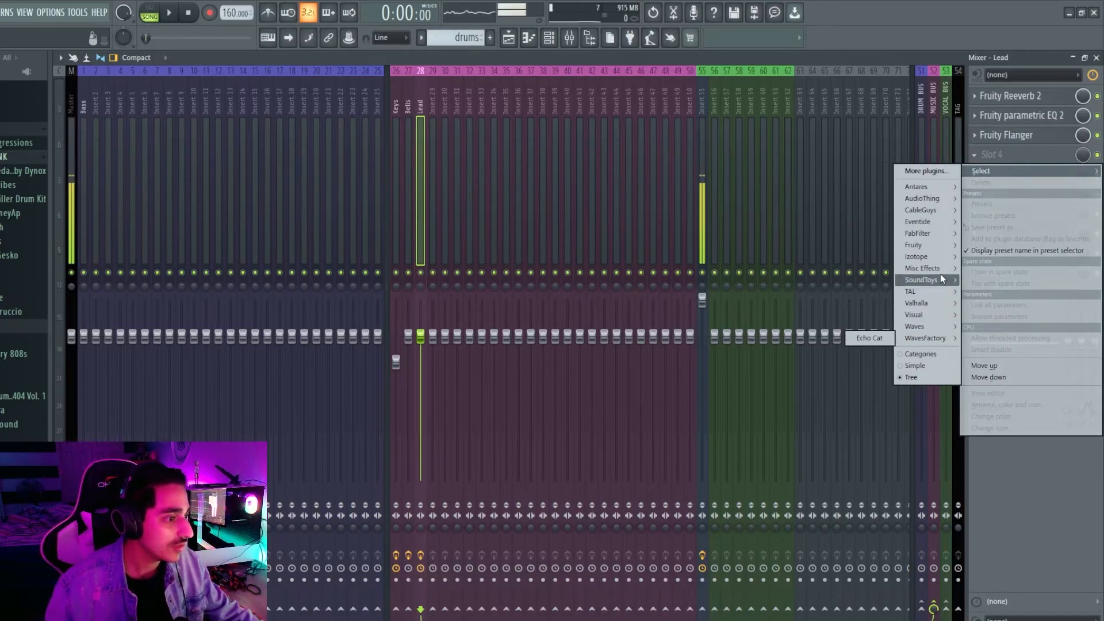
mouse_move(939, 245)
click(826, 454)
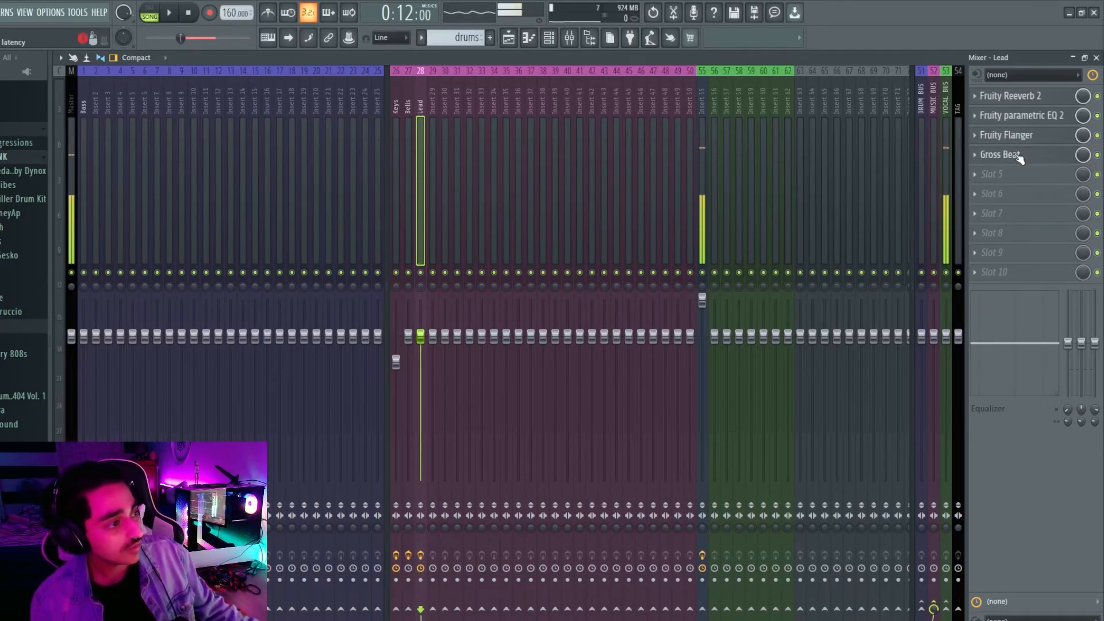
Play the lead section with Gross Beat and review the effect's time and volume settings.
click(171, 13)
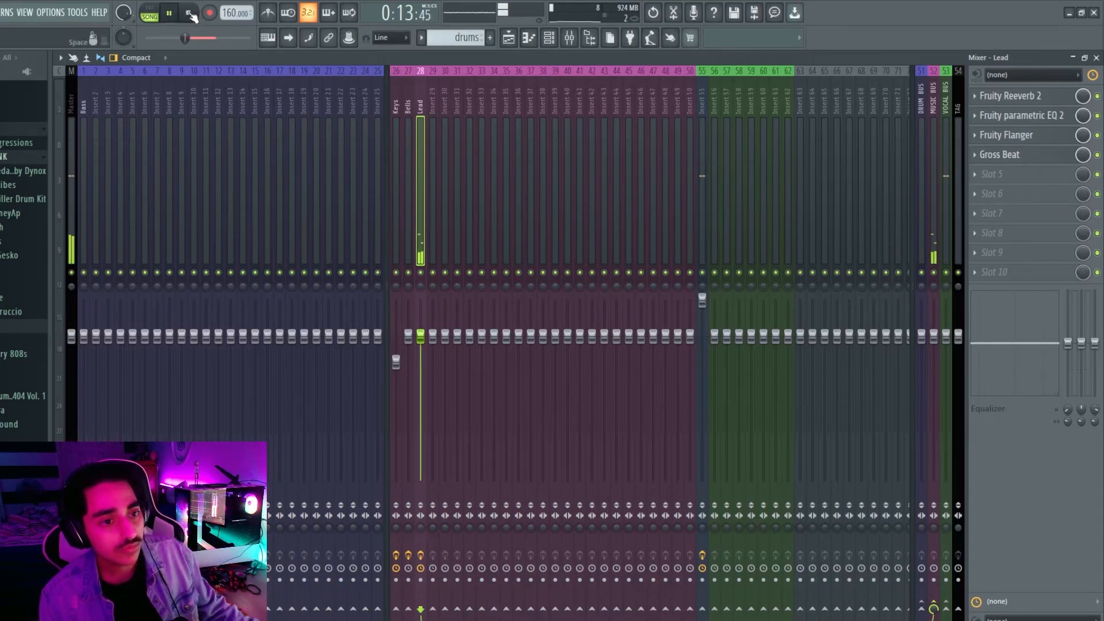
click(189, 13)
click(994, 156)
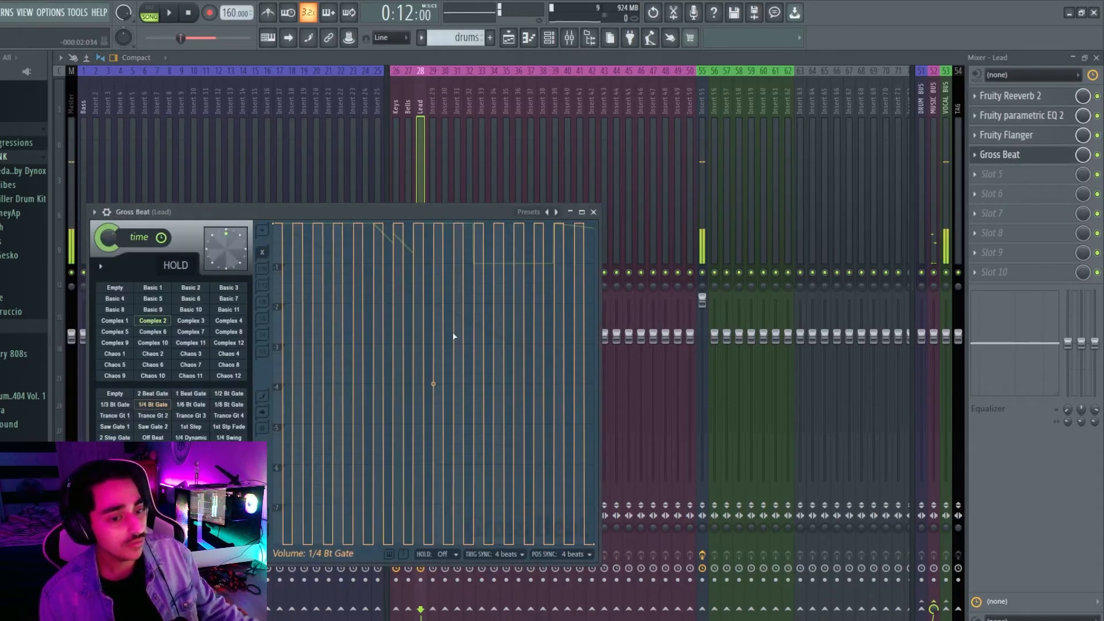
click(1015, 159)
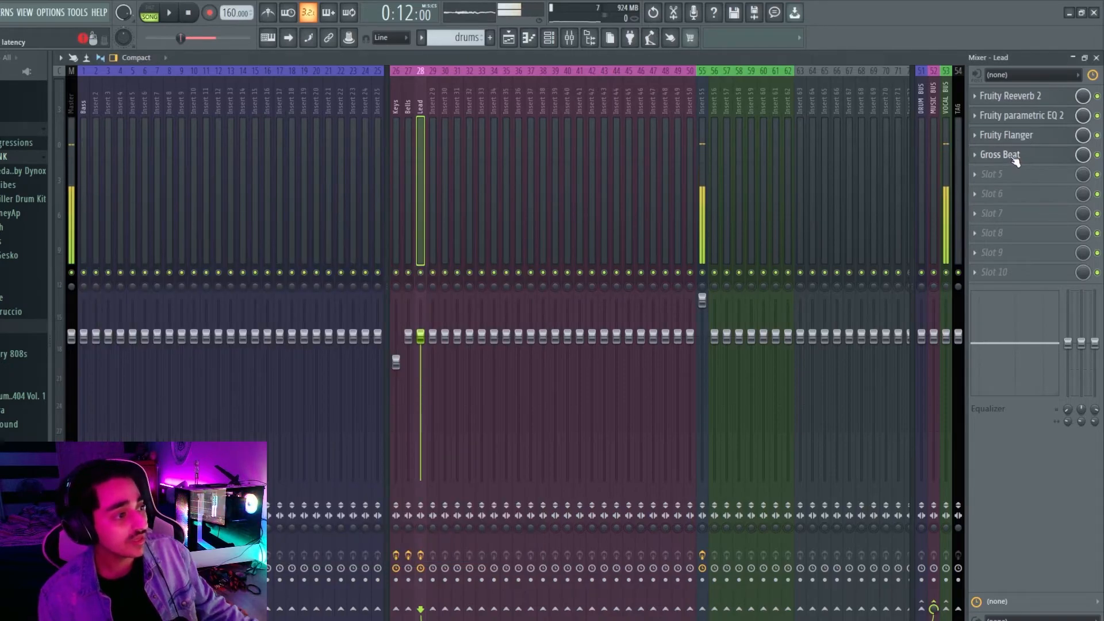
Move Gross Beat to the first effect slot of the Lead track and play the lead section.
drag(1000, 163, 1031, 120)
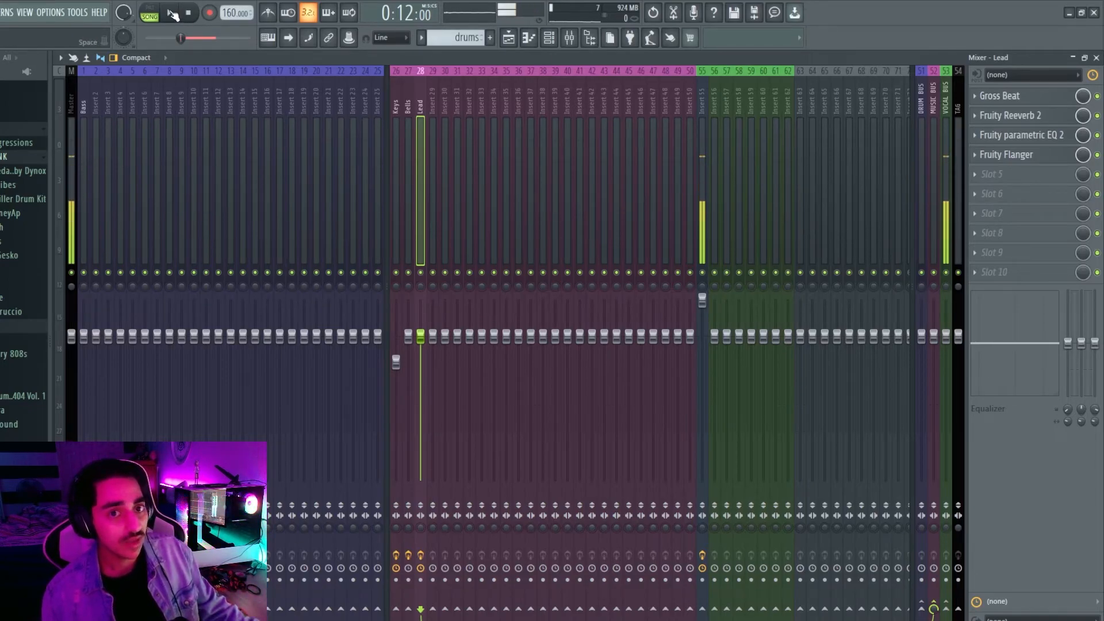
click(172, 14)
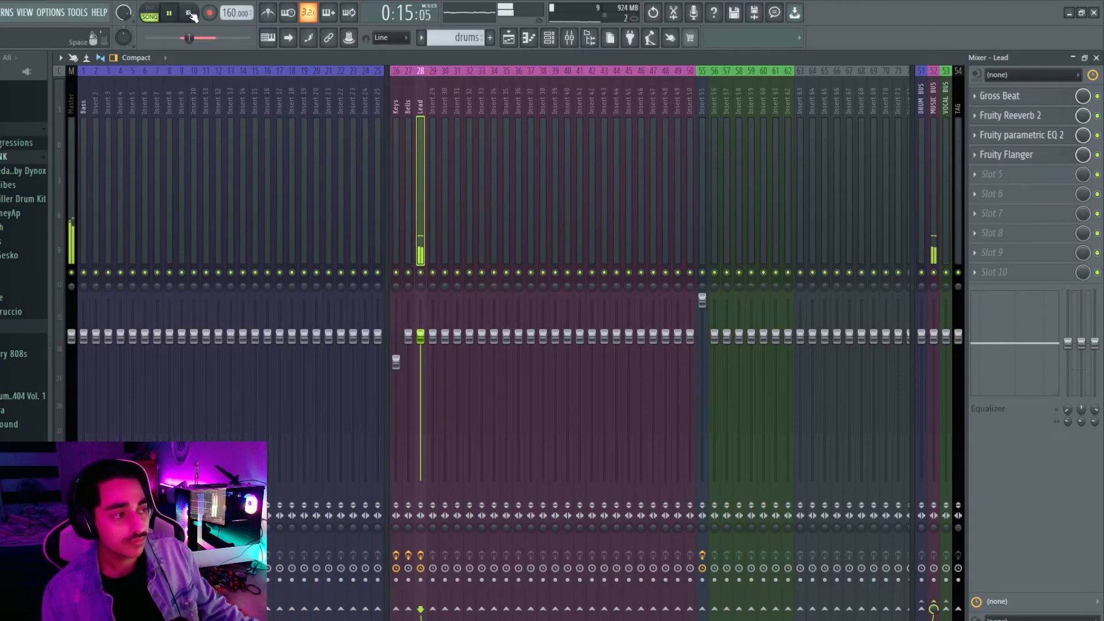
key(space)
Reorder the effects after Gross Beat as Fruity Flanger, Fruity Reeverb 2 and Fruity parametric EQ 2.
drag(1048, 136, 1027, 151)
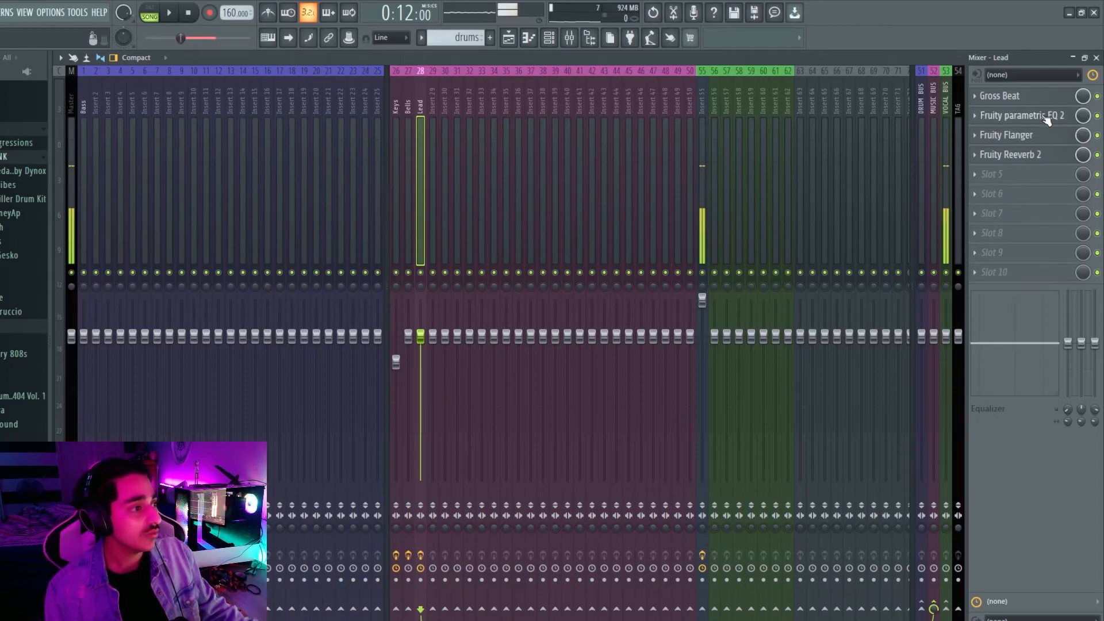
drag(1047, 119, 1046, 101)
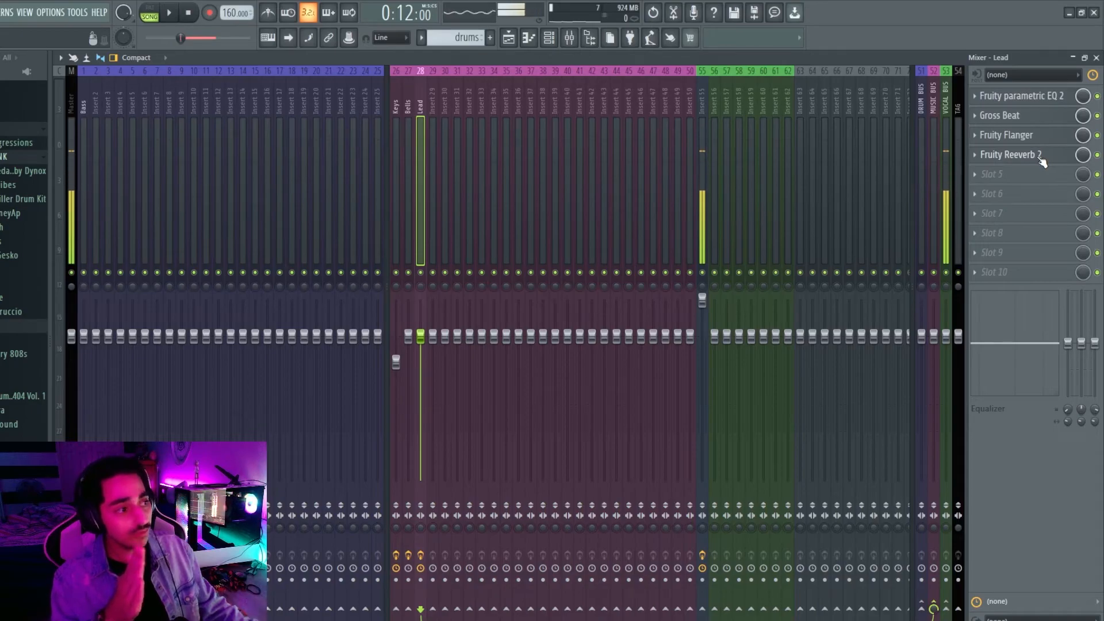
drag(1029, 105, 1032, 157)
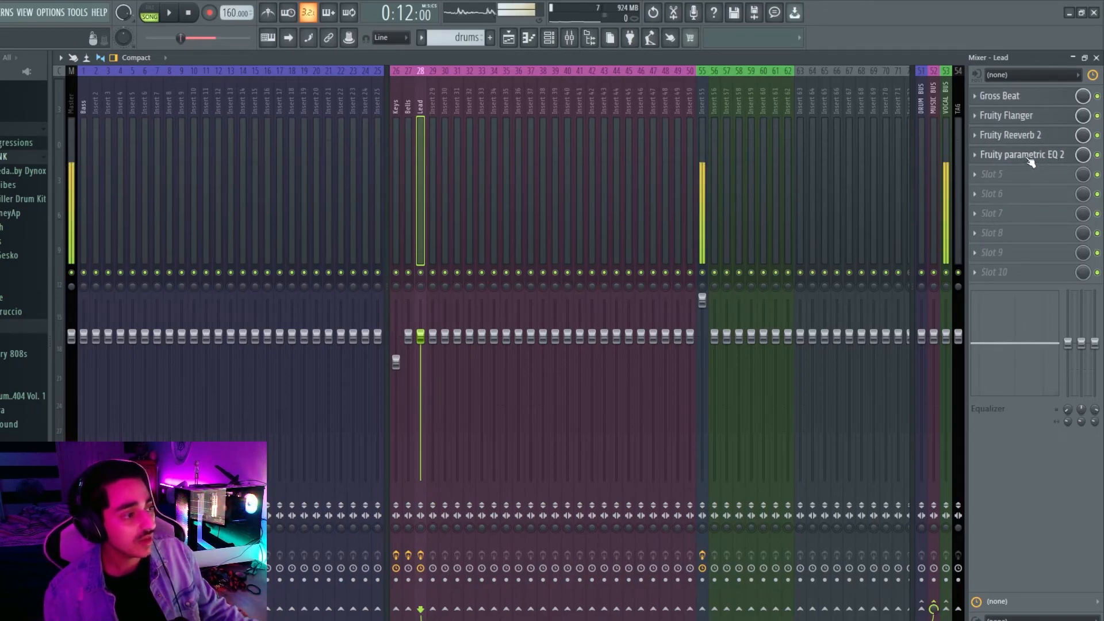
Play the section in the playlist and unmute the drums on Track 6.
key(space)
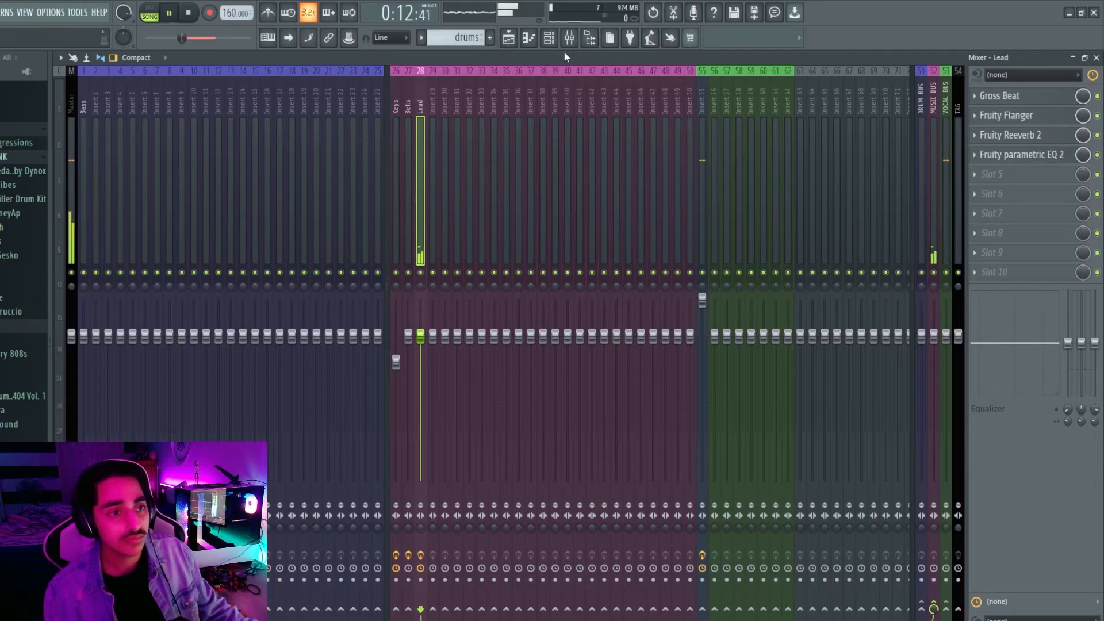
click(509, 38)
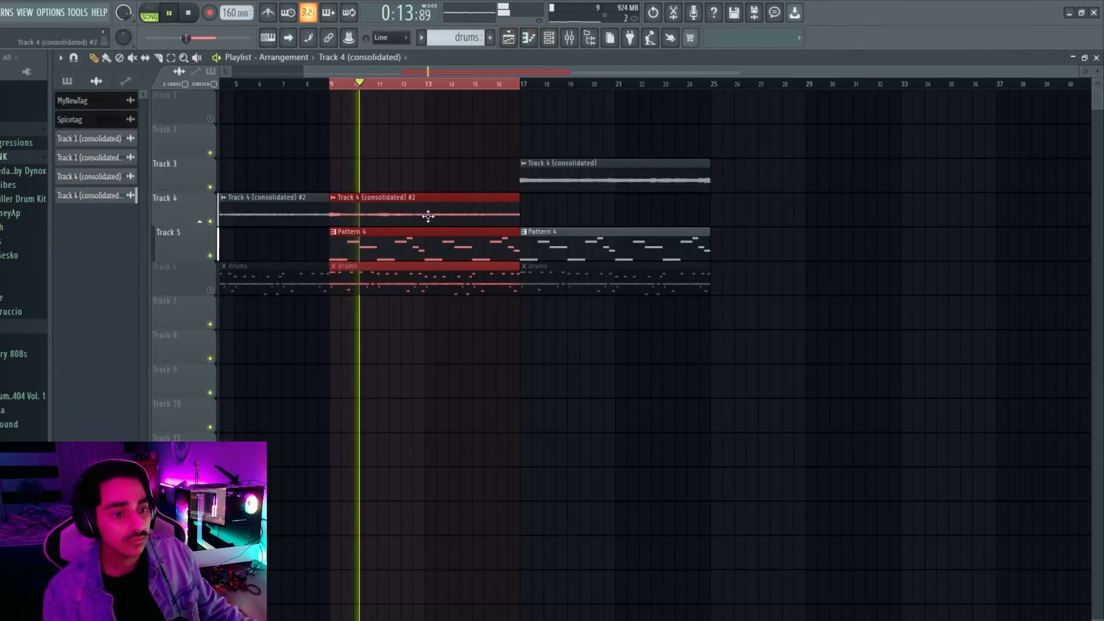
click(210, 289)
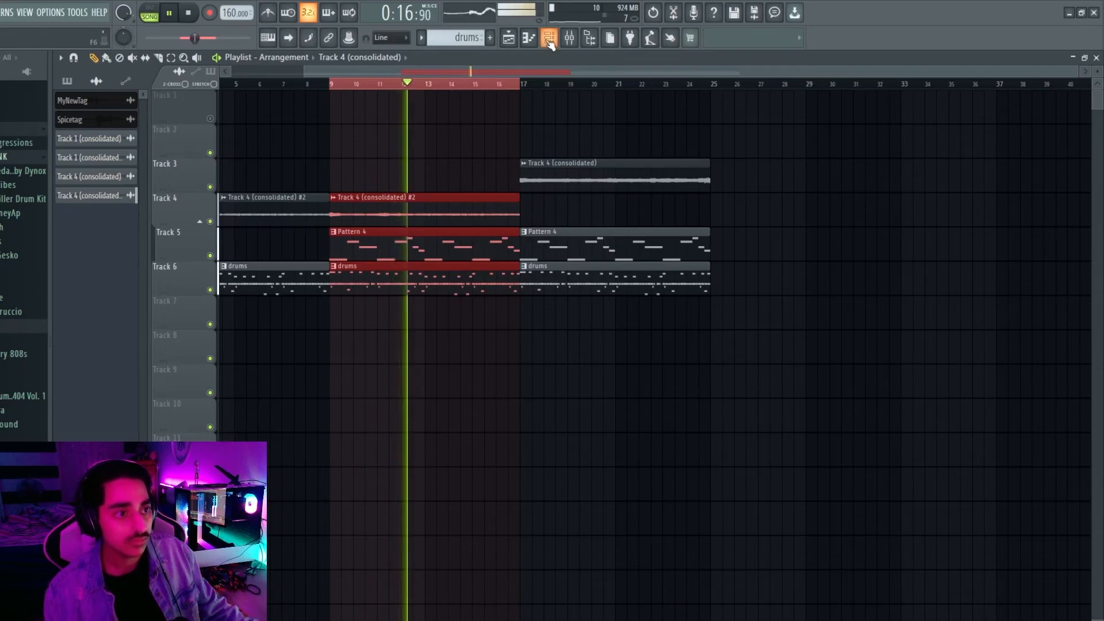
Split the drums pattern by channel into separate patterns.
click(548, 38)
right_click(461, 43)
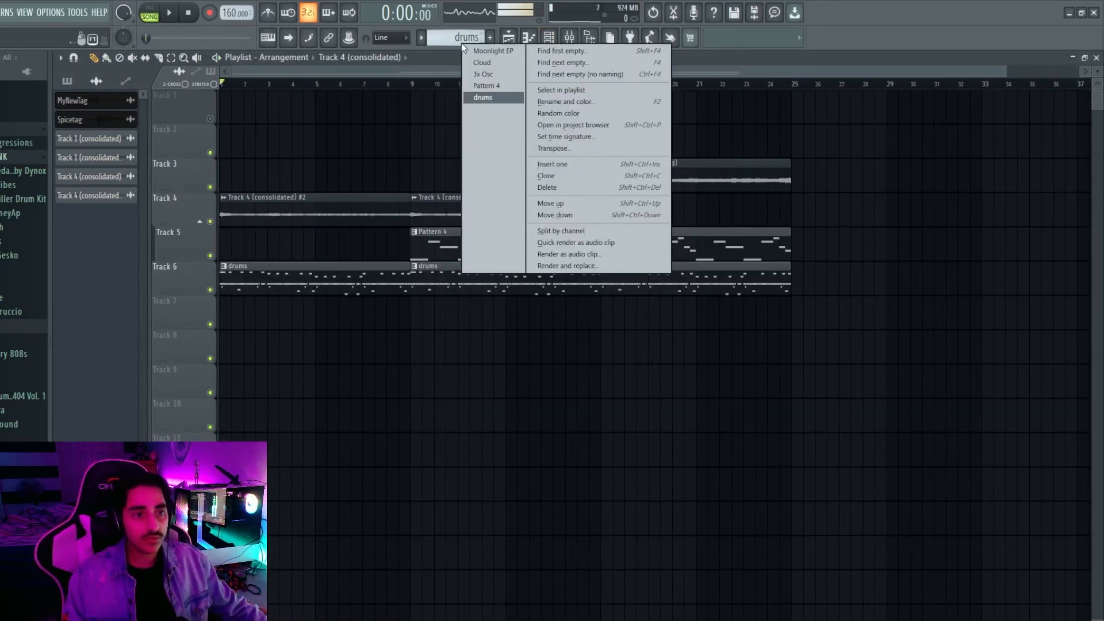
click(581, 231)
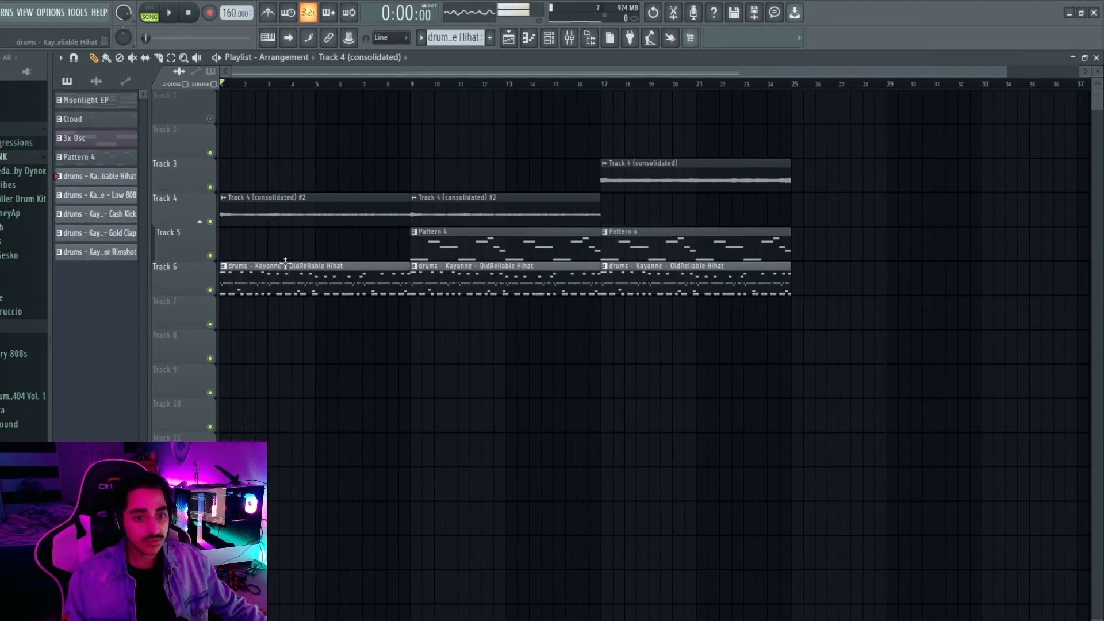
Replace the drum clips on Track 6 with the split hi-hat, Low 808, kick, clap and rimshot patterns on Tracks 6 to 10.
drag(828, 288, 242, 279)
ctrl+click(104, 180)
ctrl+click(104, 196)
ctrl+click(104, 215)
ctrl+click(104, 233)
ctrl+click(104, 252)
drag(105, 251, 219, 272)
drag(219, 271, 223, 272)
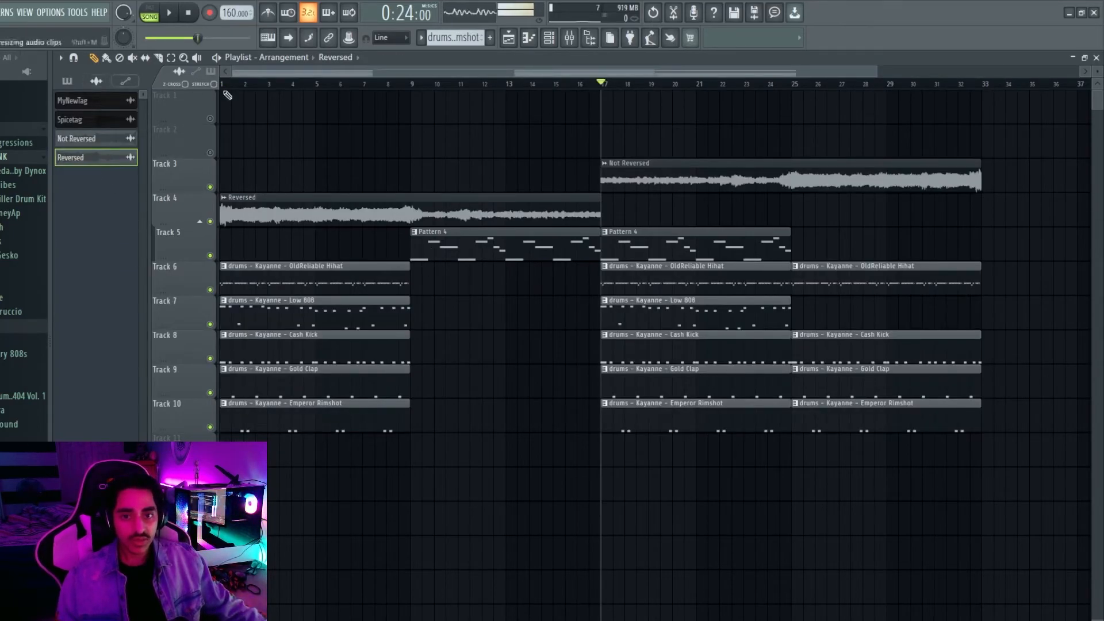
Check the Keys, Bells and Lead tracks in the mixer against the instrument routing in the channel rack.
key(F9)
key(F6)
drag(388, 119, 625, 216)
drag(649, 282, 521, 273)
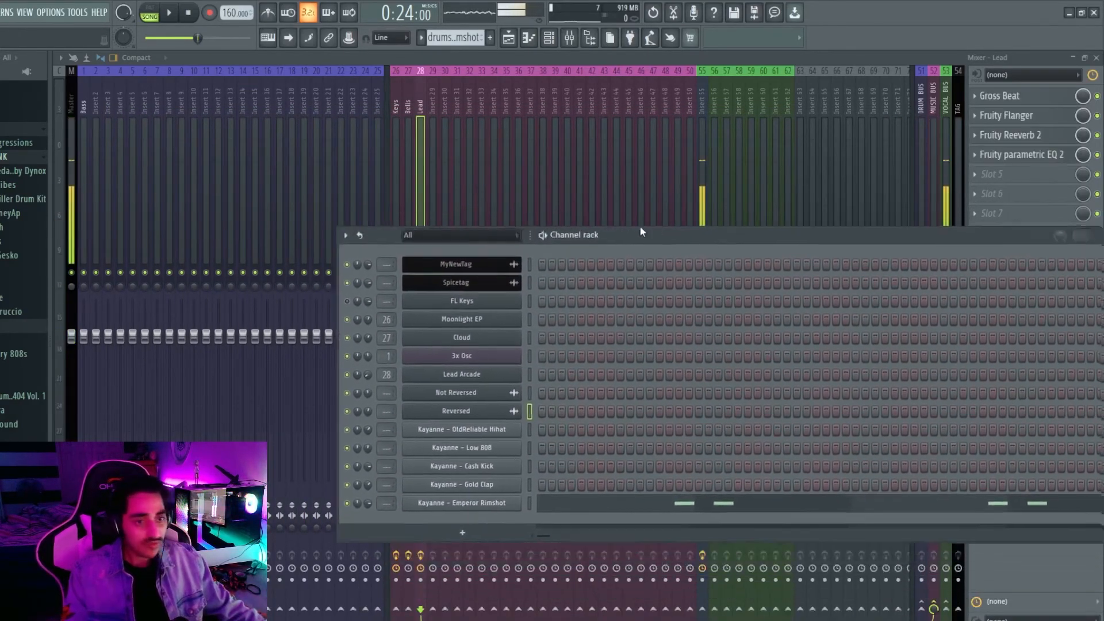
click(419, 106)
click(408, 106)
click(398, 108)
click(409, 106)
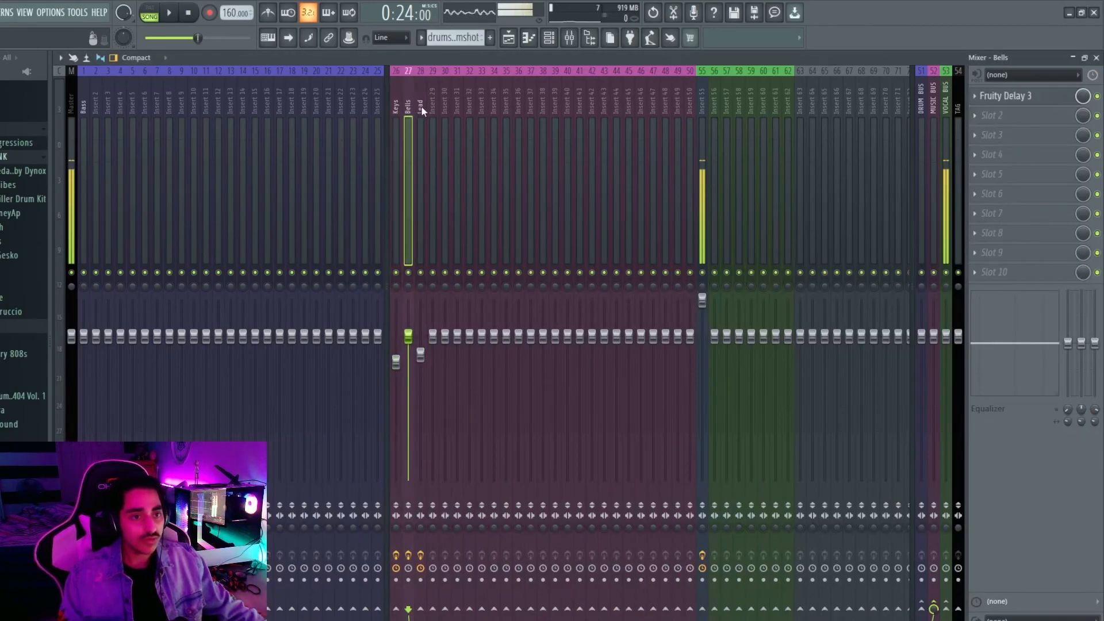
click(421, 106)
key(F6)
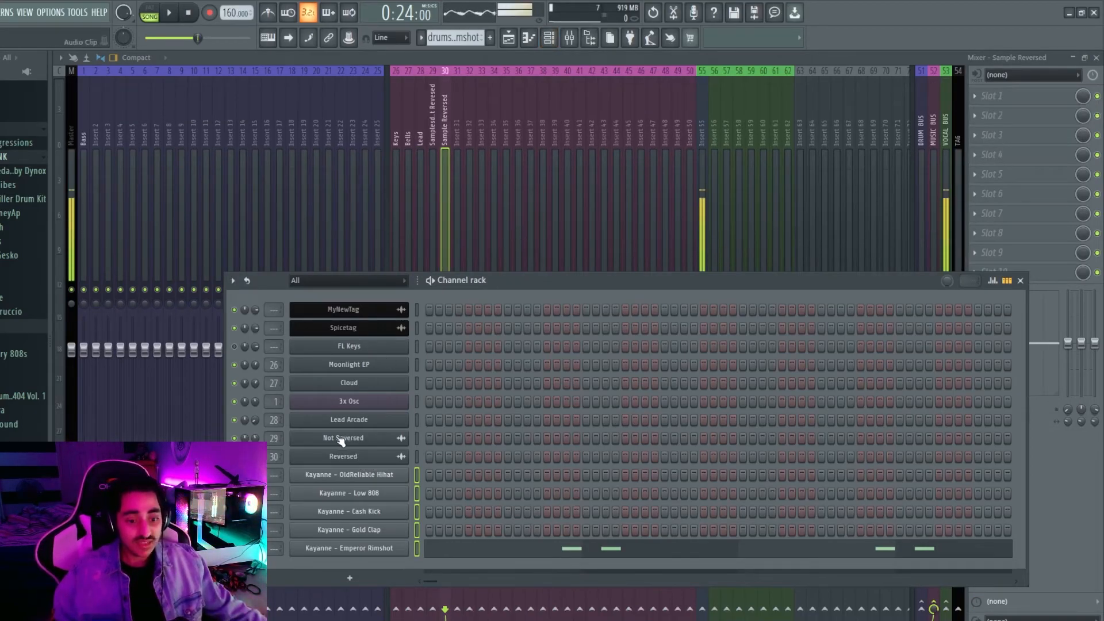
Select the hi-hat, Low 808, kick, clap and rimshot channels and route them to consecutive mixer tracks starting from Insert 2.
double_click(417, 476)
click(417, 477)
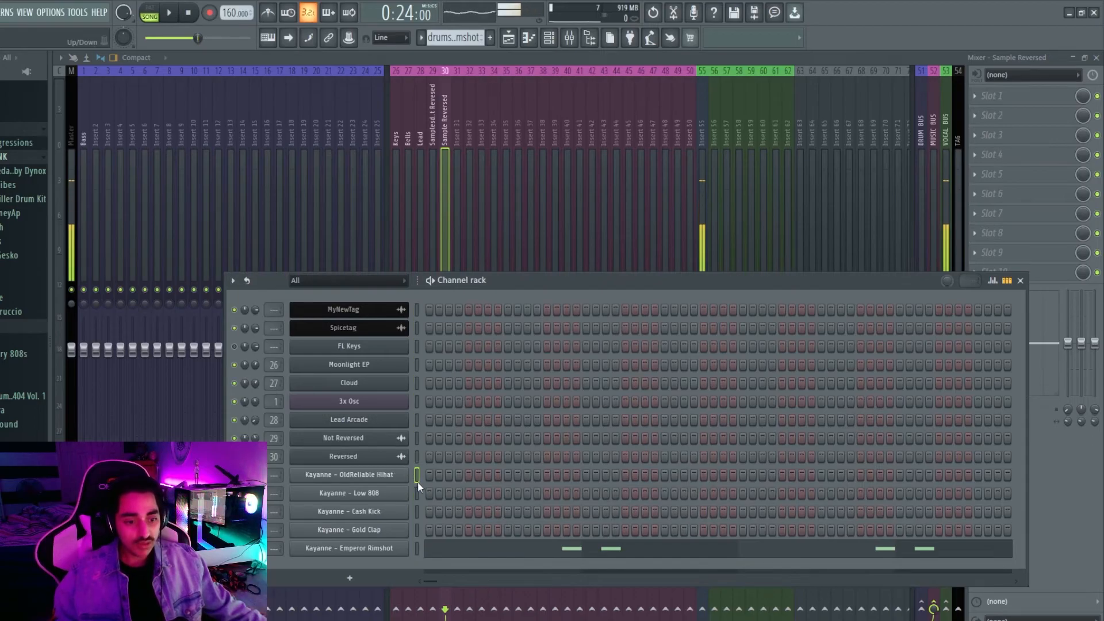
drag(418, 550, 419, 489)
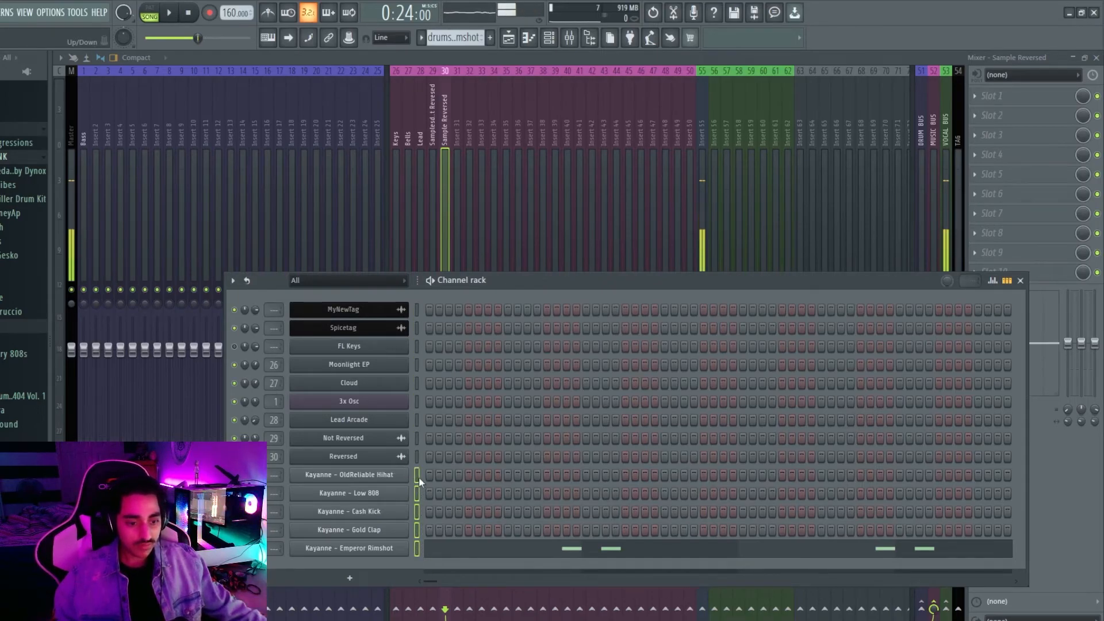
right_click(94, 134)
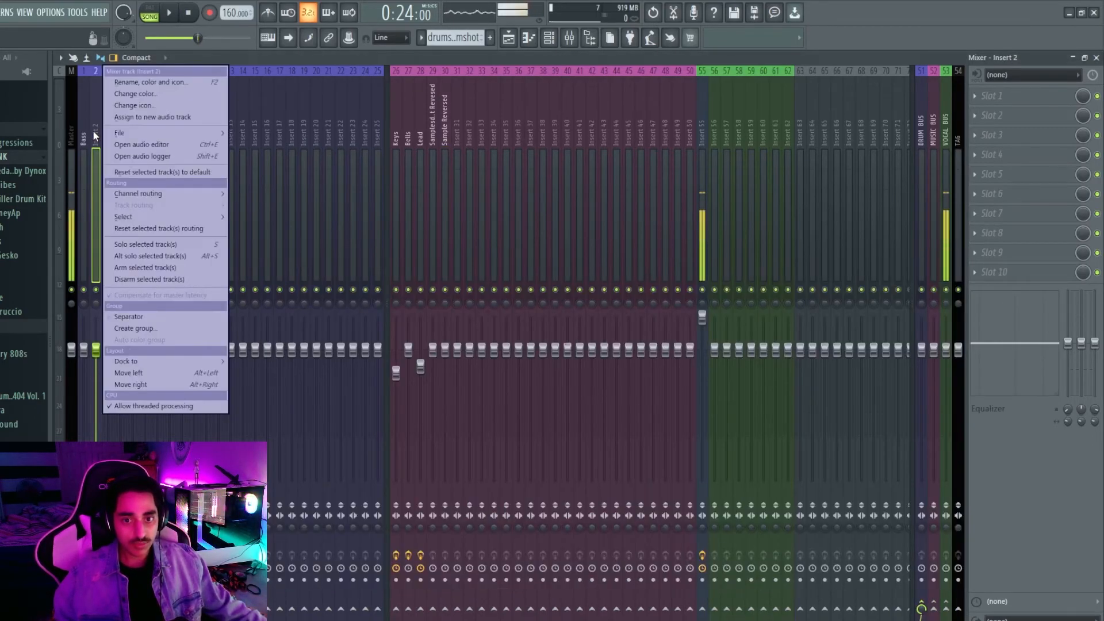
mouse_move(180, 192)
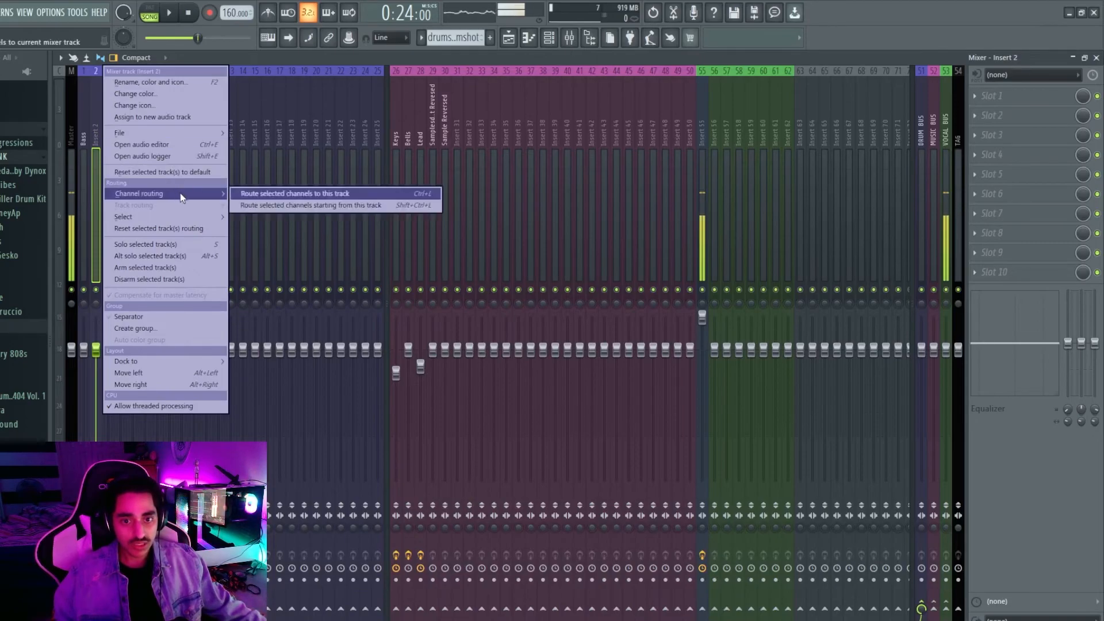
click(382, 206)
Look over the routed drum tracks in the mixer and play the beat briefly to check their levels.
click(145, 106)
click(121, 173)
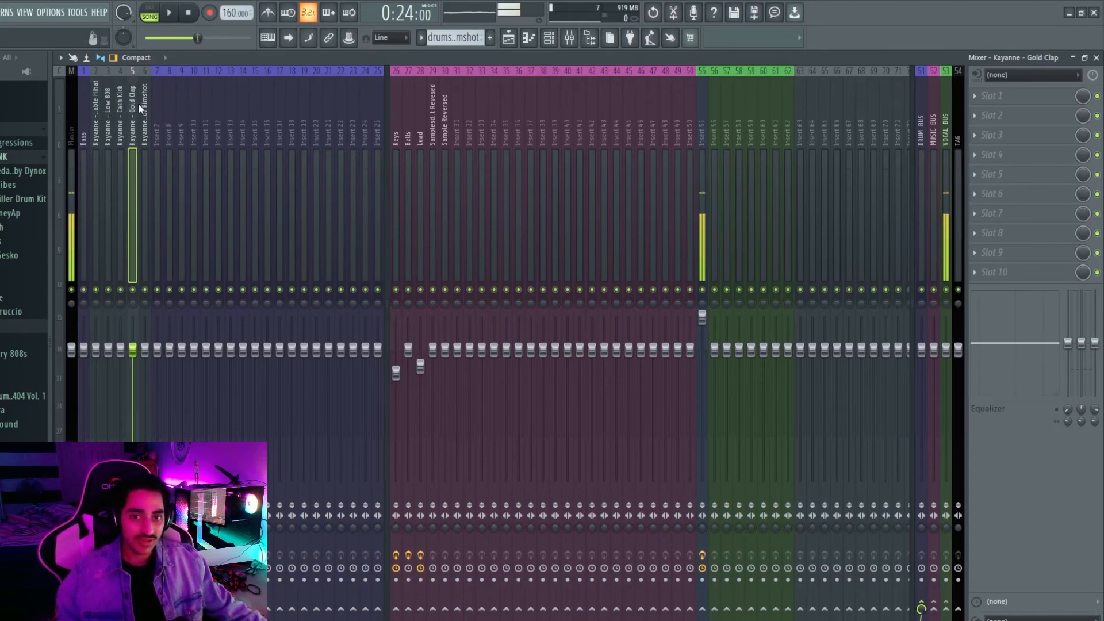
click(98, 115)
key(space)
click(189, 13)
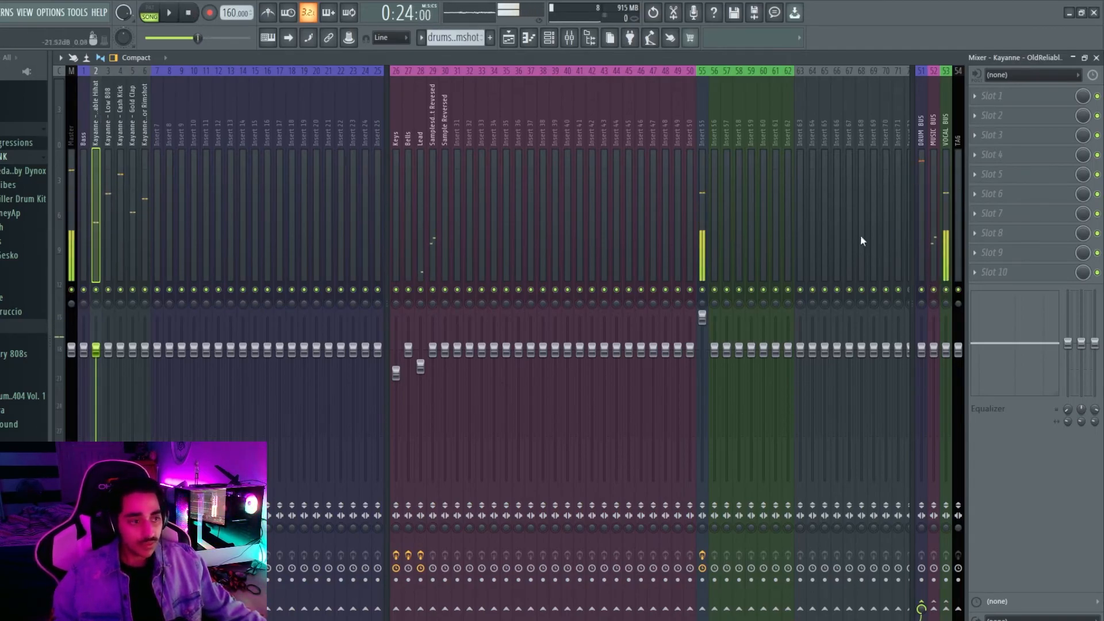
Balance the mix during playback by lowering the faders of the drum, Lead and sample mixer tracks.
click(170, 14)
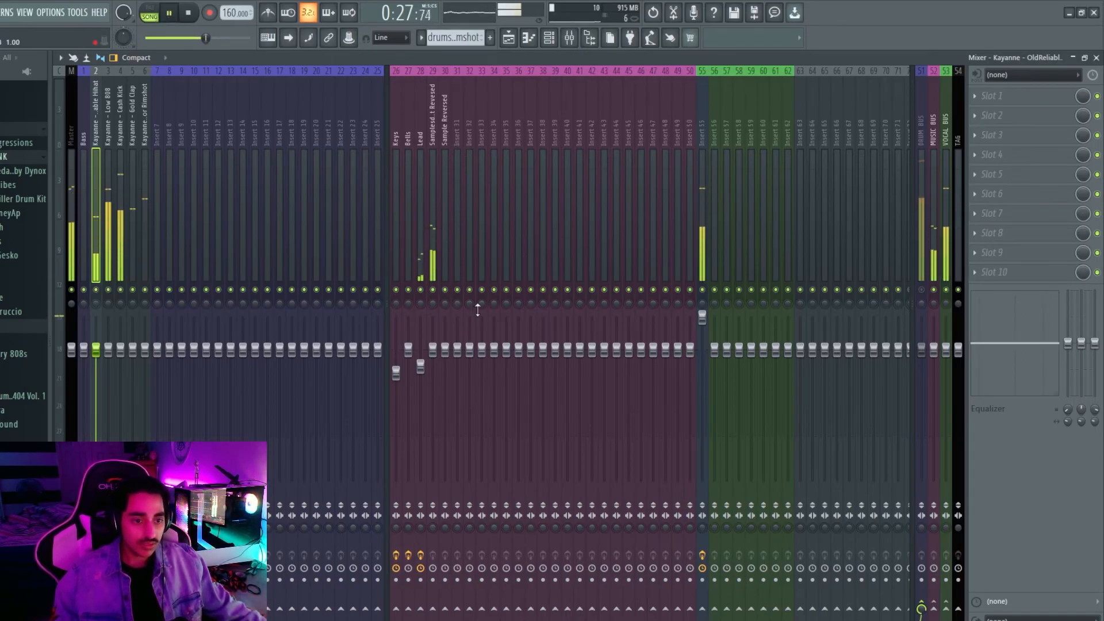
click(934, 290)
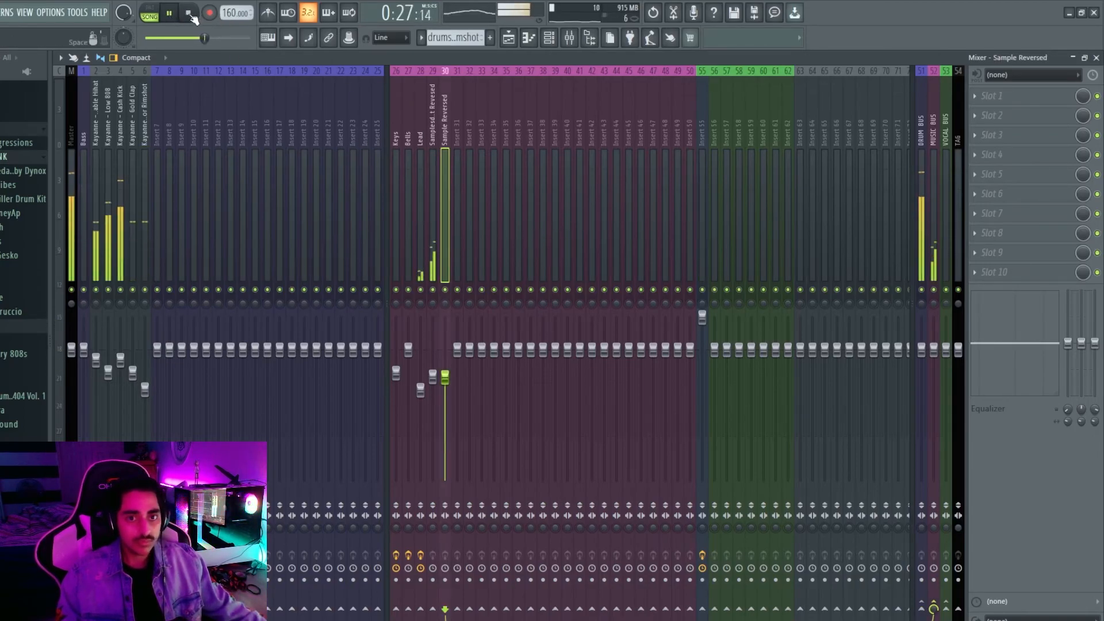
key(space)
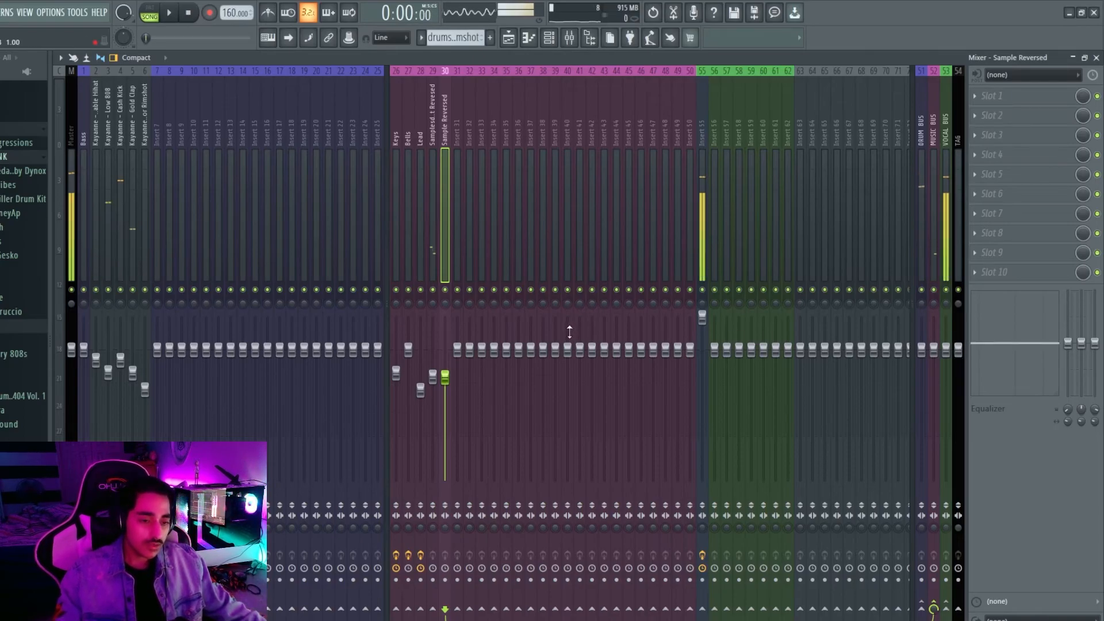
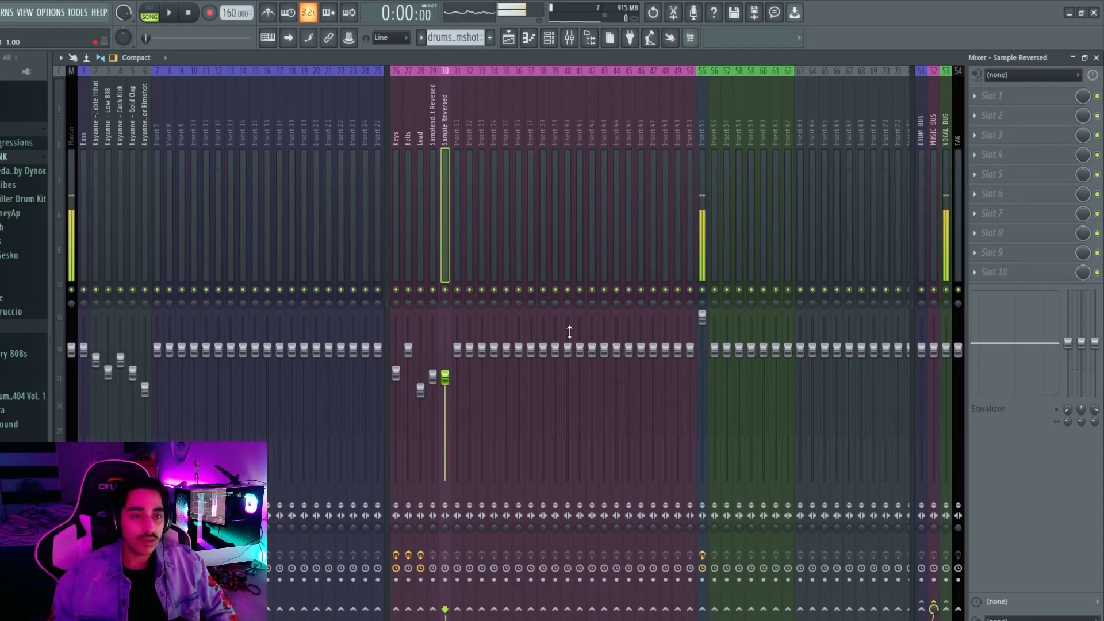
Set the Reversed and Not Reversed halves aside at bar 37 on Tracks 1 to 4 and clear all clips before them.
click(517, 43)
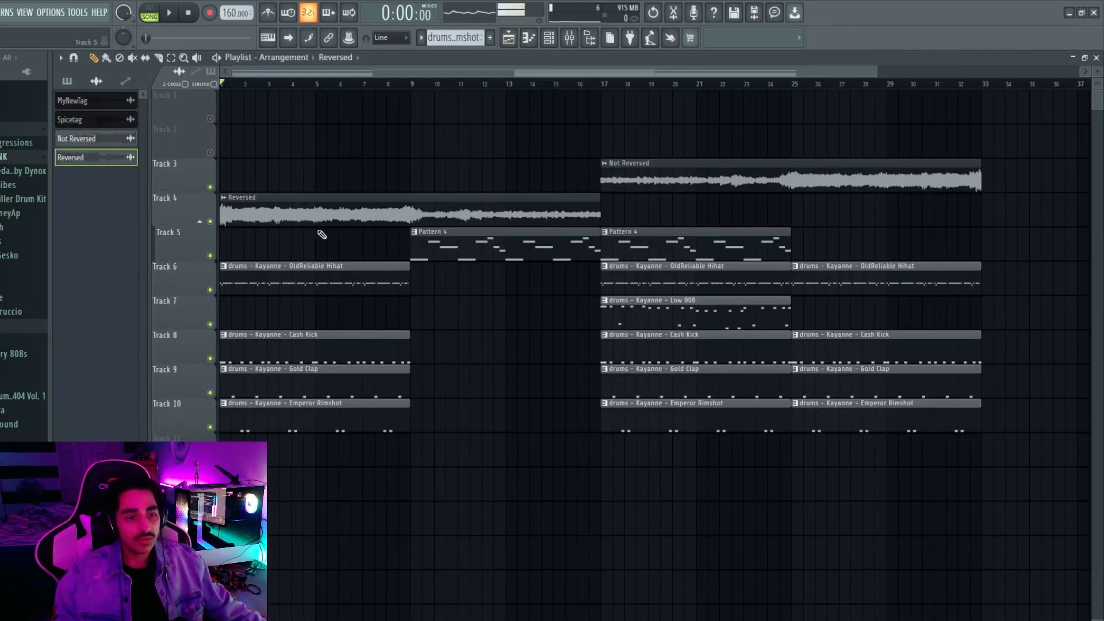
scroll(566, 202, down, 2)
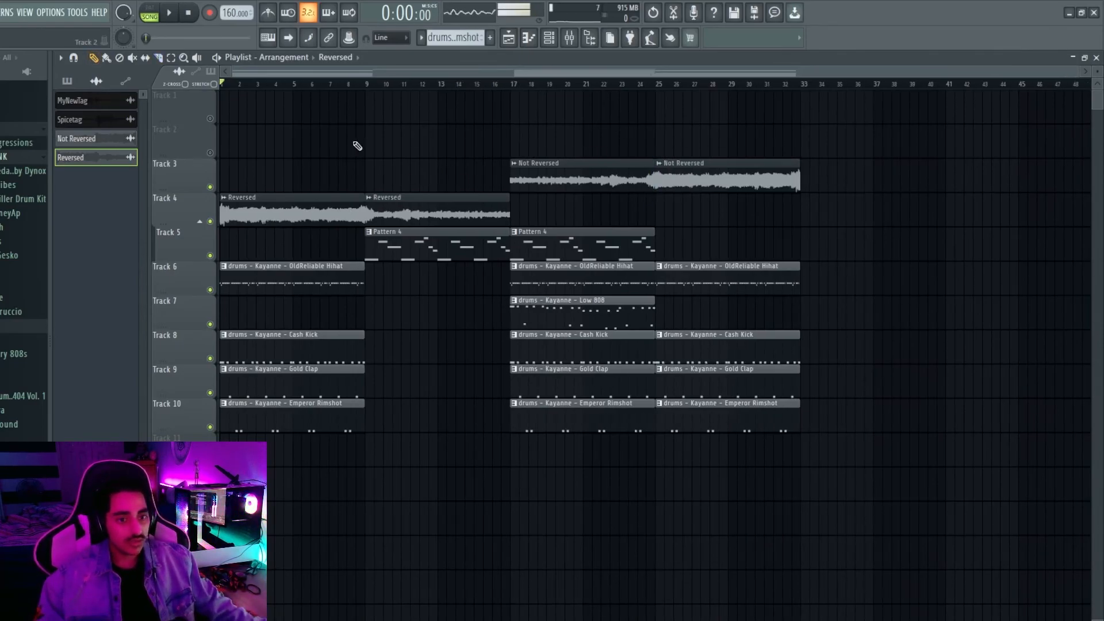
right_click(569, 173)
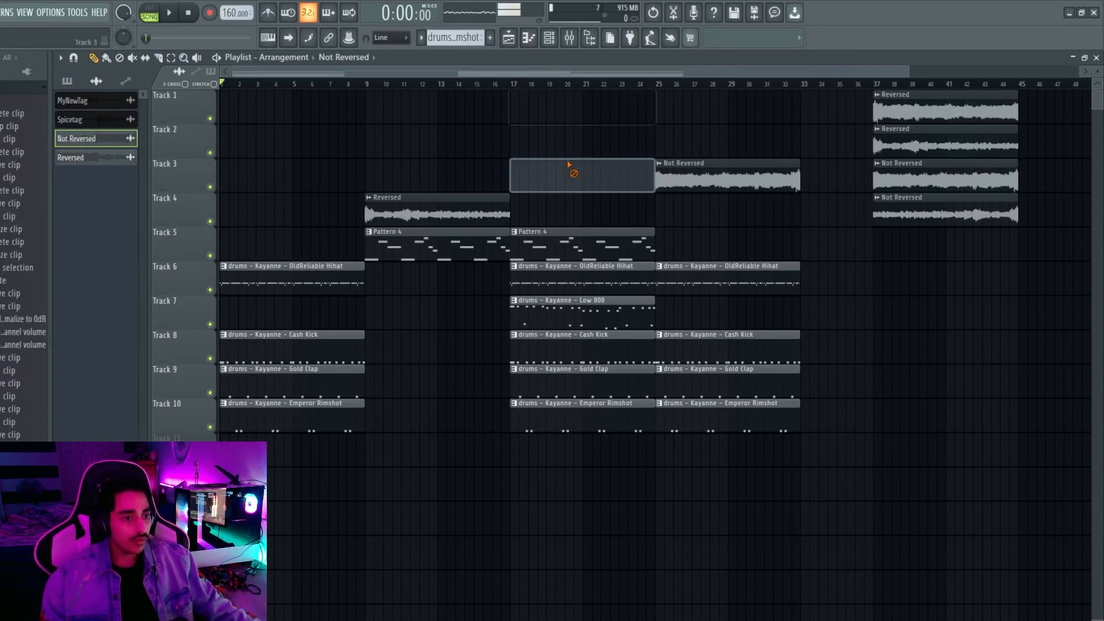
right_click(672, 177)
right_click(443, 213)
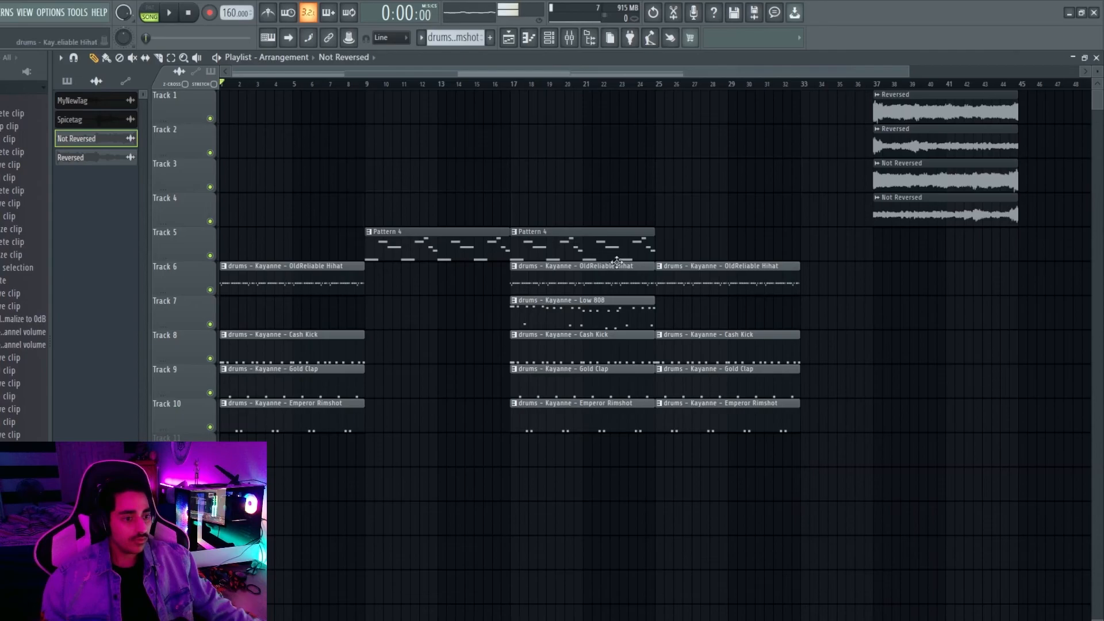
right_click(303, 273)
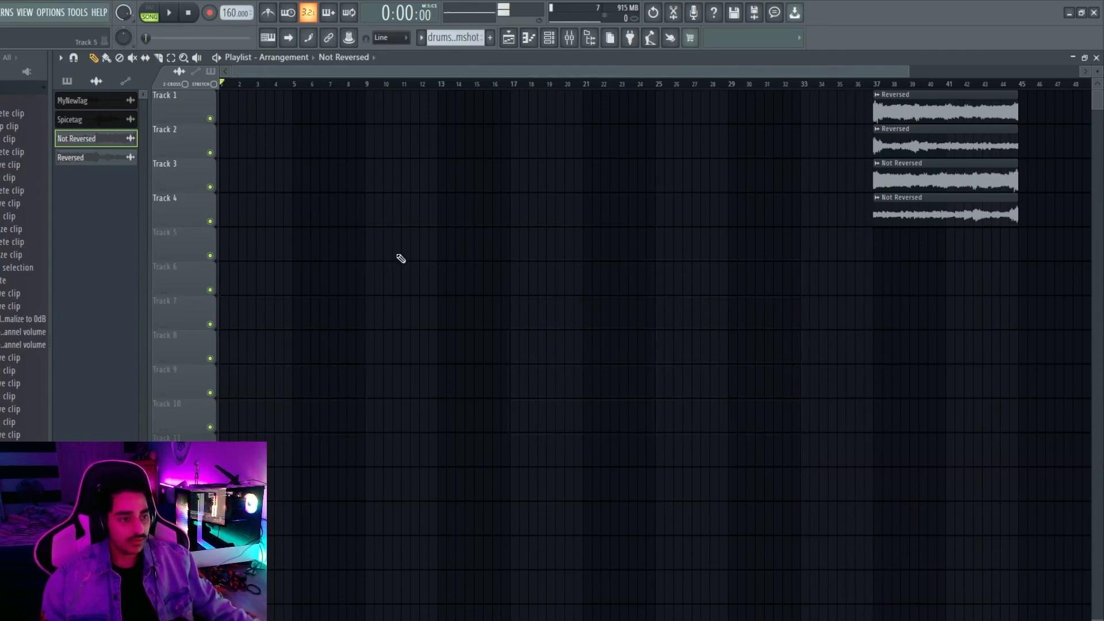
Place a Not Reversed clip at bar 1 on Track 1 and play it.
click(915, 111)
click(937, 173)
drag(468, 128, 277, 89)
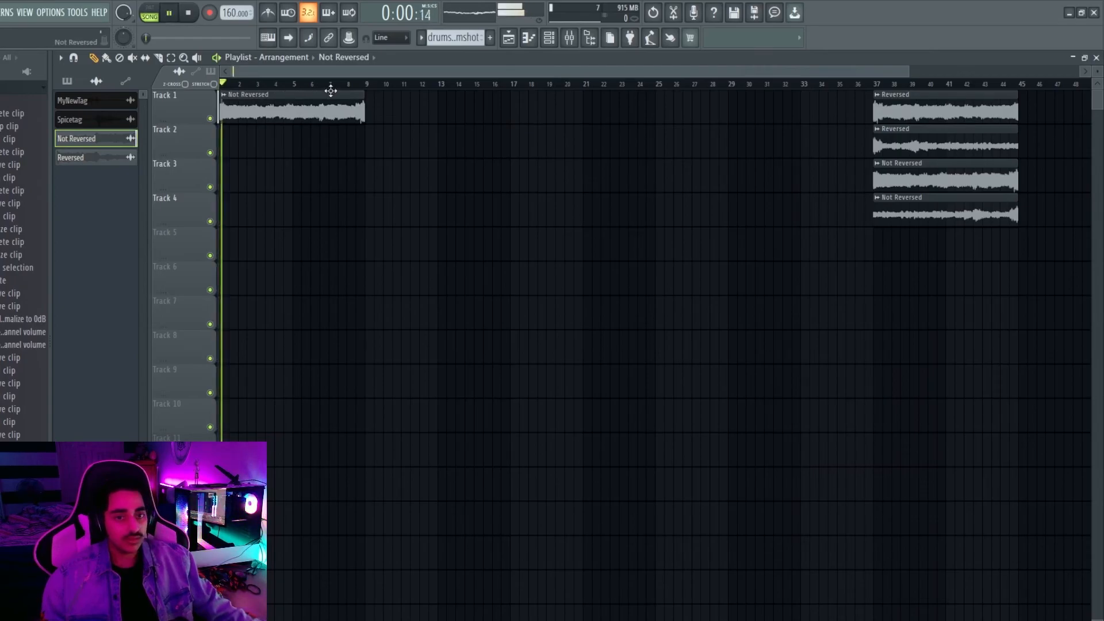
key(space)
Cut the Not Reversed clip at bar 5, replace its second half with a Reversed clip, and play the intro.
key(c)
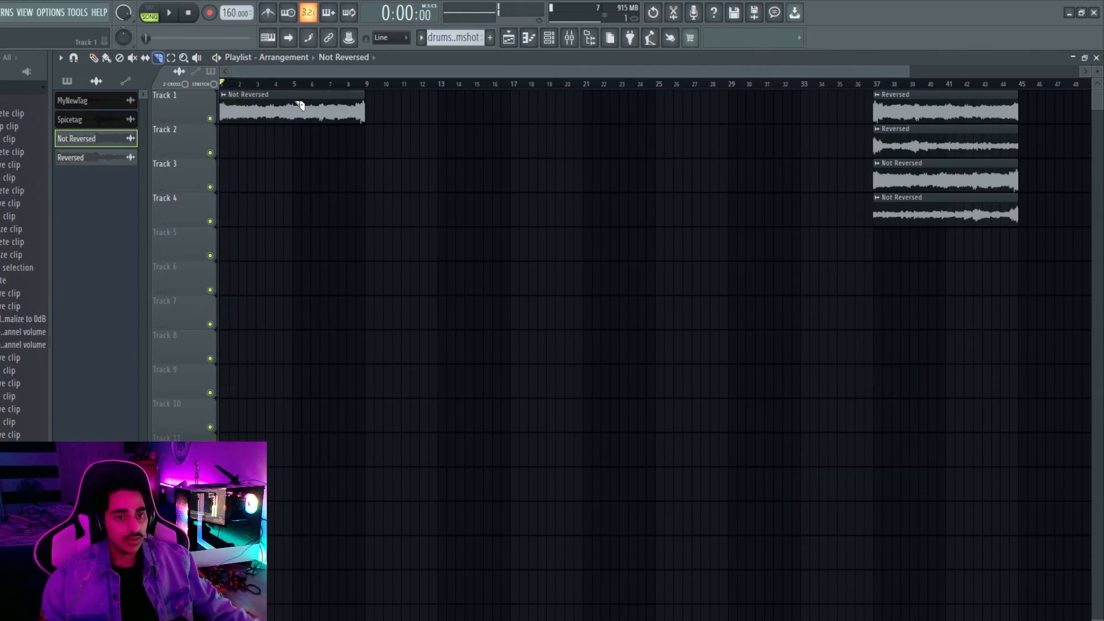
key(p)
right_click(341, 113)
click(912, 111)
click(299, 109)
key(space)
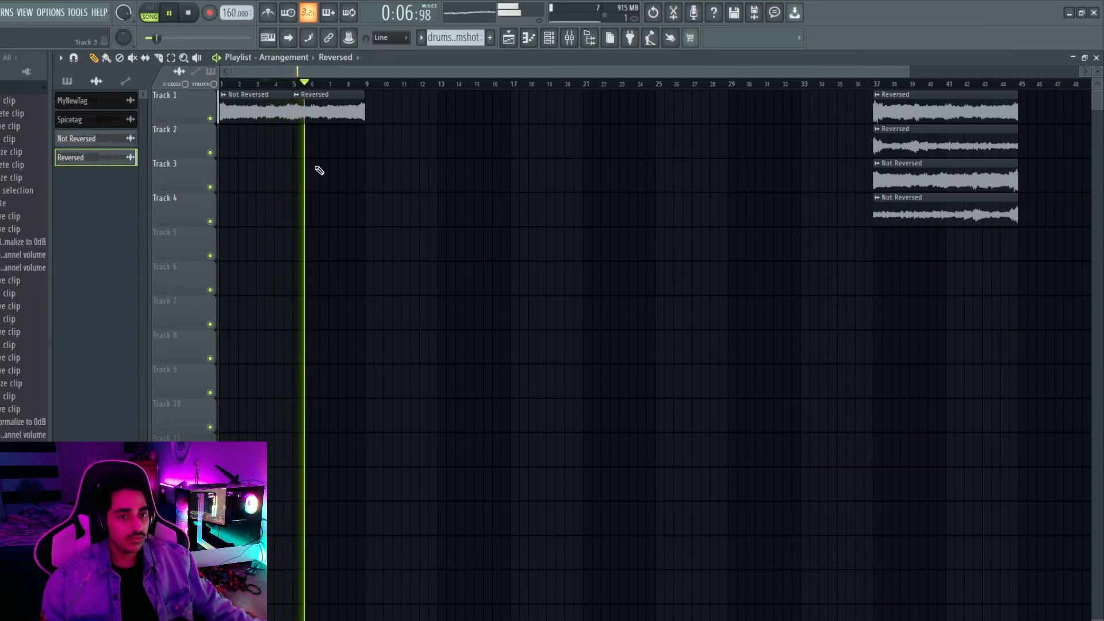
key(space)
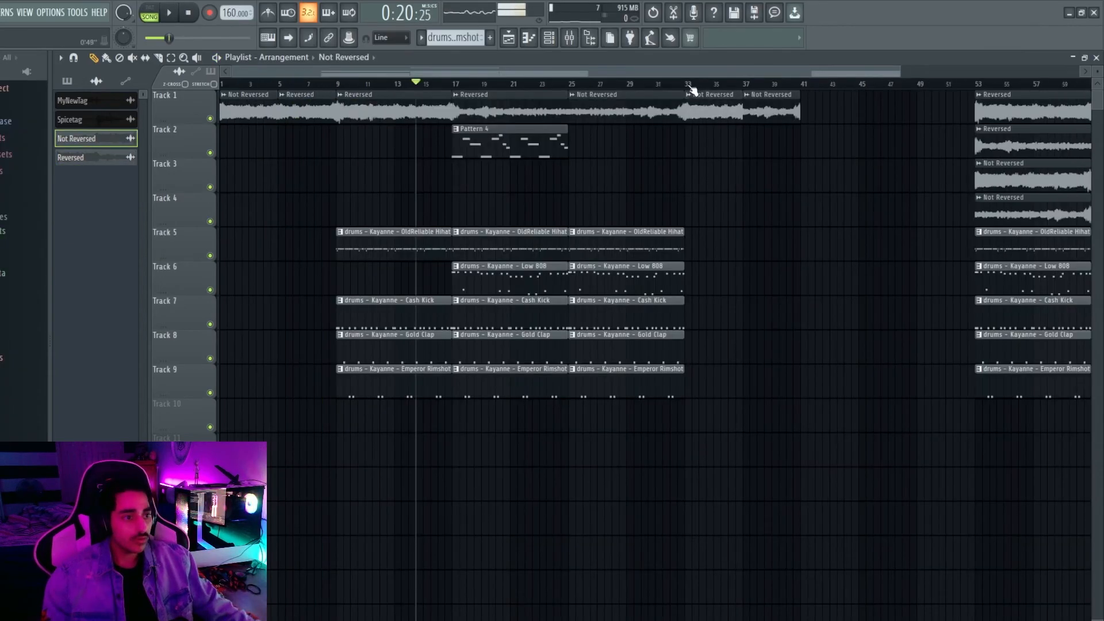
Extend the arrangement by copying the drum clips on Tracks 5 to 9 into the section starting at bar 33.
click(685, 85)
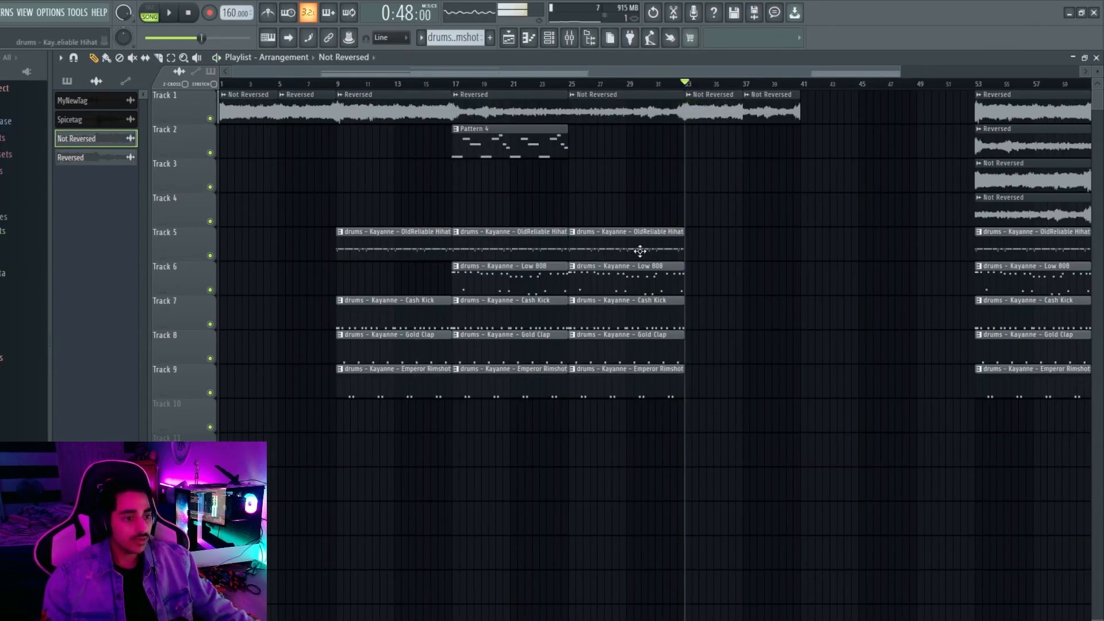
drag(640, 251, 756, 252)
shift+click(632, 273)
click(658, 333)
click(705, 317)
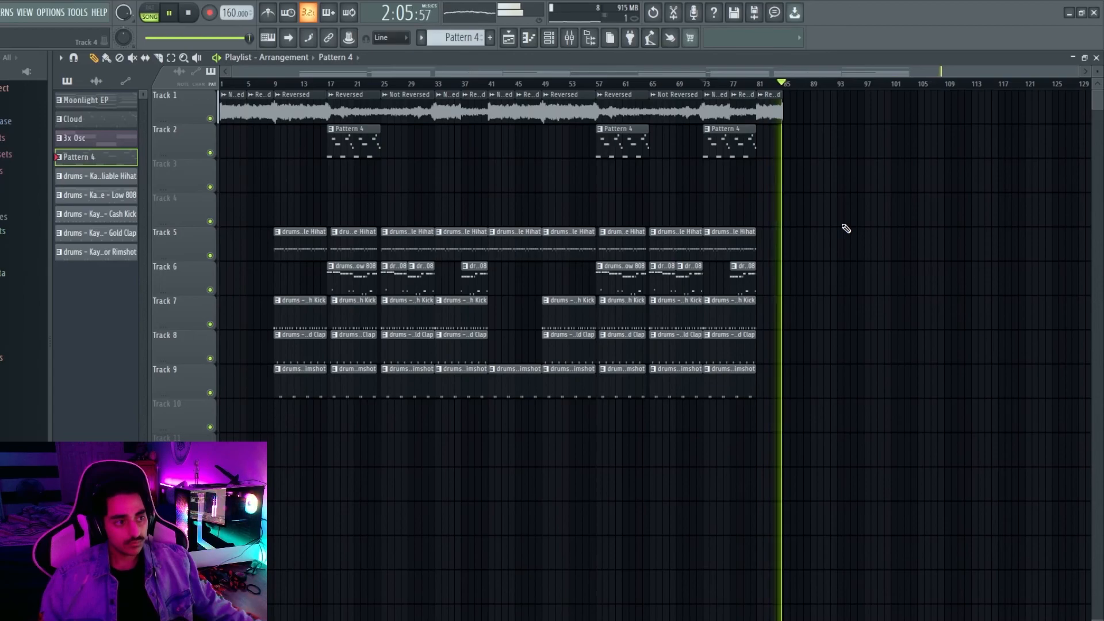
Place the MyNewTag audio clip at bar 5 on Track 10 and play from there to check its timing.
click(189, 12)
click(188, 13)
click(96, 81)
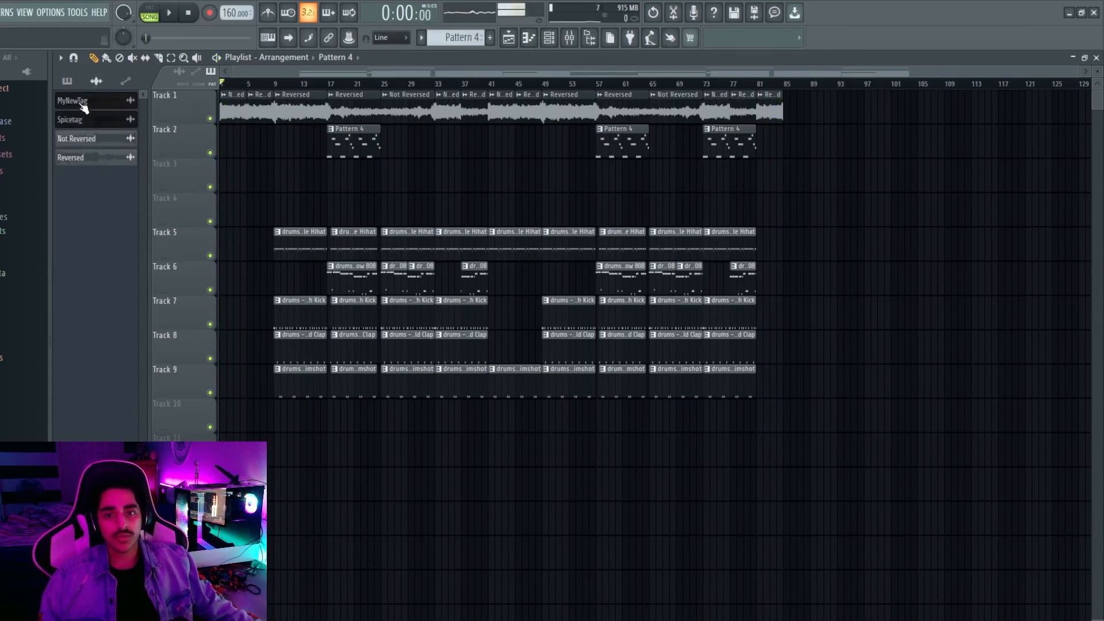
drag(84, 107, 247, 429)
click(252, 84)
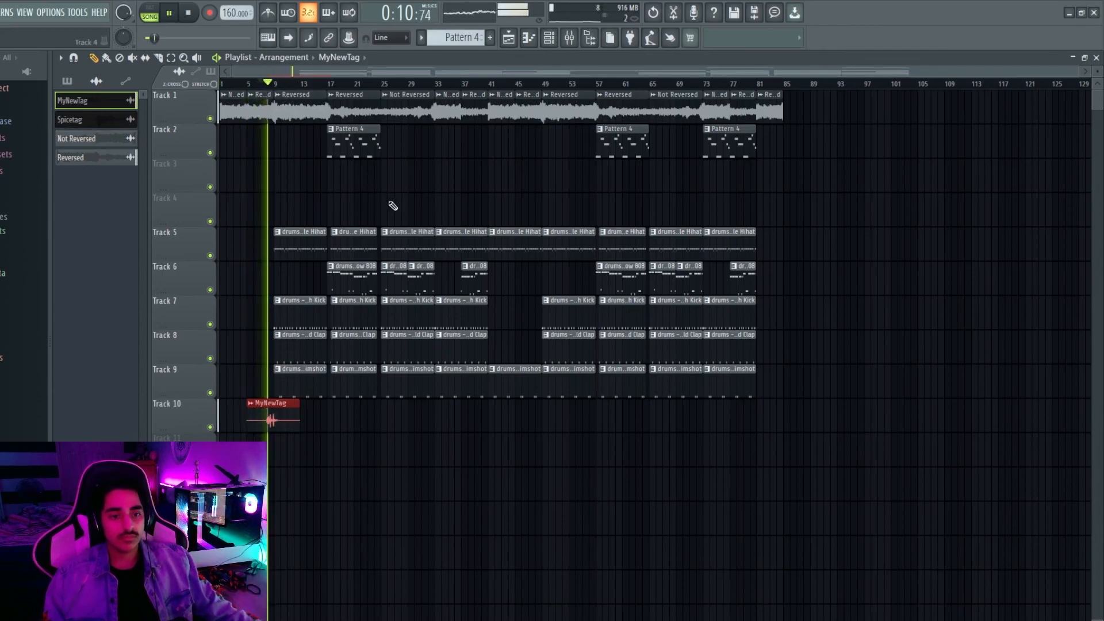
double_click(281, 422)
click(429, 147)
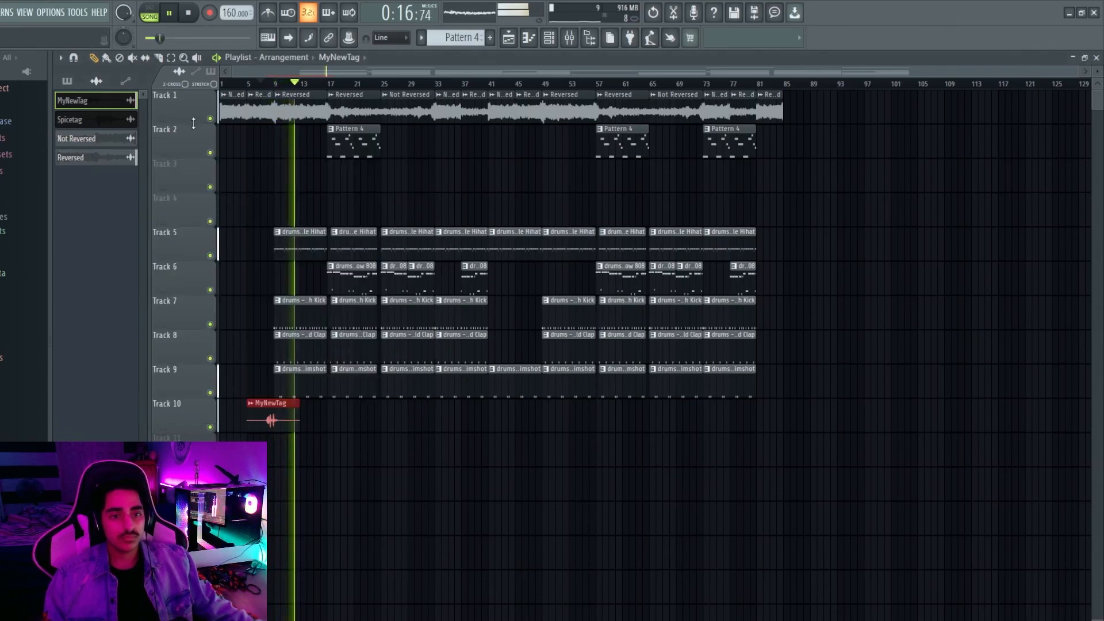